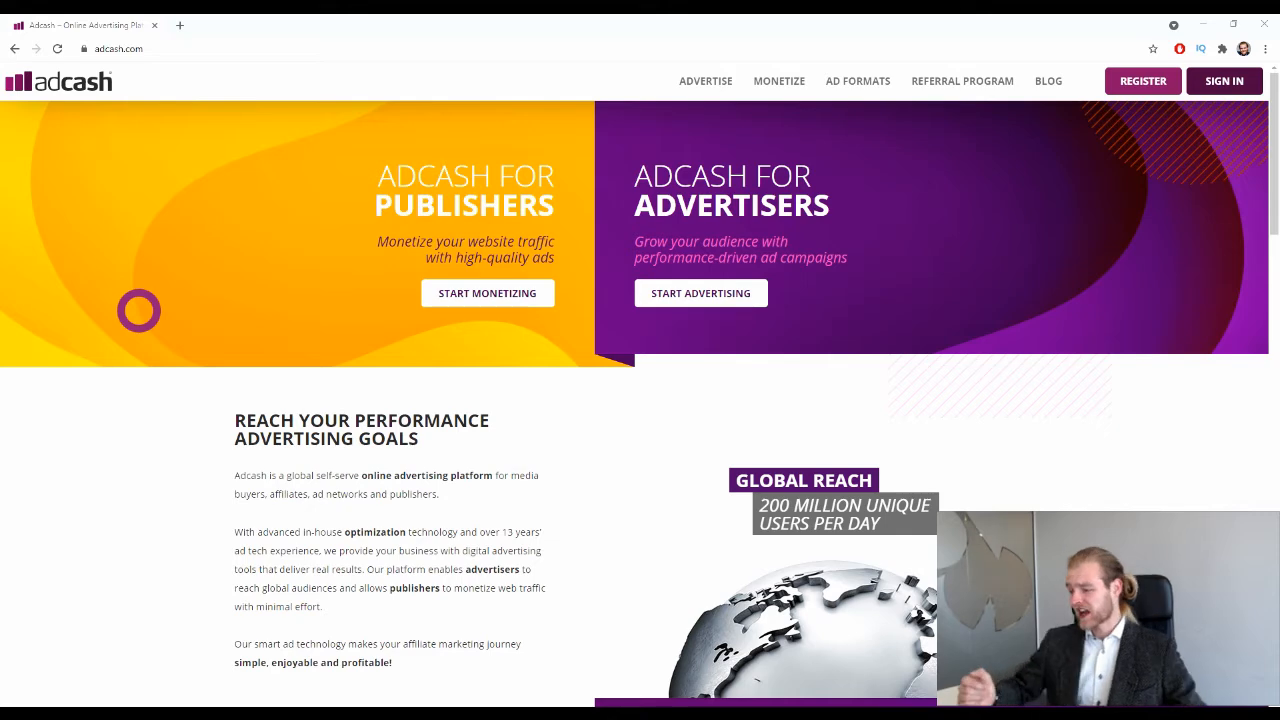
pyautogui.scroll(-3, 443, 320)
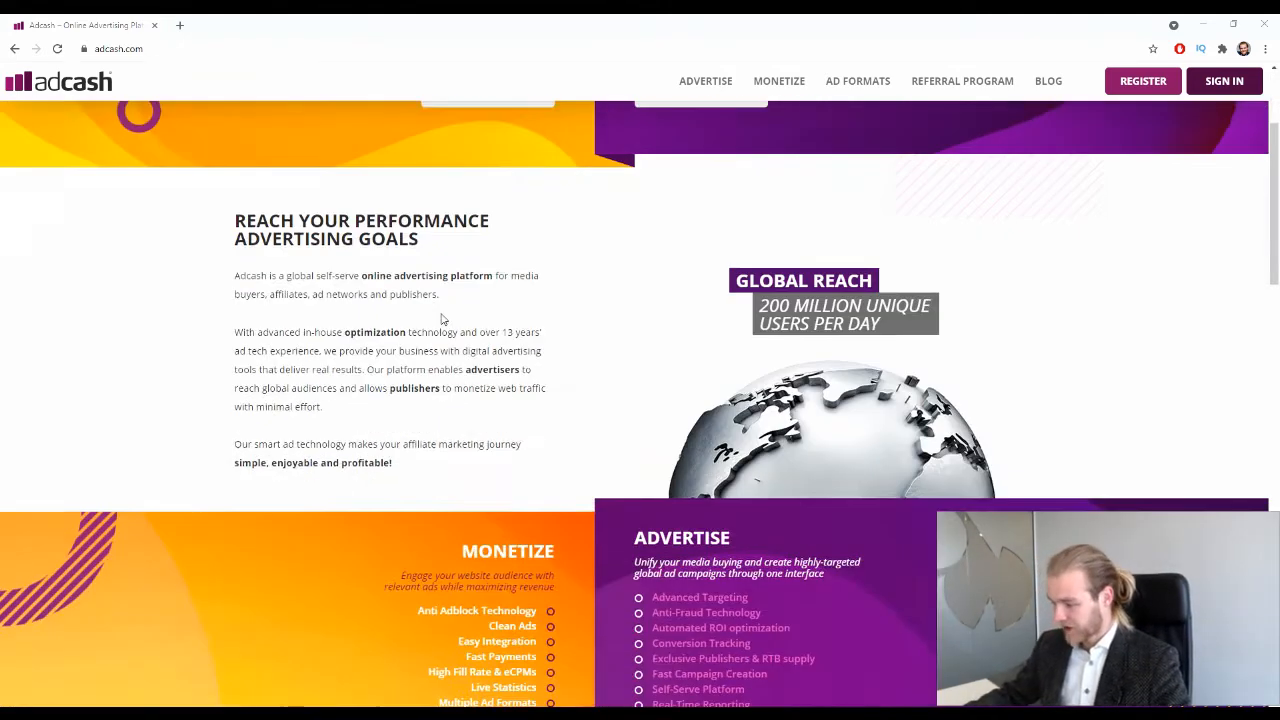
pyautogui.scroll(-2, 826, 375)
pyautogui.scroll(-1, 826, 372)
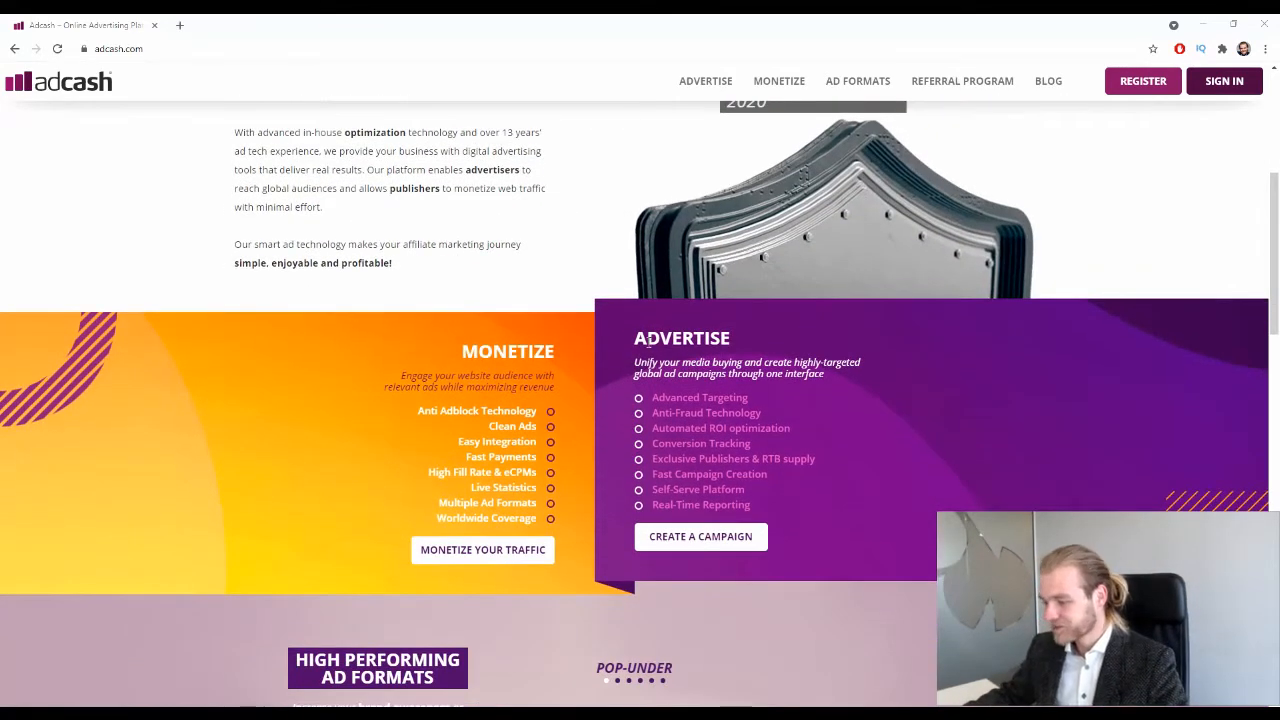
pyautogui.moveTo(638, 340); pyautogui.dragTo(743, 361)
pyautogui.click(834, 357)
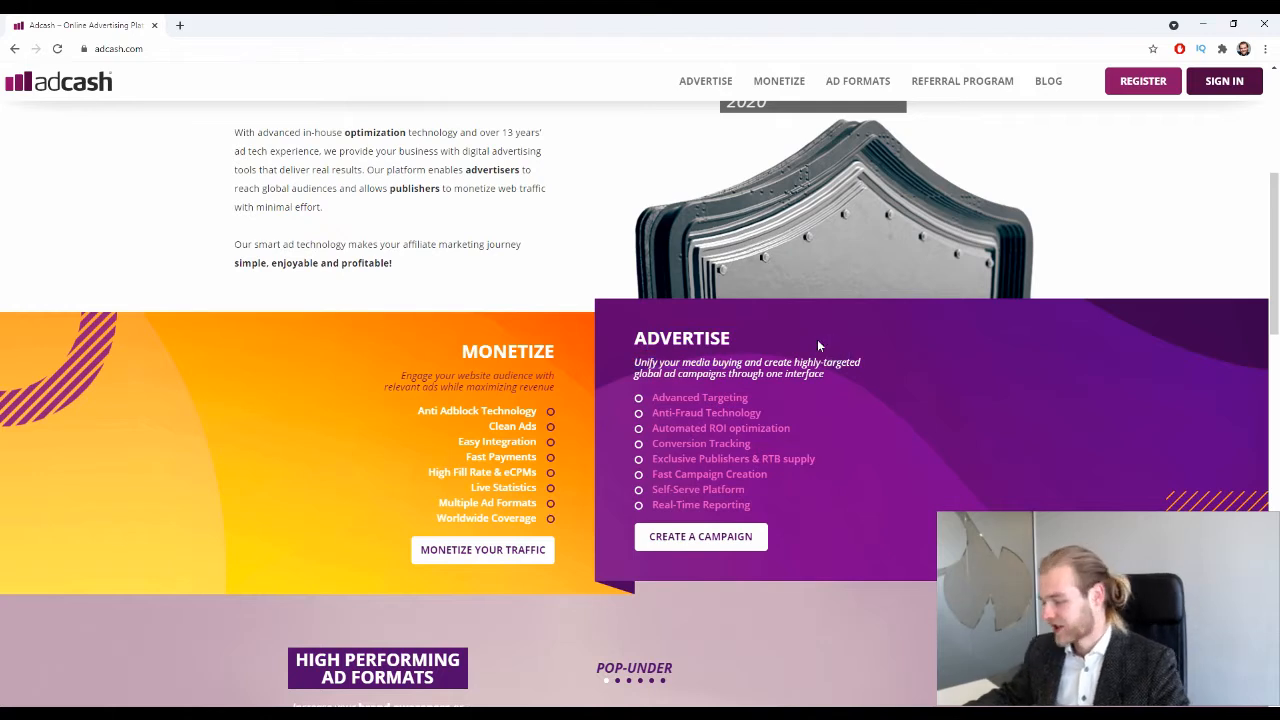
pyautogui.moveTo(639, 398); pyautogui.dragTo(742, 398)
pyautogui.click(690, 435)
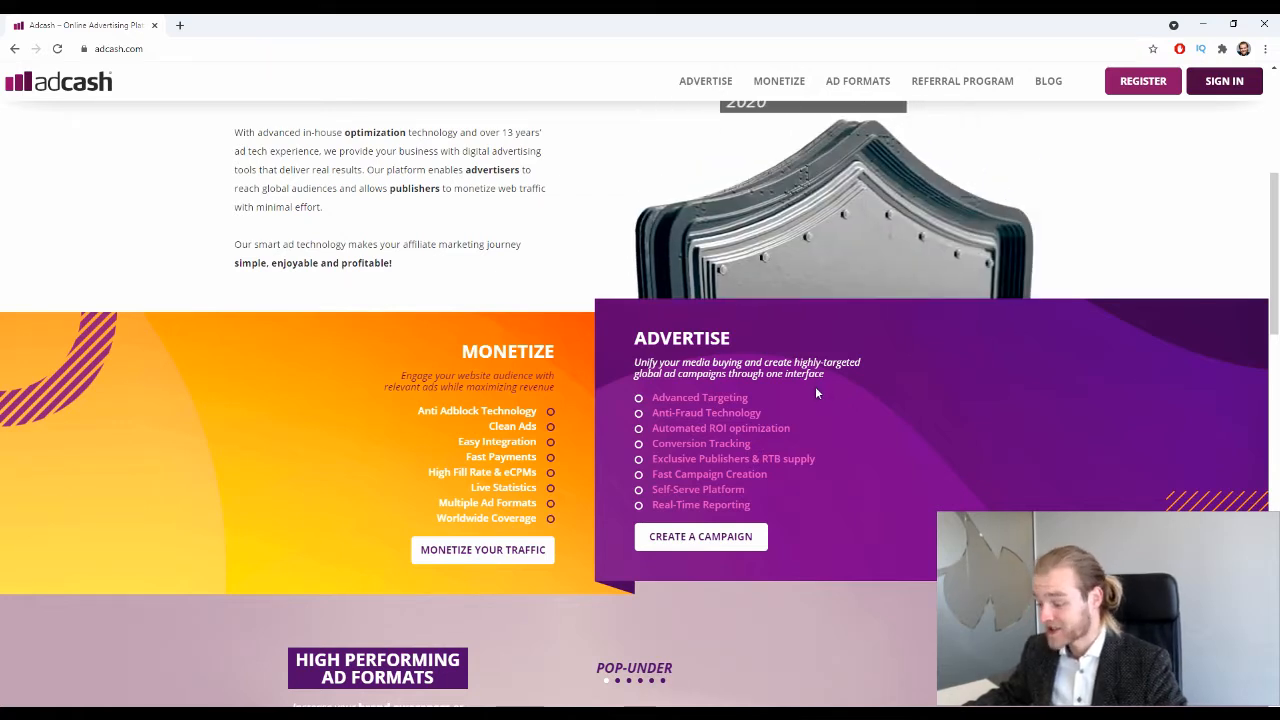
pyautogui.scroll(-4, 858, 396)
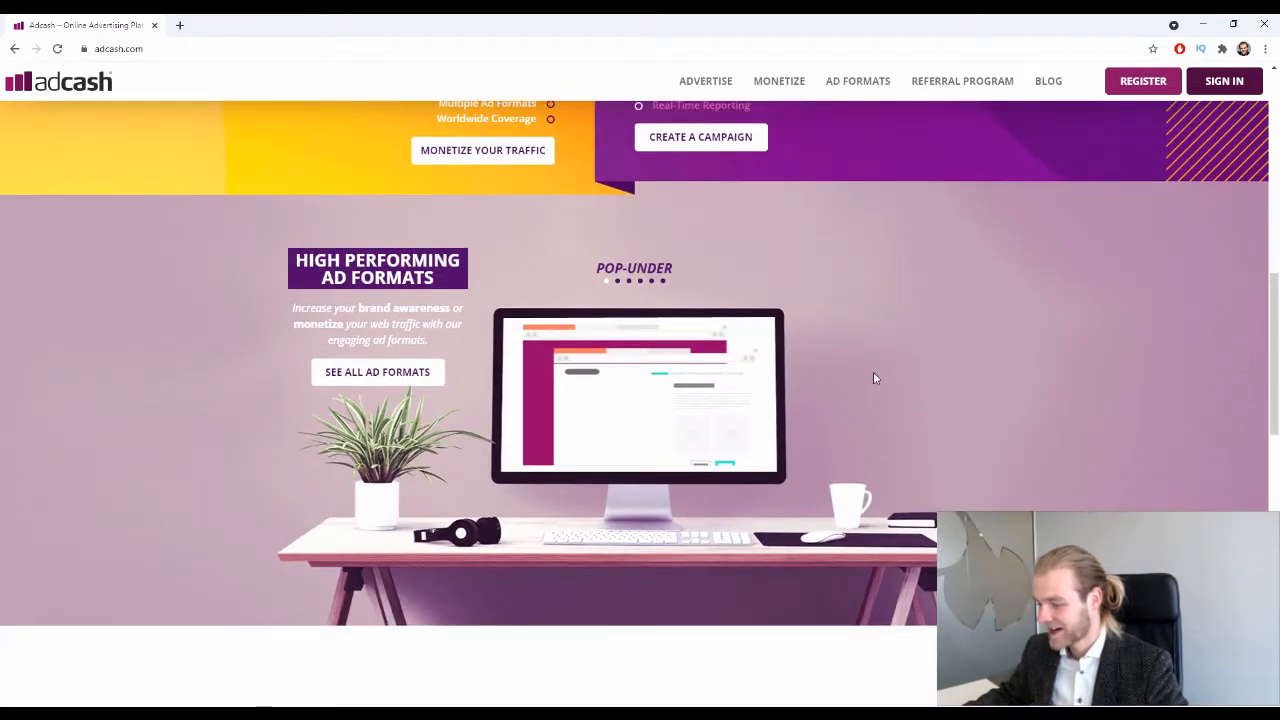
# Open the full Ad Formats page from SEE ALL AD FORMATS and scroll down through it.
pyautogui.click(340, 372)
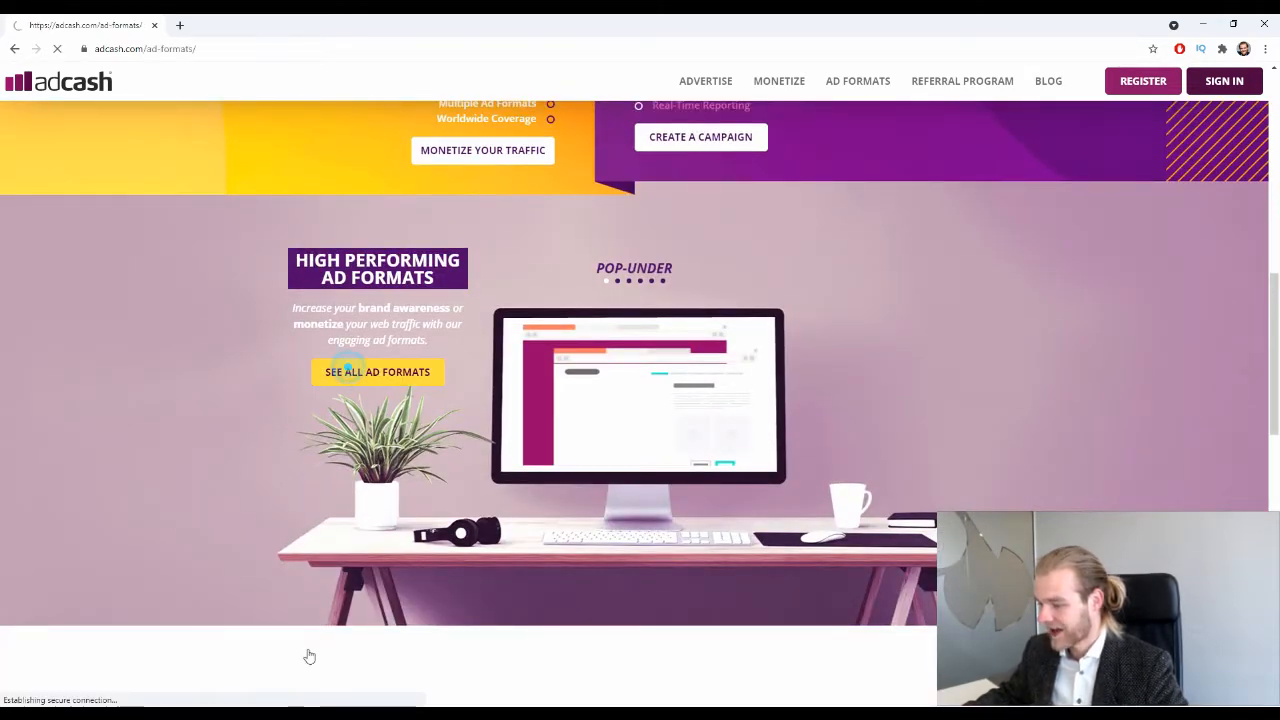
pyautogui.scroll(-1, 503, 494)
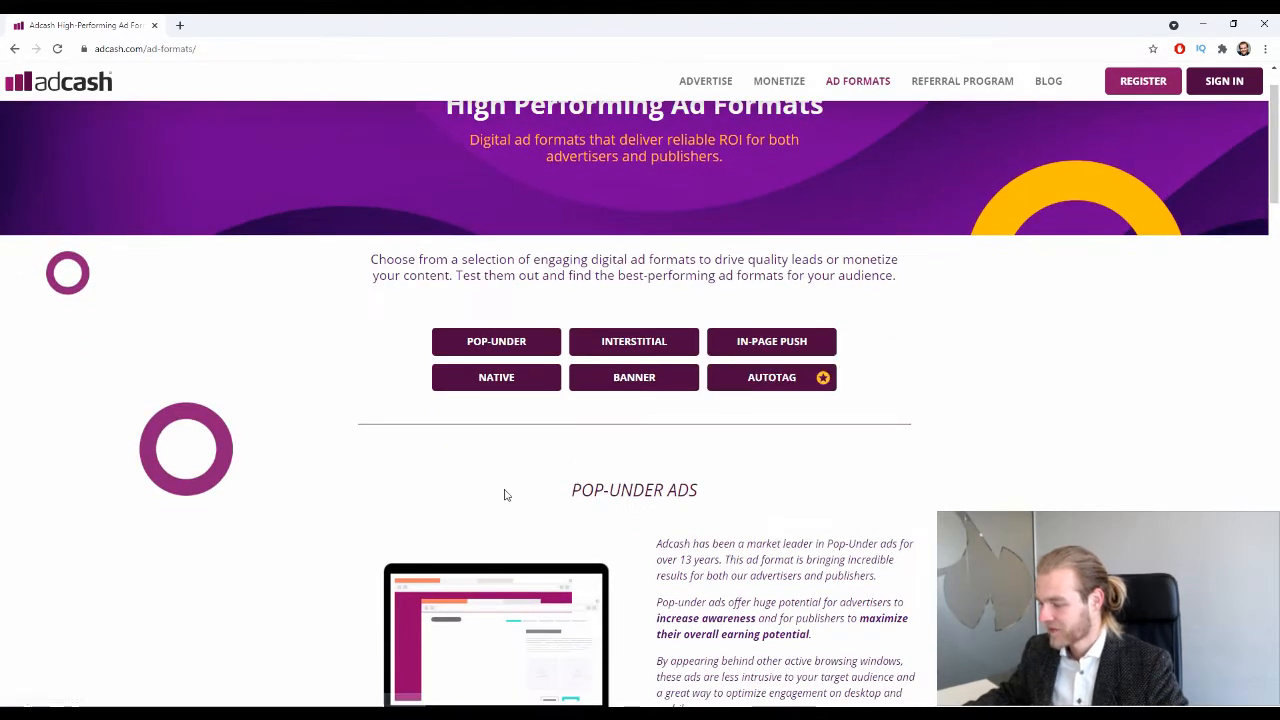
pyautogui.scroll(-1, 562, 450)
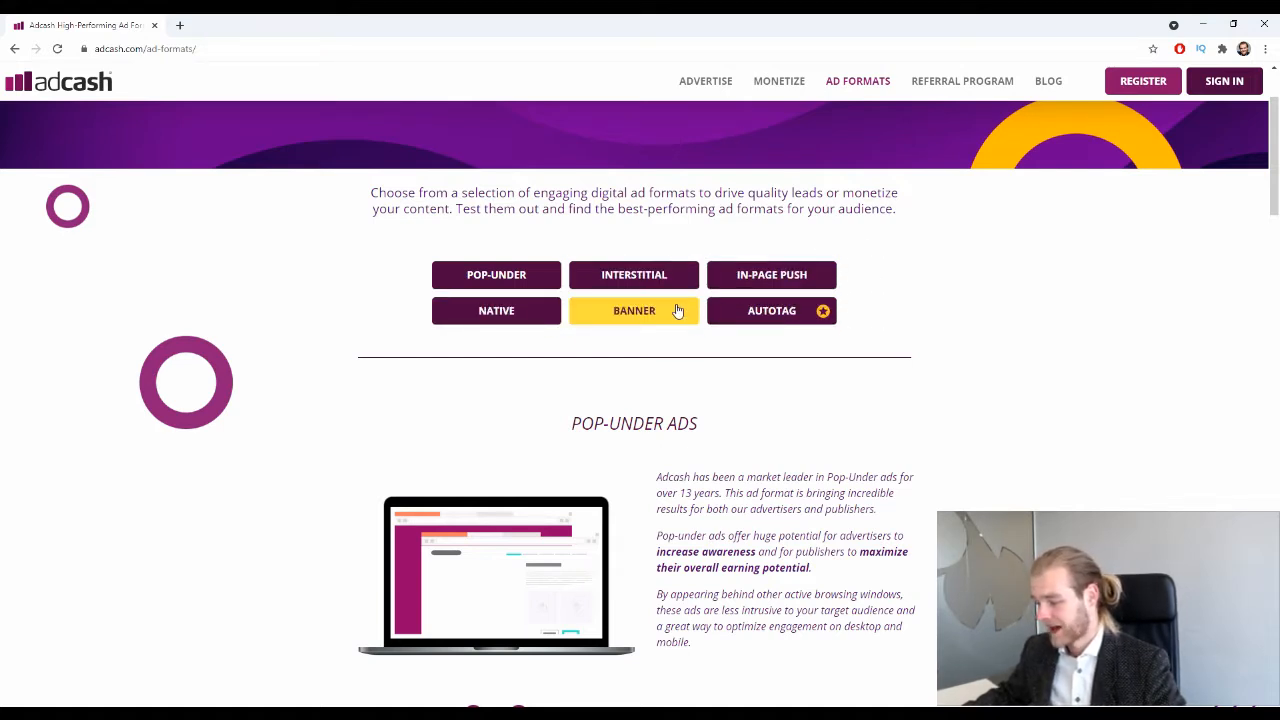
pyautogui.scroll(-10, 783, 318)
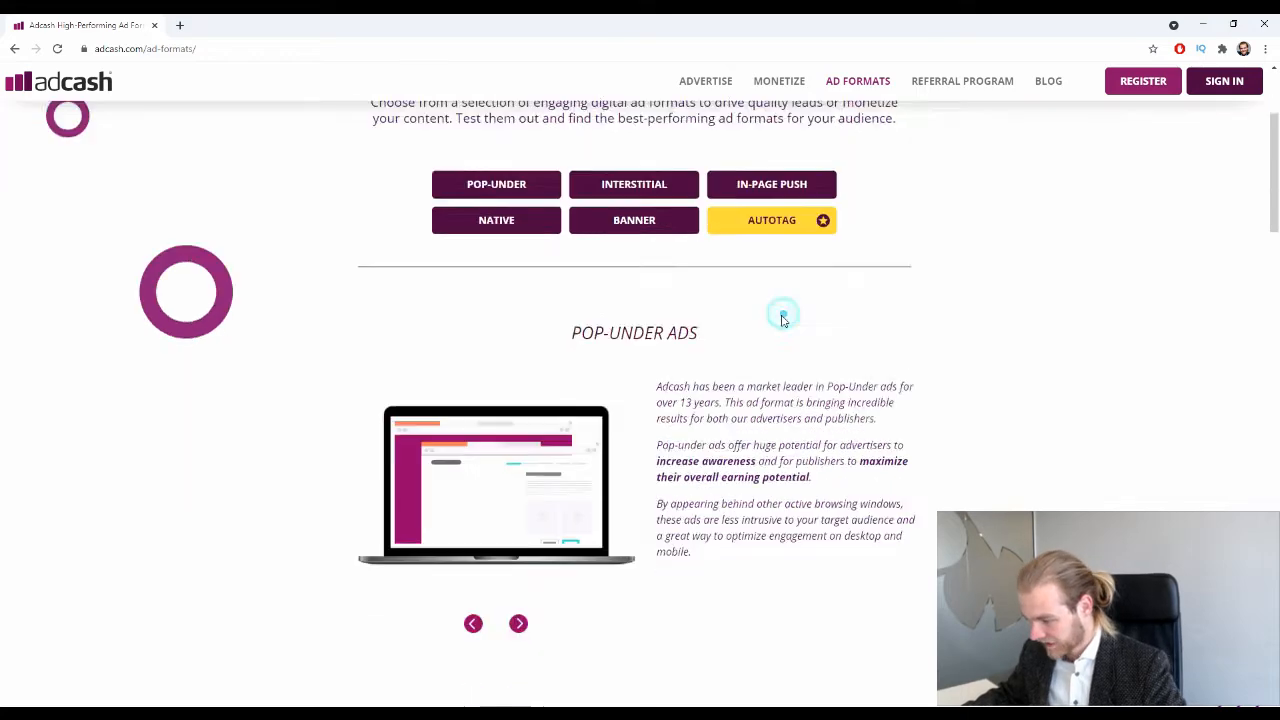
pyautogui.scroll(2, 780, 320)
pyautogui.scroll(-1, 780, 320)
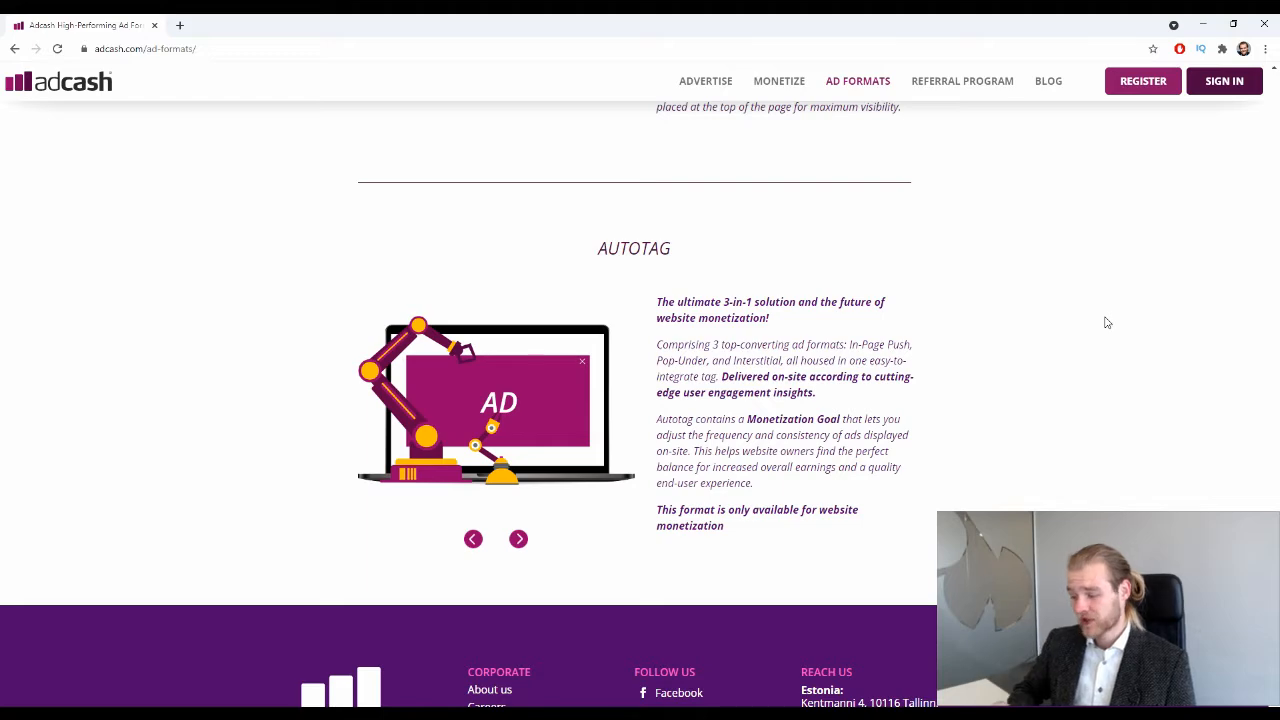
# Scroll the Ad Formats page back up to the top.
pyautogui.scroll(-2, 948, 309)
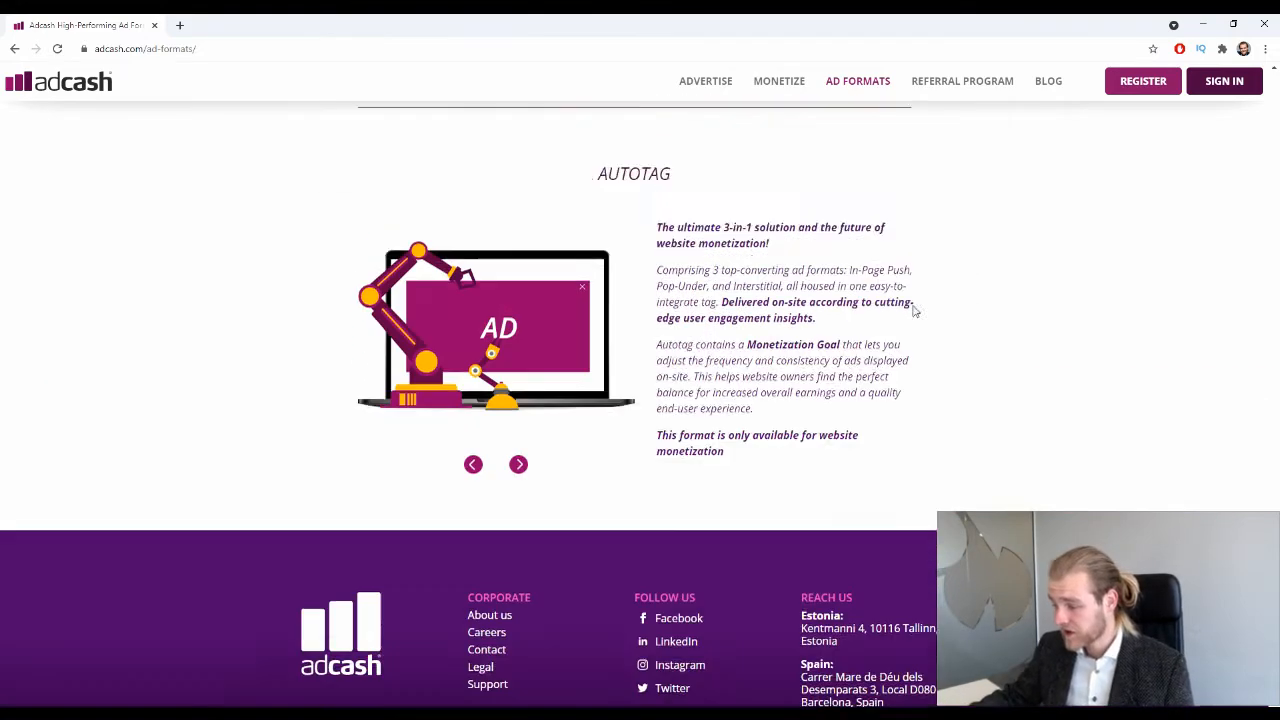
pyautogui.scroll(10, 928, 262)
pyautogui.scroll(3, 928, 262)
pyautogui.scroll(-1, 920, 290)
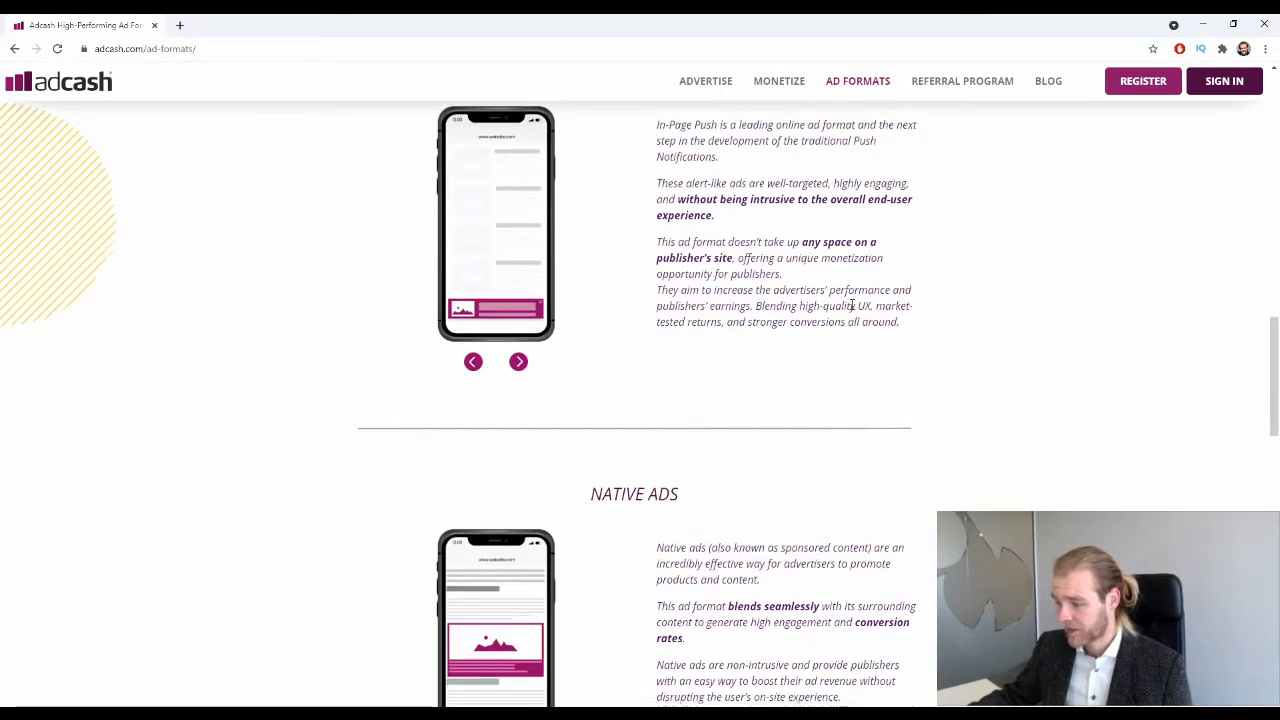
pyautogui.scroll(1, 860, 300)
pyautogui.scroll(1, 780, 310)
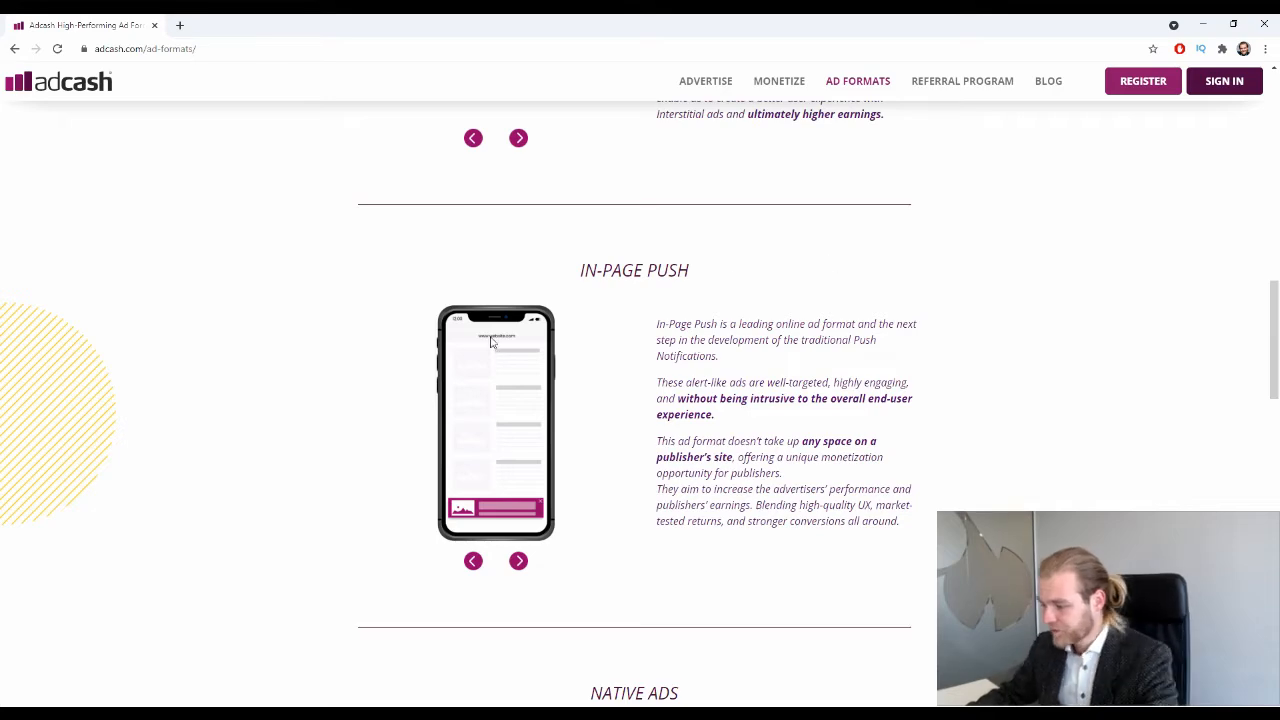
pyautogui.scroll(1, 500, 450)
pyautogui.scroll(8, 645, 517)
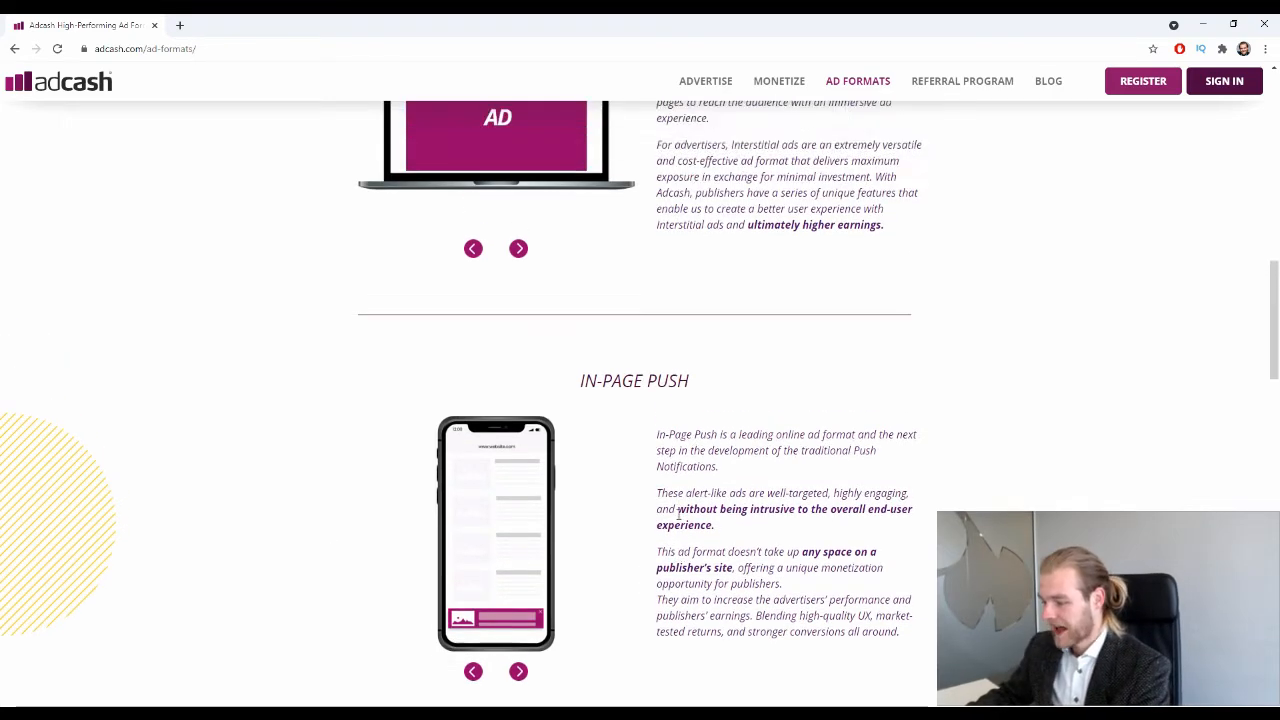
pyautogui.scroll(3, 652, 510)
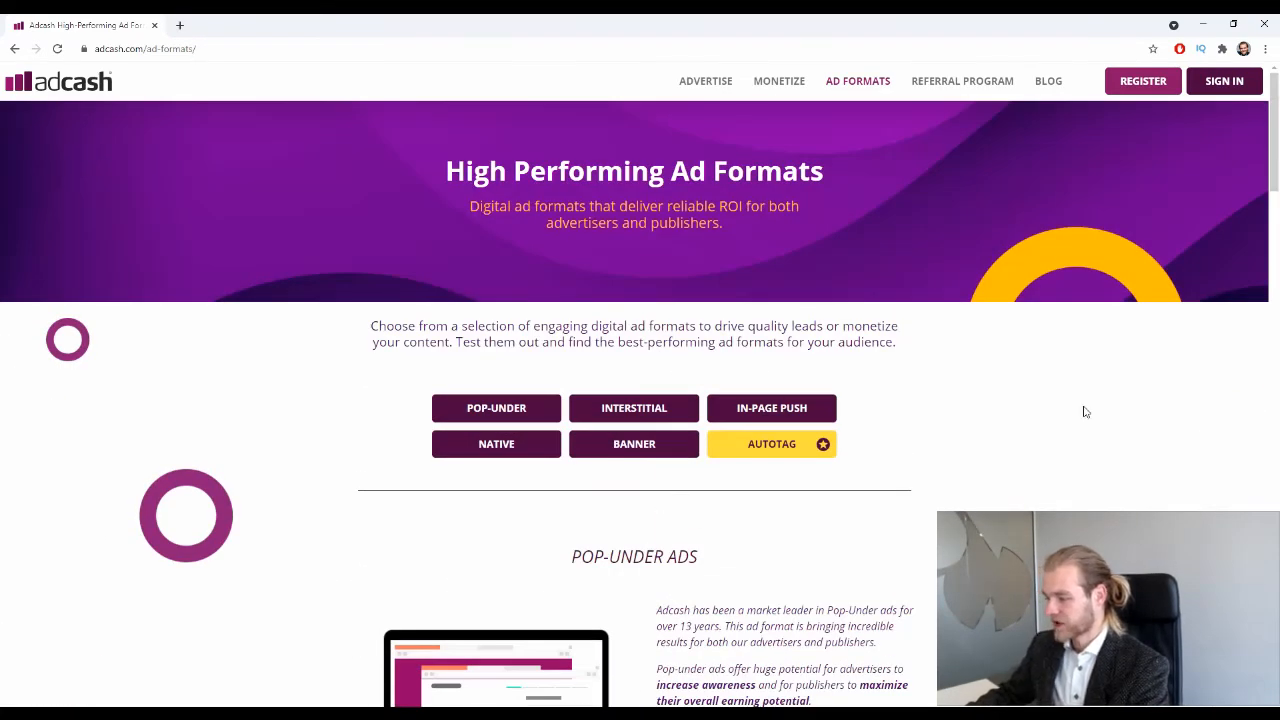
# Open the Advertise page and review its 200M daily users stat and How to Get Started guide.
pyautogui.click(705, 80)
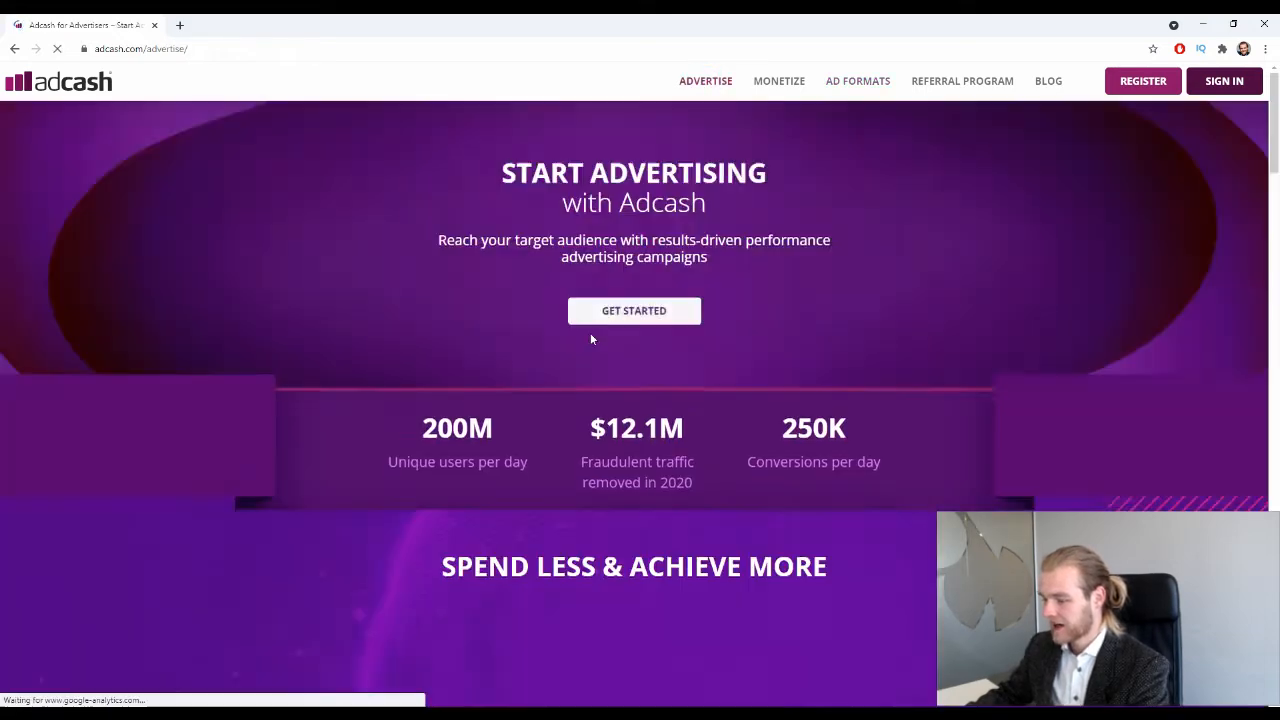
pyautogui.scroll(-1, 590, 329)
pyautogui.moveTo(400, 366); pyautogui.dragTo(495, 366)
pyautogui.click(447, 416)
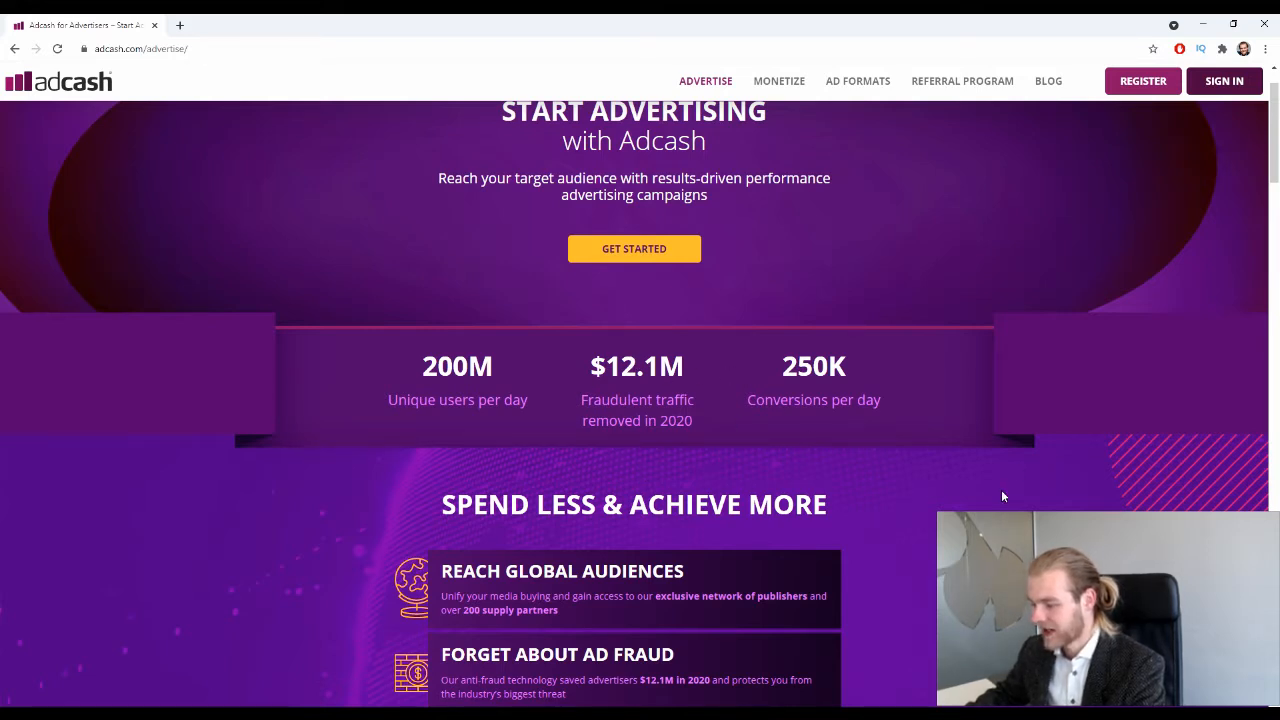
pyautogui.scroll(1, 1034, 400)
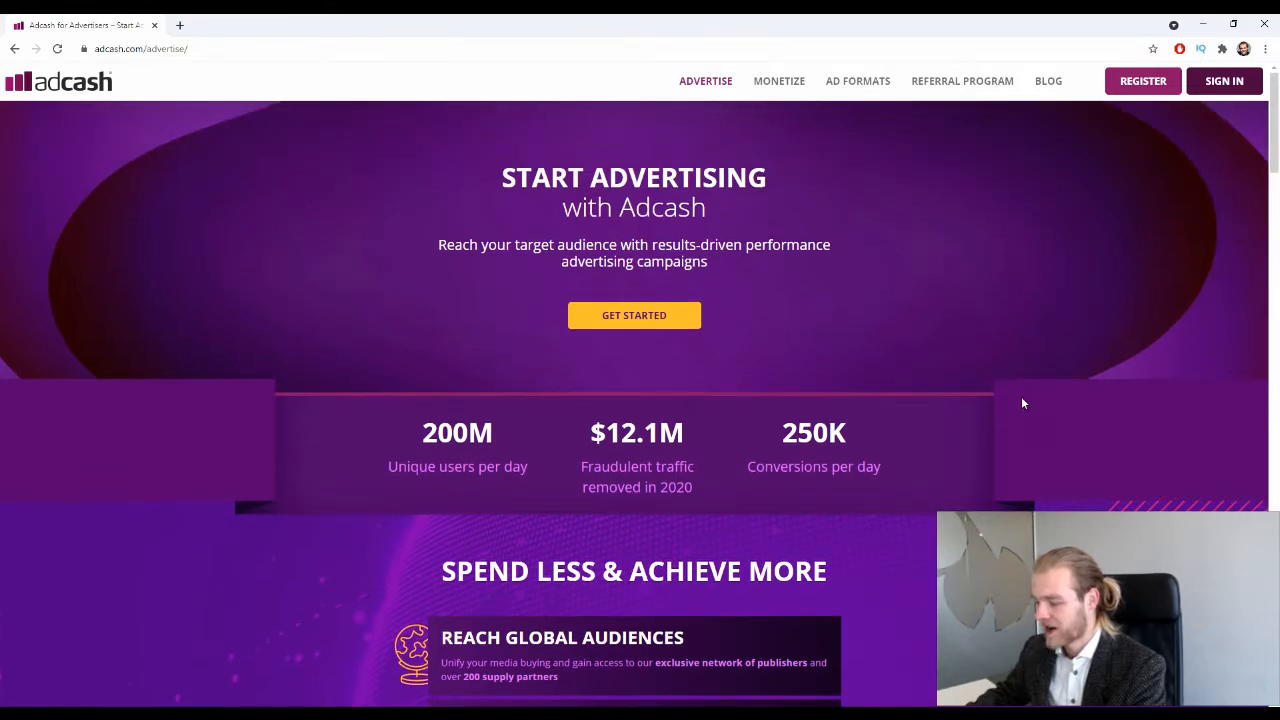
pyautogui.scroll(-7, 1011, 398)
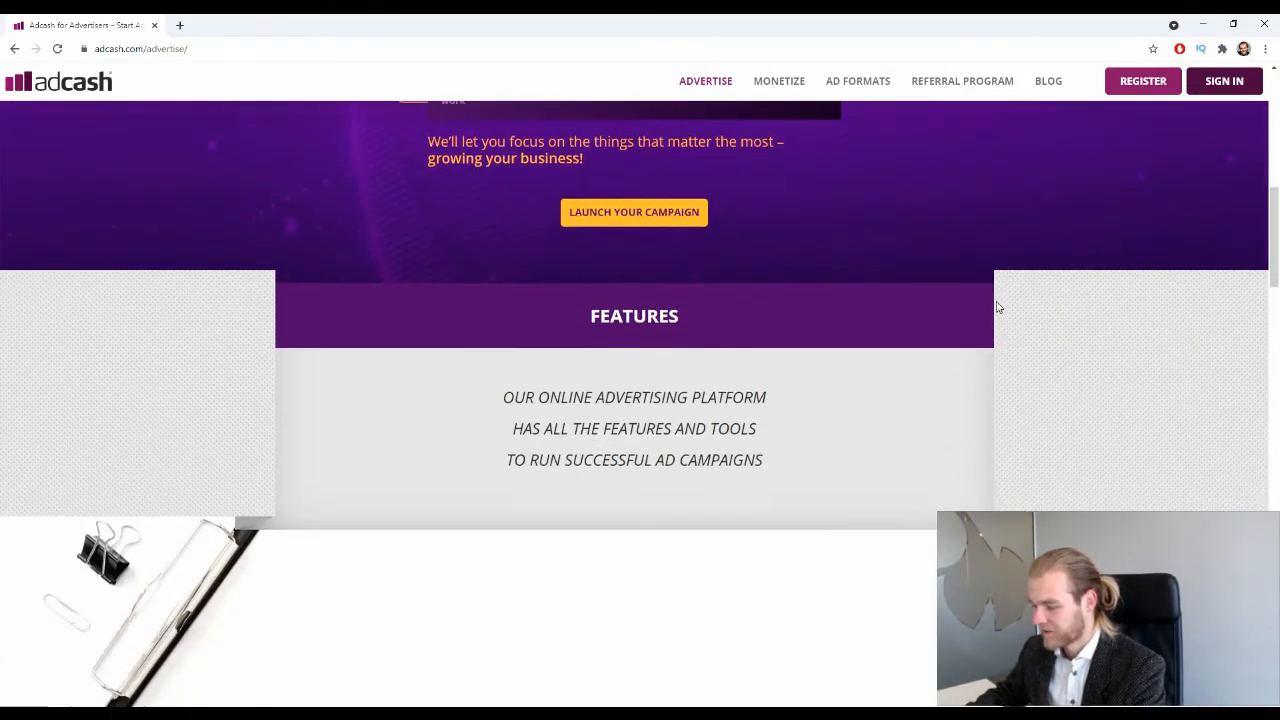
pyautogui.scroll(-10, 997, 307)
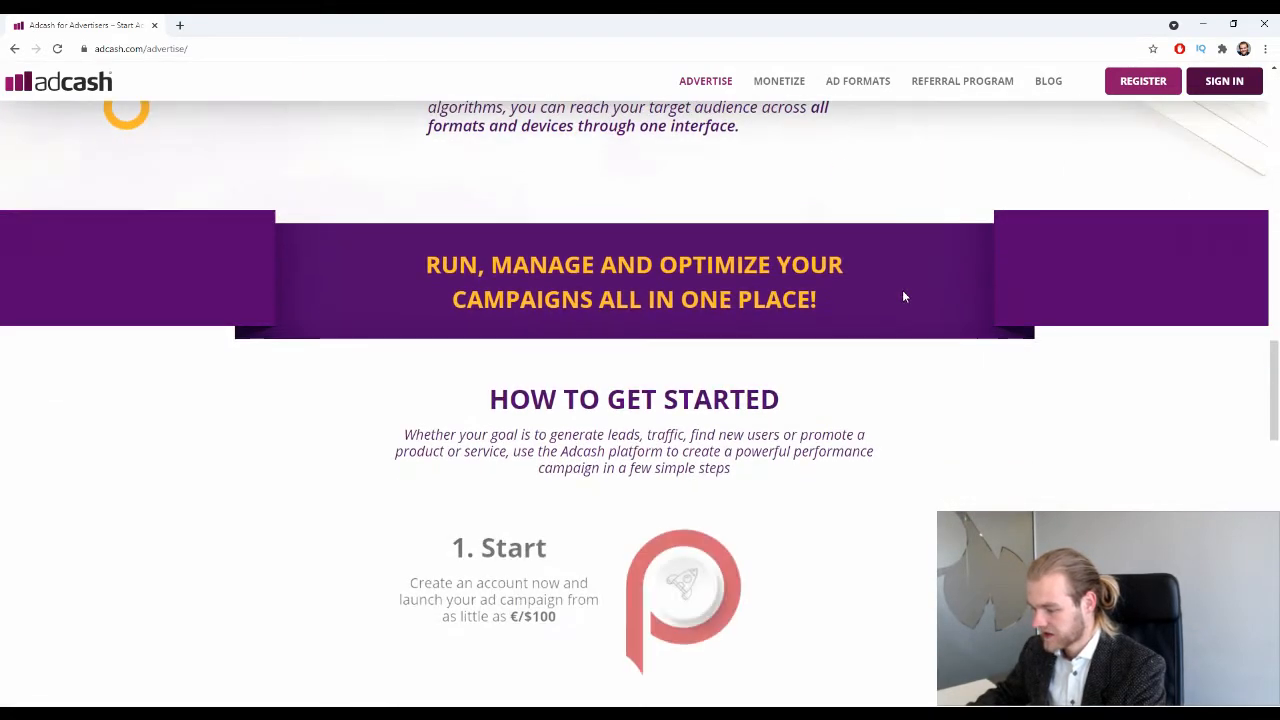
pyautogui.scroll(-10, 902, 297)
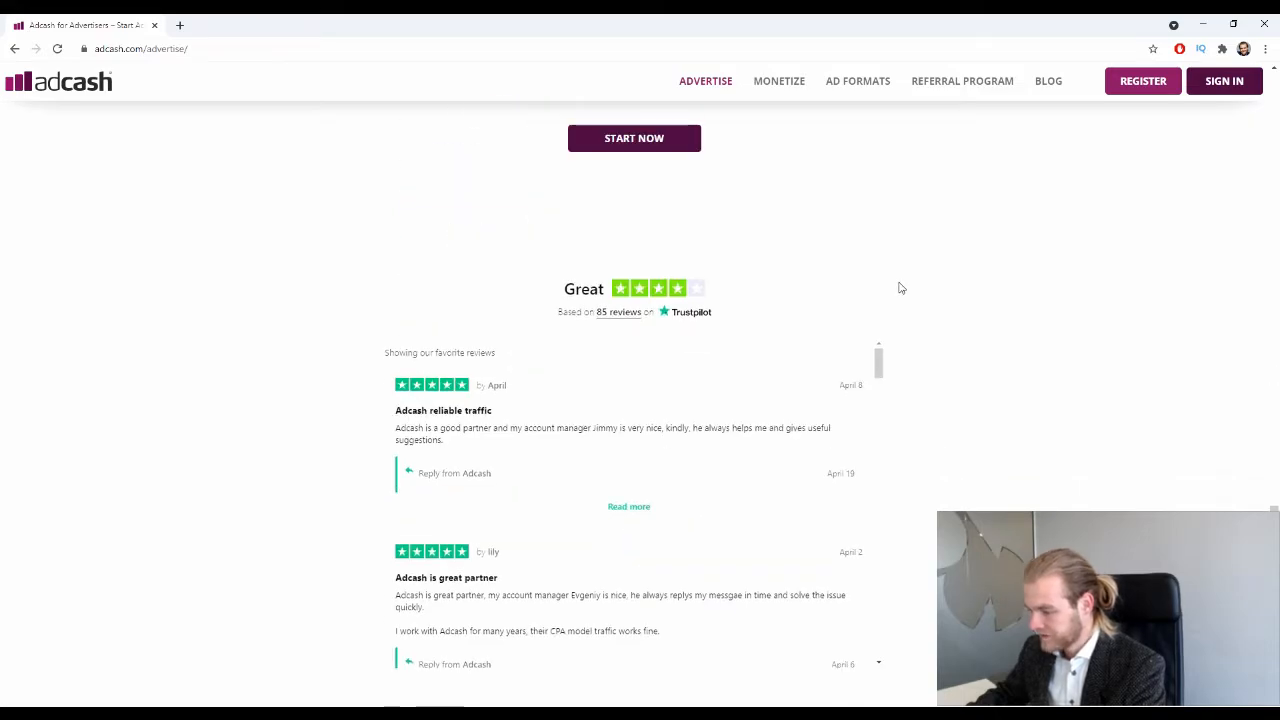
pyautogui.scroll(-5, 898, 288)
pyautogui.scroll(12, 903, 286)
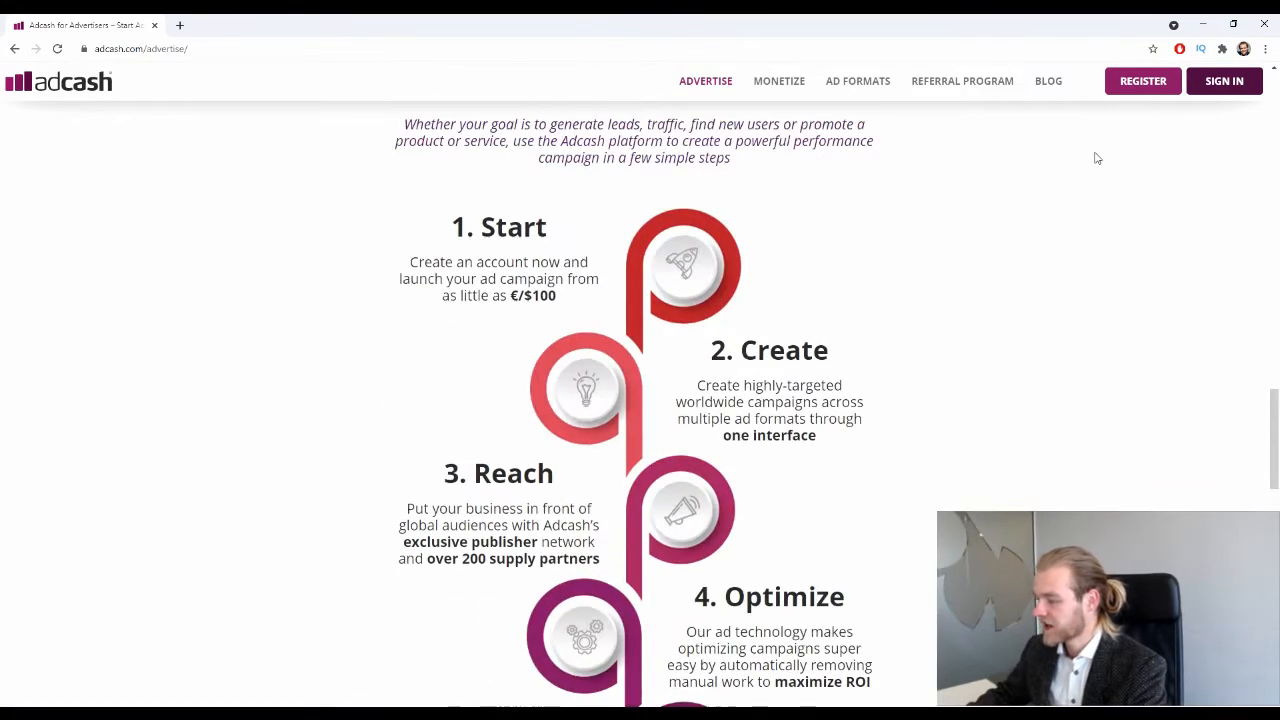
pyautogui.scroll(15, 1097, 158)
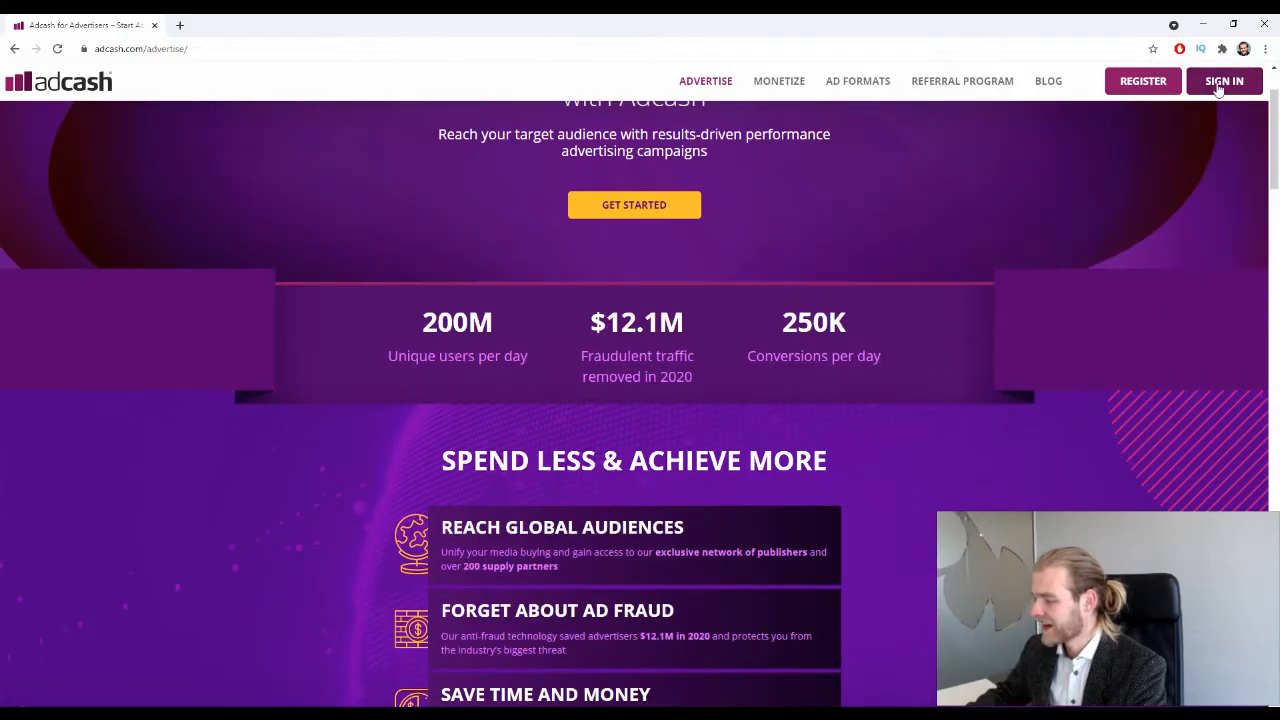
# Log in to the Adcash advertiser account with the work e-mail and account password.
pyautogui.click(1218, 90)
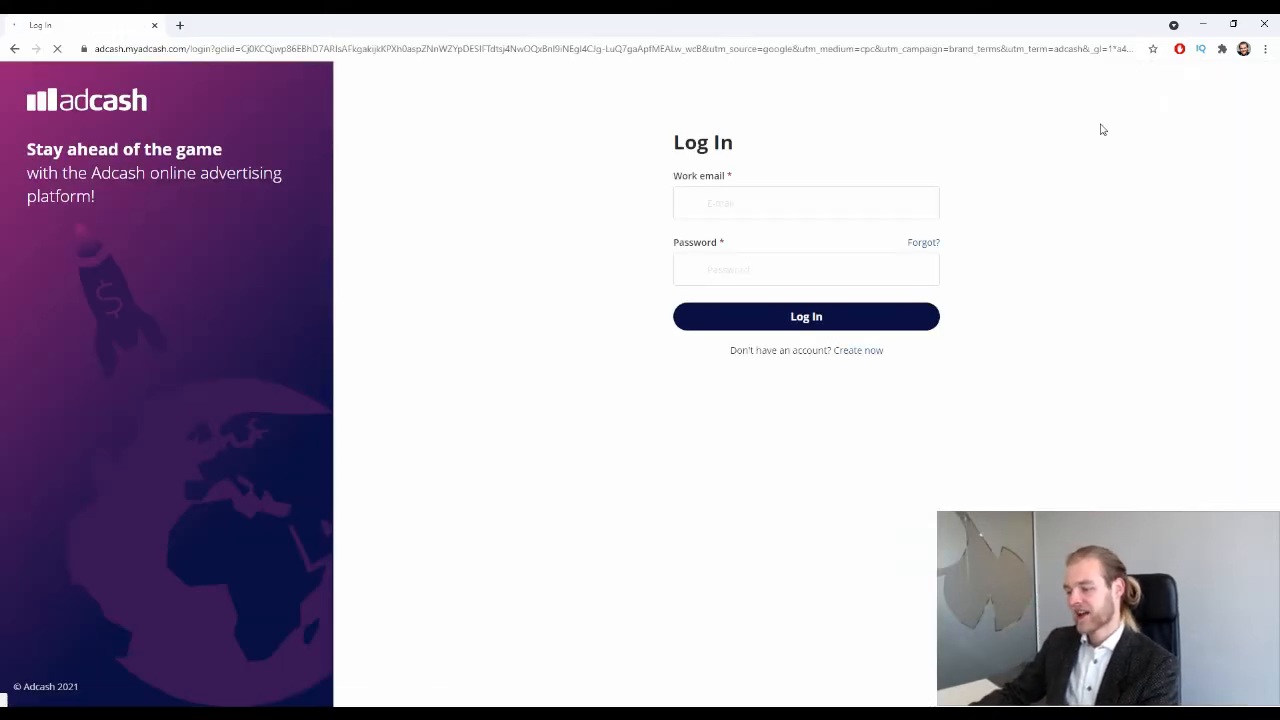
pyautogui.click(777, 194)
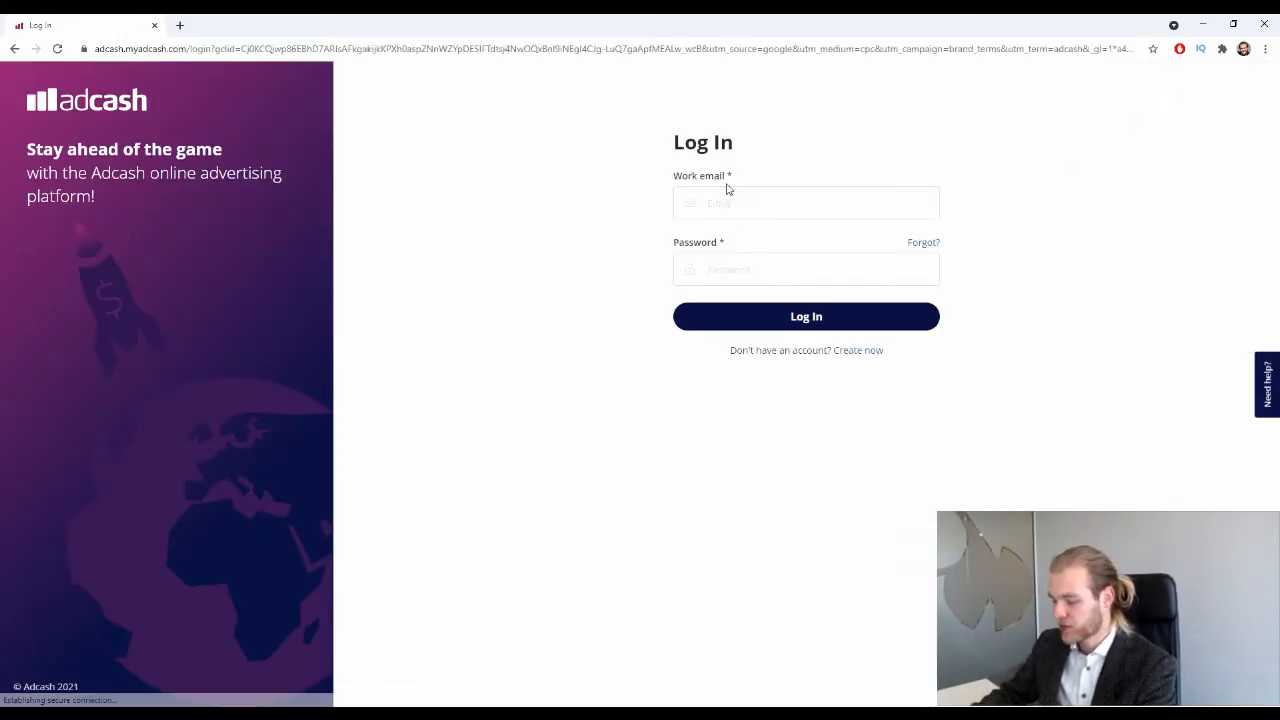
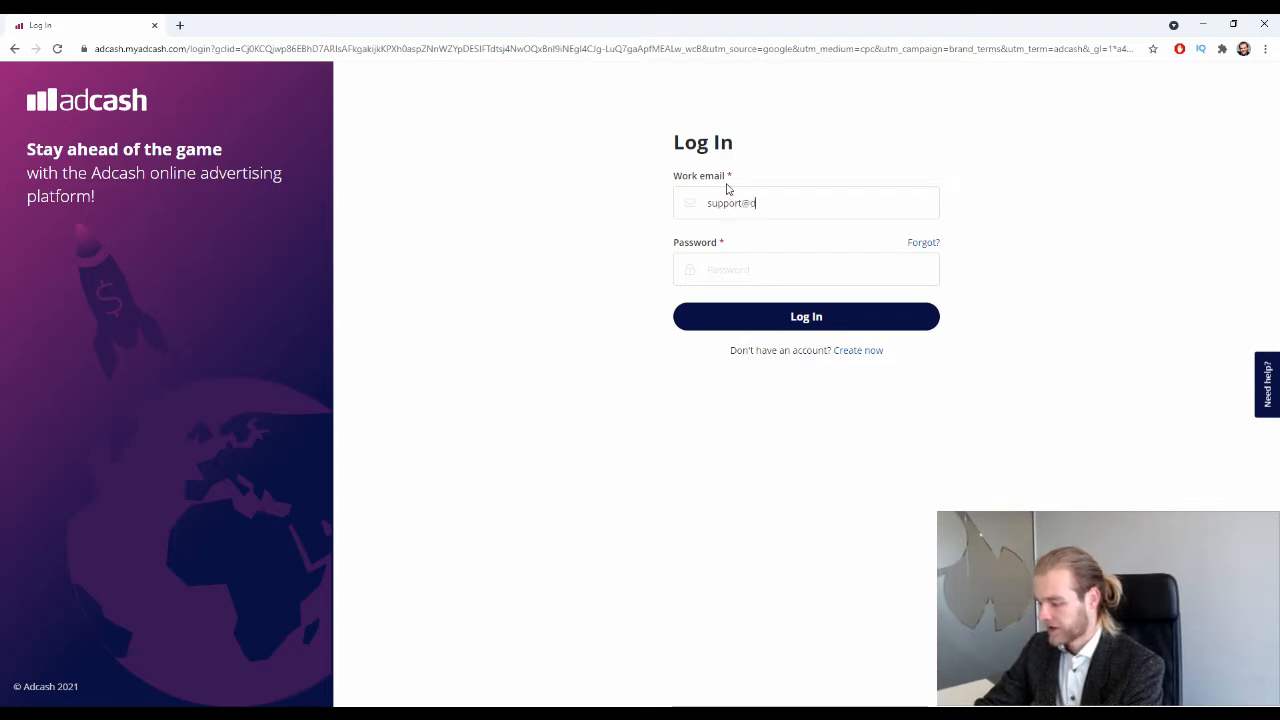
pyautogui.press('Tab')
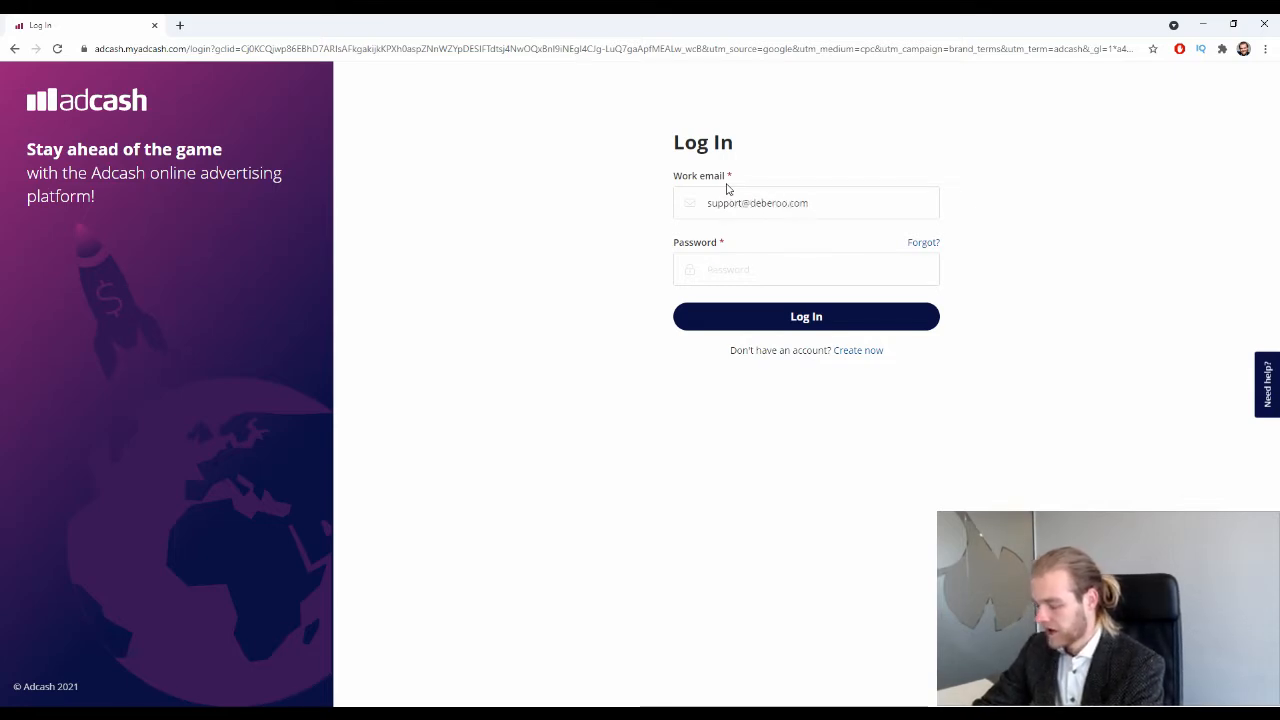
pyautogui.write('•••')
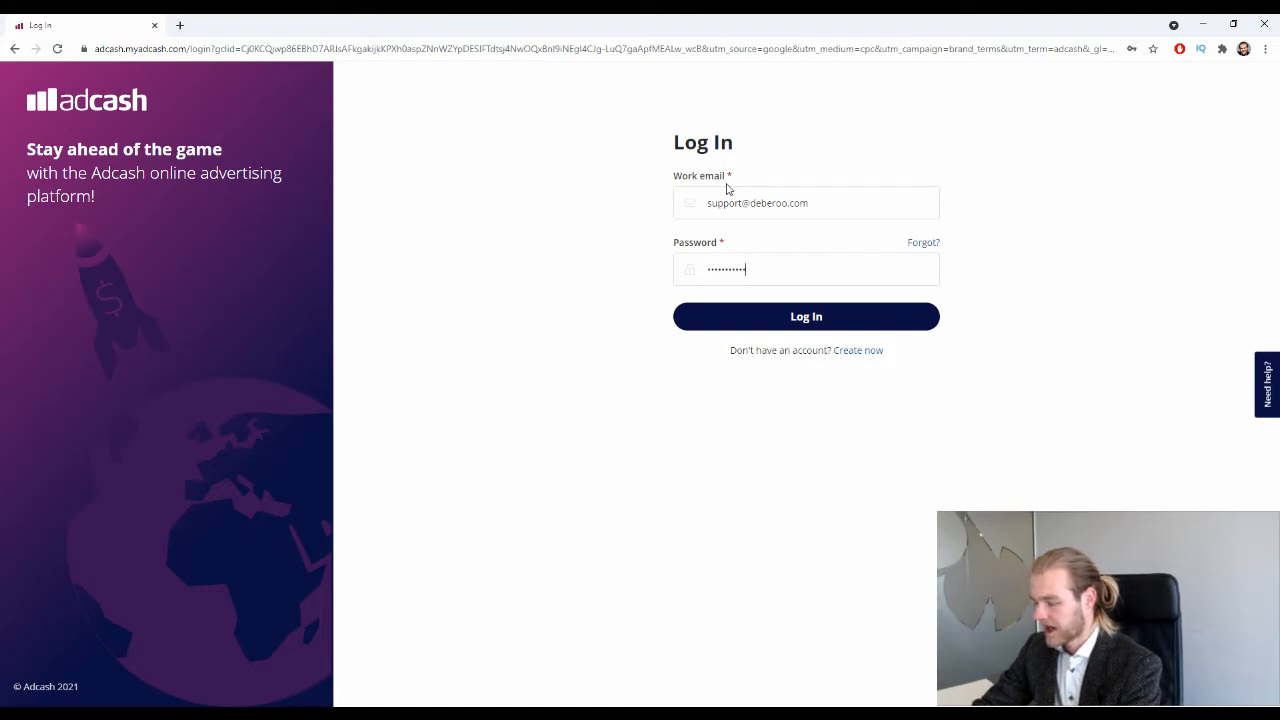
pyautogui.write('•')
pyautogui.press('Return')
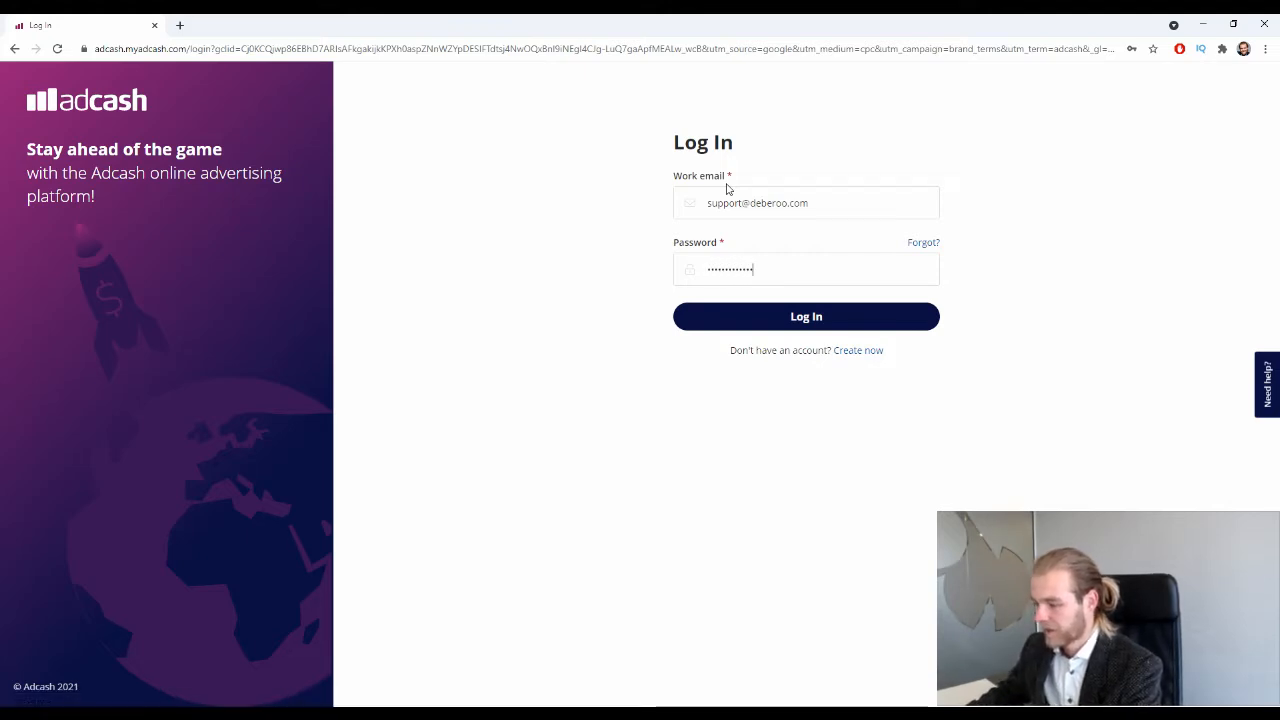
pyautogui.click(820, 313)
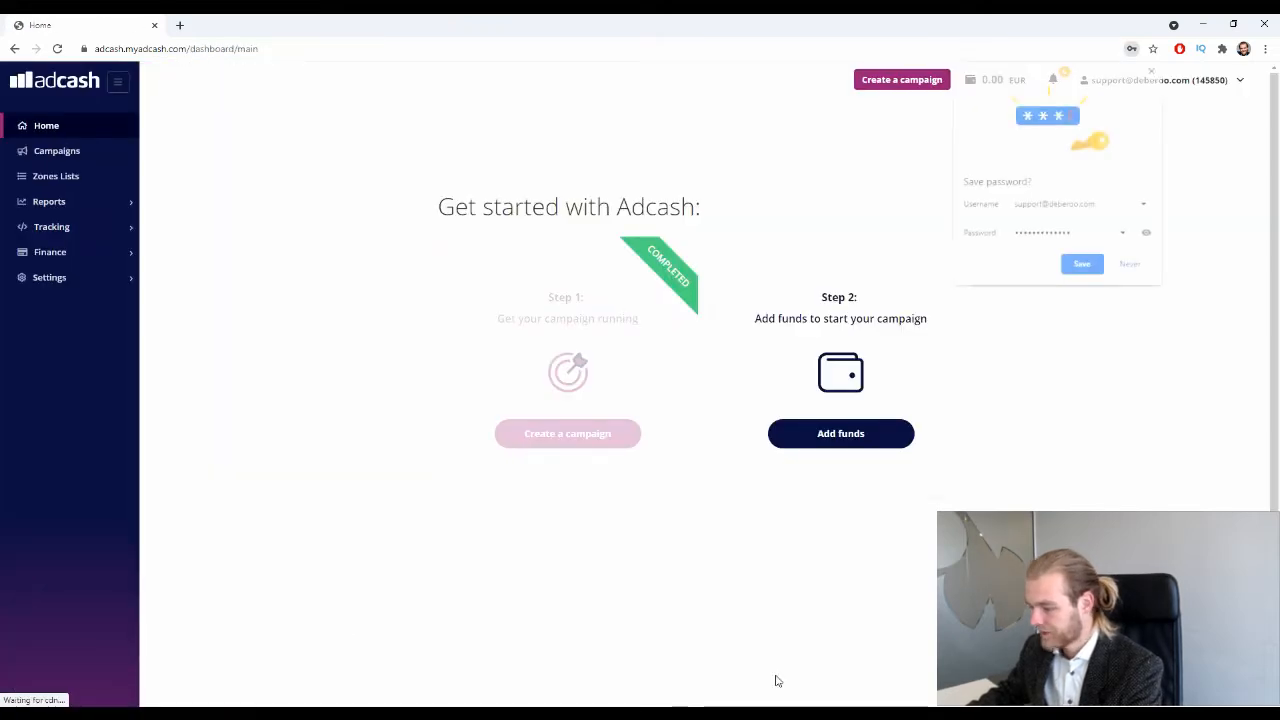
# Dismiss the browser's save-password offer, start a new campaign and pick the Advanced campaign type.
pyautogui.click(1153, 70)
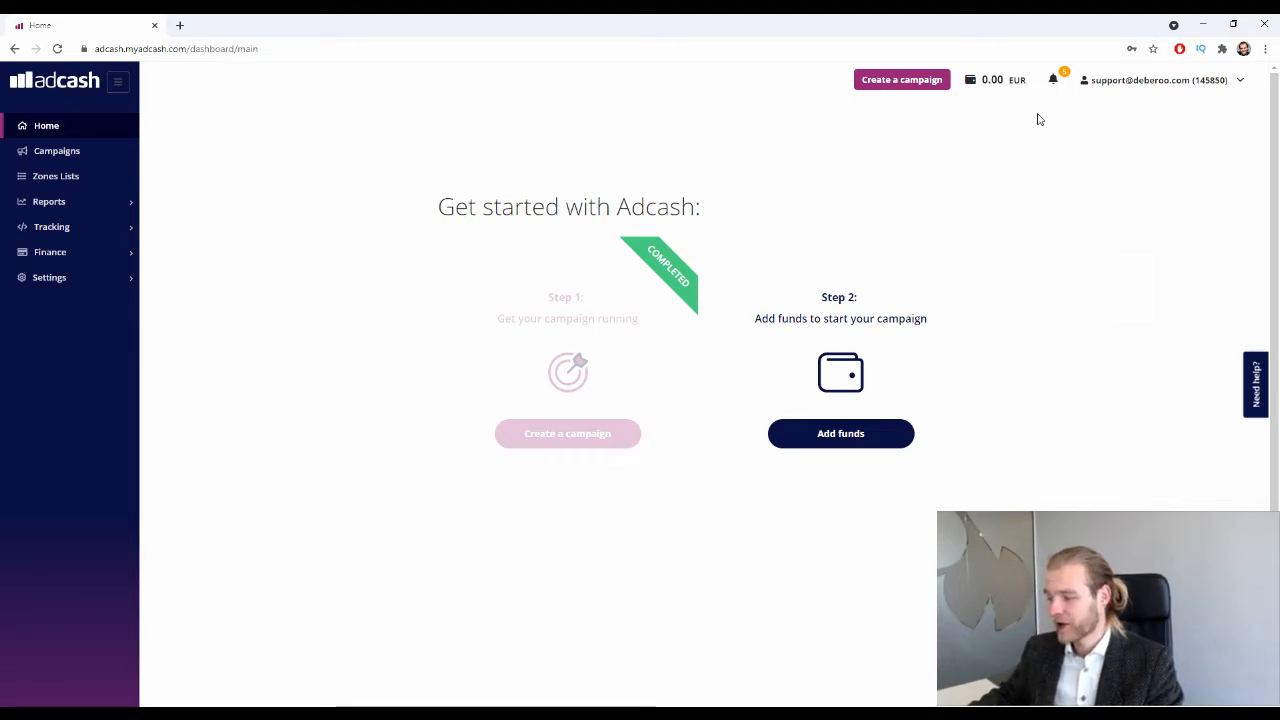
pyautogui.click(901, 80)
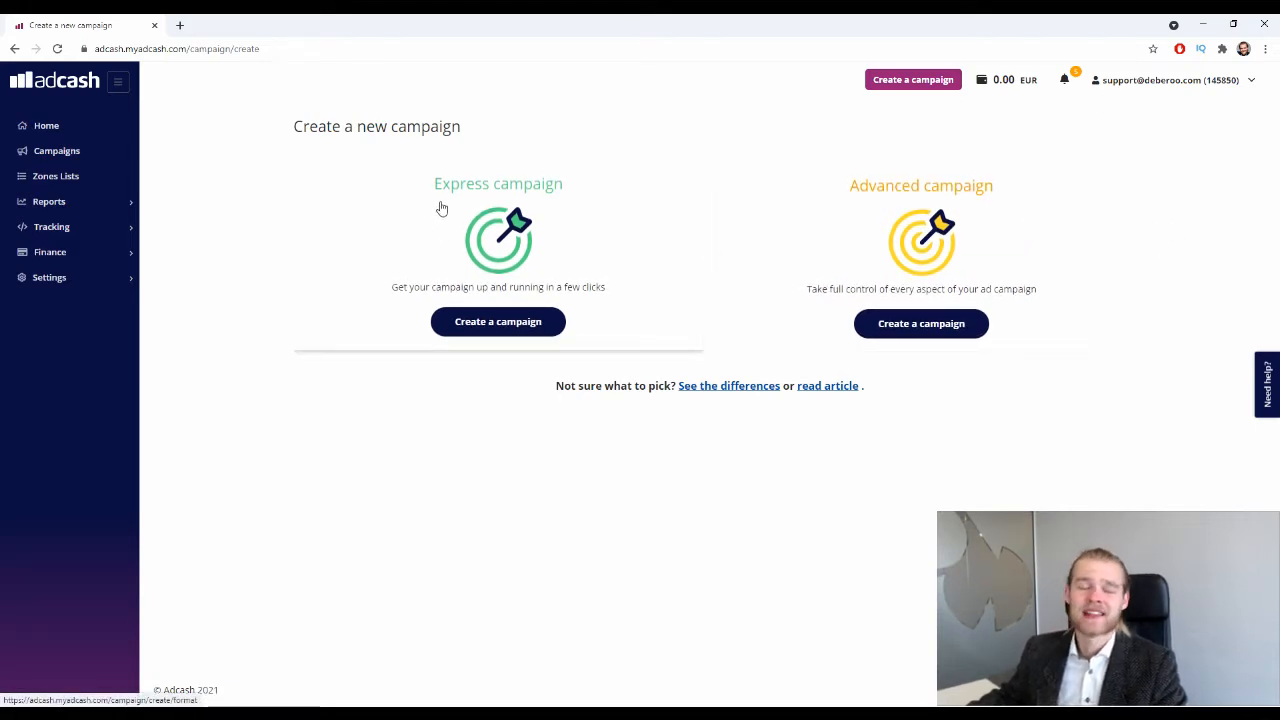
pyautogui.click(925, 322)
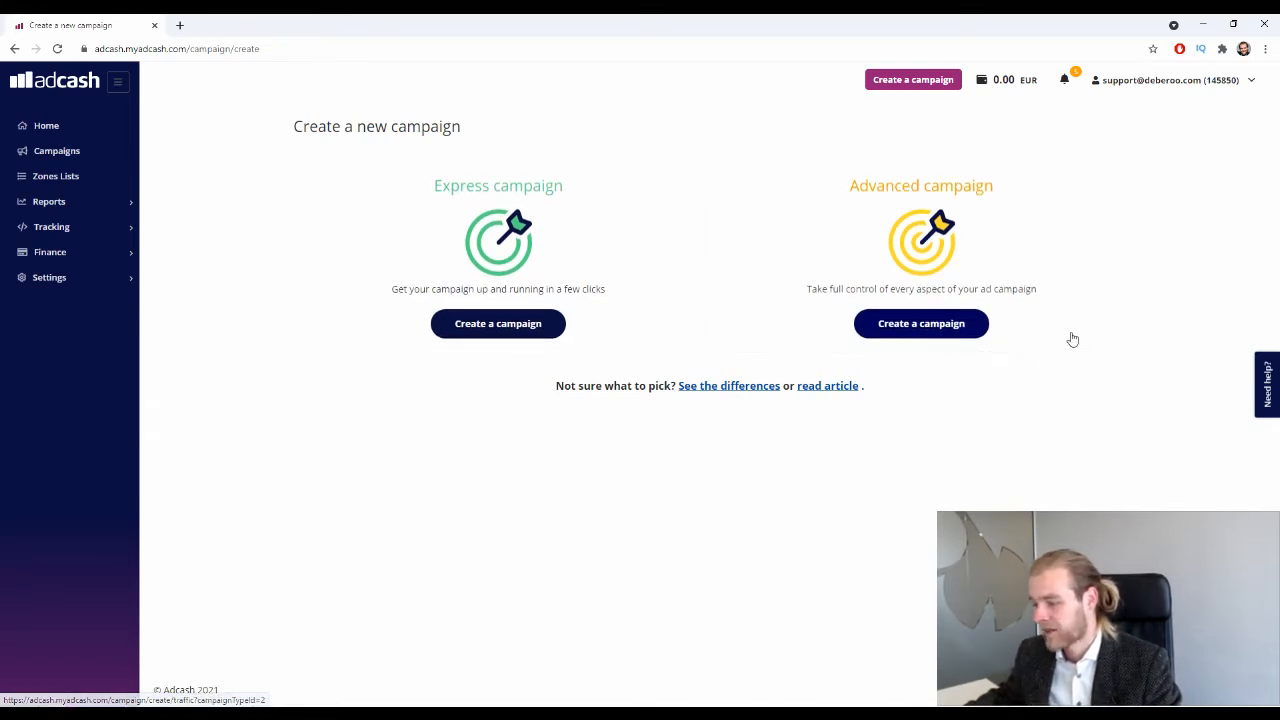
# Create an Advanced campaign named Deberoo that targets Smartphone devices only.
pyautogui.click(898, 321)
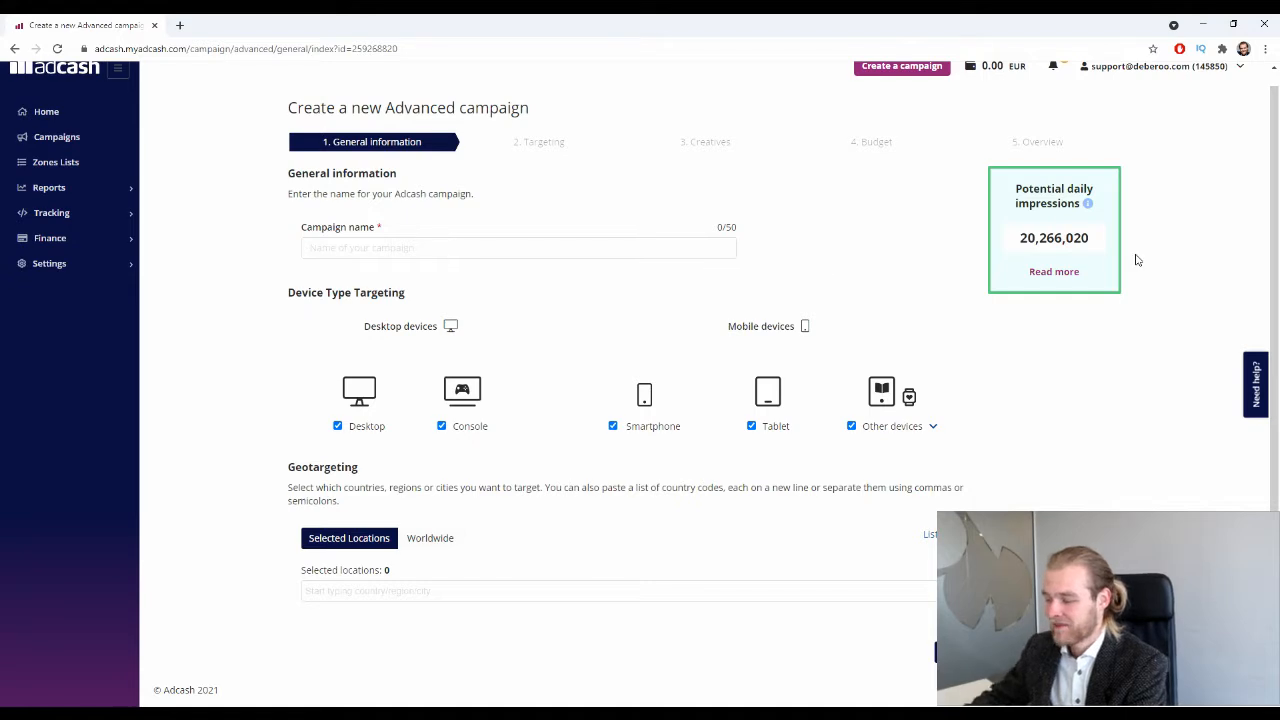
pyautogui.write('Deberoo')
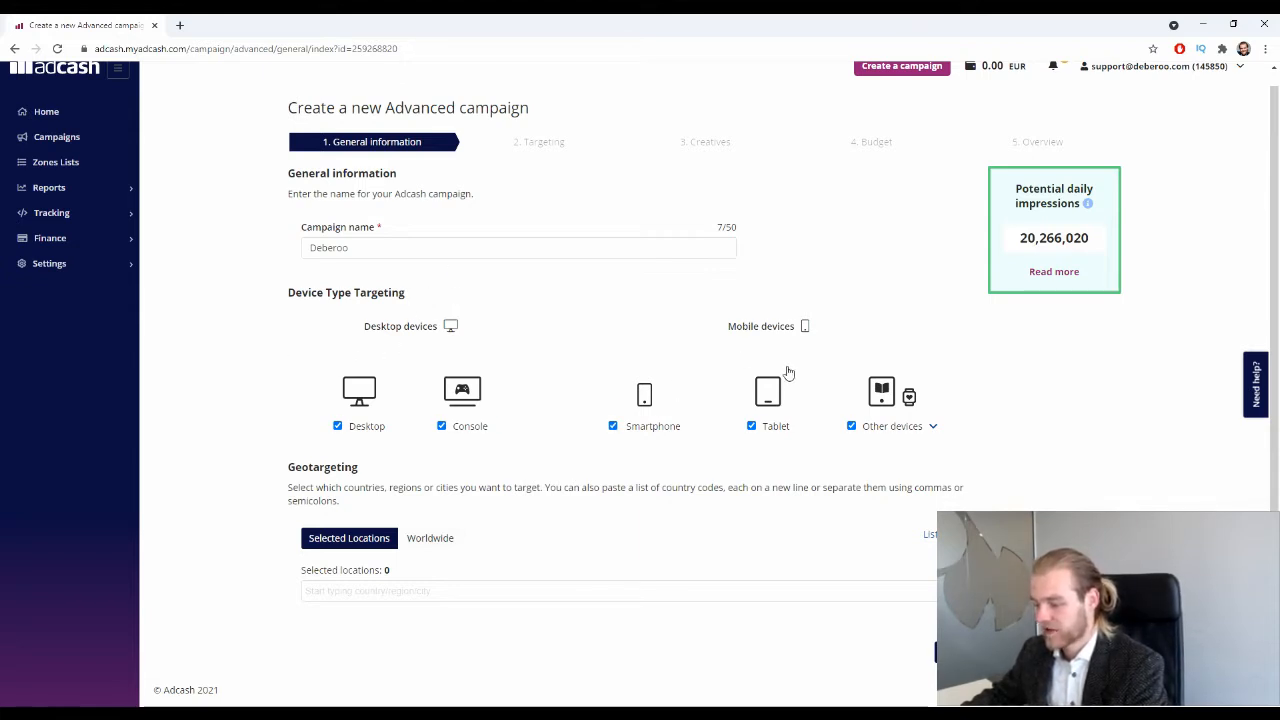
pyautogui.click(852, 427)
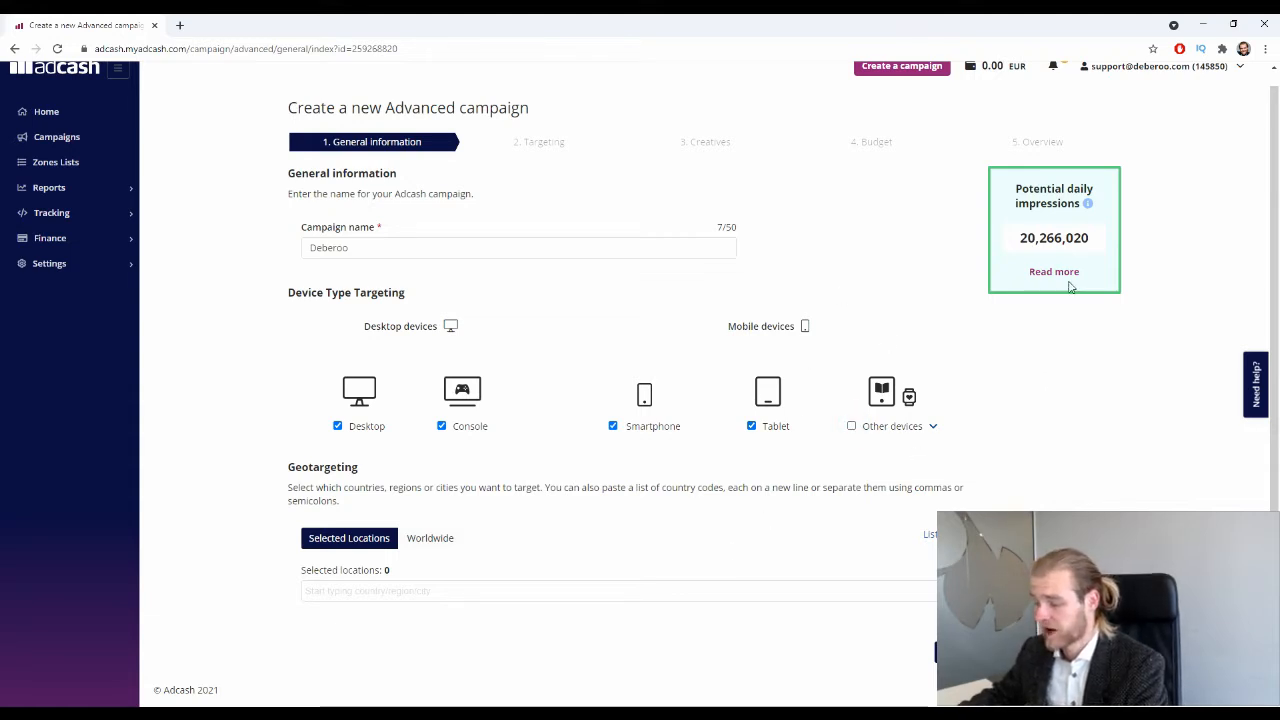
pyautogui.click(751, 426)
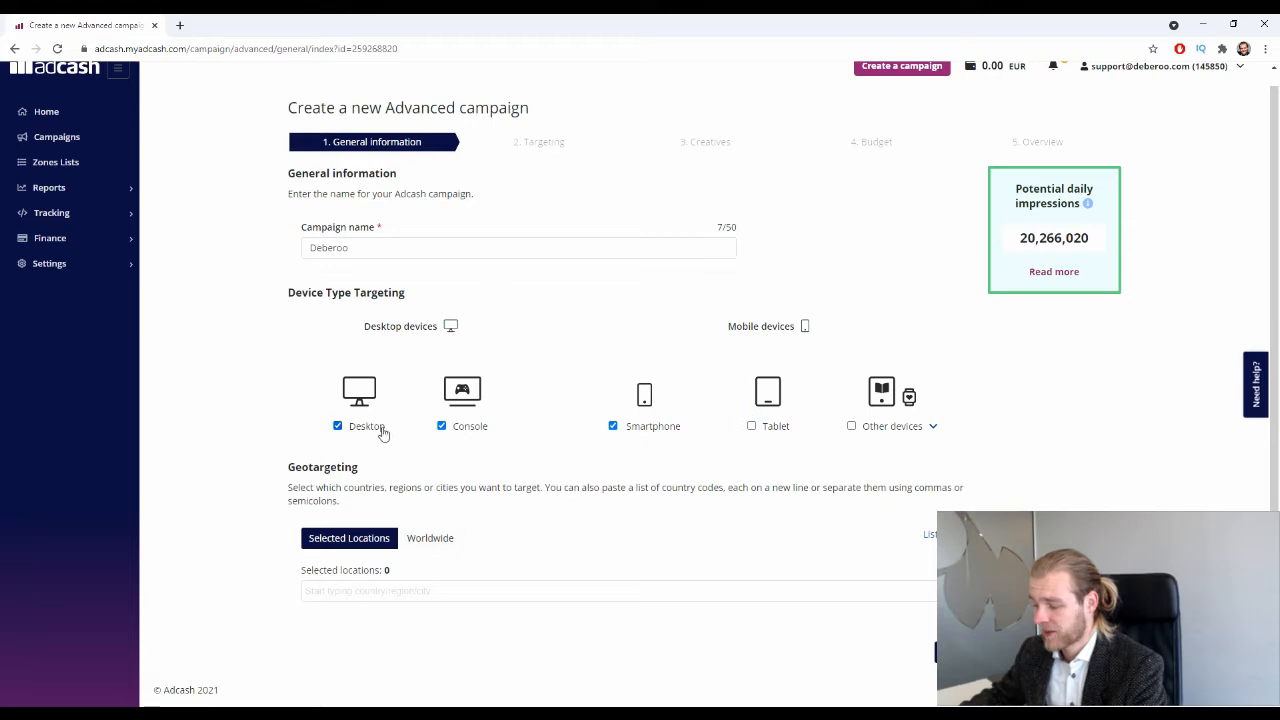
pyautogui.click(441, 426)
pyautogui.click(337, 426)
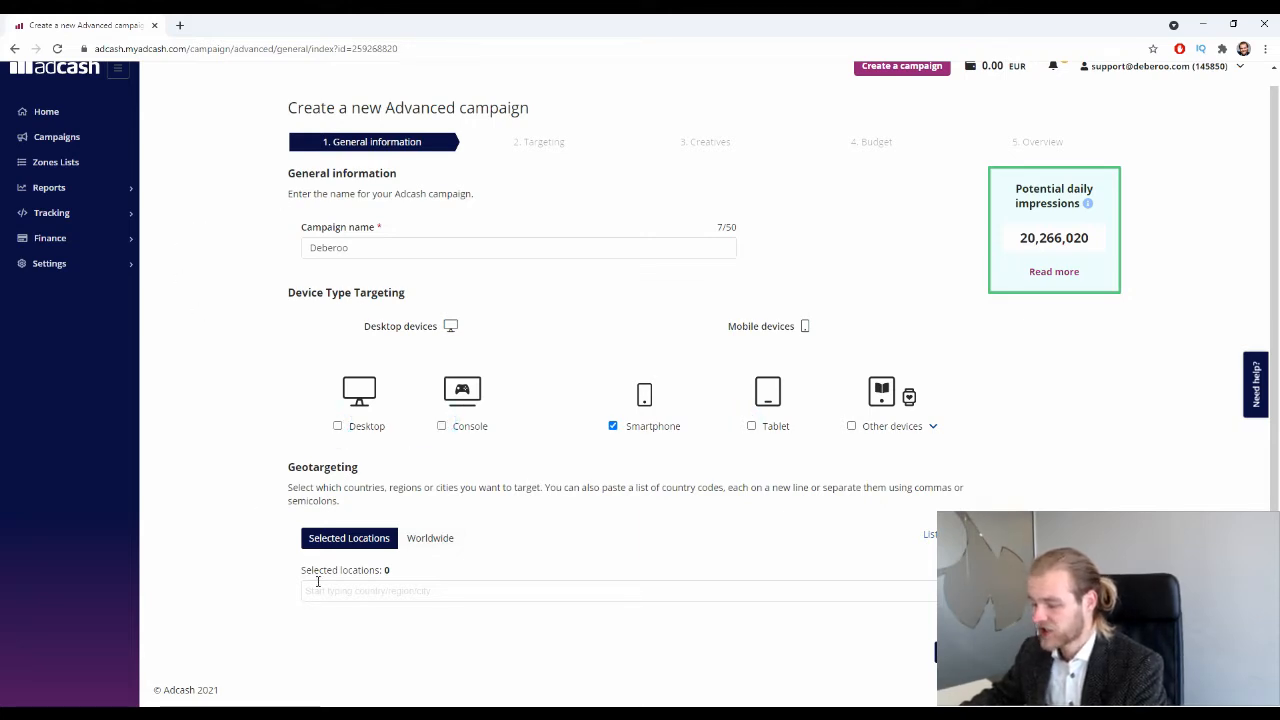
# Target the United States as the only location, replacing an initial Argentina choice, and continue.
pyautogui.click(357, 596)
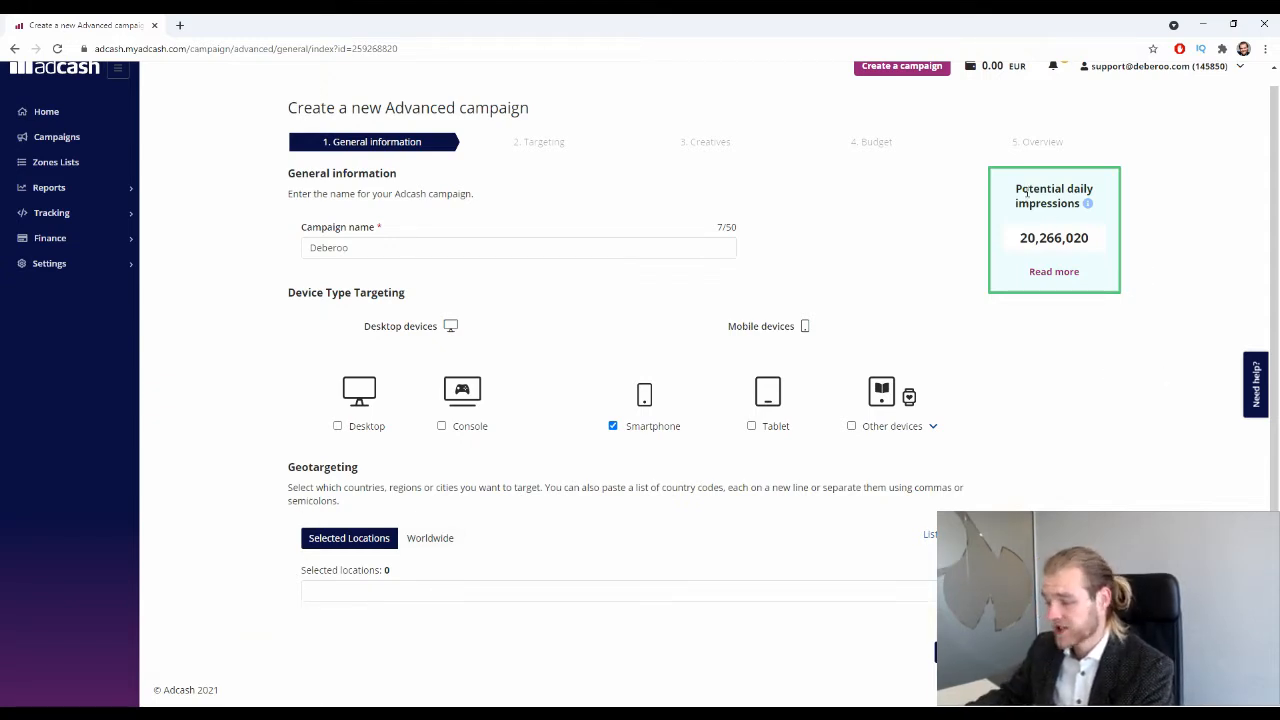
pyautogui.moveTo(1017, 187); pyautogui.dragTo(1080, 217)
pyautogui.click(1142, 349)
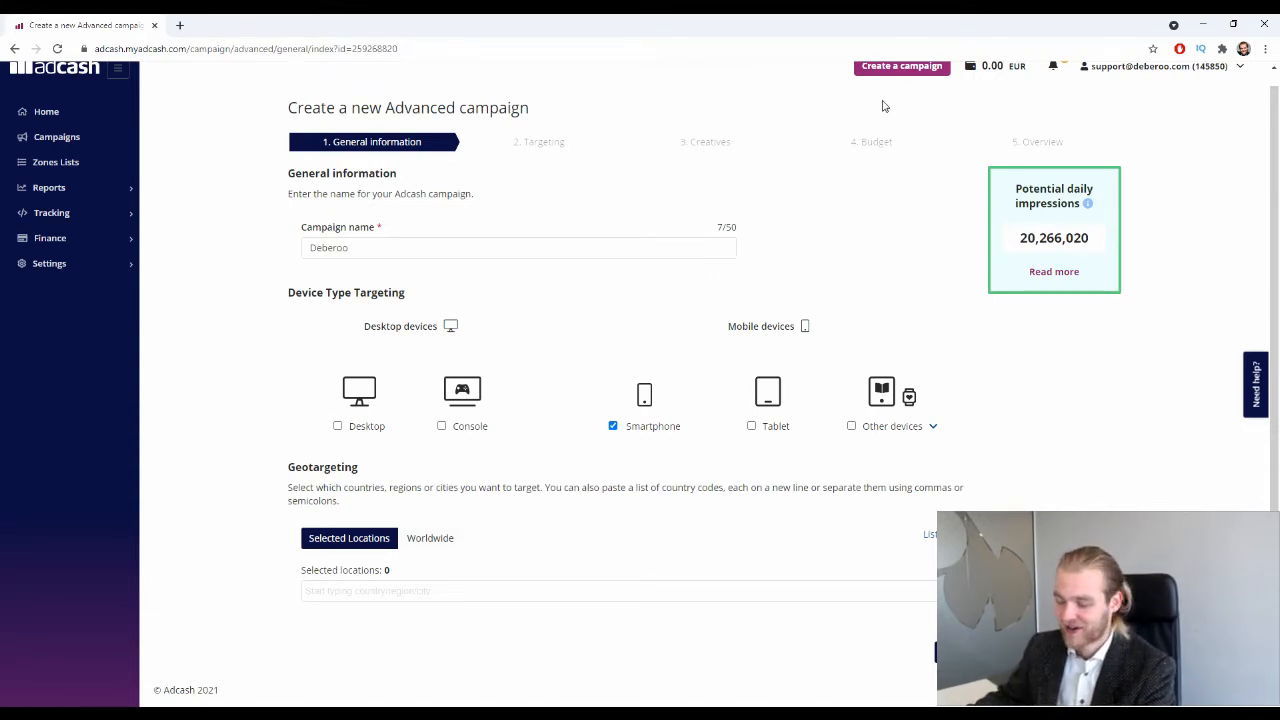
pyautogui.click(517, 591)
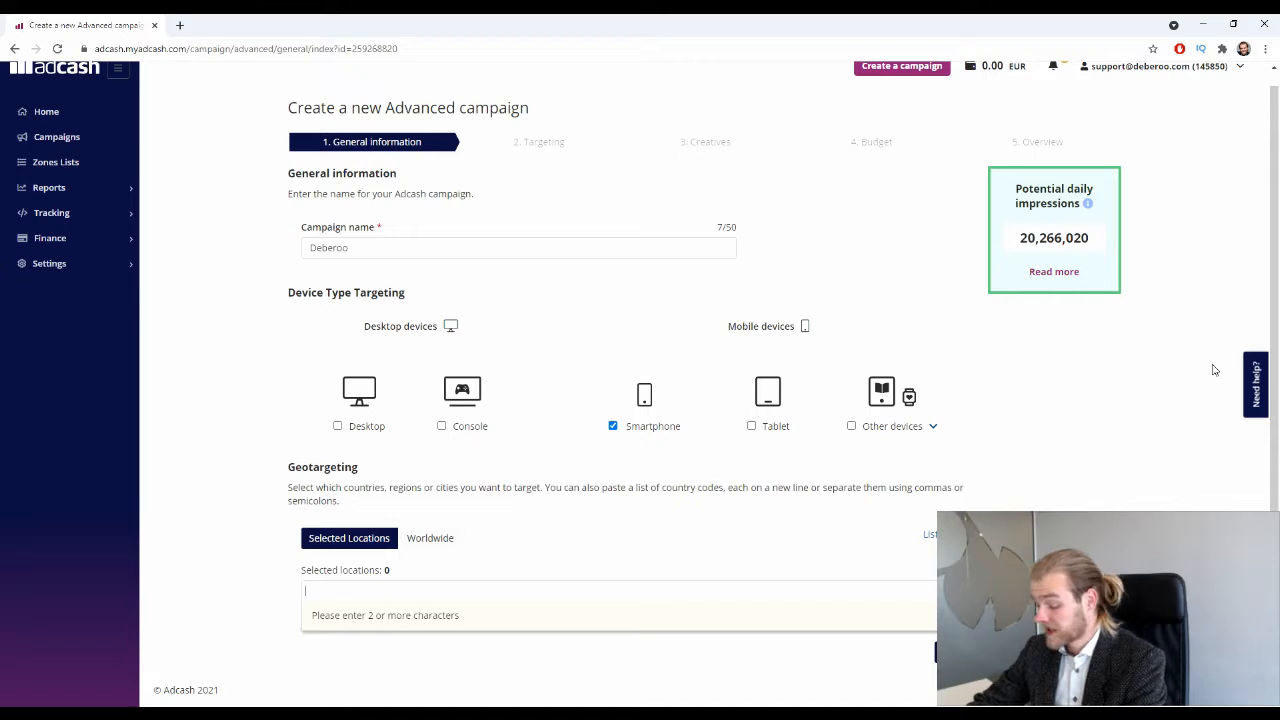
pyautogui.write('arg')
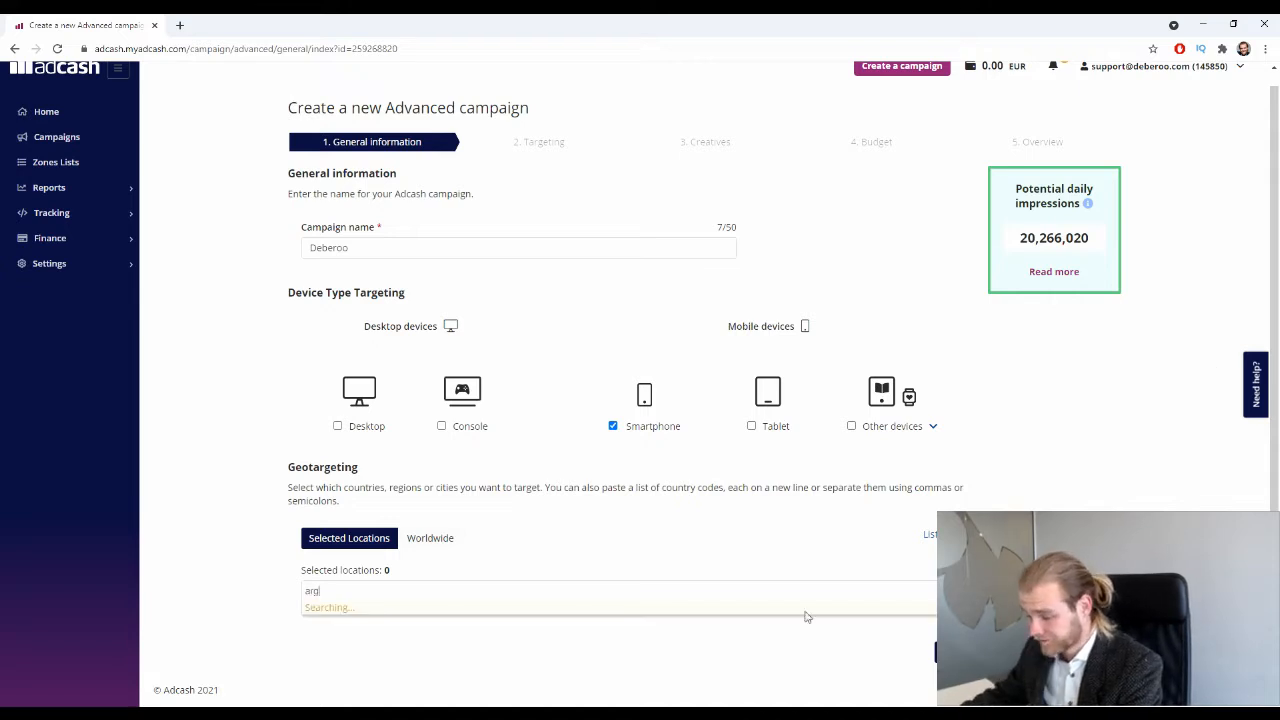
pyautogui.click(424, 462)
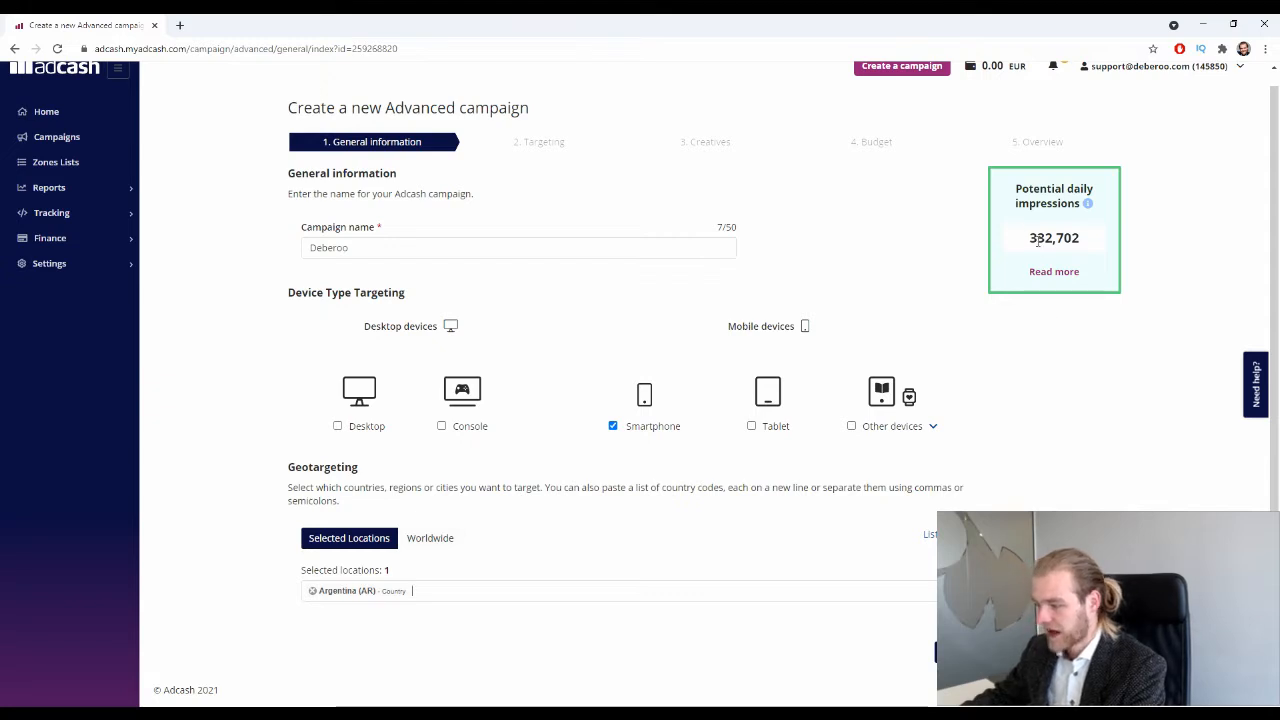
pyautogui.doubleClick(1032, 240)
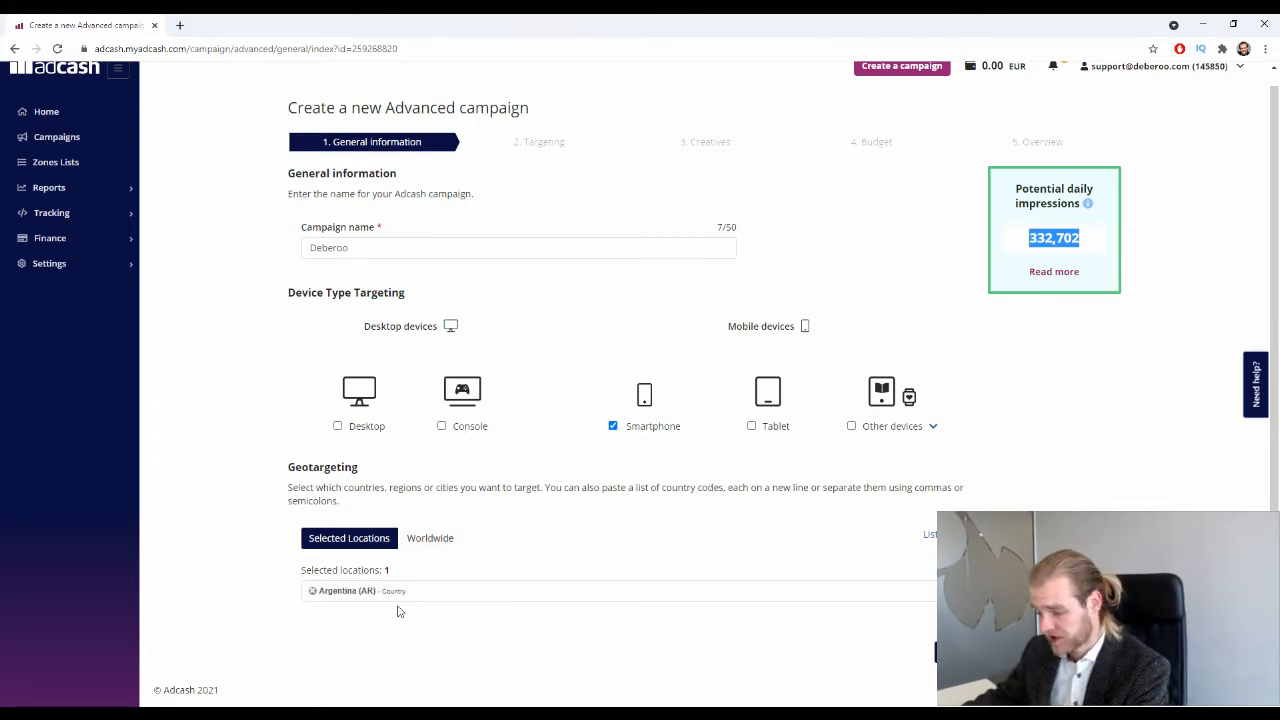
pyautogui.click(456, 597)
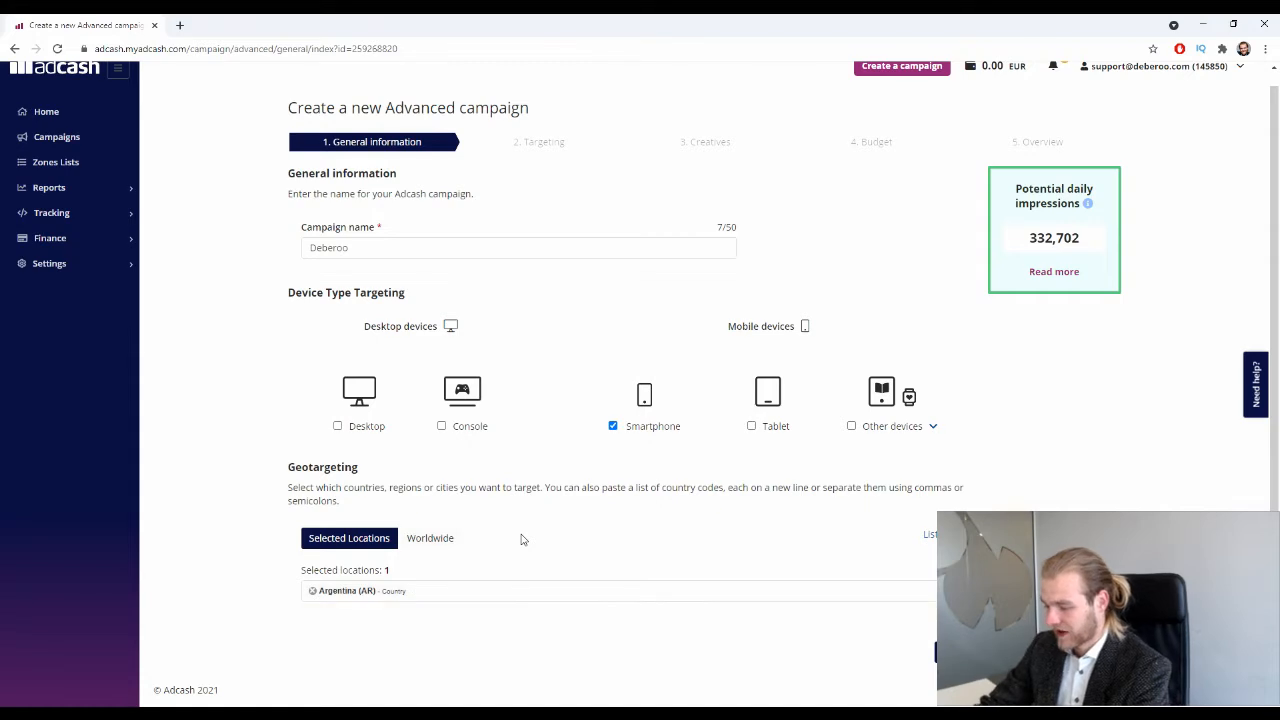
pyautogui.press('BackSpace')
pyautogui.write('united')
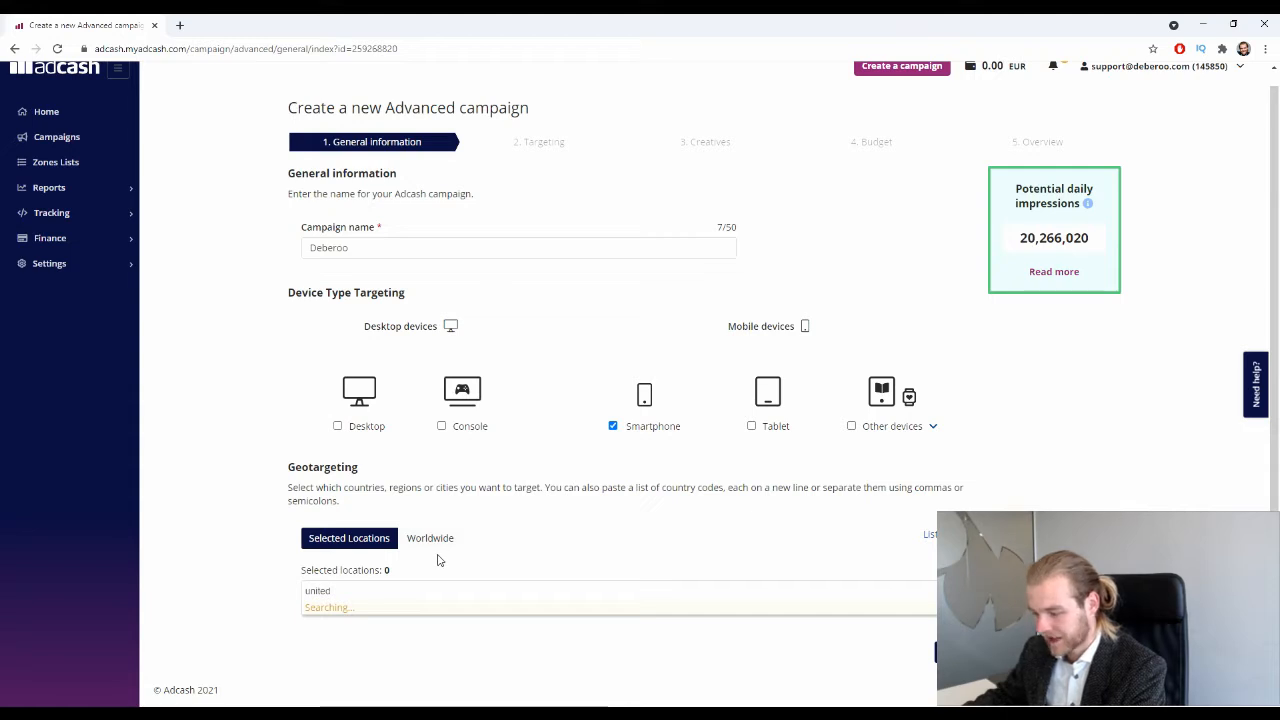
pyautogui.click(406, 524)
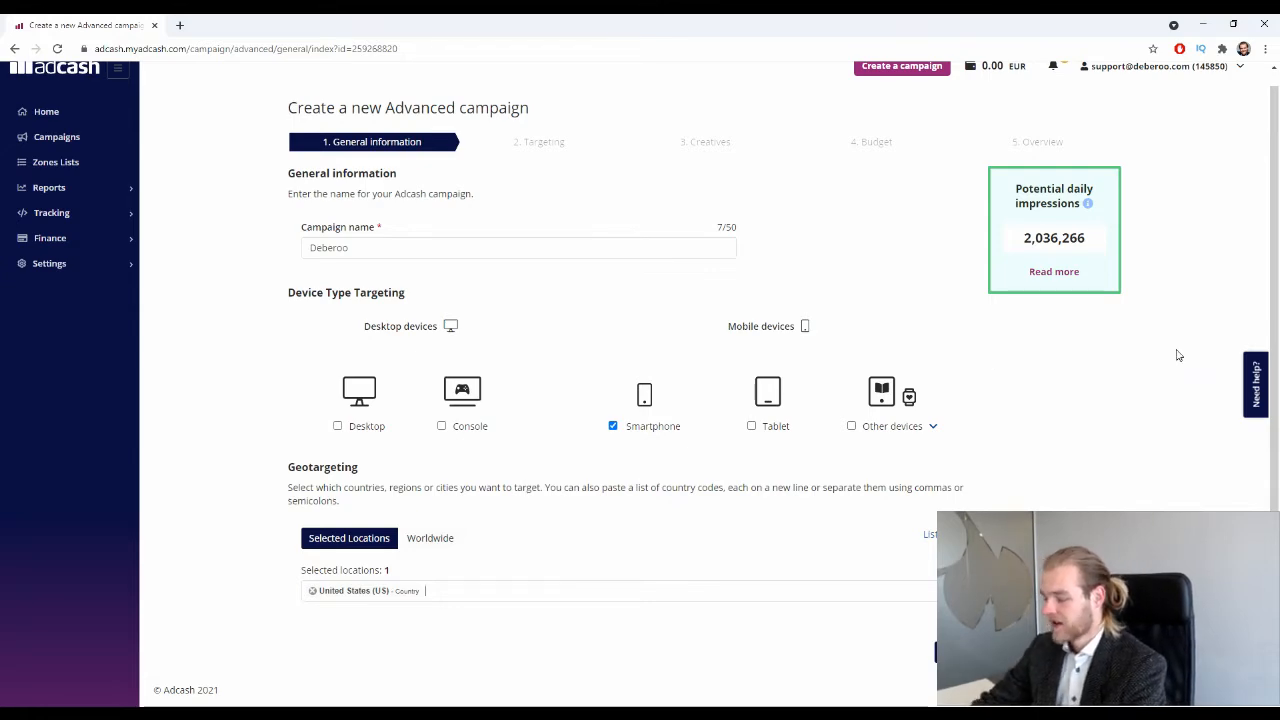
pyautogui.click(962, 653)
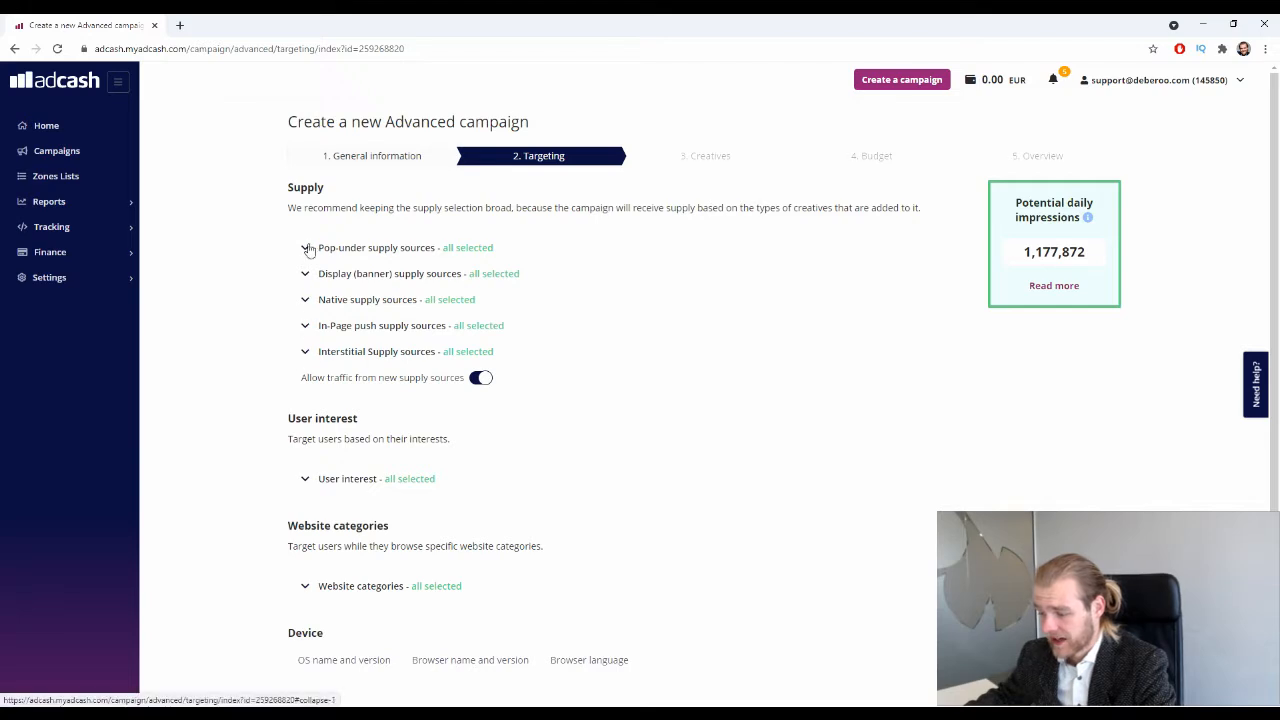
# Deselect all Native, Display (banner), Pop-under and Interstitial supply sources.
pyautogui.click(304, 305)
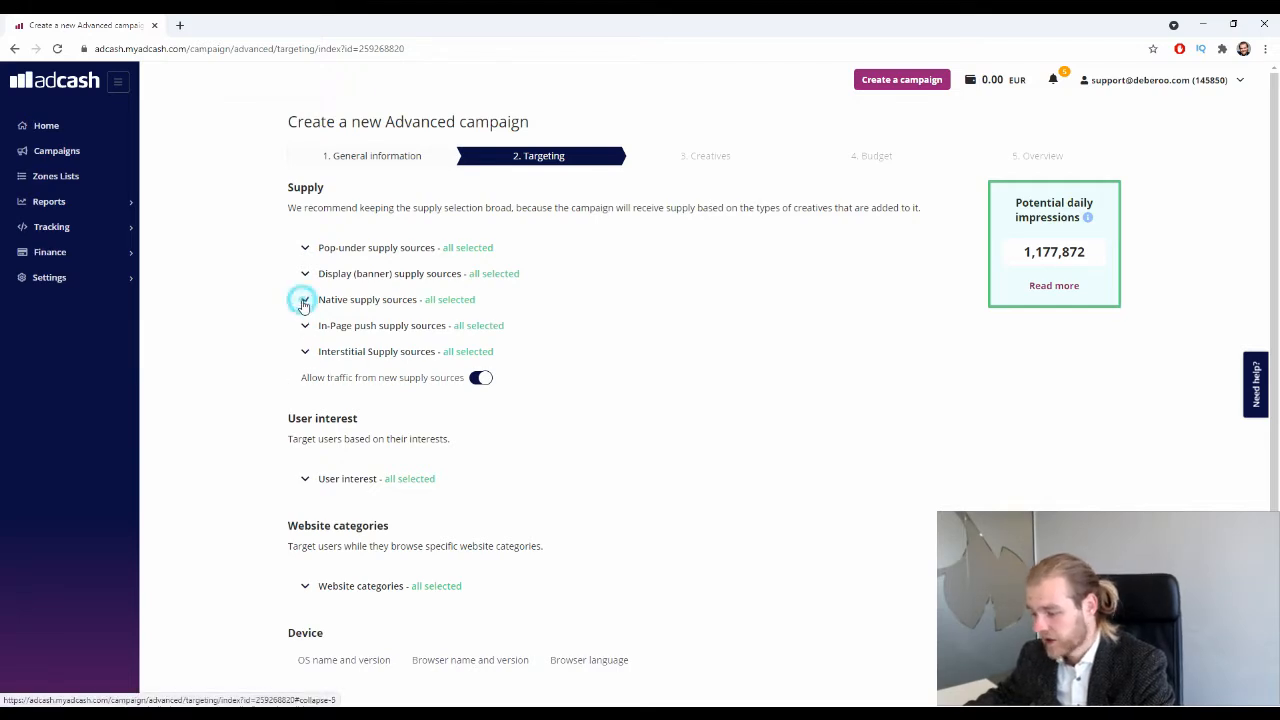
pyautogui.click(343, 336)
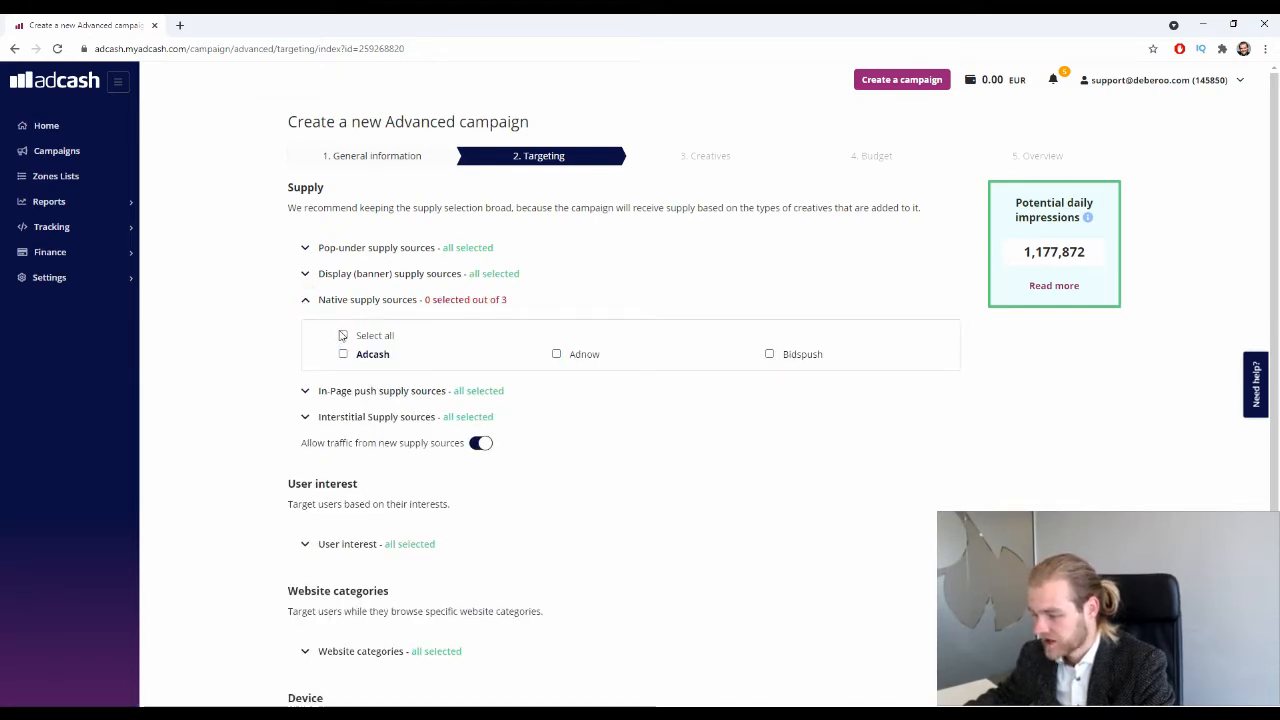
pyautogui.click(306, 274)
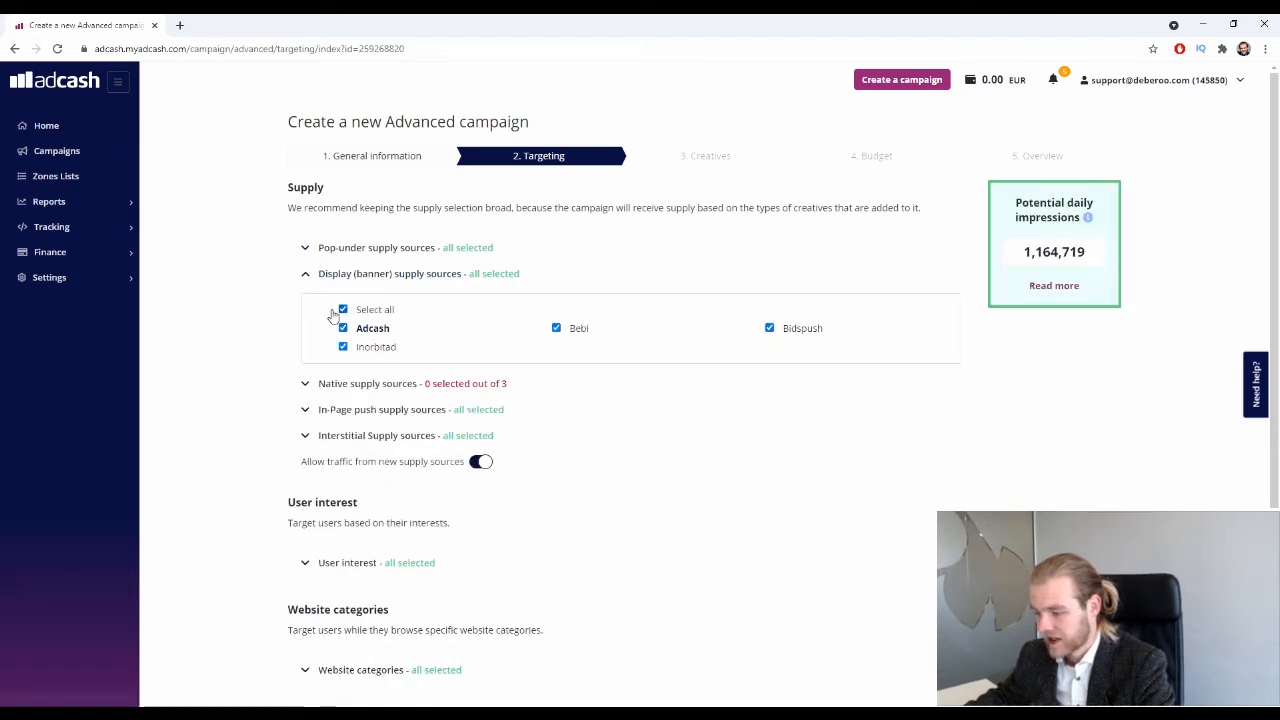
pyautogui.click(343, 309)
pyautogui.click(306, 248)
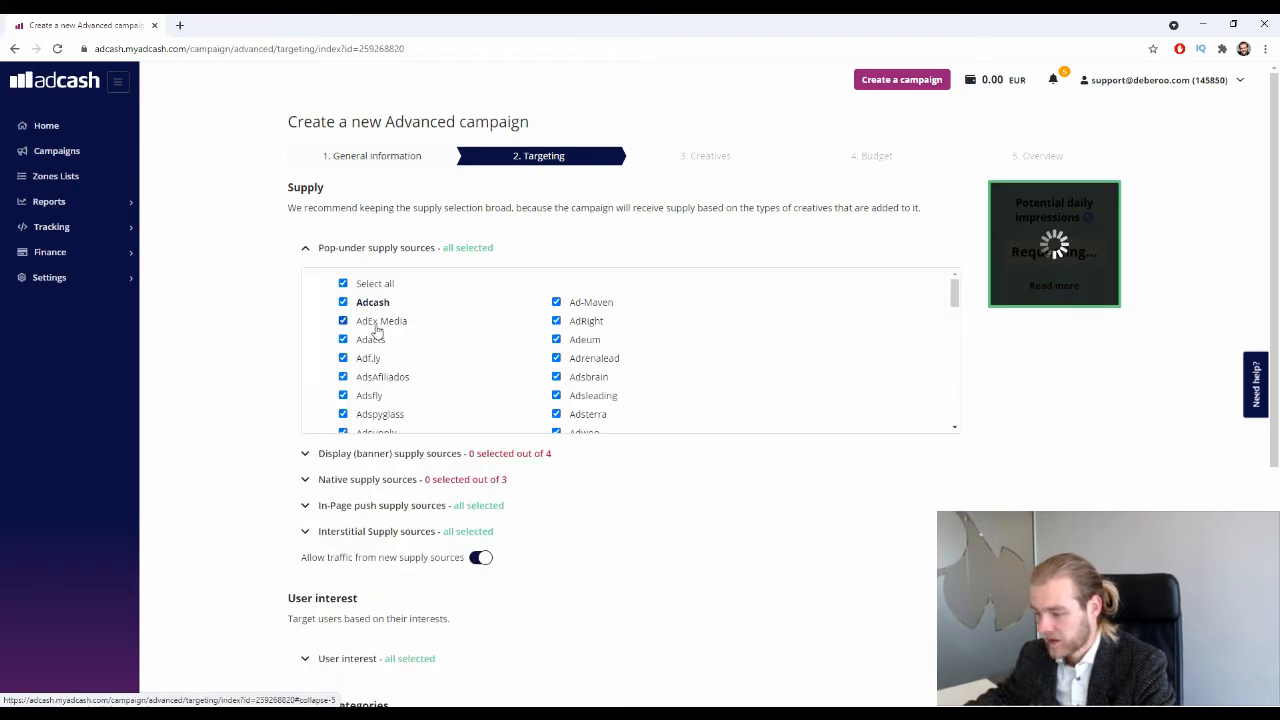
pyautogui.click(343, 283)
pyautogui.click(307, 248)
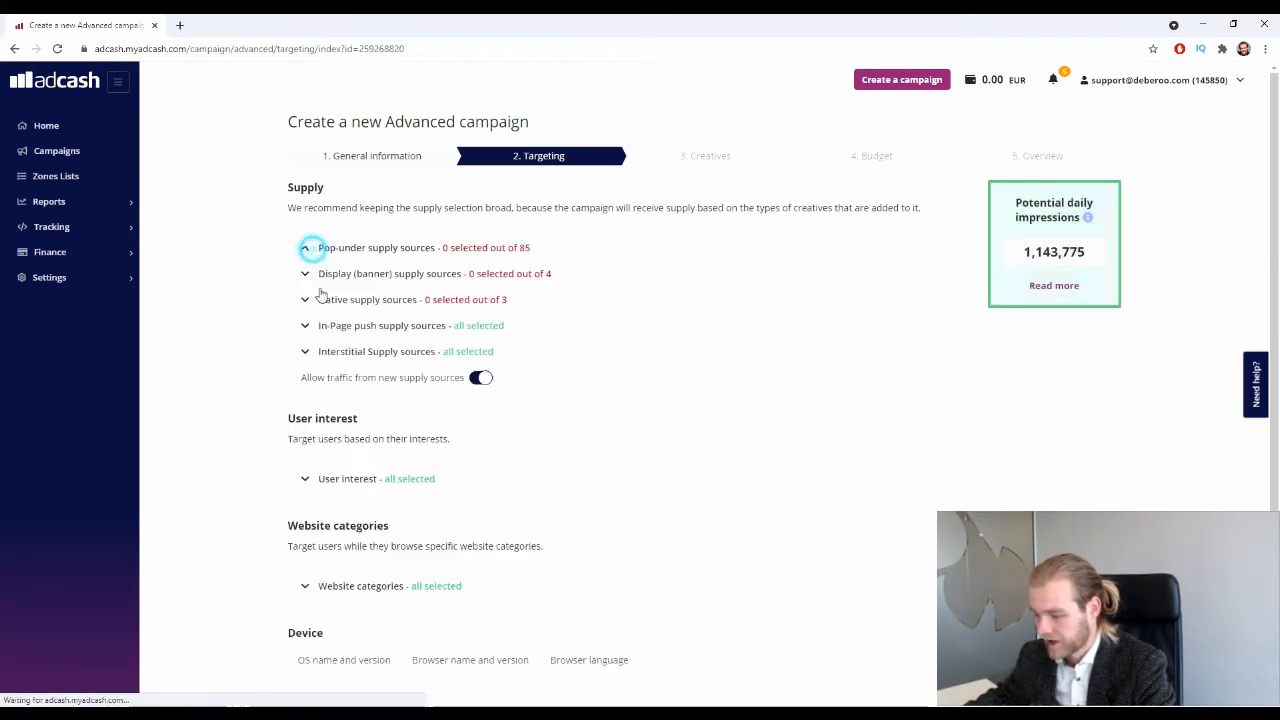
pyautogui.click(307, 352)
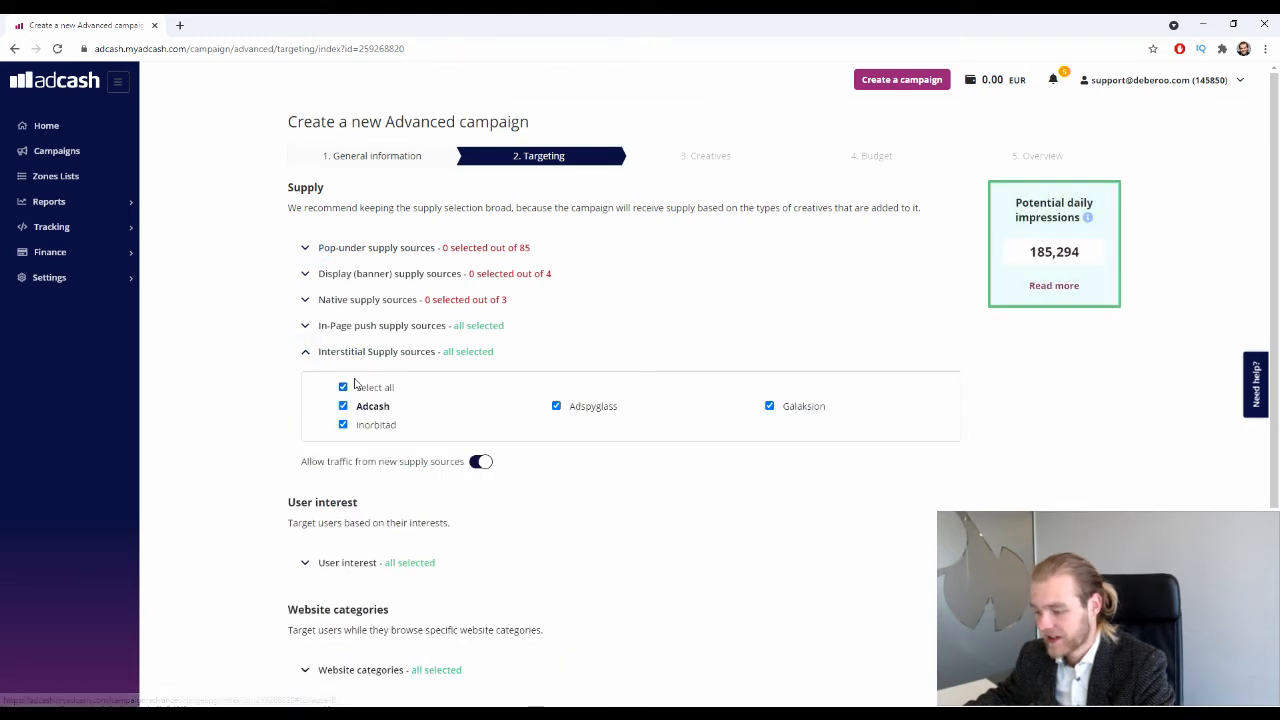
pyautogui.click(343, 387)
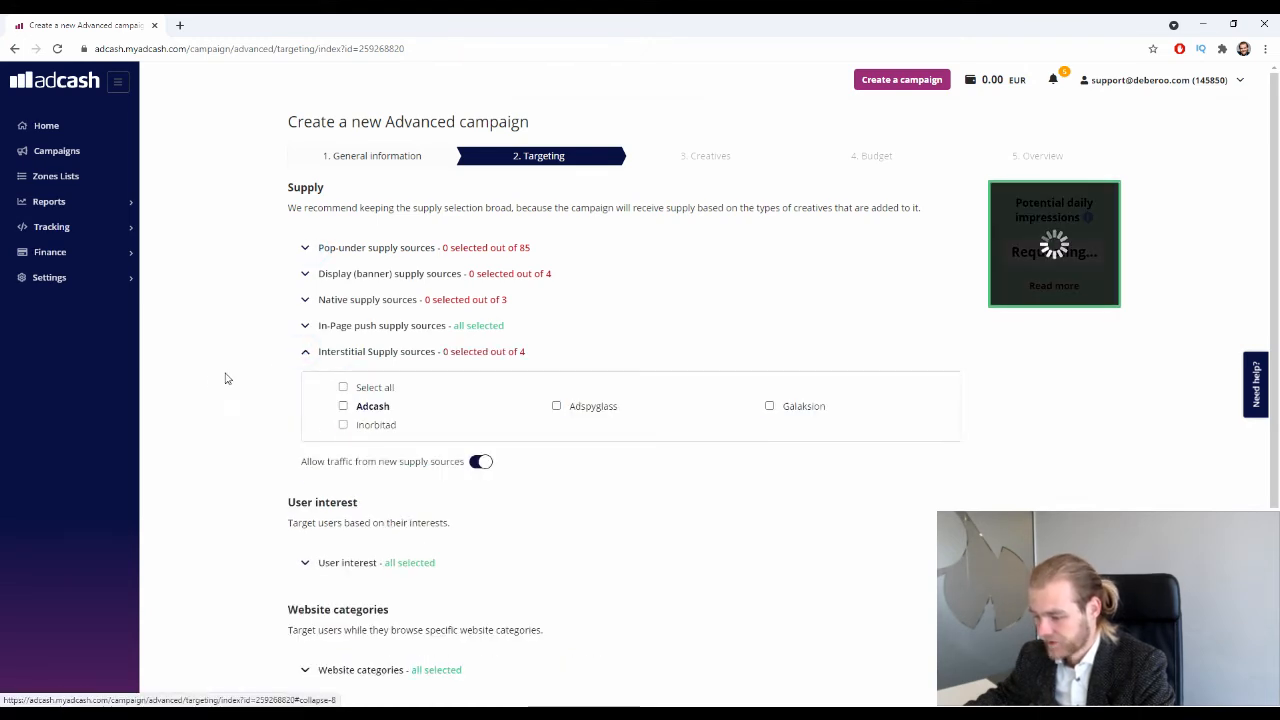
pyautogui.click(307, 352)
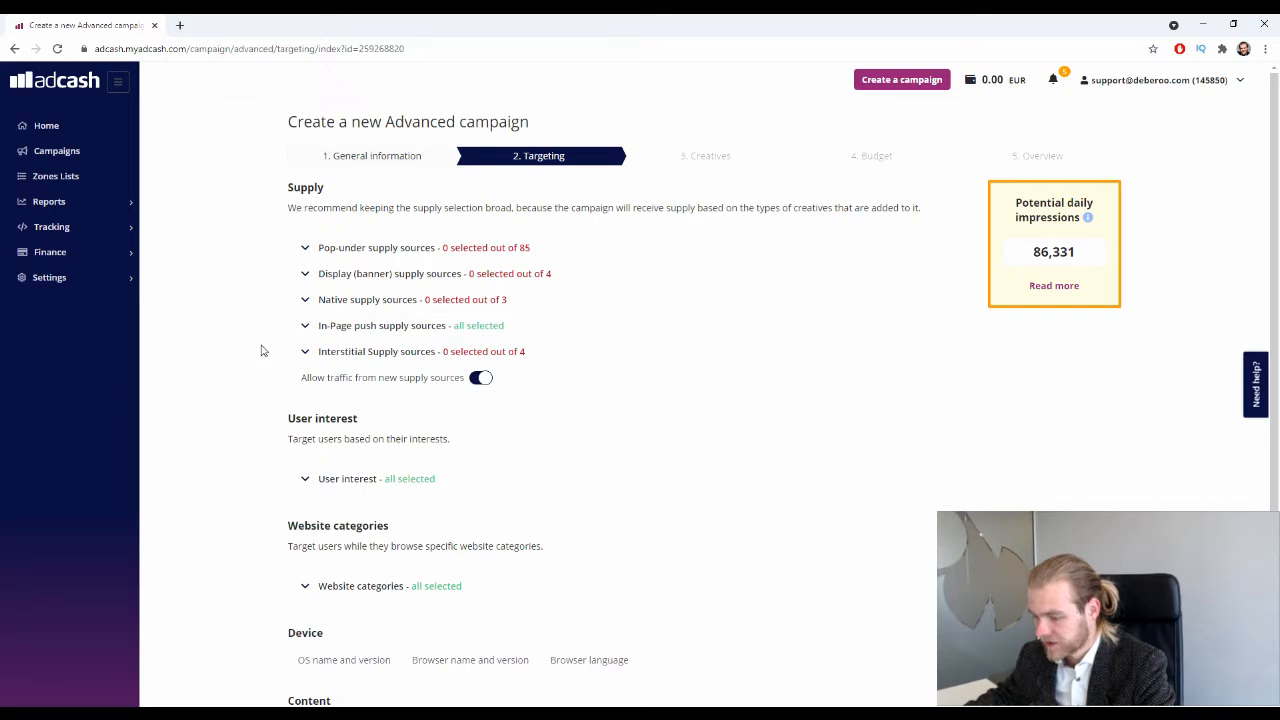
# Confirm only In-Page push sources remain at 86,331 impressions, then collapse the Display (banner) list.
pyautogui.moveTo(306, 380); pyautogui.dragTo(436, 388)
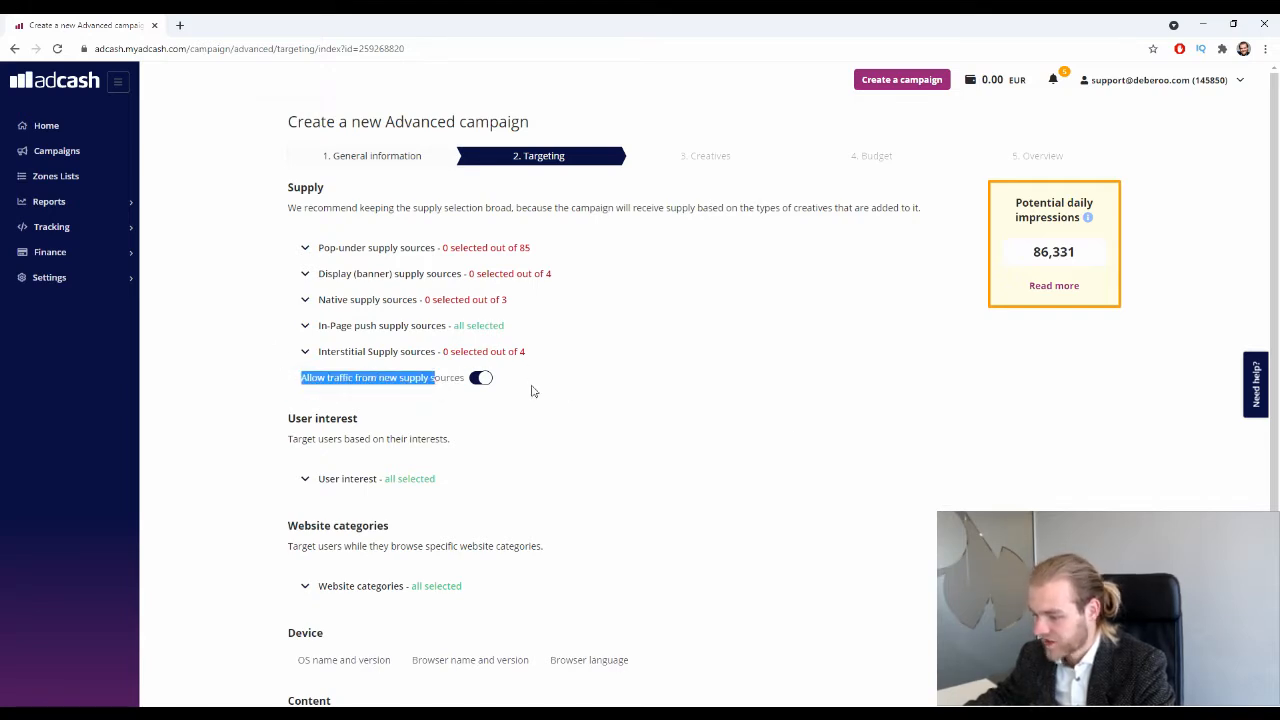
pyautogui.click(305, 328)
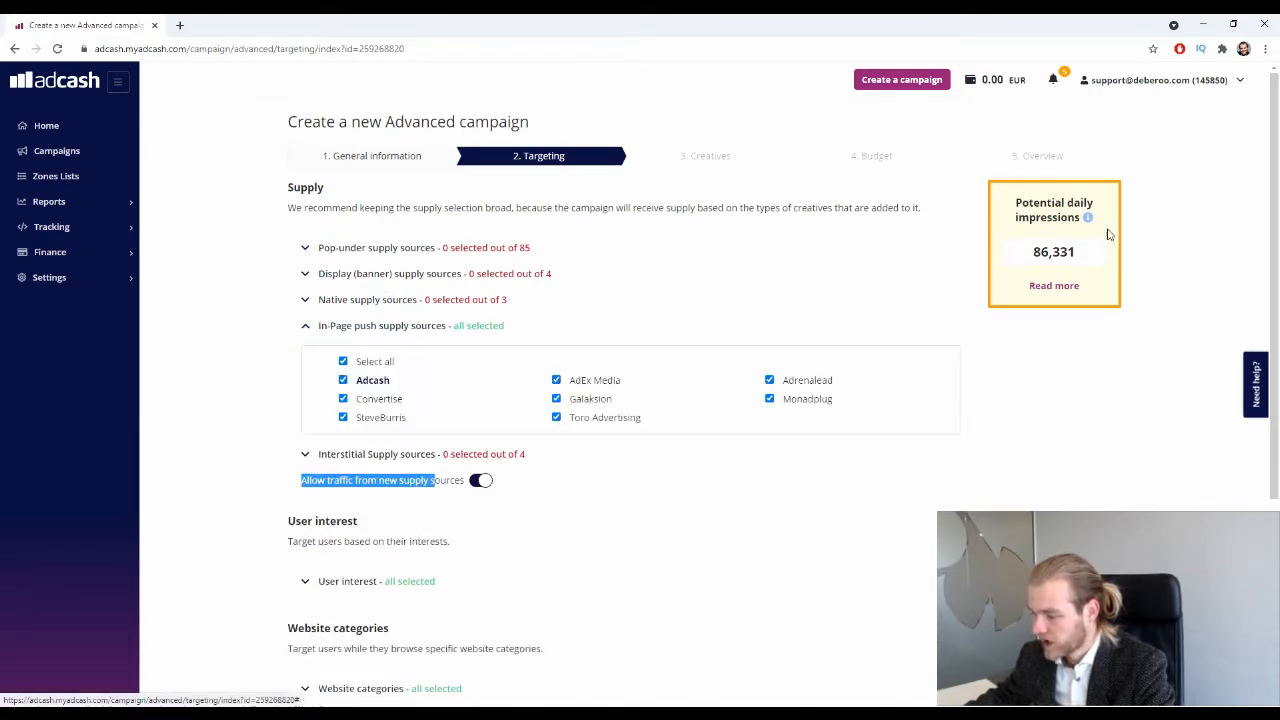
pyautogui.moveTo(1108, 234); pyautogui.dragTo(1100, 260)
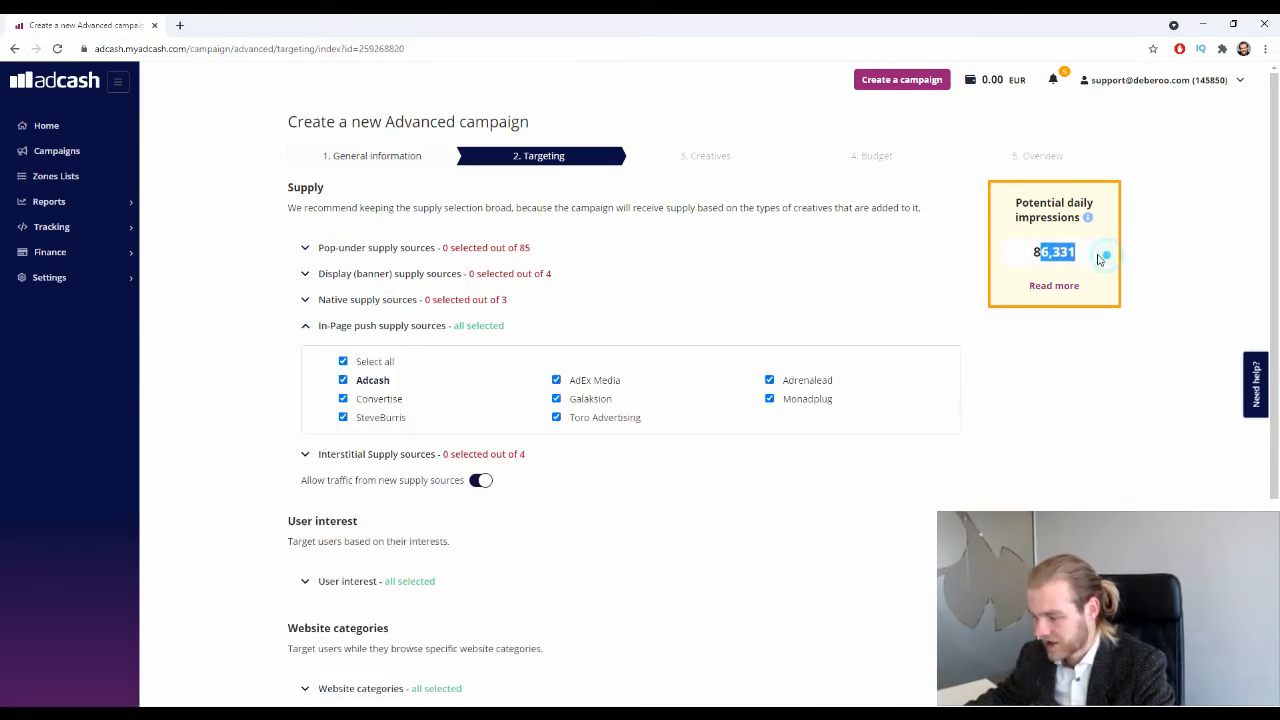
pyautogui.click(1100, 260)
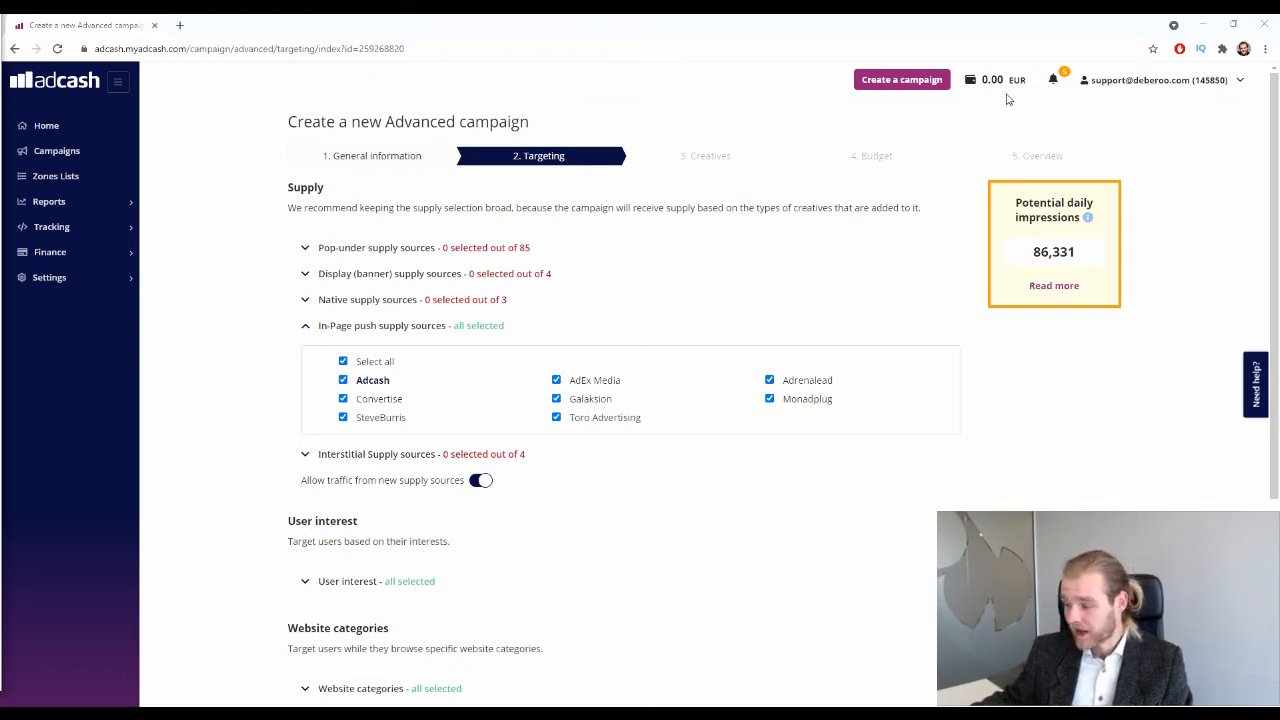
pyautogui.click(626, 273)
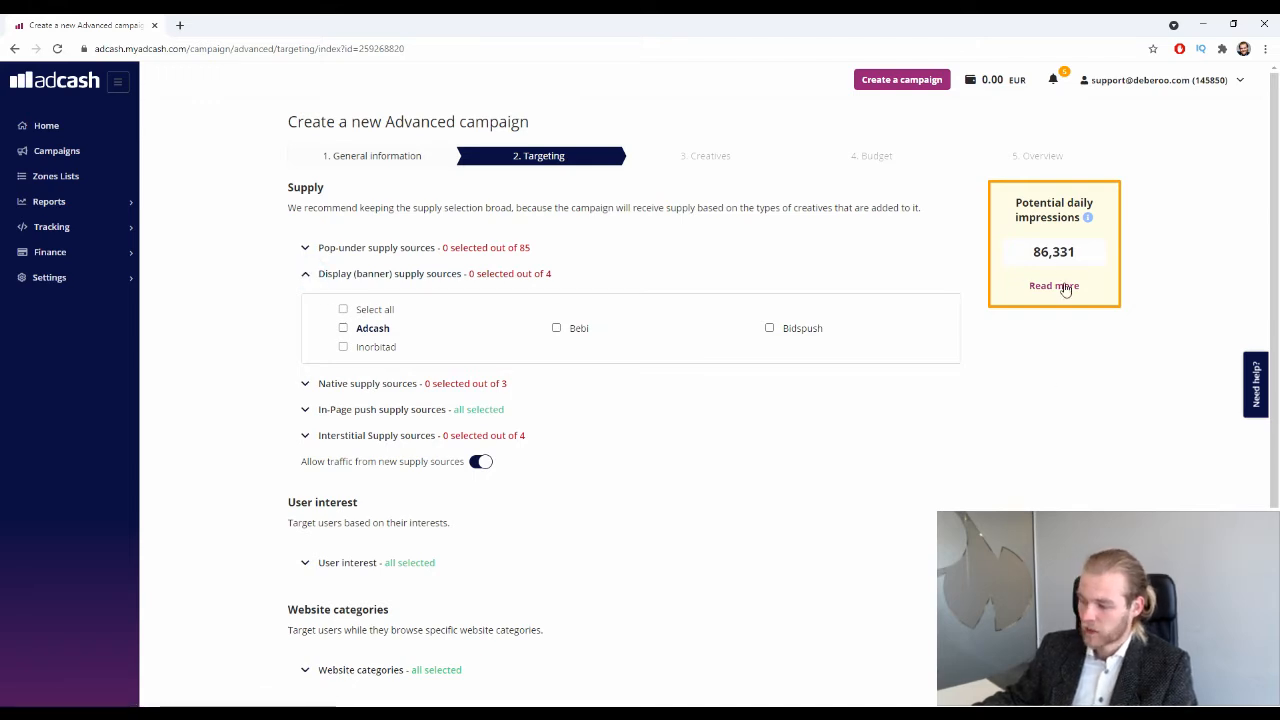
pyautogui.doubleClick(1030, 253)
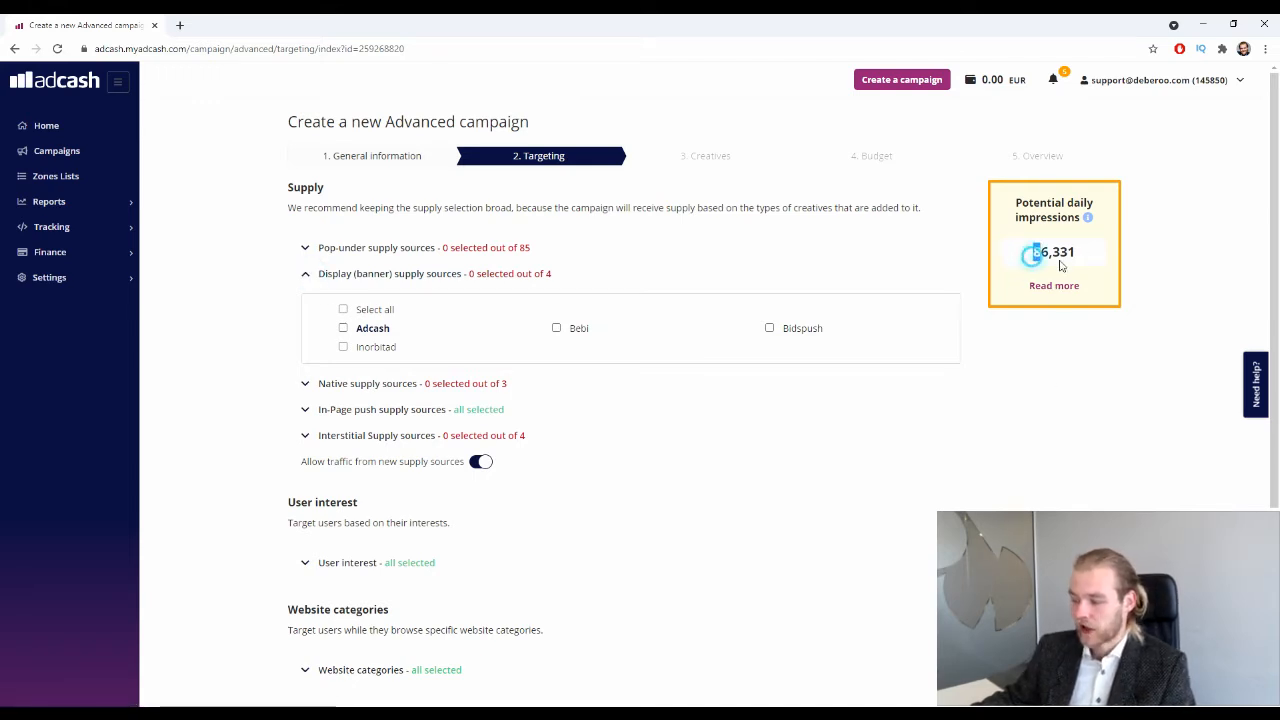
pyautogui.click(1030, 495)
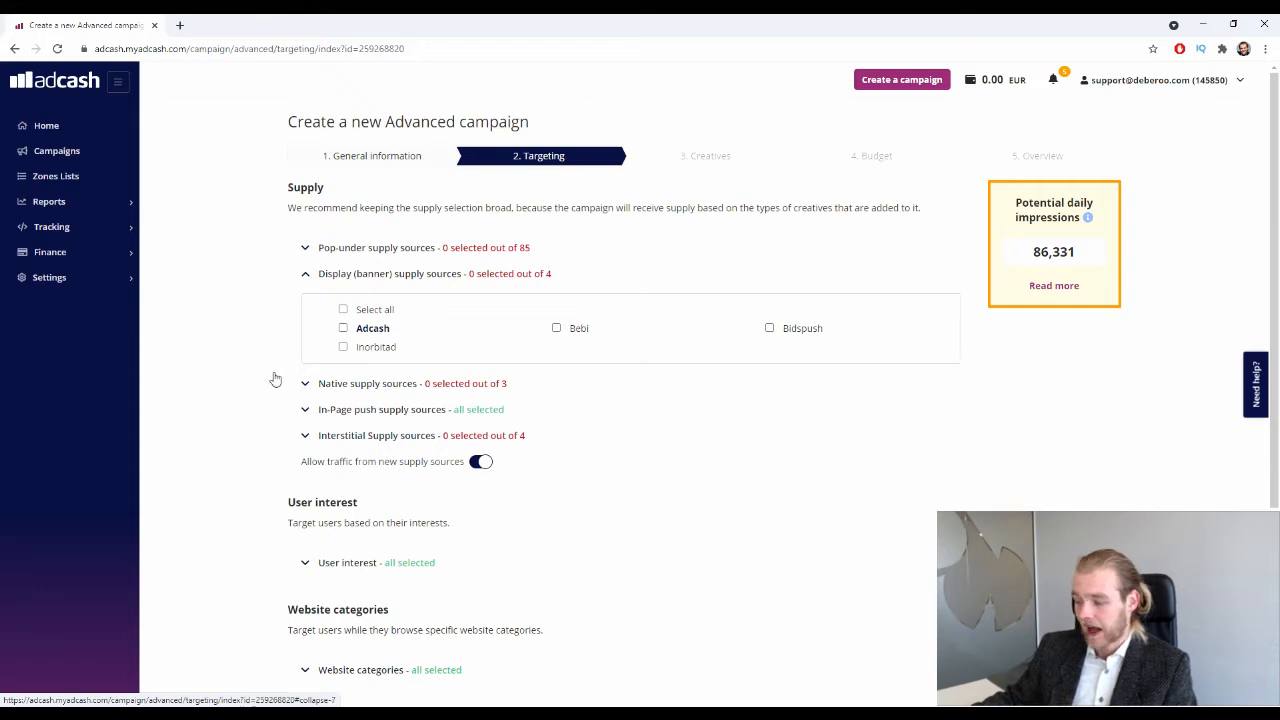
pyautogui.click(306, 271)
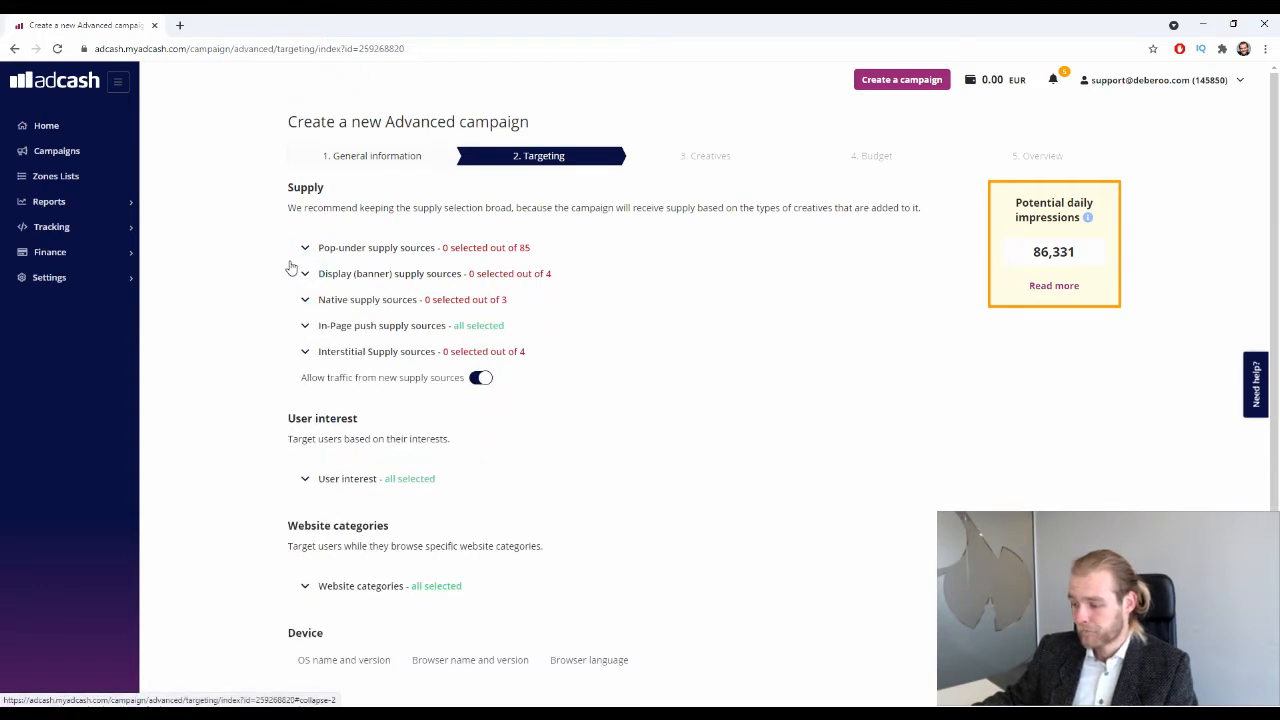
pyautogui.scroll(-1, 477, 249)
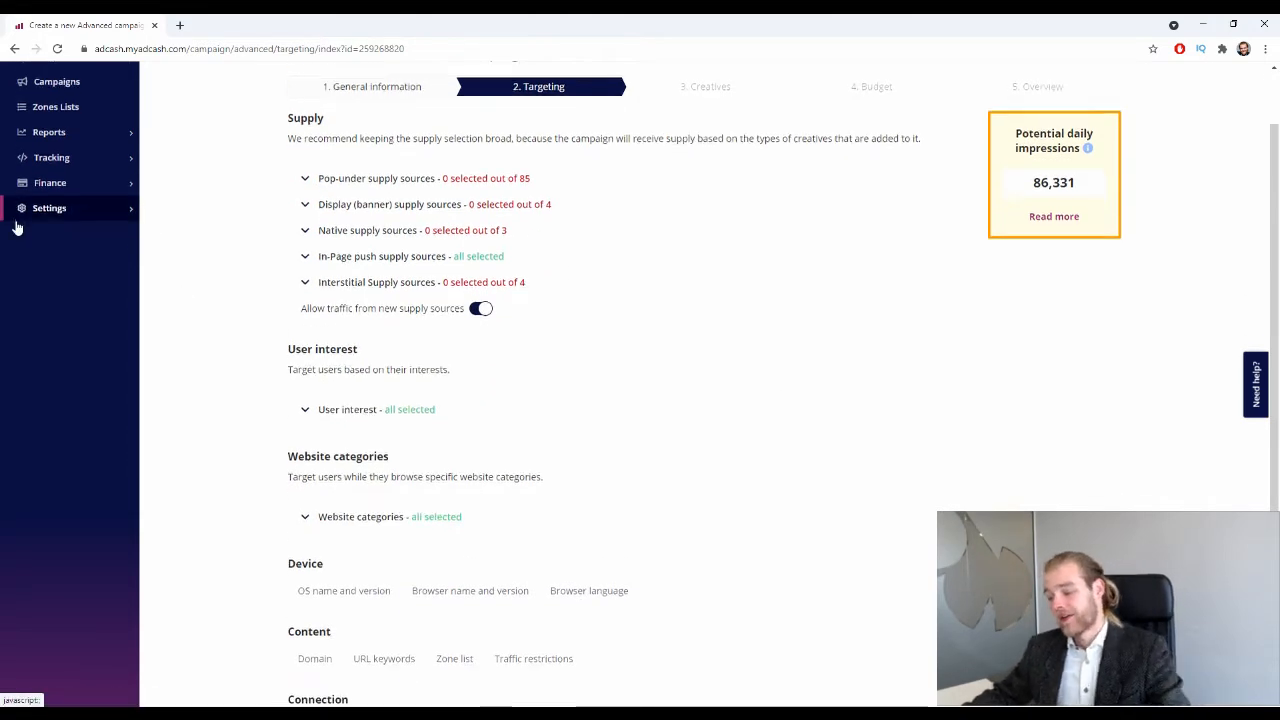
pyautogui.scroll(-2, 20, 200)
pyautogui.scroll(2, 165, 211)
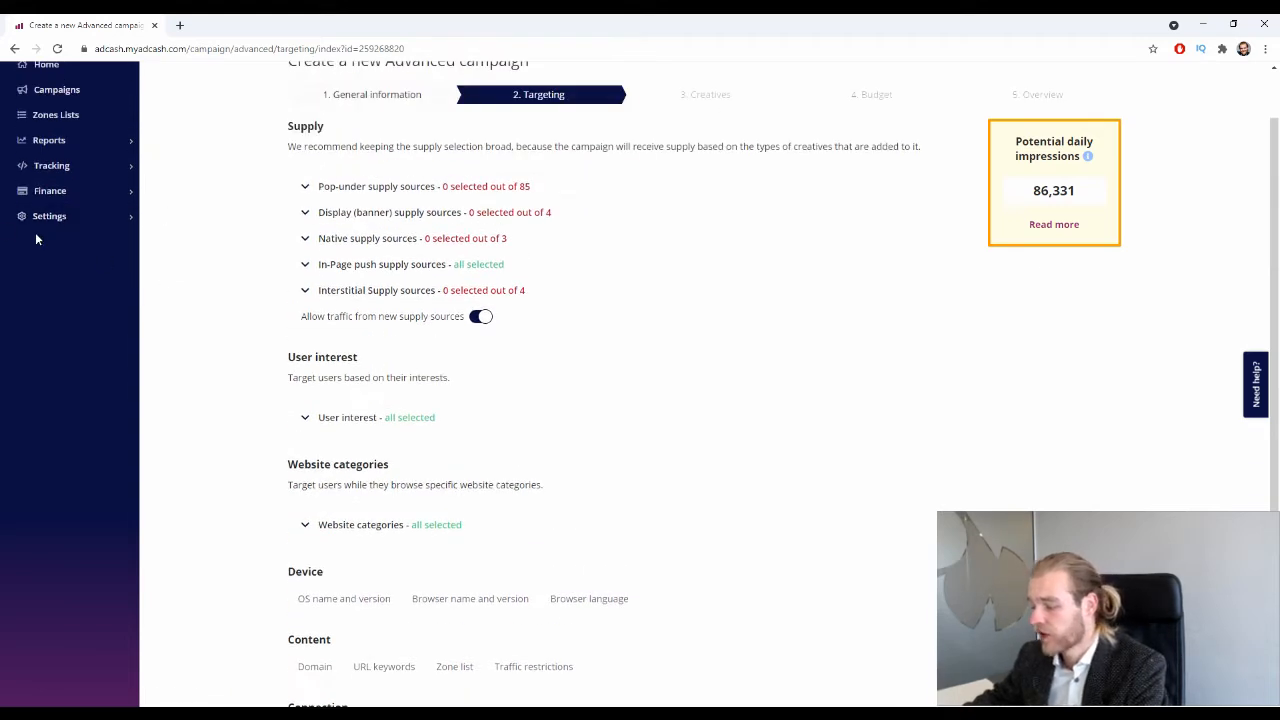
pyautogui.moveTo(1084, 190); pyautogui.dragTo(979, 205)
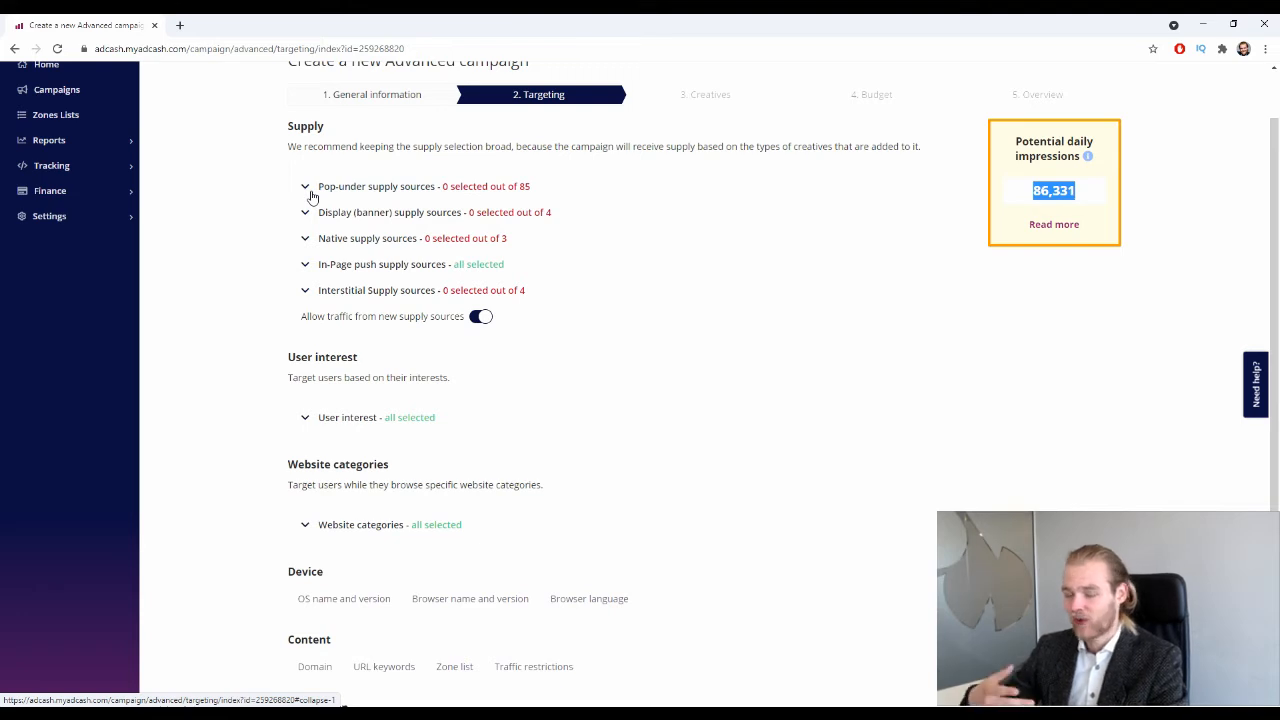
pyautogui.click(233, 214)
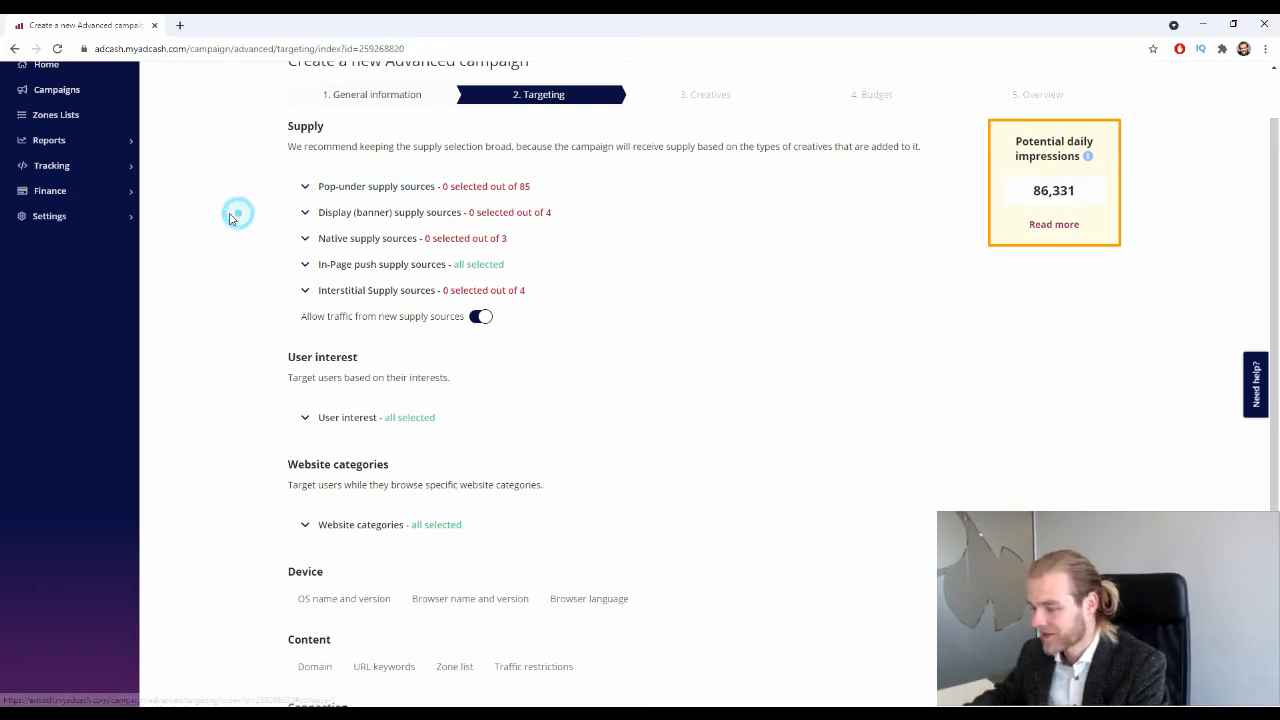
pyautogui.scroll(-1, 230, 218)
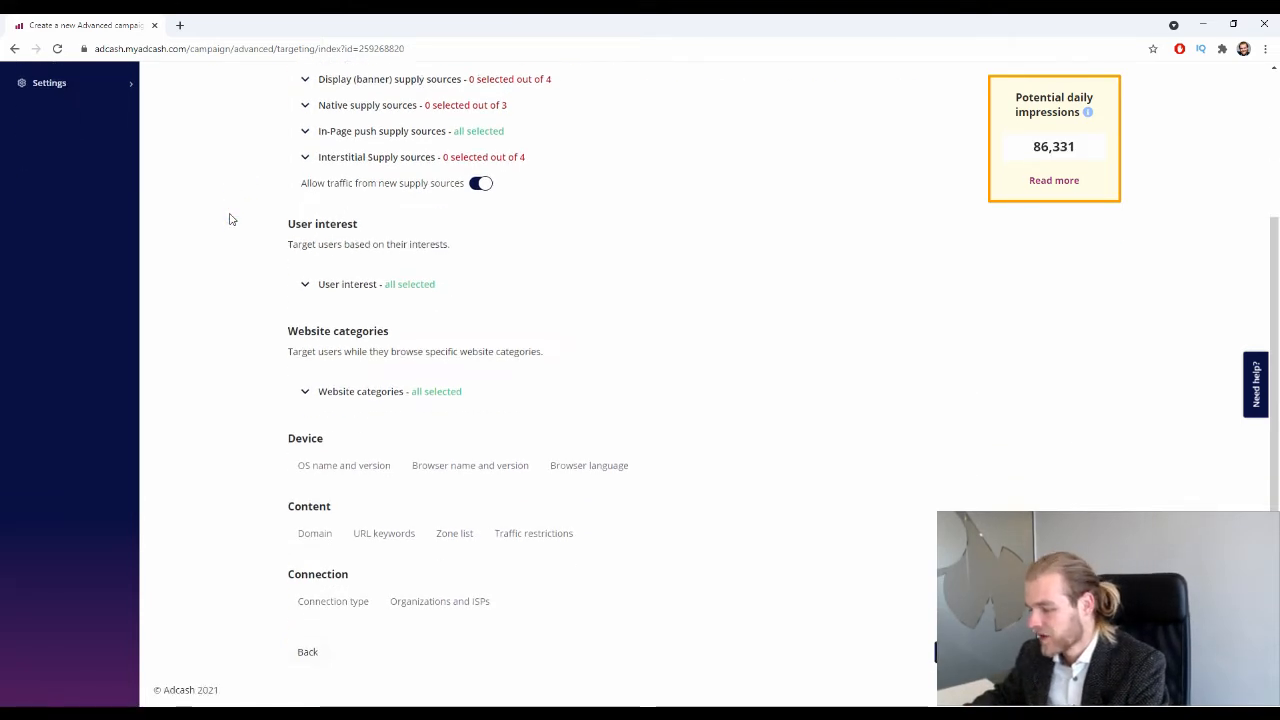
pyautogui.click(305, 284)
pyautogui.scroll(-1, 240, 256)
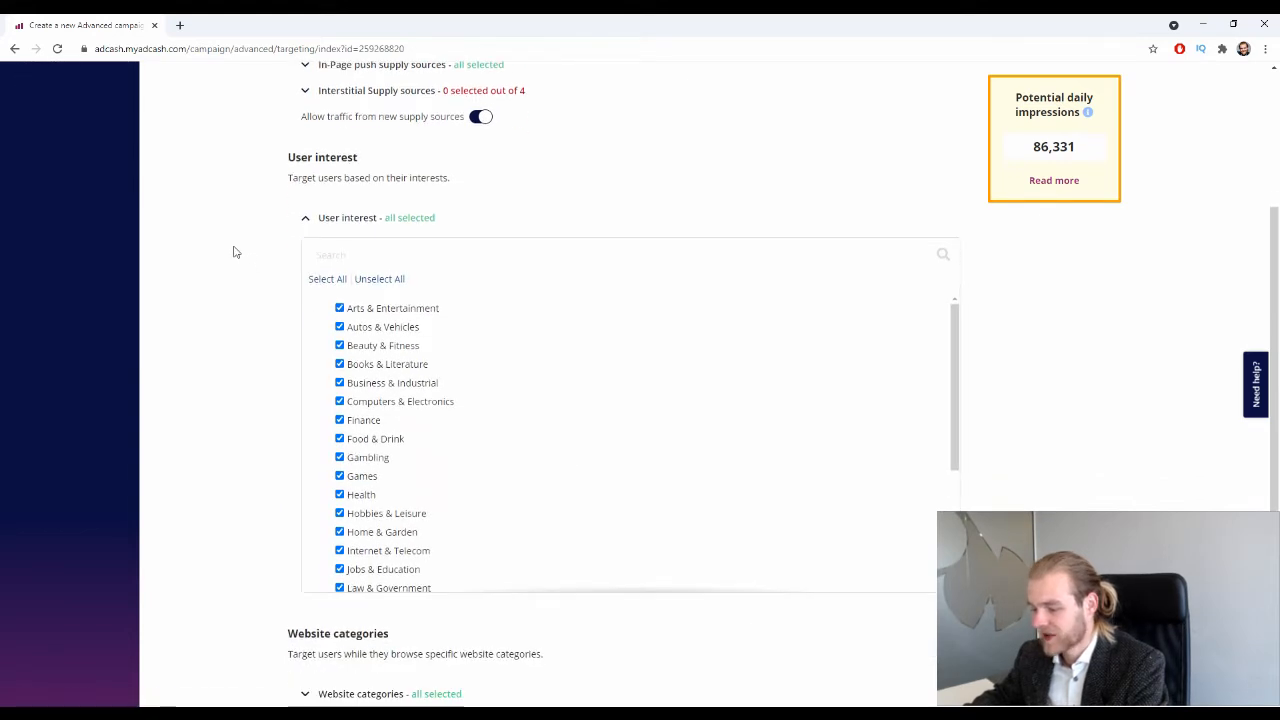
pyautogui.scroll(-1, 233, 252)
pyautogui.scroll(-4, 494, 400)
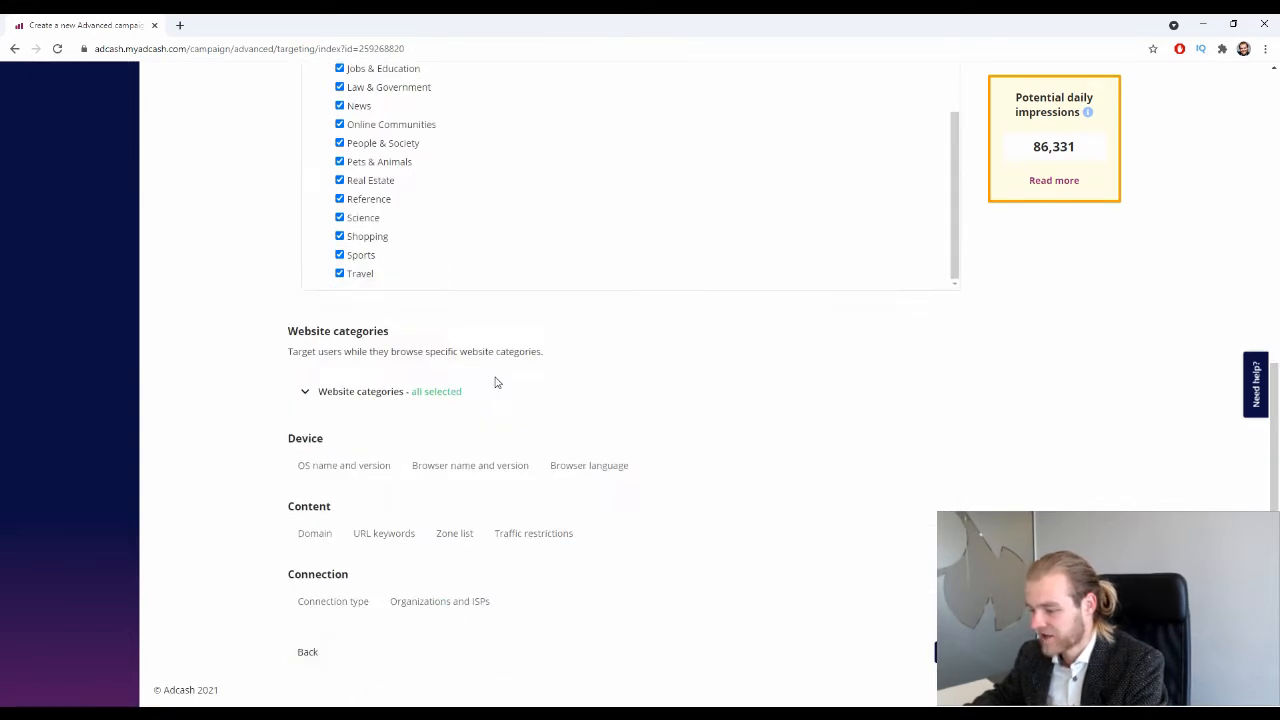
pyautogui.scroll(5, 494, 382)
pyautogui.scroll(-3, 486, 378)
pyautogui.scroll(2, 466, 380)
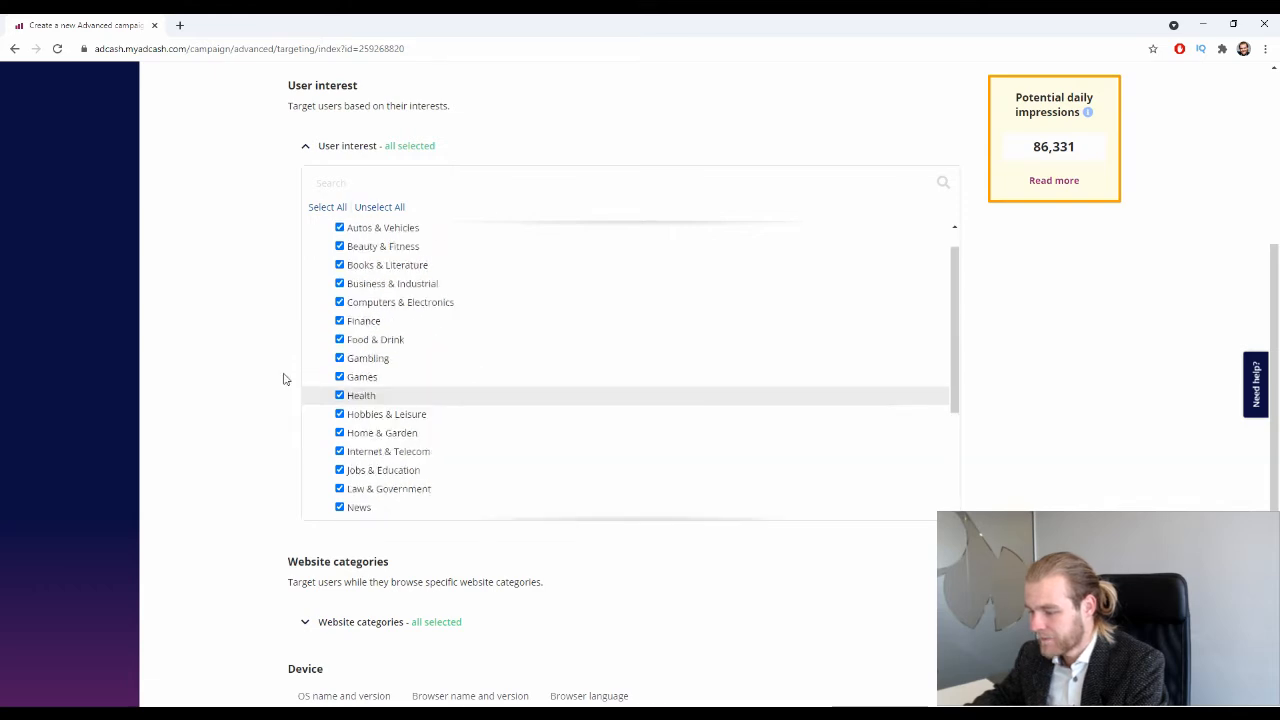
pyautogui.scroll(5, 295, 370)
pyautogui.scroll(-3, 1030, 230)
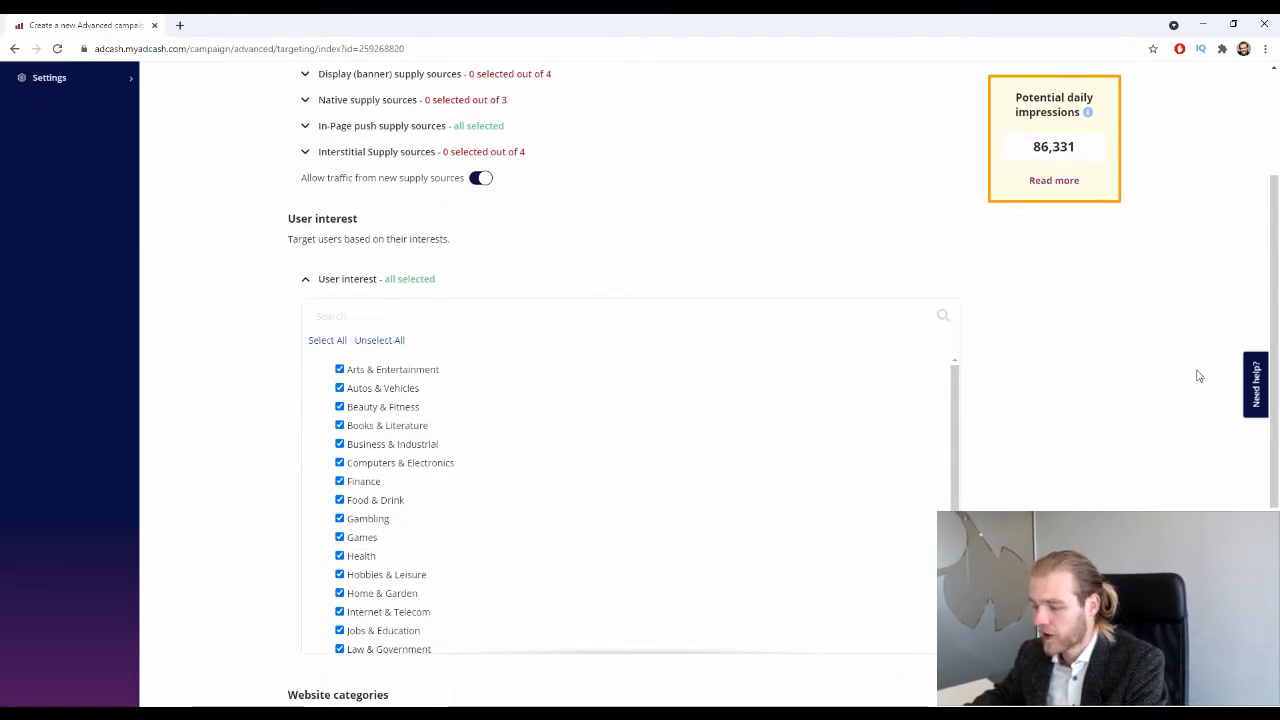
pyautogui.scroll(-1, 1199, 376)
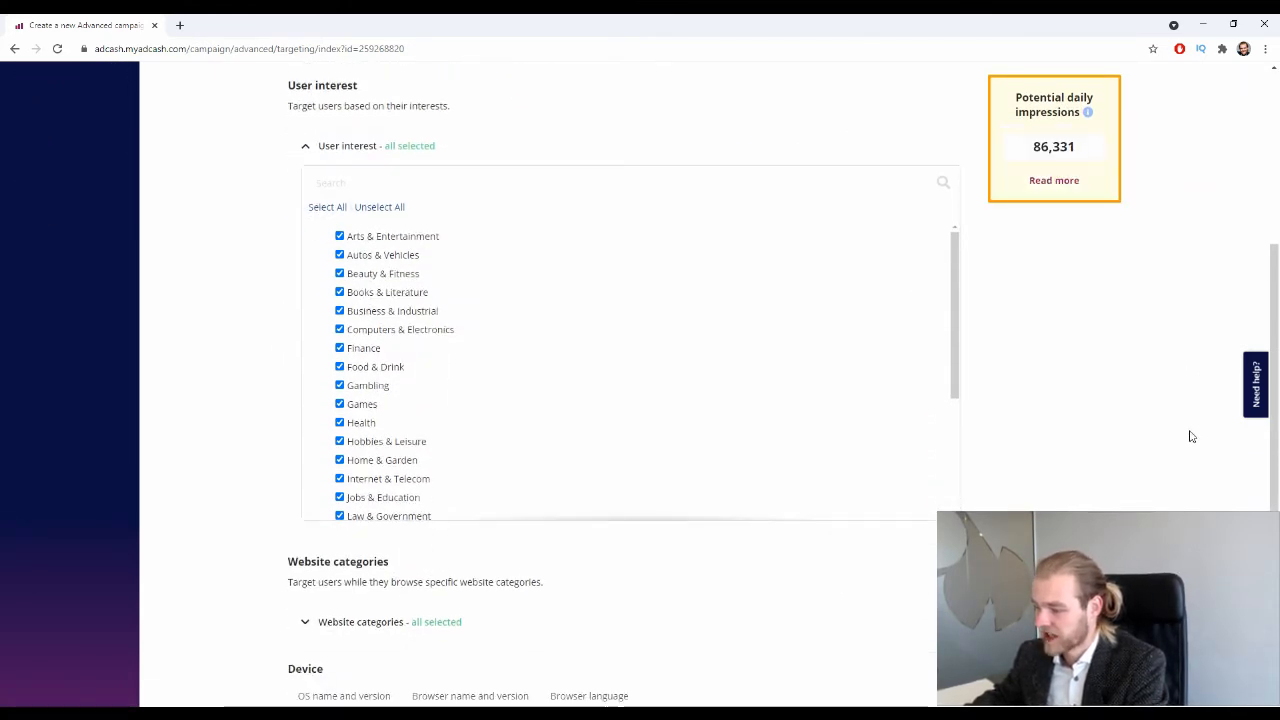
pyautogui.moveTo(1092, 143); pyautogui.dragTo(1023, 149)
pyautogui.click(1080, 328)
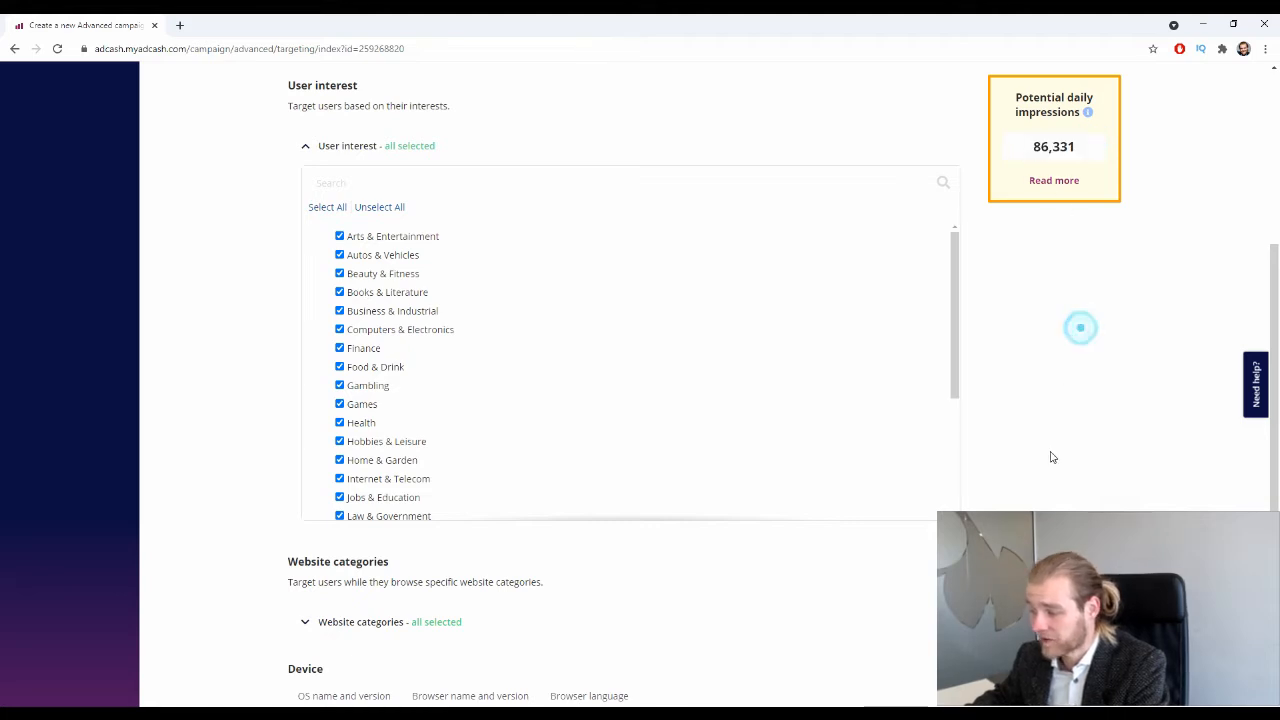
pyautogui.click(400, 208)
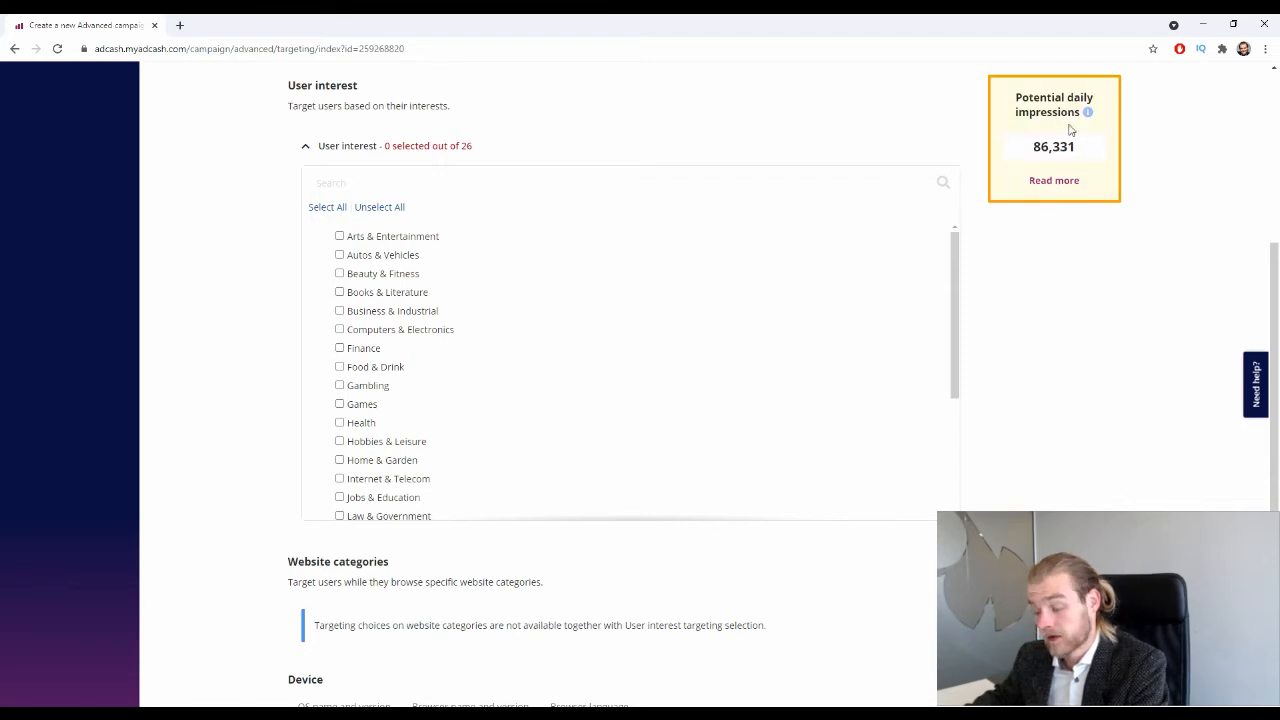
pyautogui.click(328, 207)
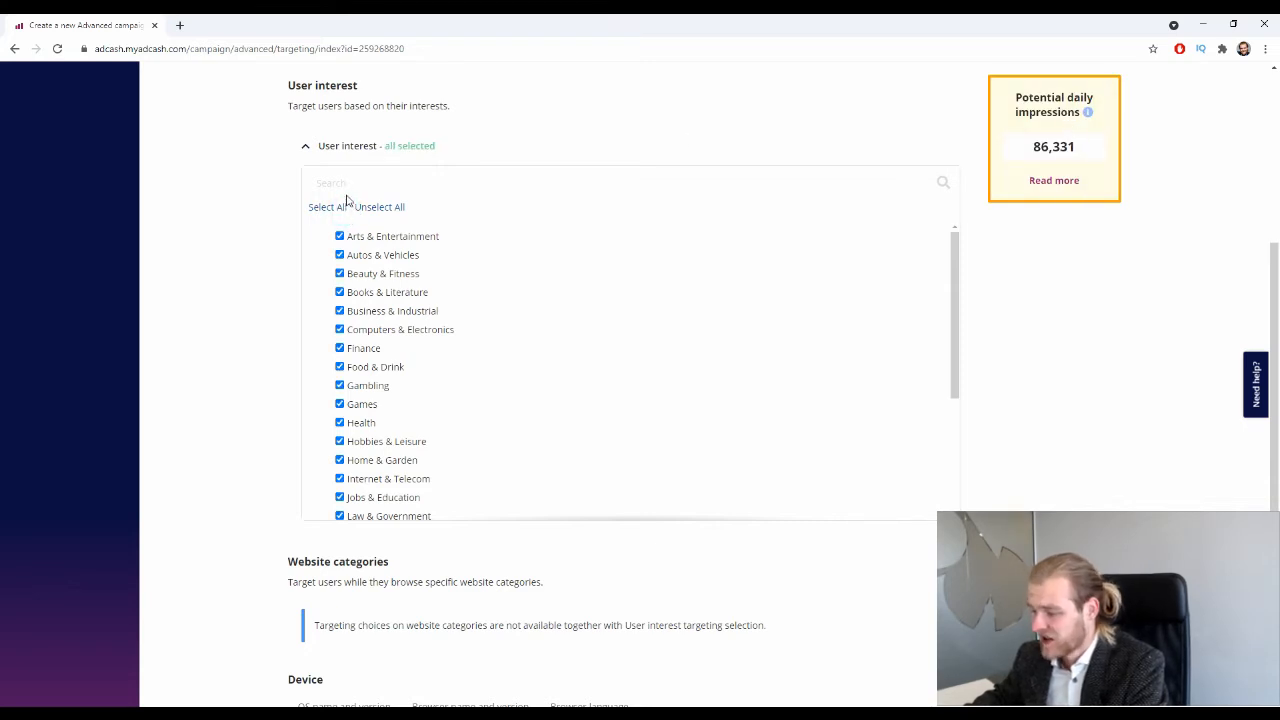
pyautogui.scroll(-1, 600, 250)
pyautogui.scroll(2, 858, 286)
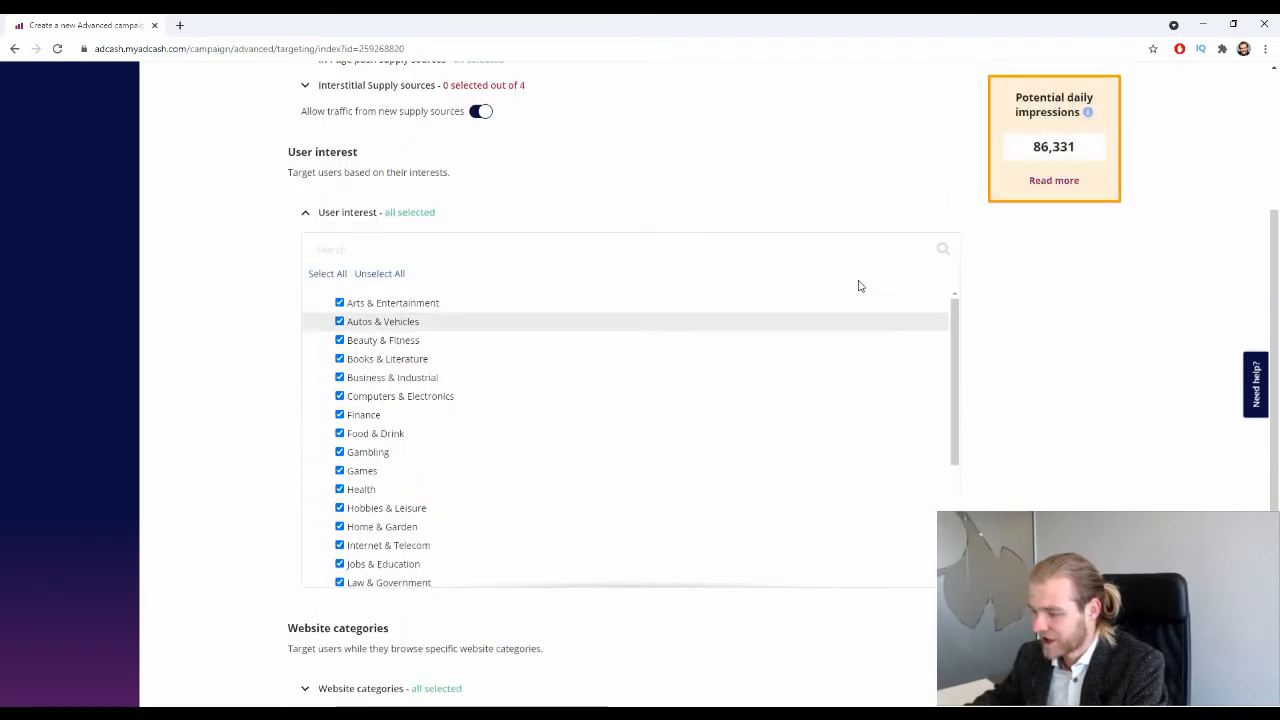
pyautogui.click(307, 212)
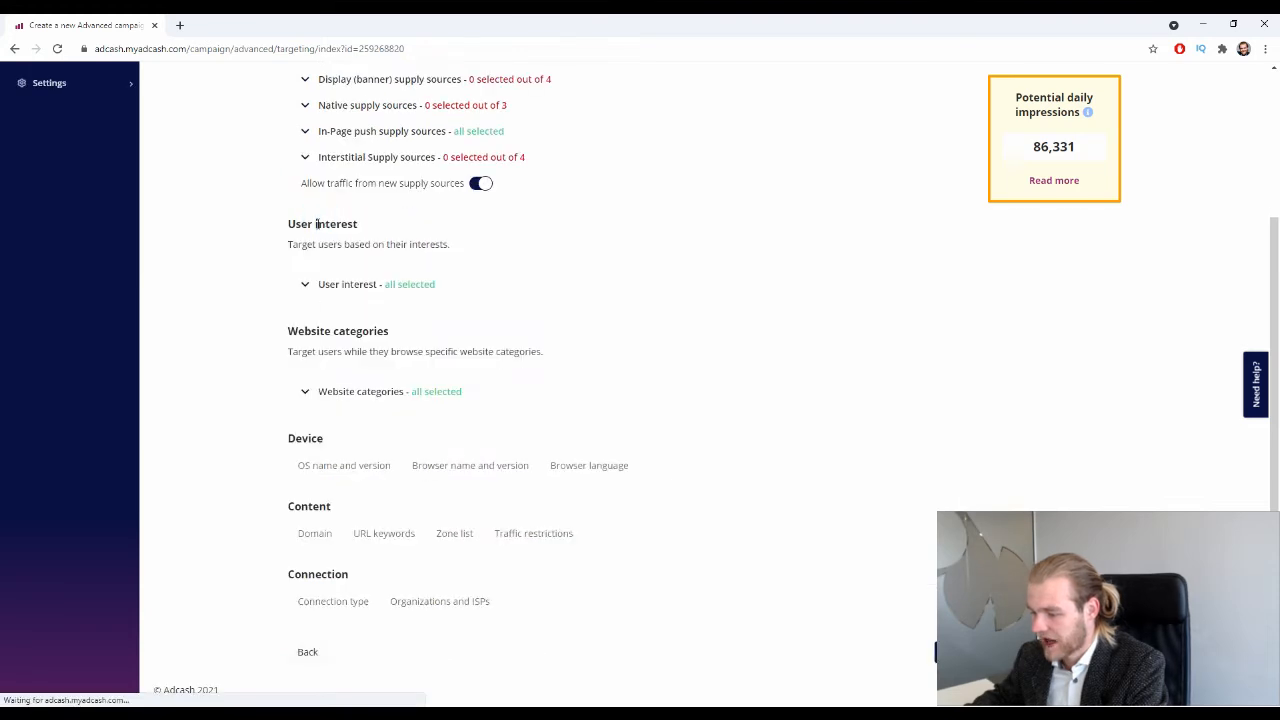
pyautogui.click(343, 288)
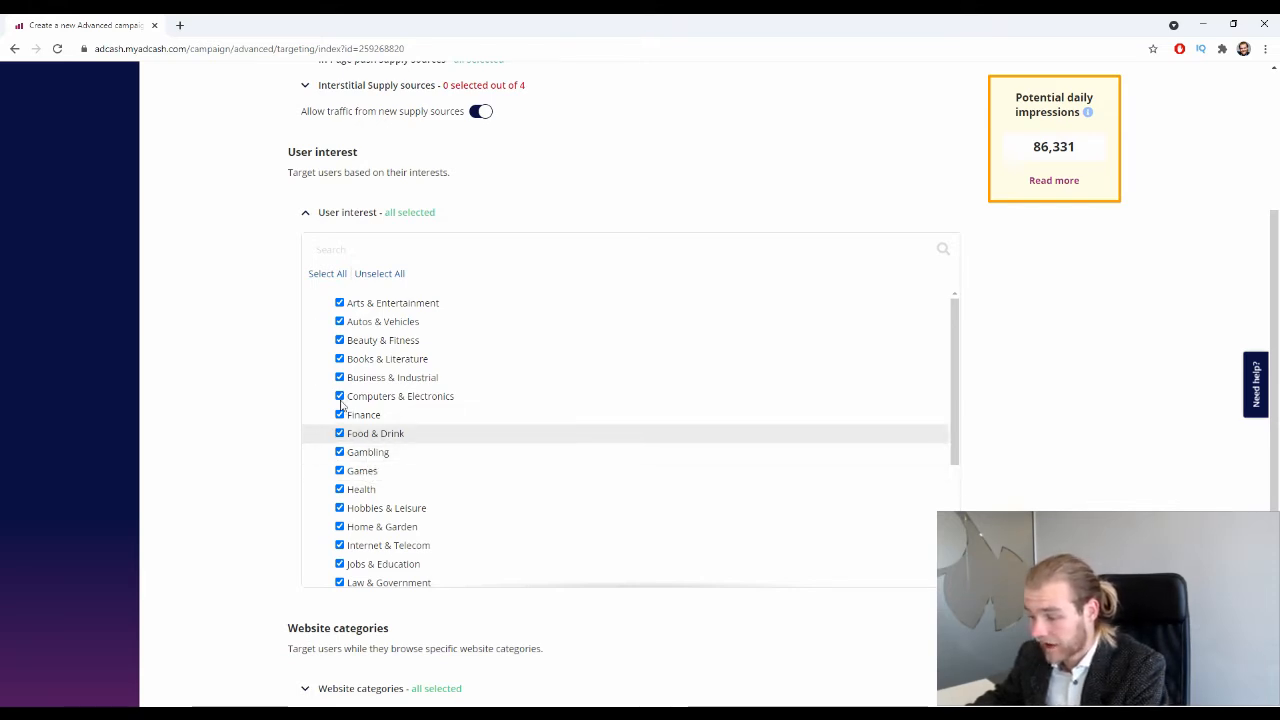
pyautogui.click(305, 212)
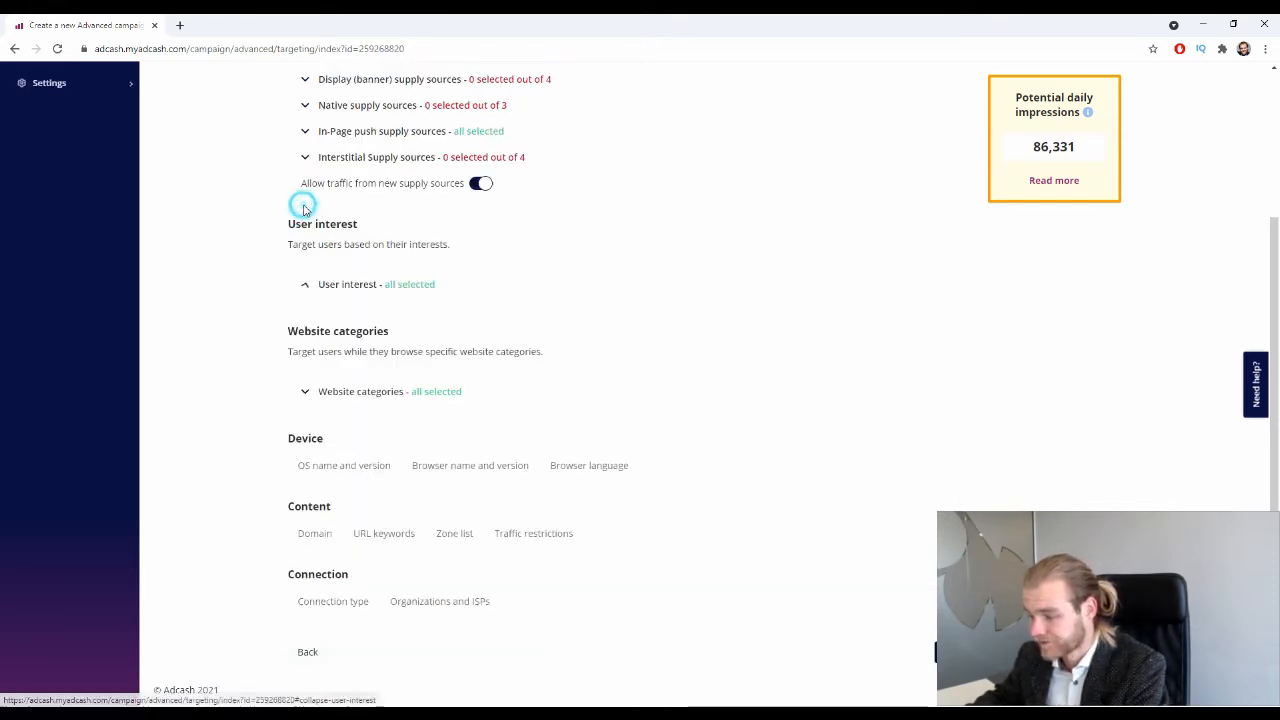
# Expand the Website categories list and review it, leaving every category selected.
pyautogui.click(330, 389)
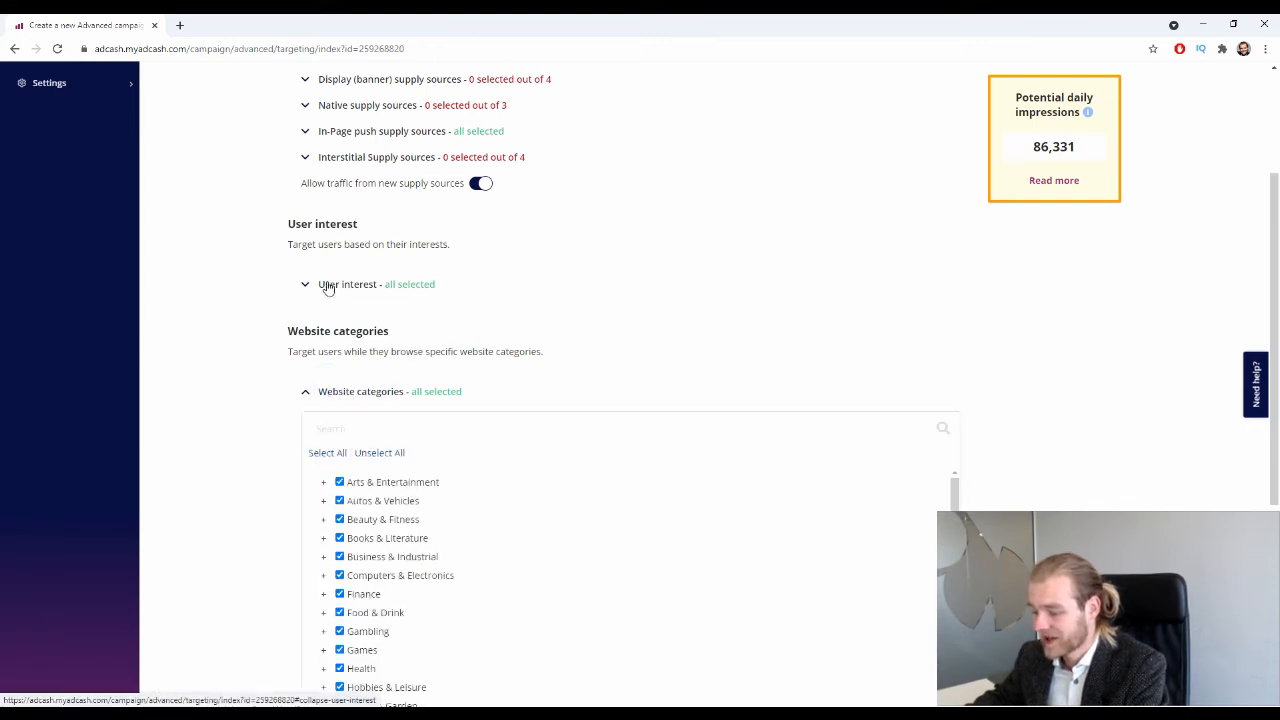
pyautogui.scroll(-2, 231, 266)
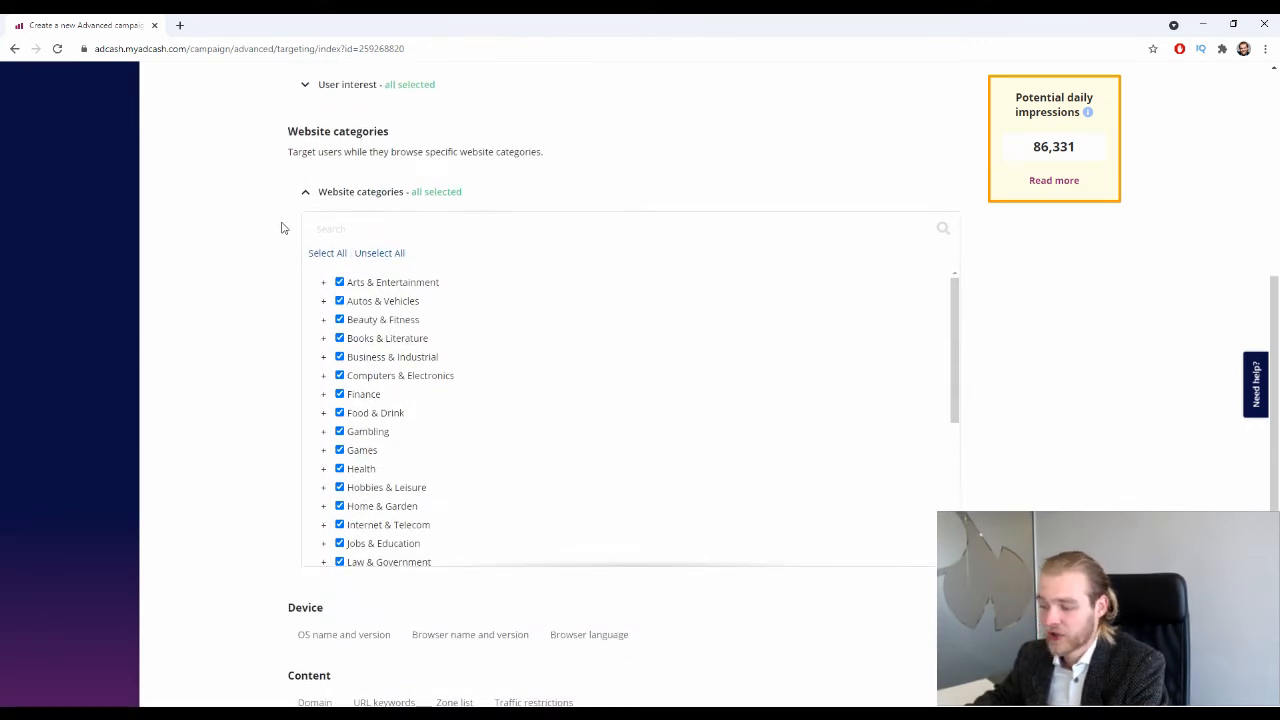
pyautogui.scroll(1, 275, 202)
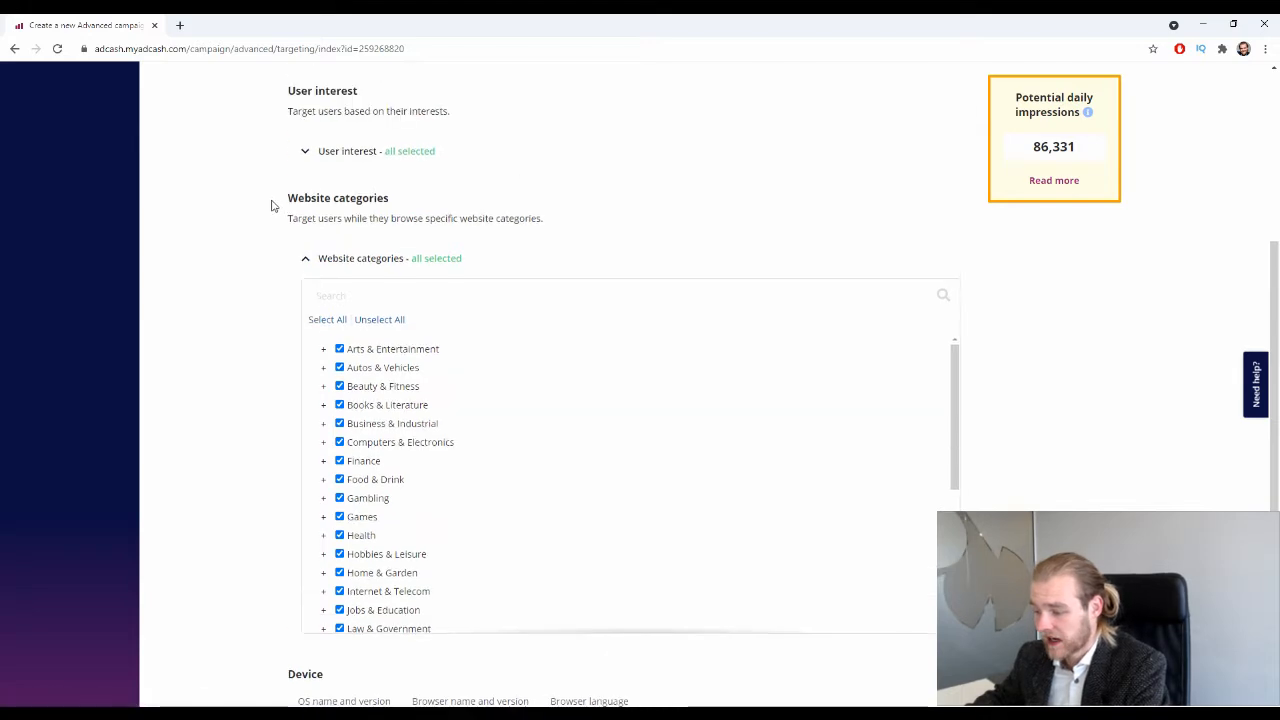
pyautogui.scroll(-2, 271, 206)
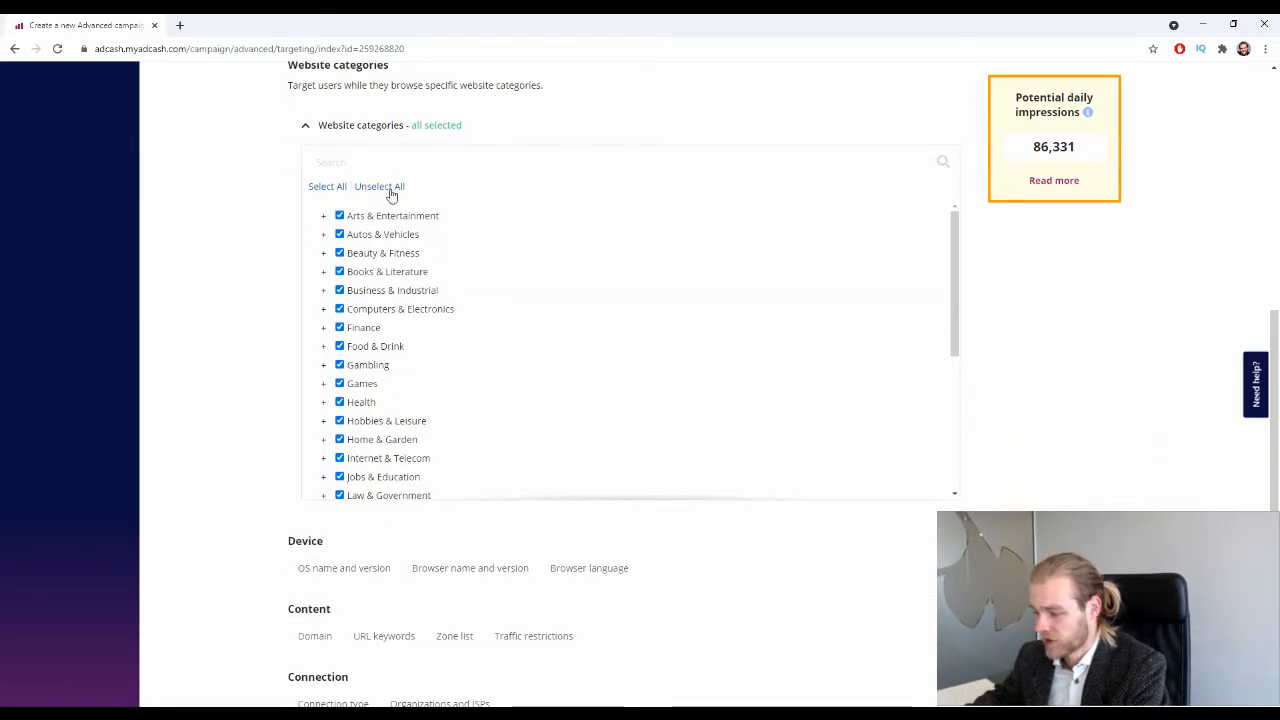
pyautogui.scroll(-3, 380, 437)
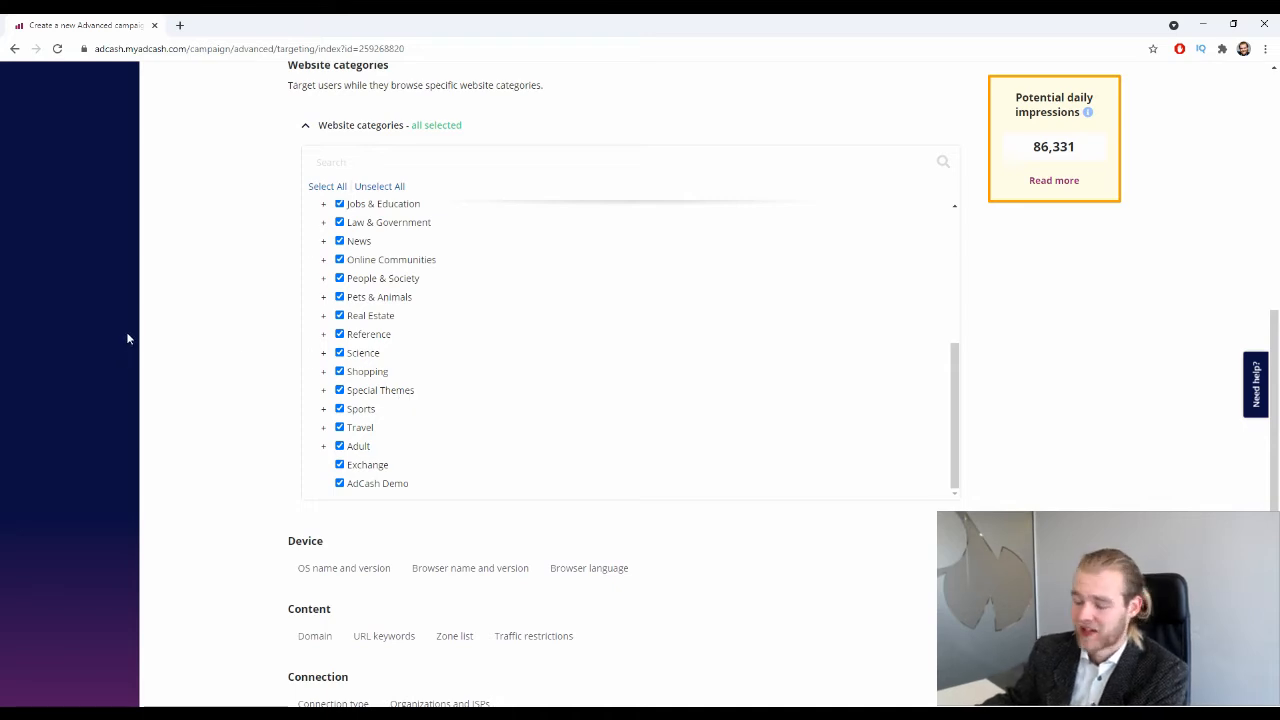
pyautogui.scroll(3, 324, 306)
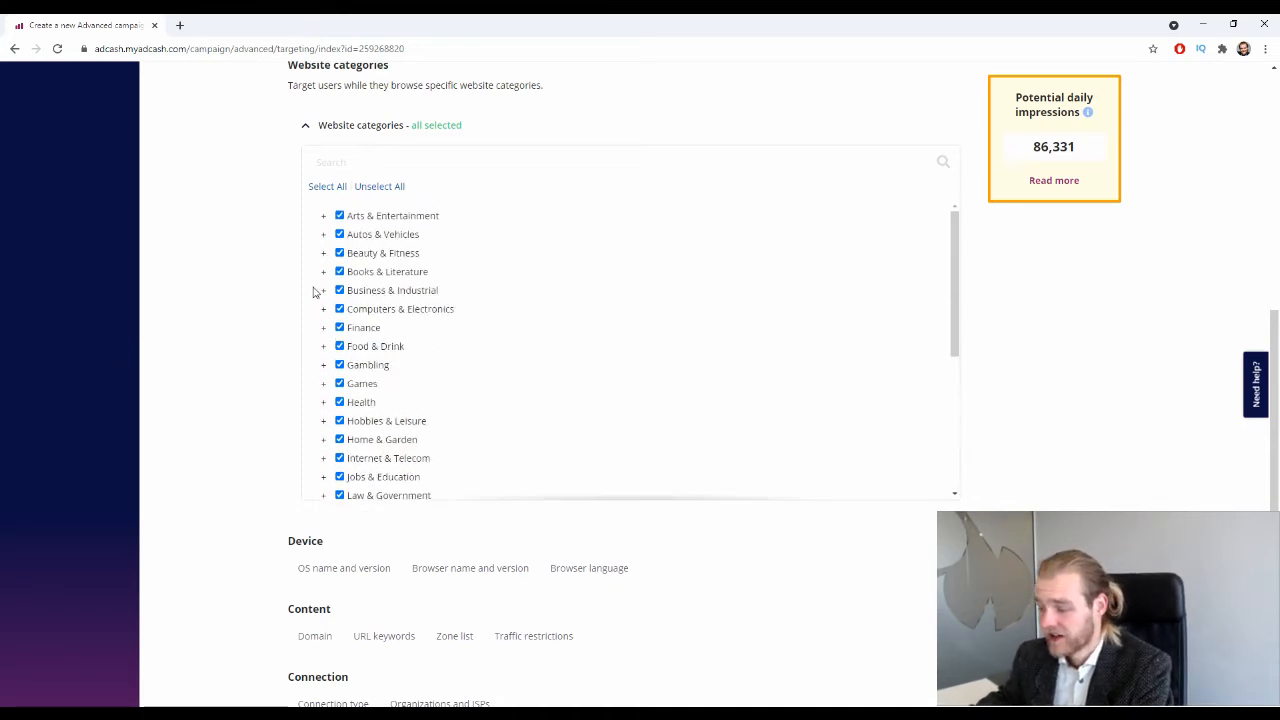
pyautogui.scroll(3, 313, 290)
pyautogui.scroll(-3, 306, 286)
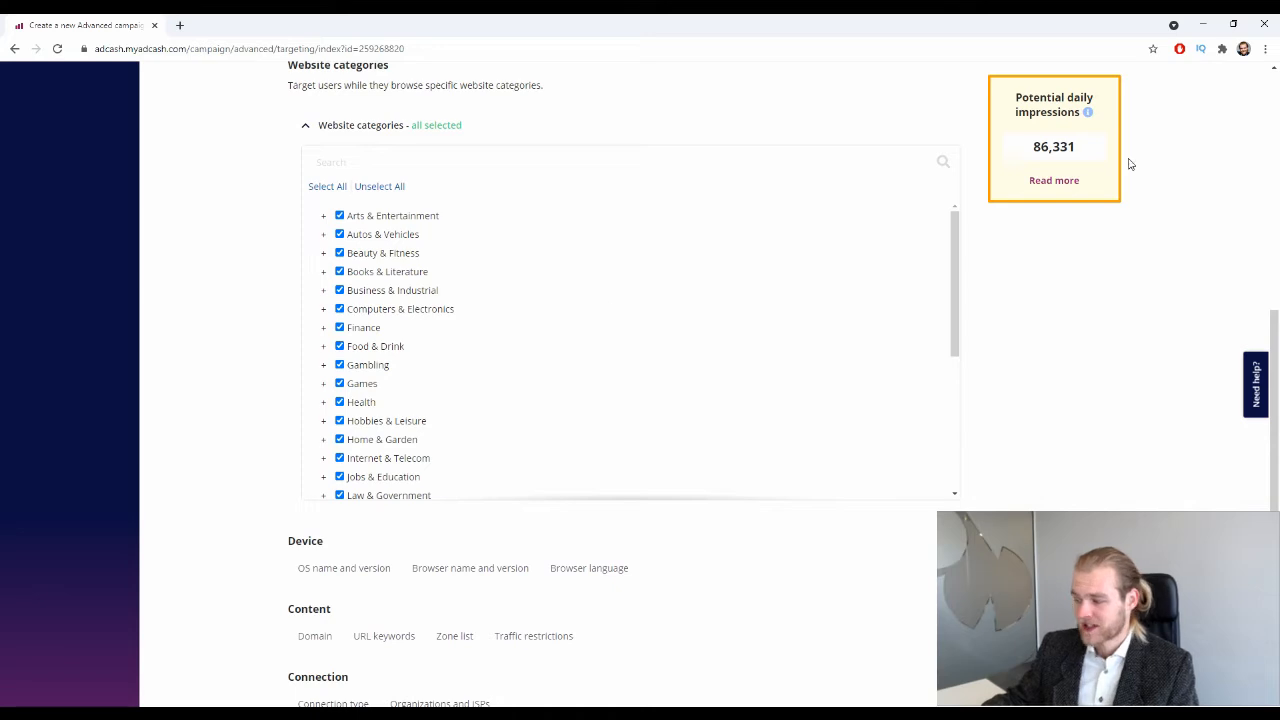
# Show the OS name and version targeting form under Device.
pyautogui.moveTo(1130, 163); pyautogui.dragTo(1014, 149)
pyautogui.click(1192, 358)
pyautogui.scroll(-2, 1117, 331)
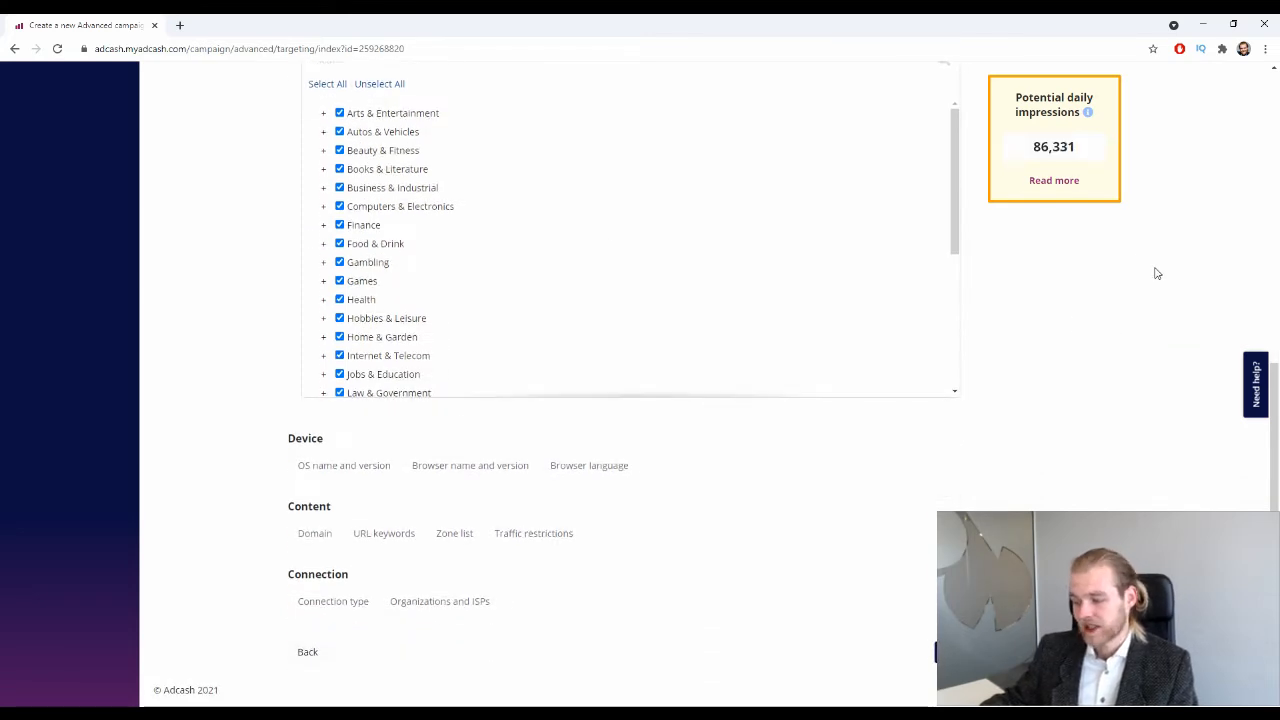
pyautogui.scroll(-3, 854, 226)
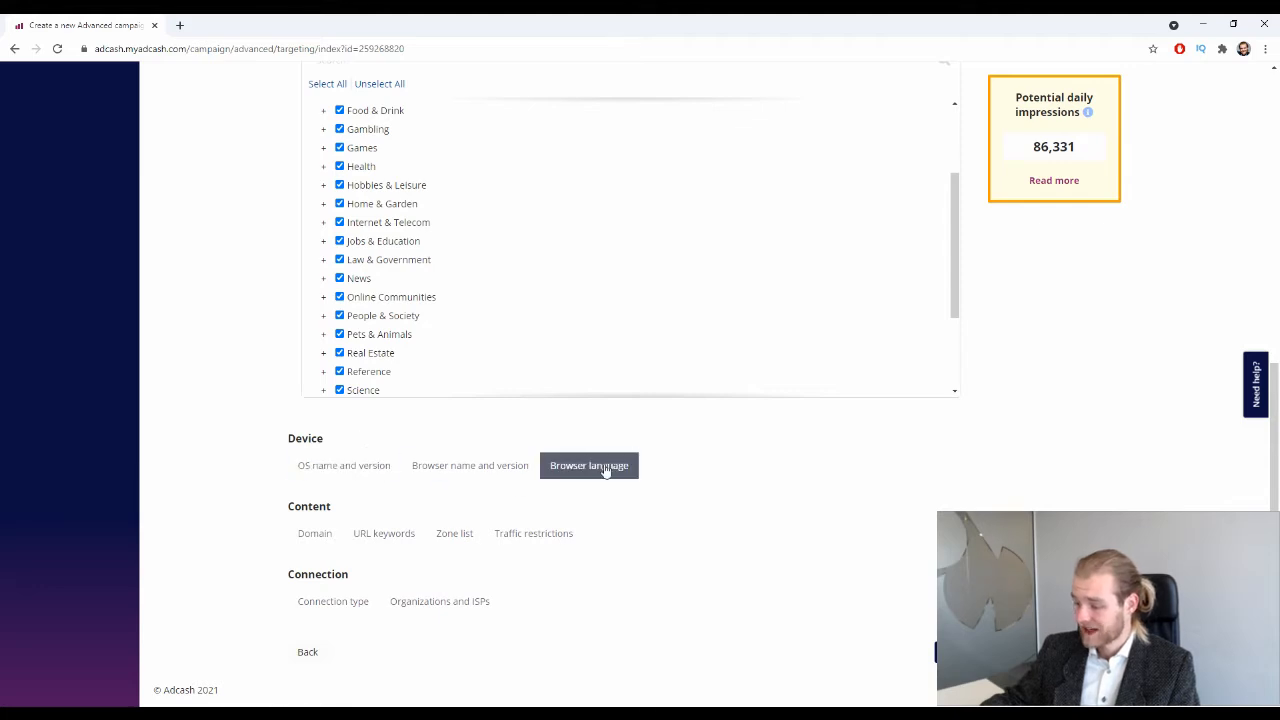
pyautogui.click(350, 464)
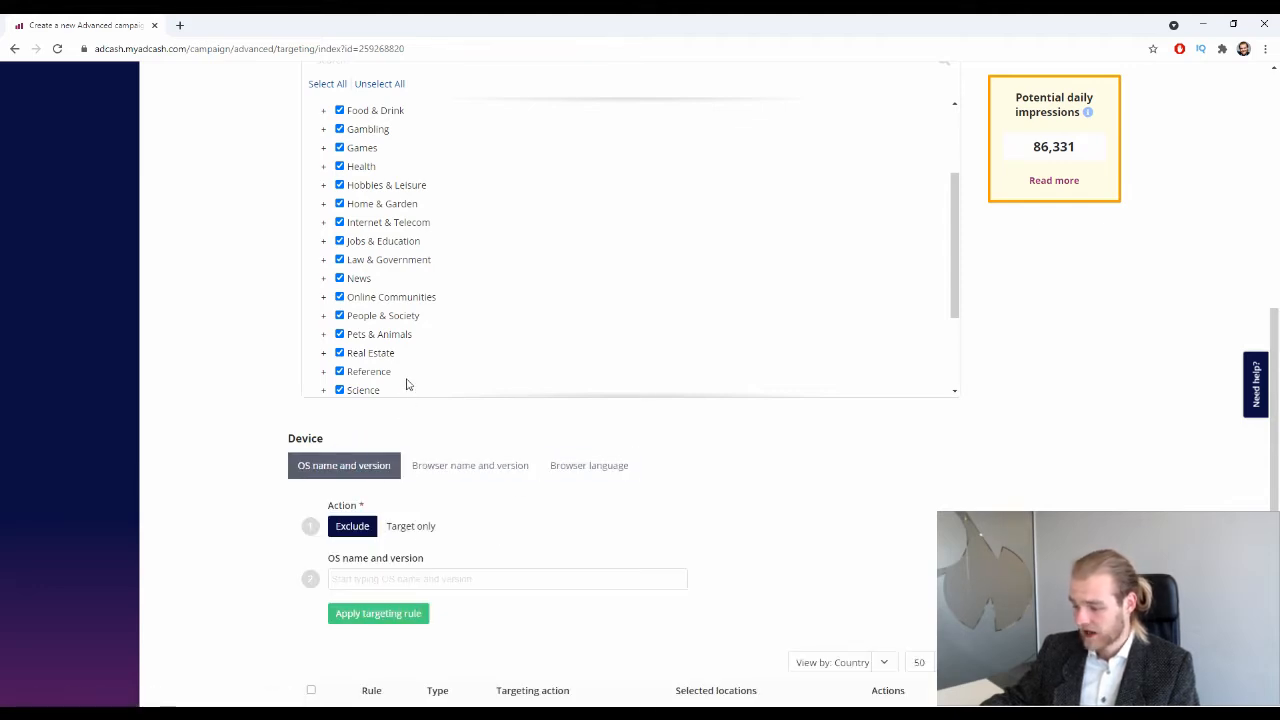
pyautogui.scroll(-5, 407, 383)
pyautogui.scroll(-2, 737, 449)
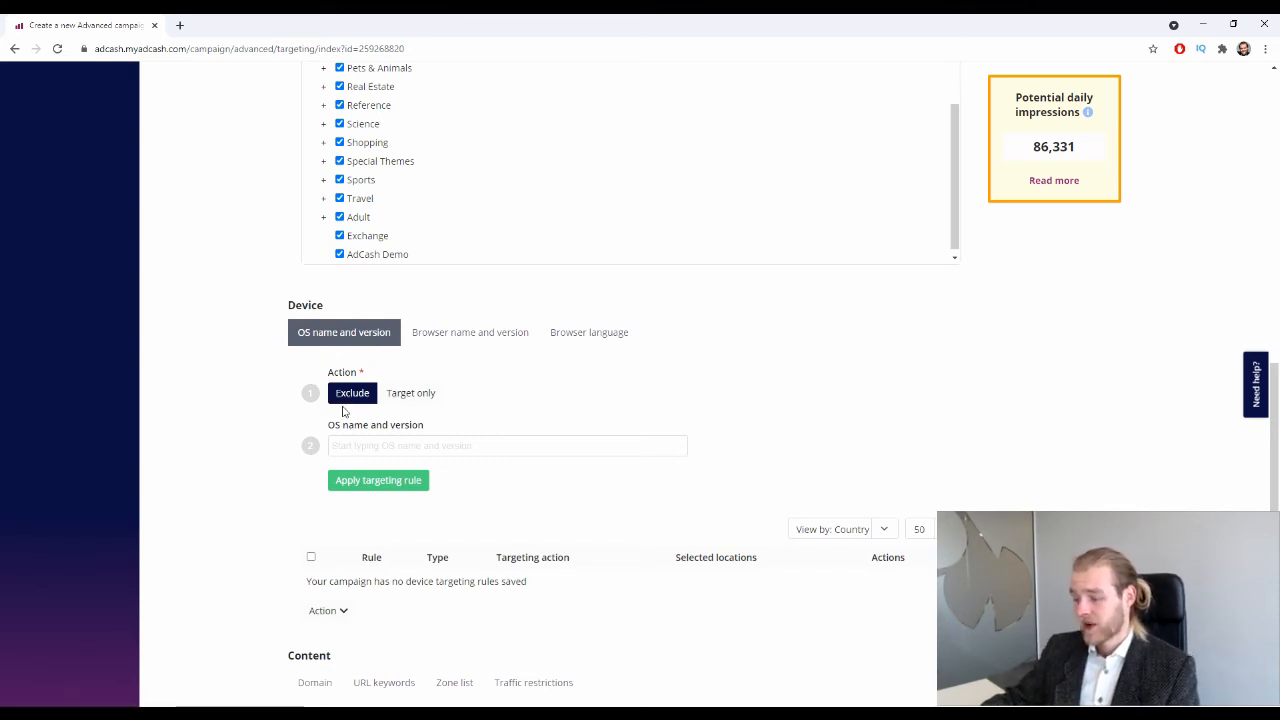
pyautogui.click(408, 393)
pyautogui.click(340, 390)
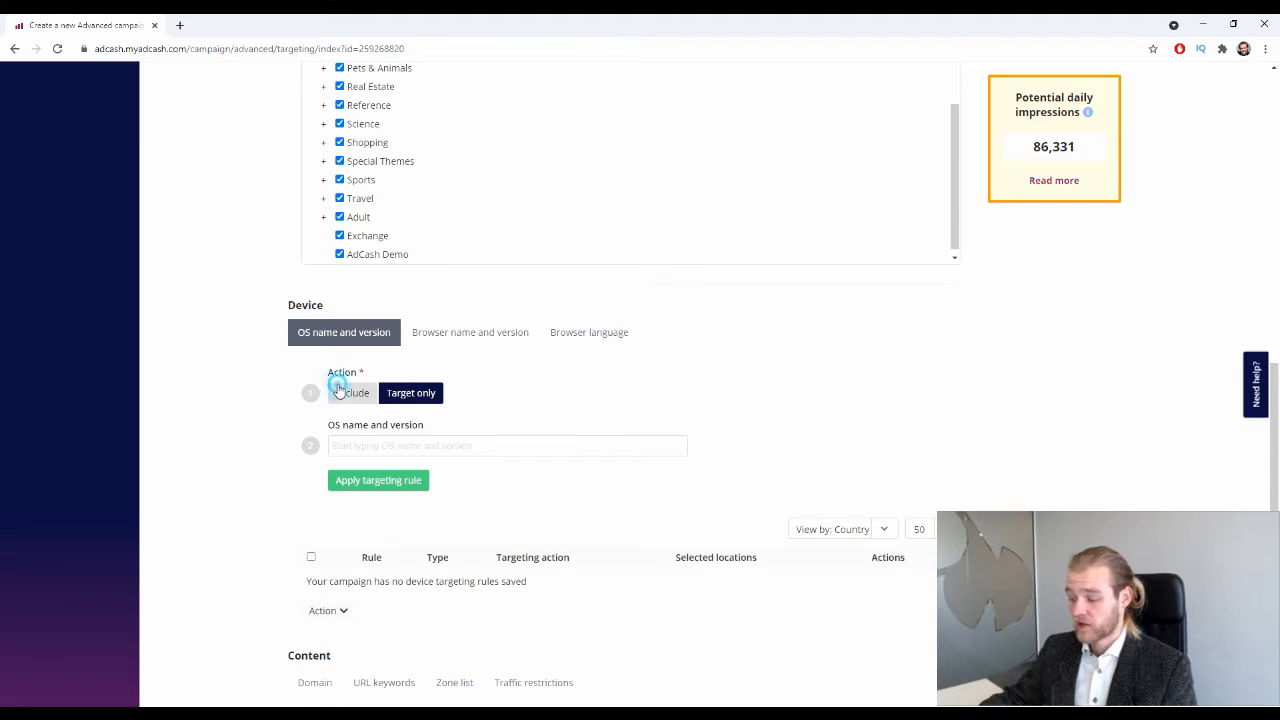
pyautogui.click(415, 393)
pyautogui.click(345, 391)
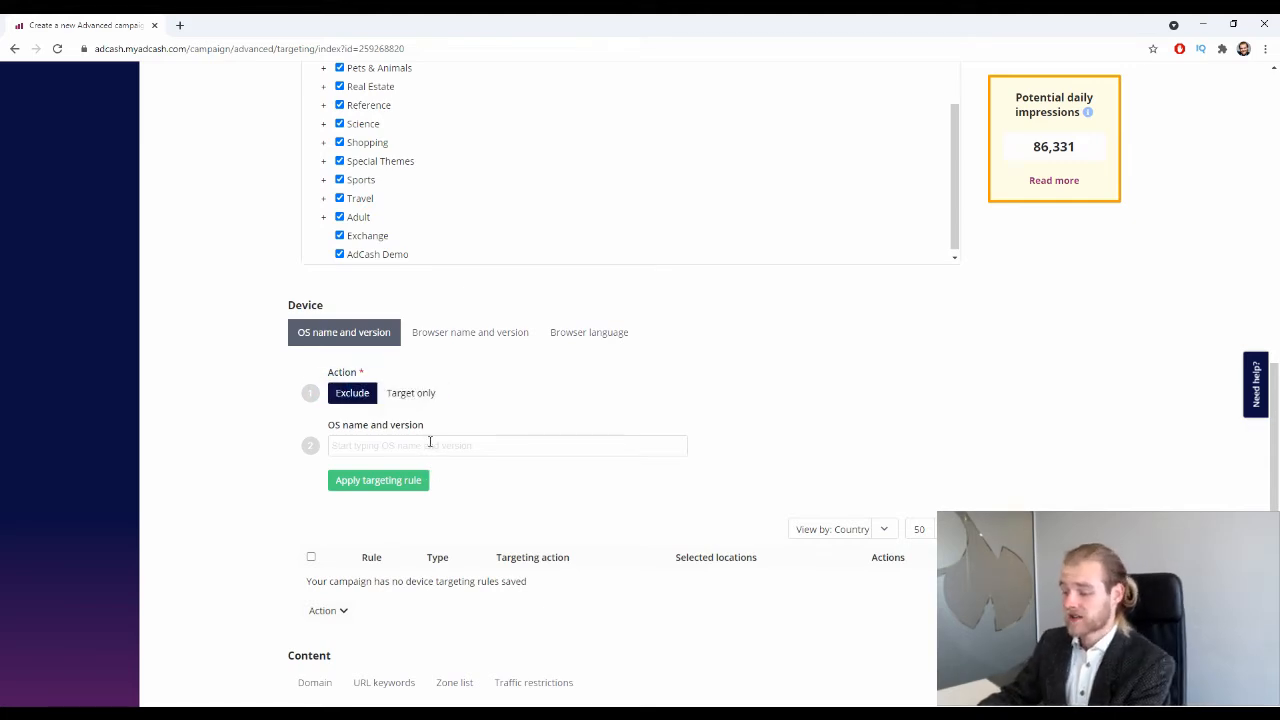
pyautogui.click(430, 442)
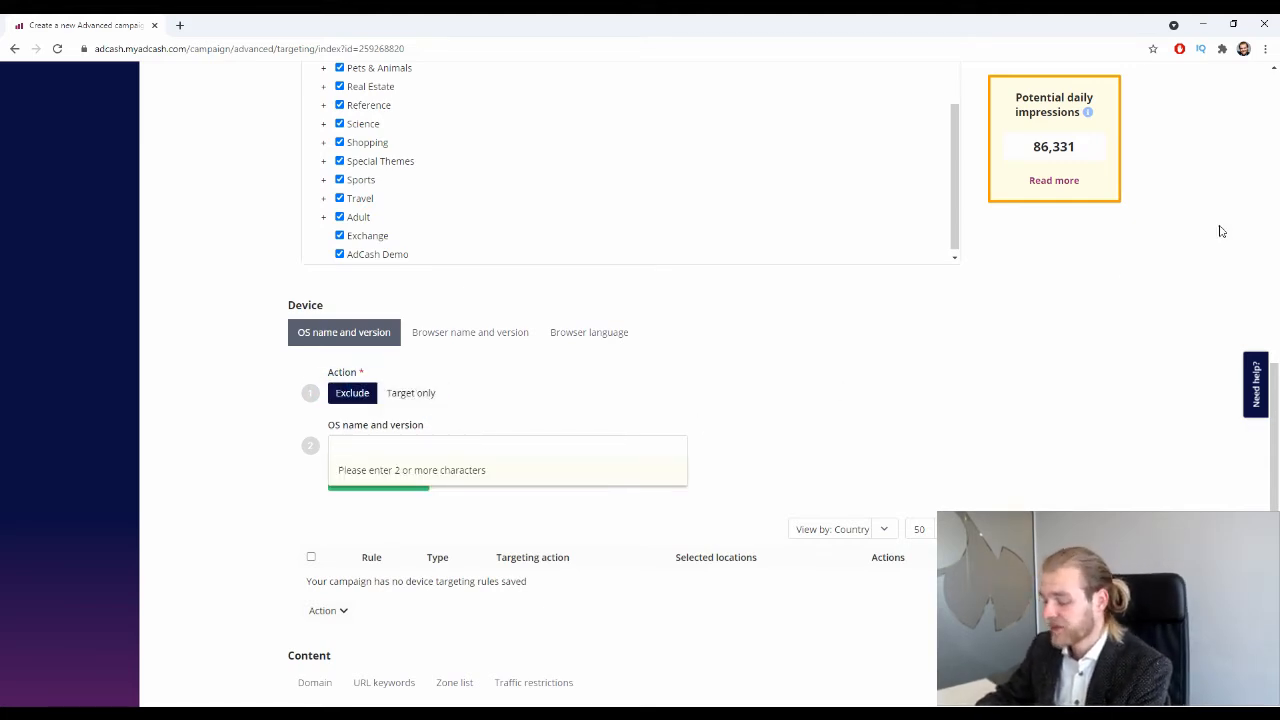
pyautogui.write('iO')
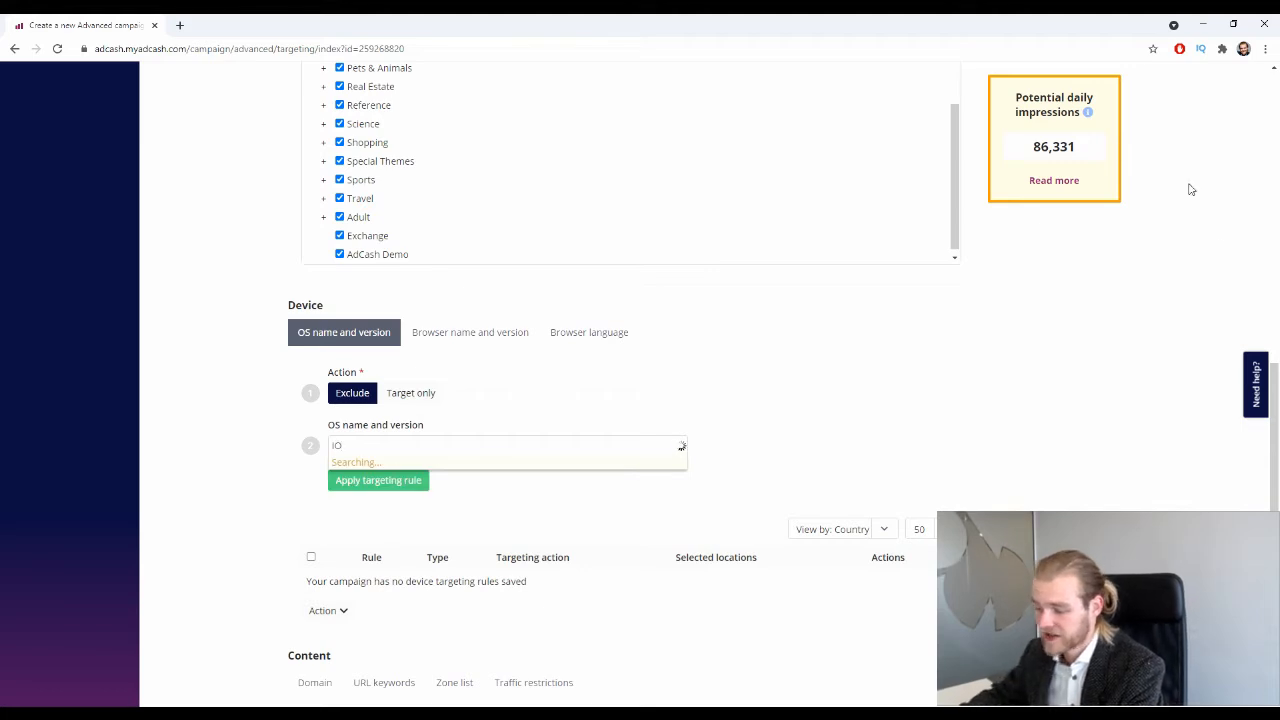
pyautogui.write('s')
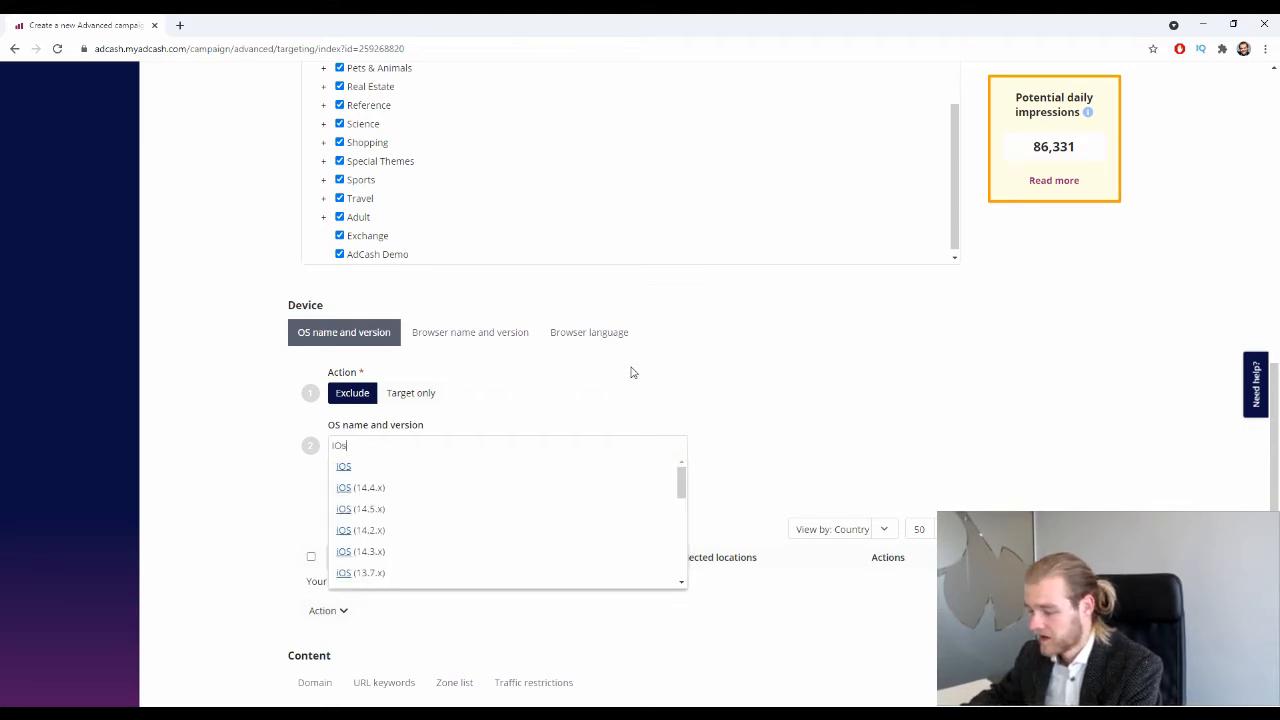
pyautogui.scroll(-5, 475, 512)
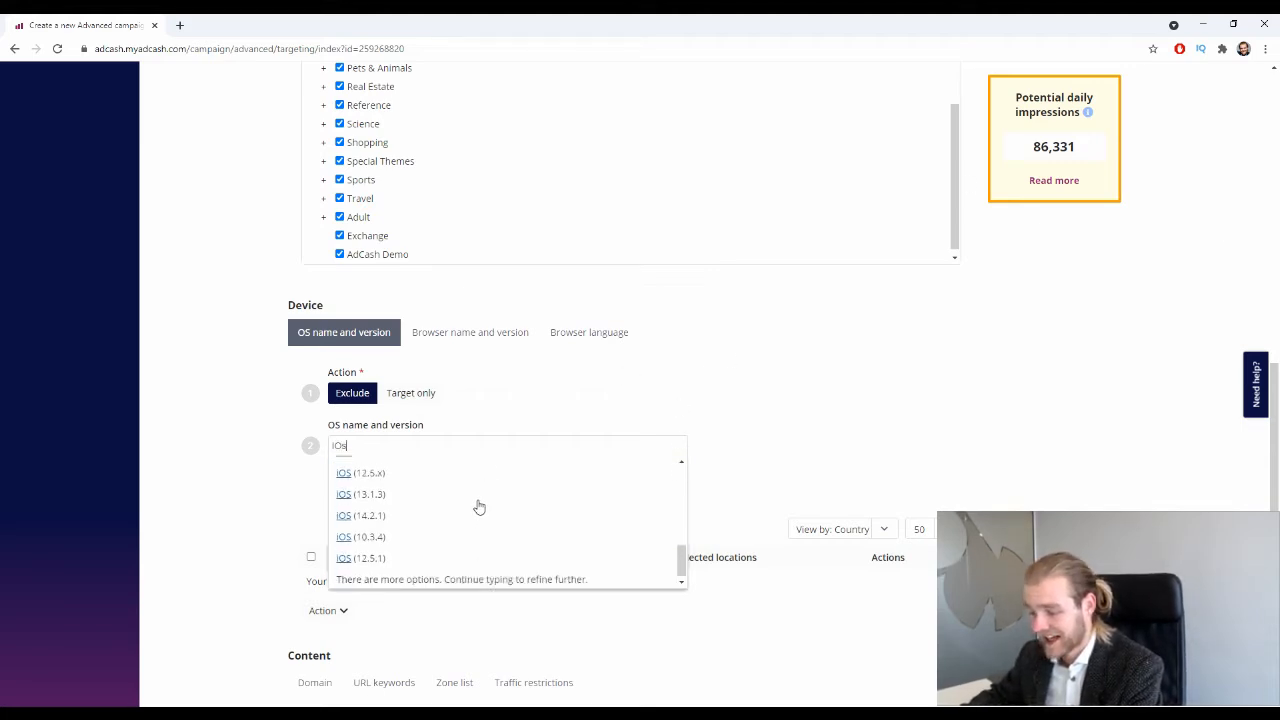
pyautogui.scroll(-1, 477, 507)
pyautogui.scroll(10, 472, 515)
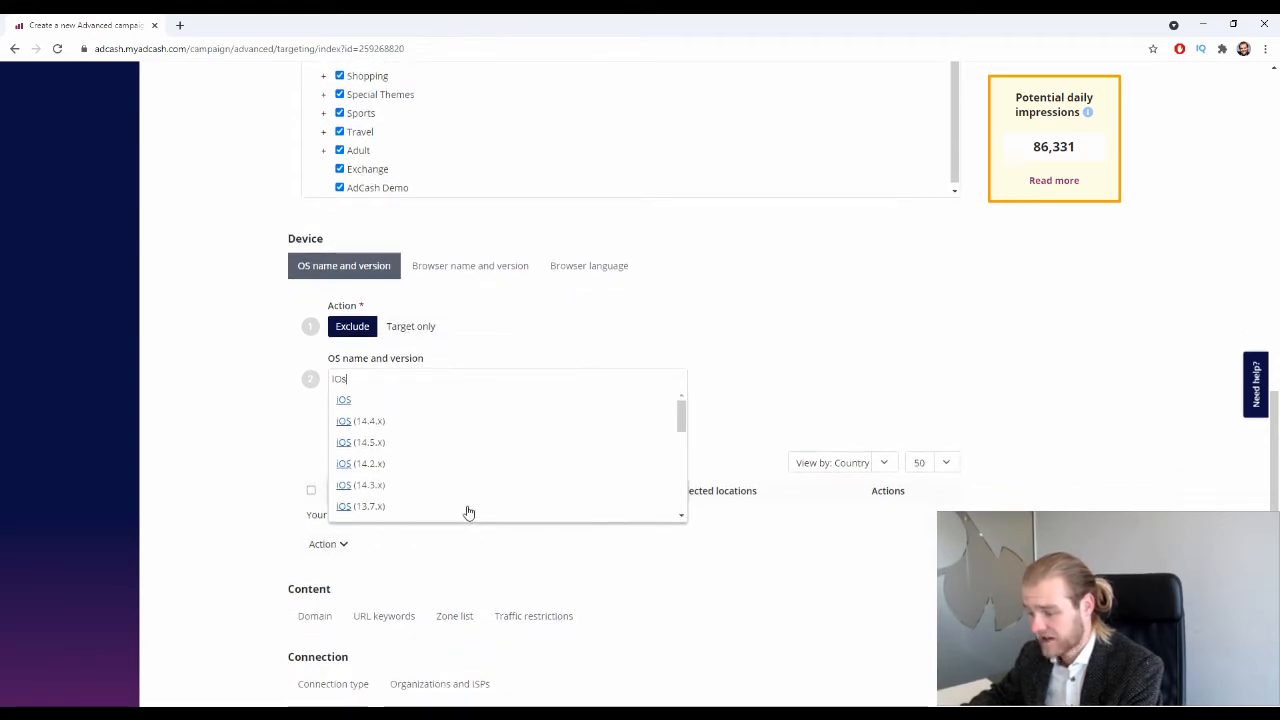
pyautogui.scroll(2, 468, 457)
pyautogui.scroll(-3, 454, 451)
pyautogui.scroll(3, 454, 451)
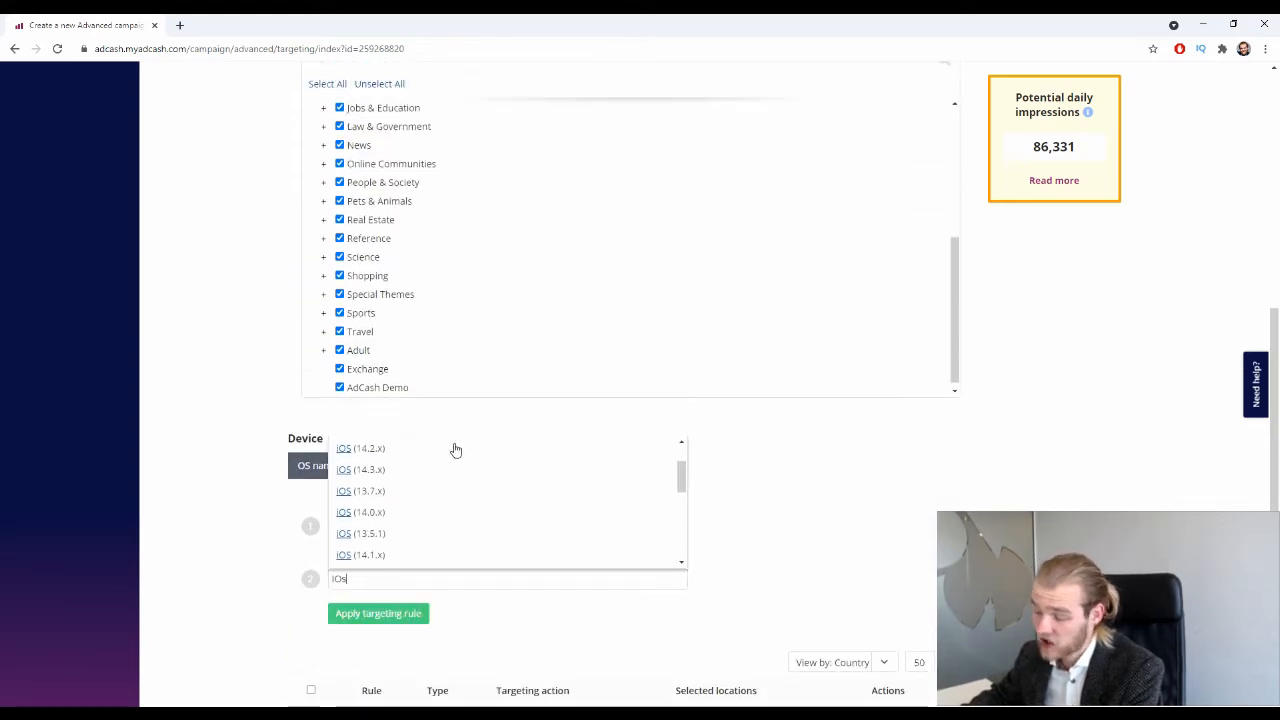
pyautogui.scroll(-2, 949, 453)
pyautogui.click(1003, 346)
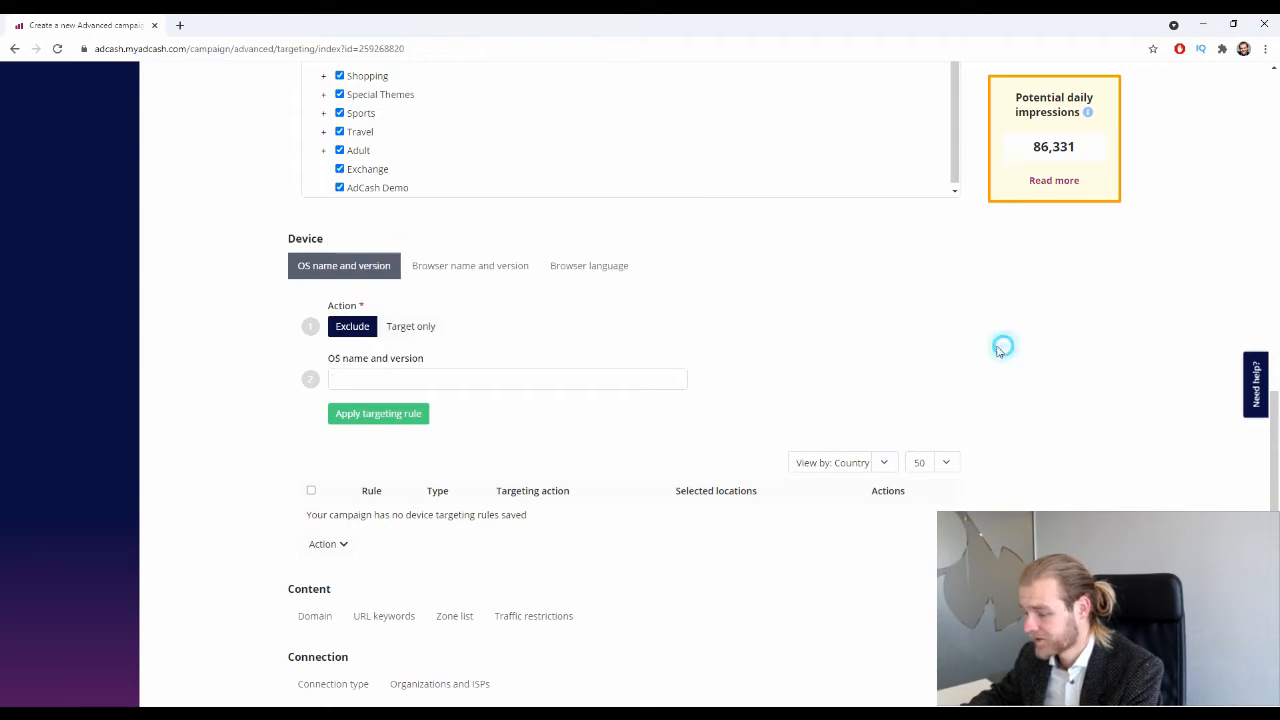
pyautogui.click(538, 376)
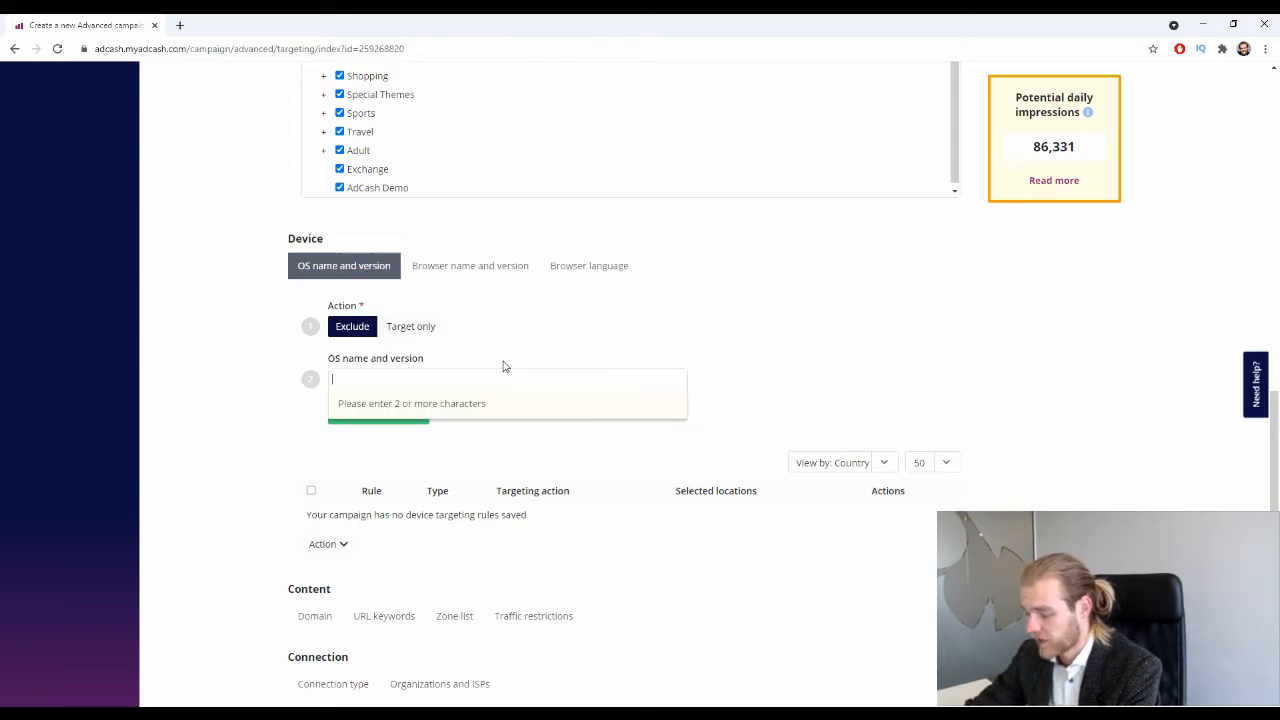
pyautogui.write('IOs')
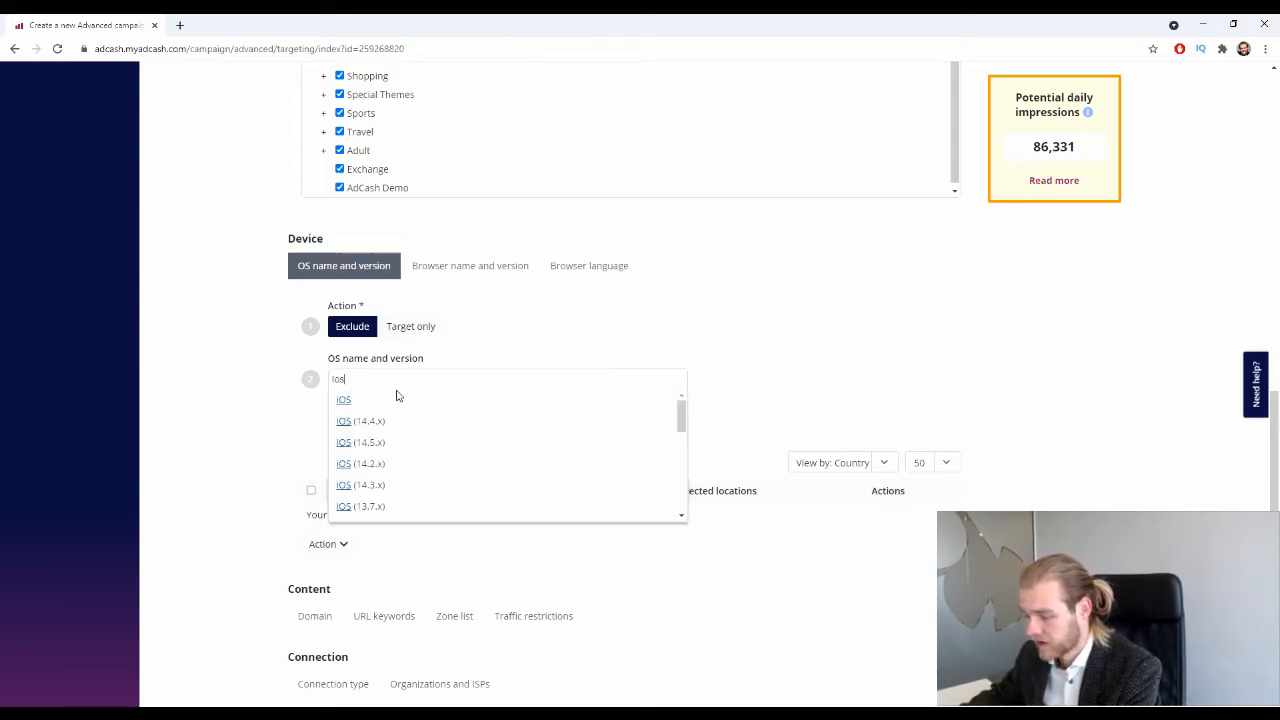
pyautogui.click(405, 424)
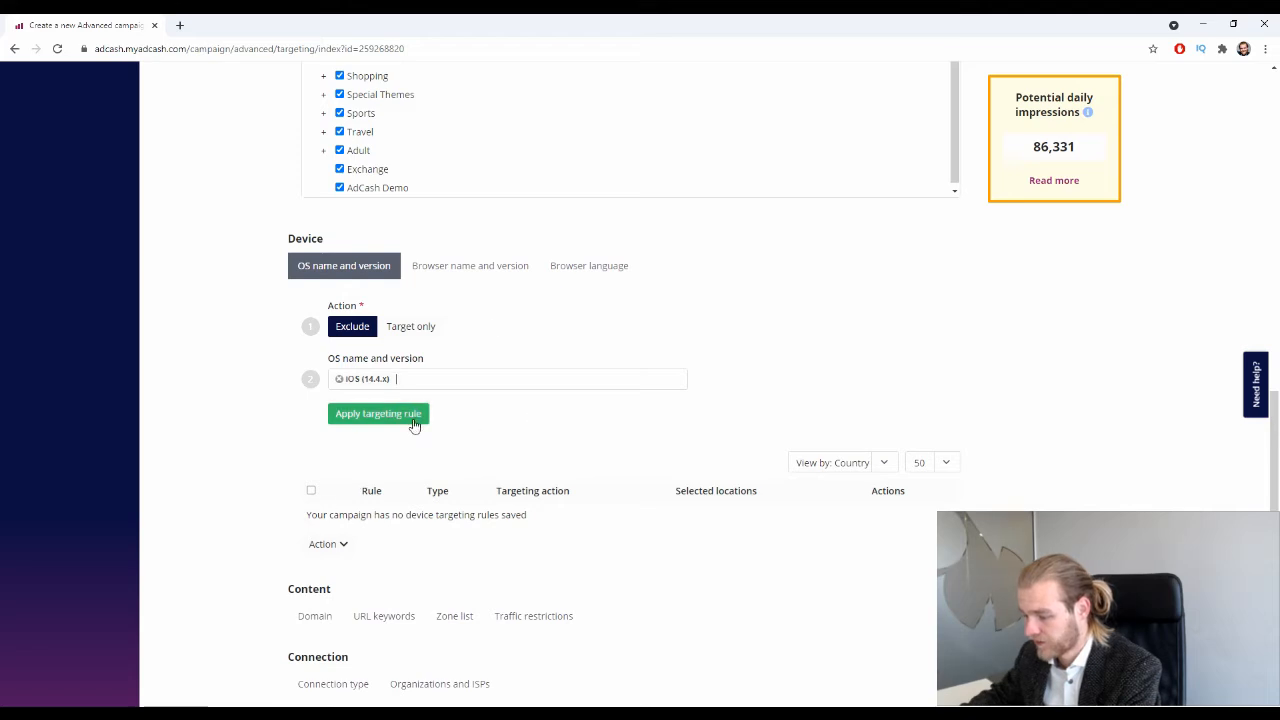
pyautogui.click(403, 418)
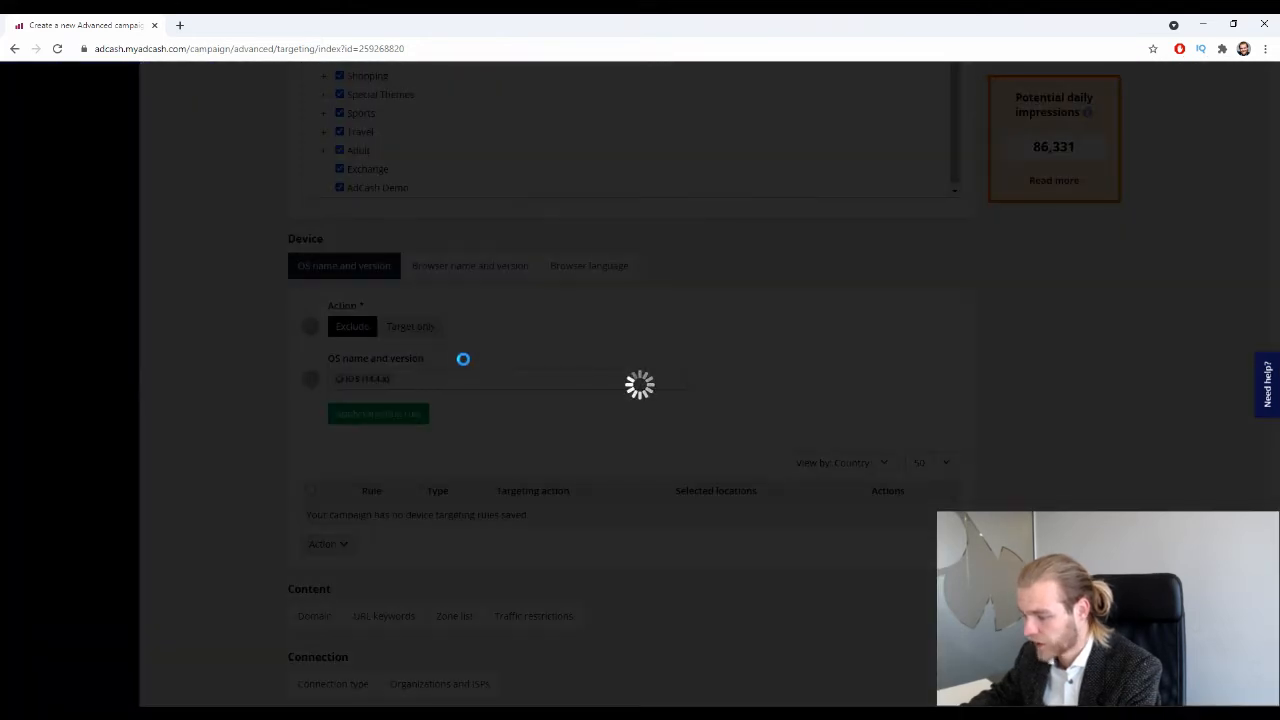
pyautogui.scroll(-2, 443, 423)
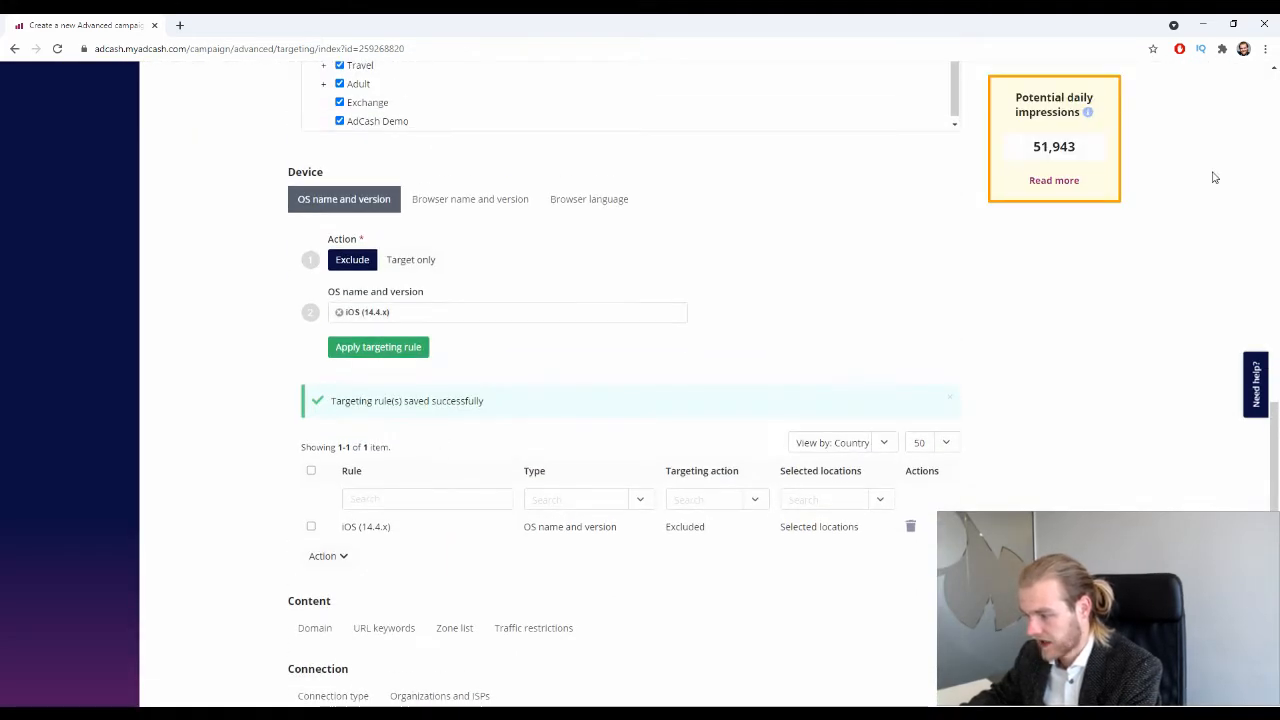
pyautogui.moveTo(1024, 151); pyautogui.dragTo(1087, 150)
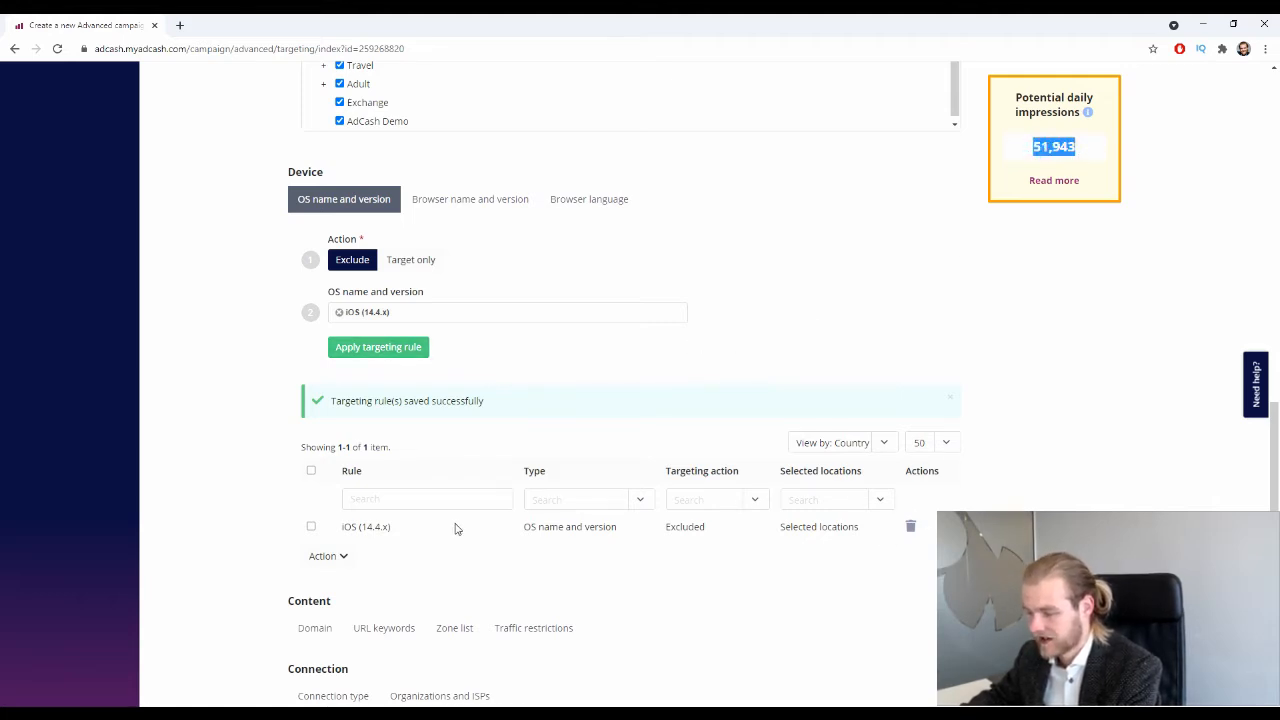
pyautogui.moveTo(334, 527); pyautogui.dragTo(392, 527)
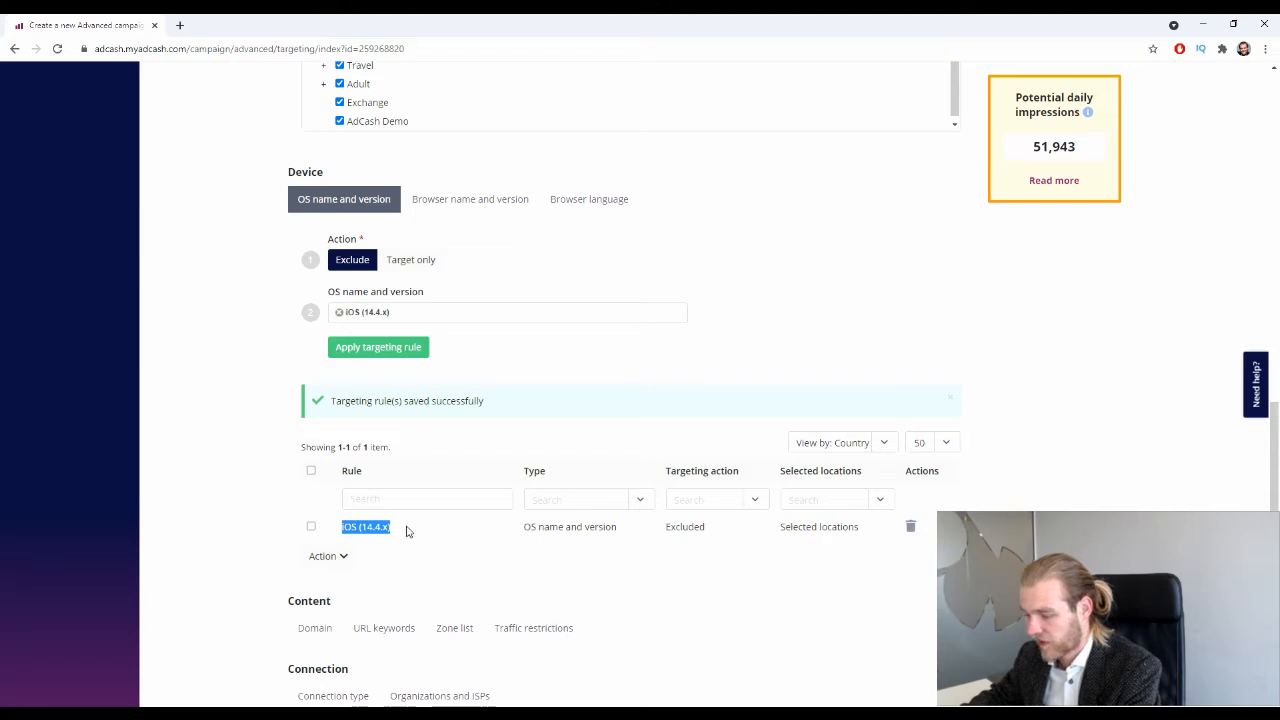
pyautogui.click(406, 528)
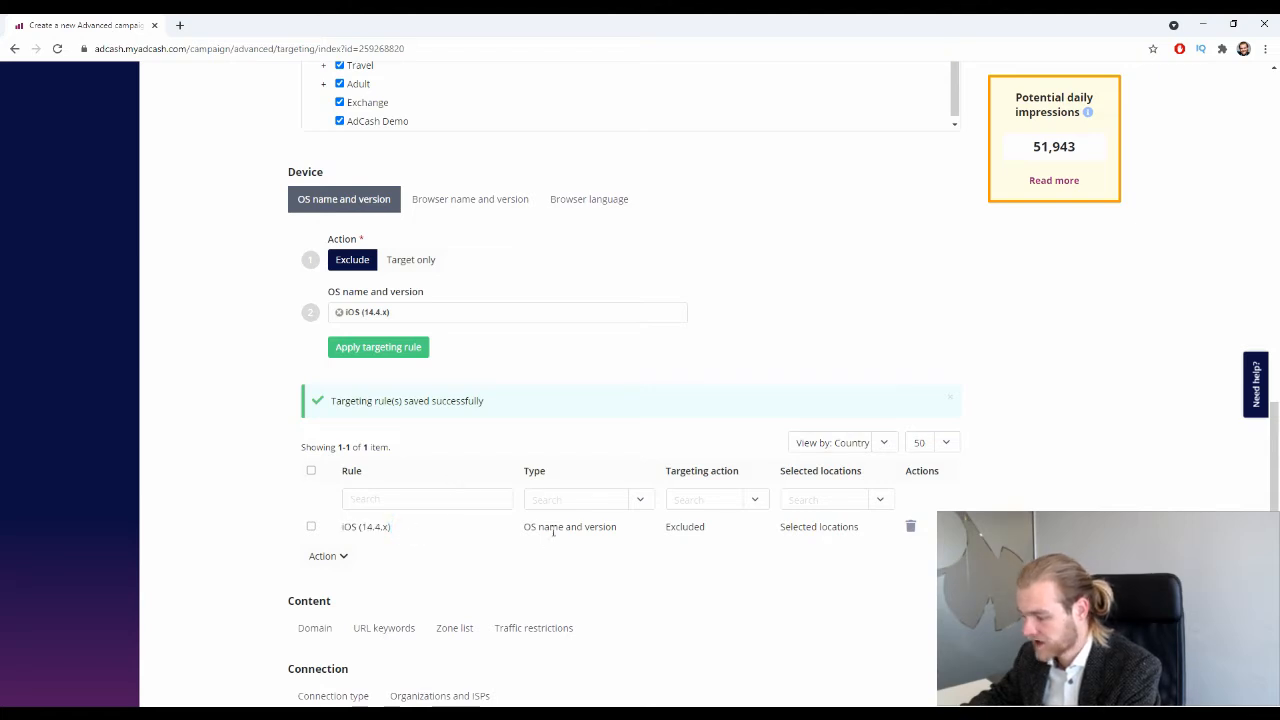
pyautogui.moveTo(662, 527); pyautogui.dragTo(708, 529)
pyautogui.click(760, 529)
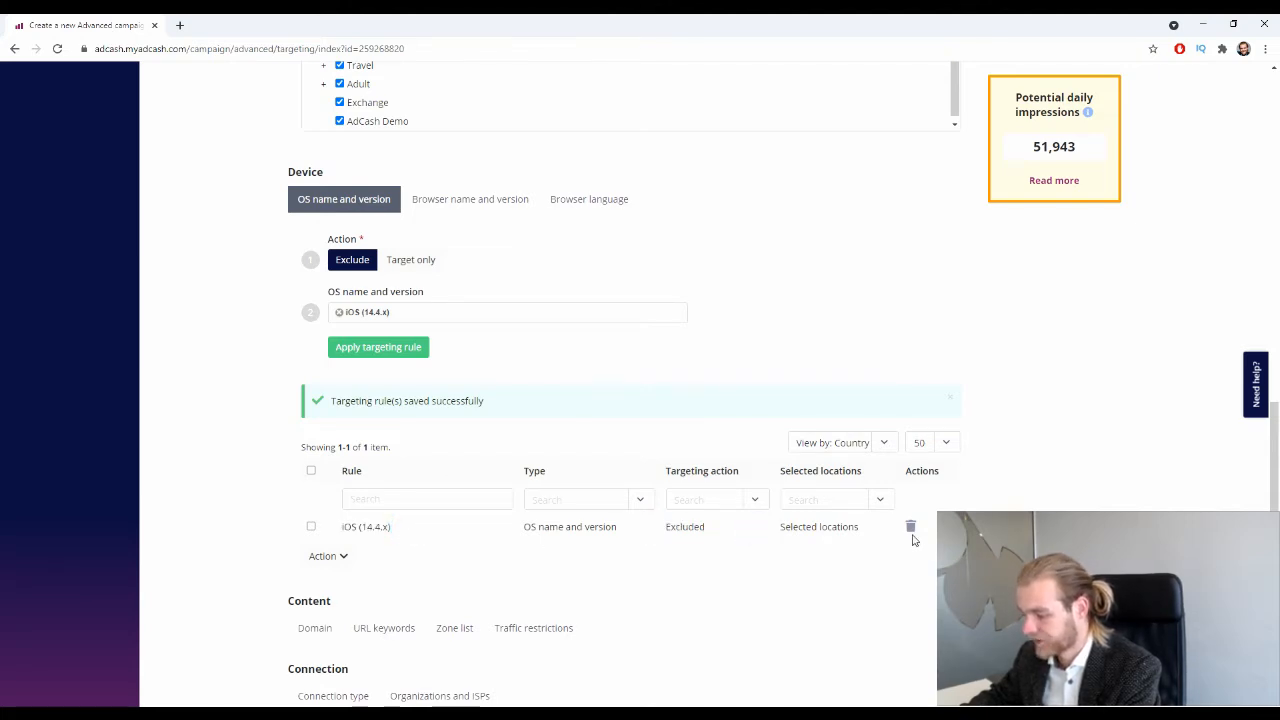
pyautogui.click(910, 527)
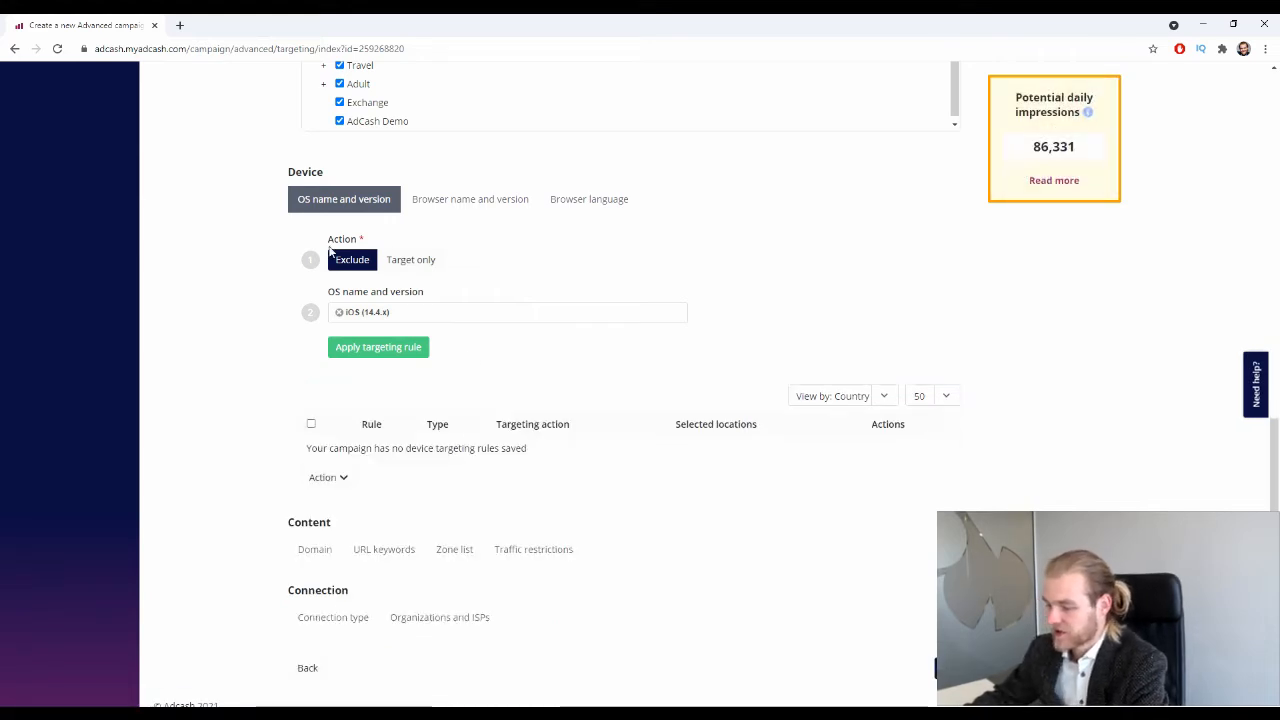
pyautogui.click(340, 313)
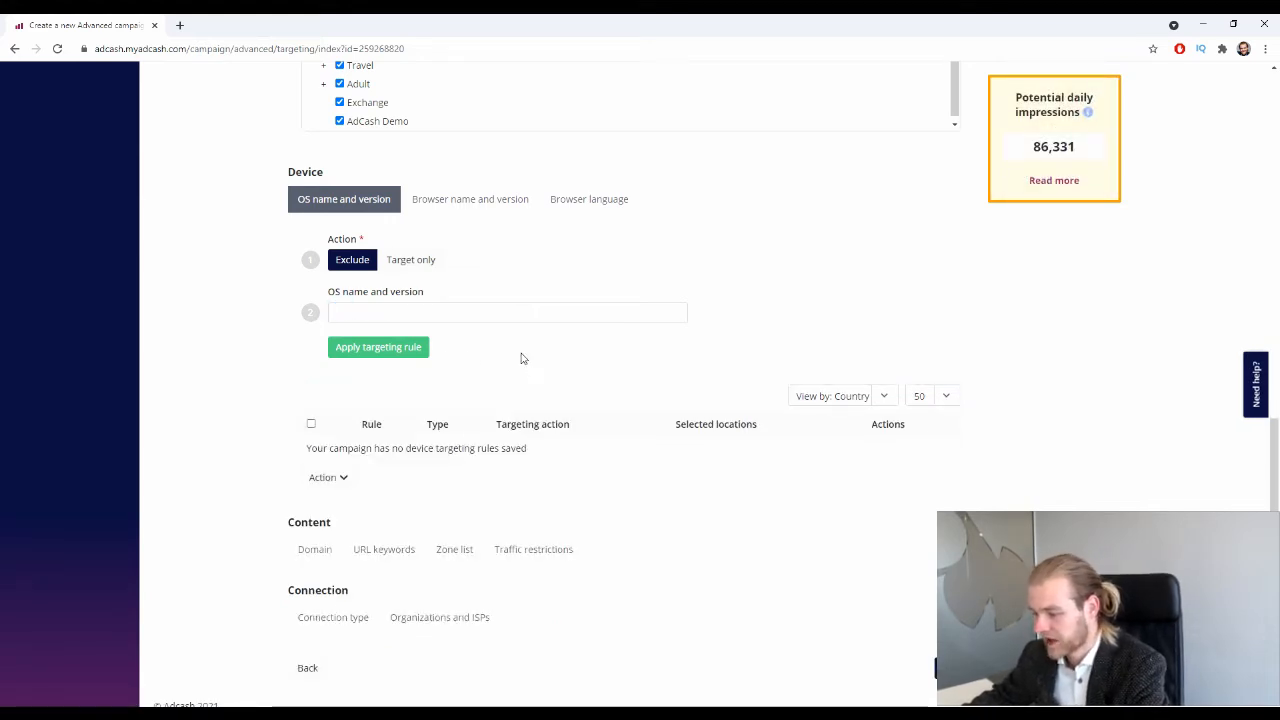
# Start a browser exclusion rule under Device, first picking Opera Desktop.
pyautogui.click(513, 204)
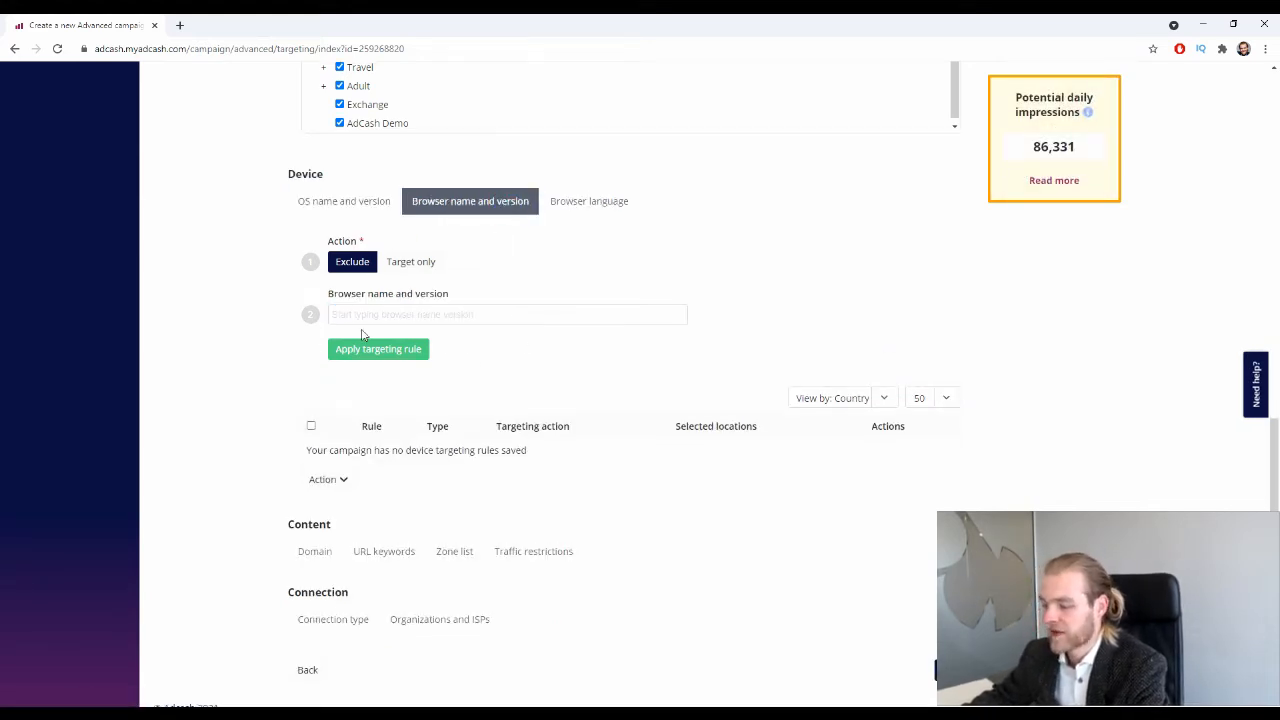
pyautogui.click(557, 316)
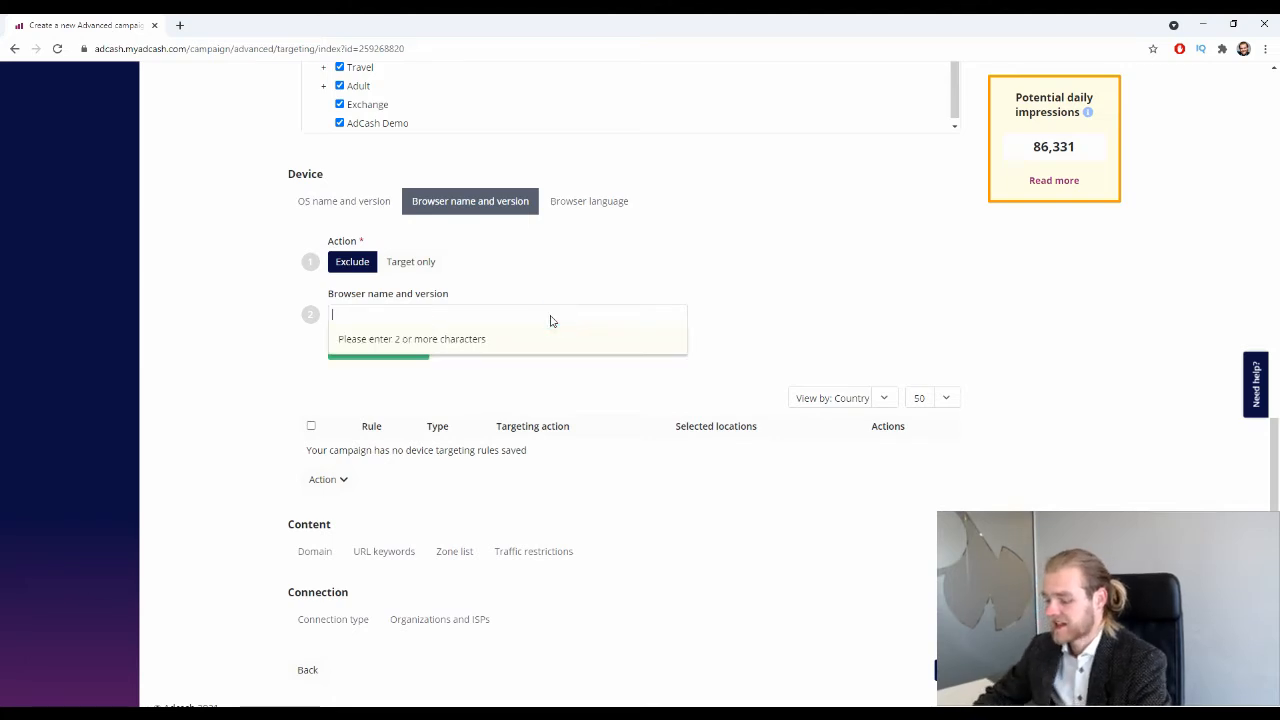
pyautogui.write('oper')
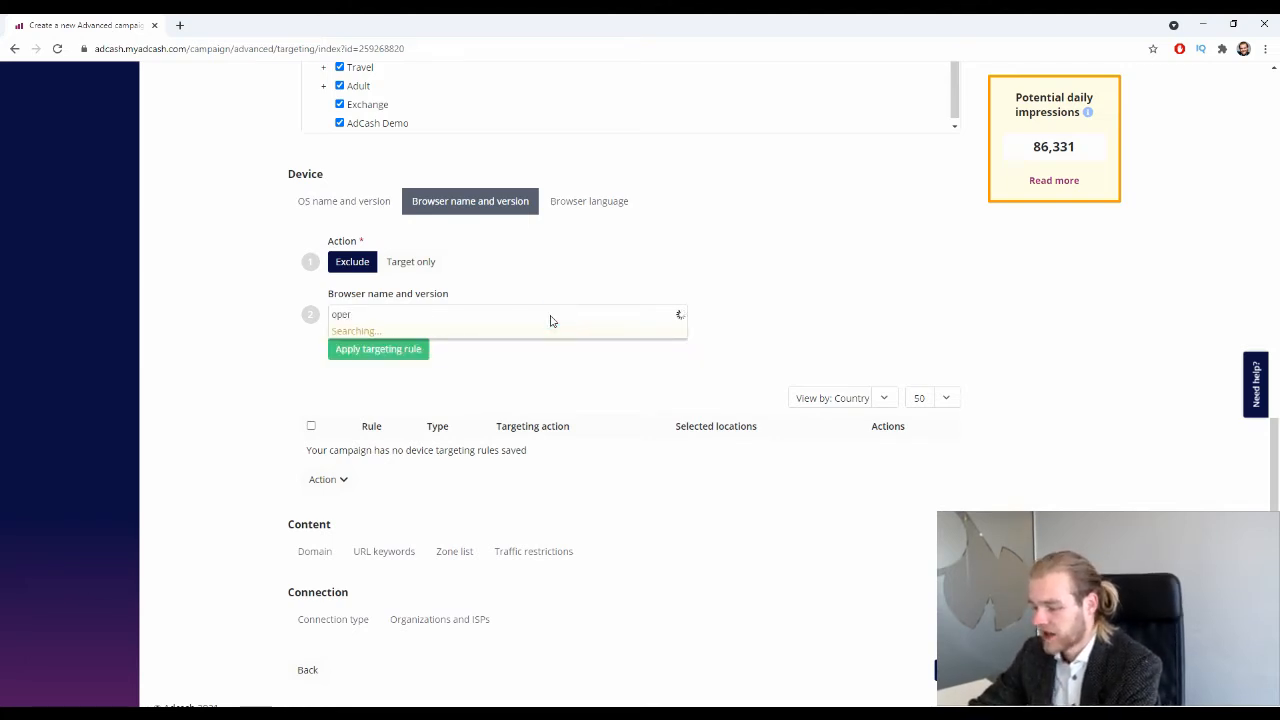
pyautogui.scroll(-5, 452, 395)
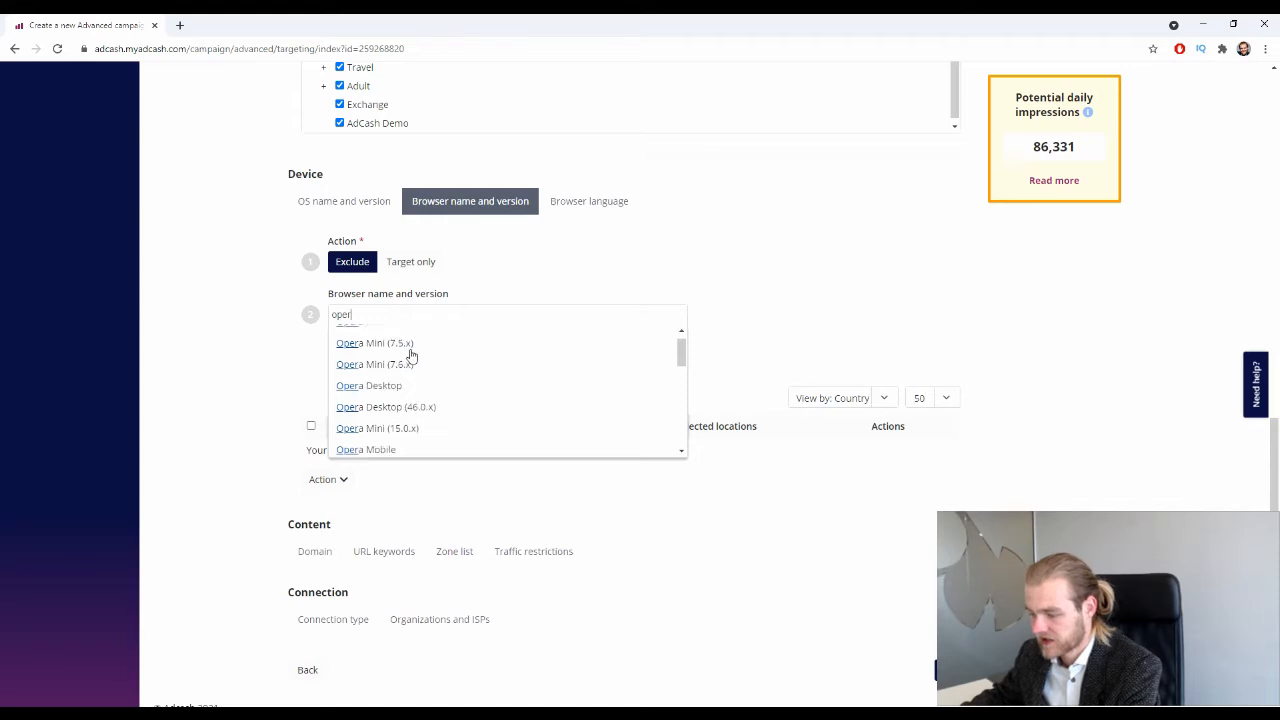
pyautogui.scroll(-5, 452, 395)
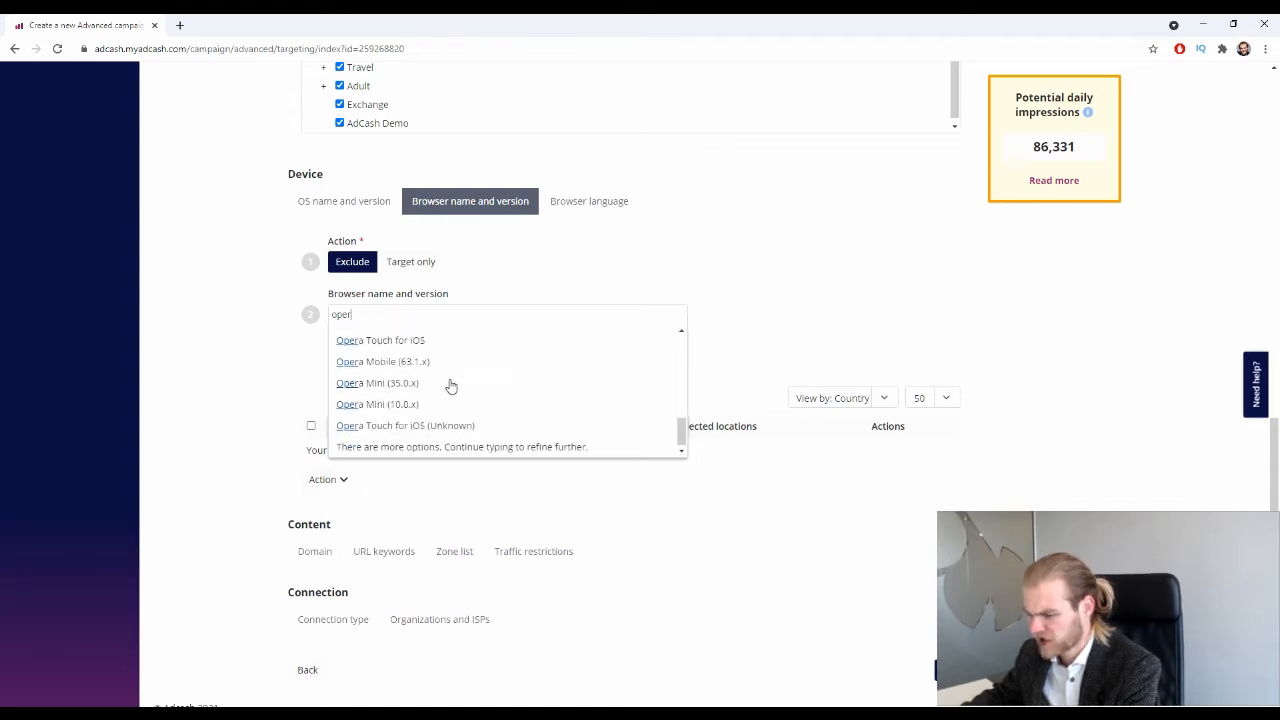
pyautogui.scroll(10, 448, 389)
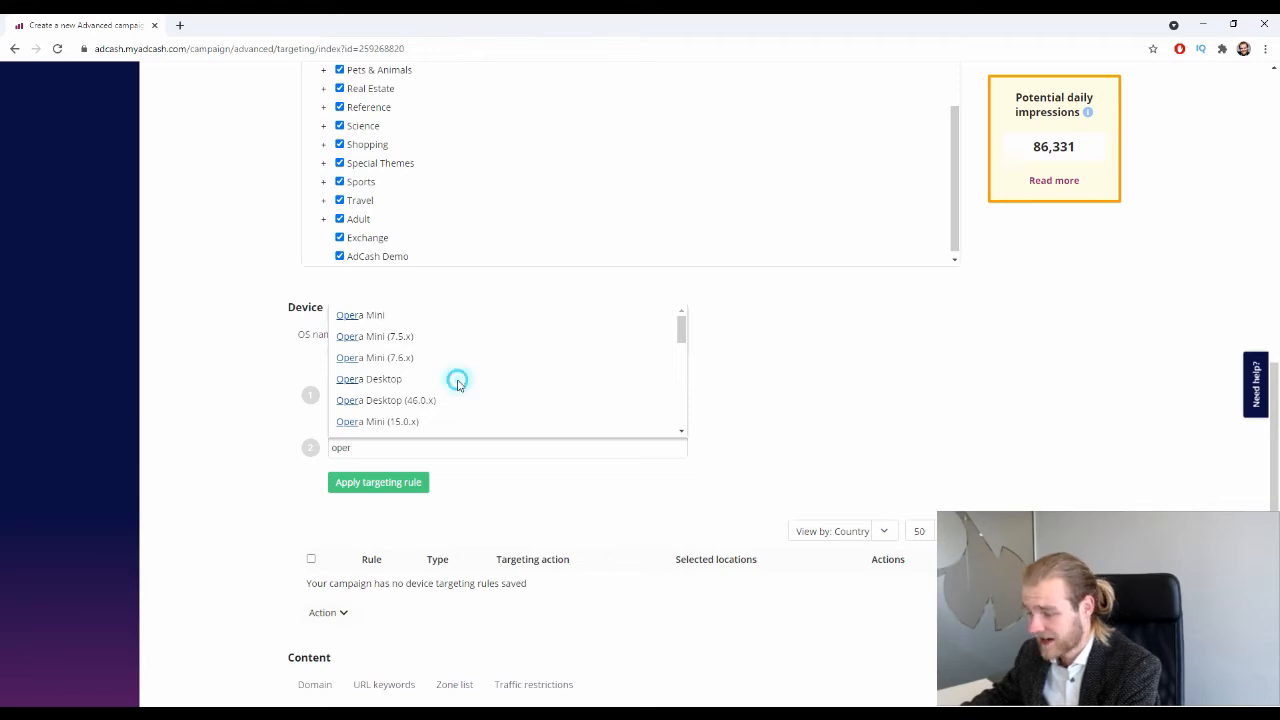
pyautogui.click(456, 378)
# Swap the browser to Opera Mobile (62.3.x) and save the exclusion rule.
pyautogui.click(438, 450)
pyautogui.press('BackSpace')
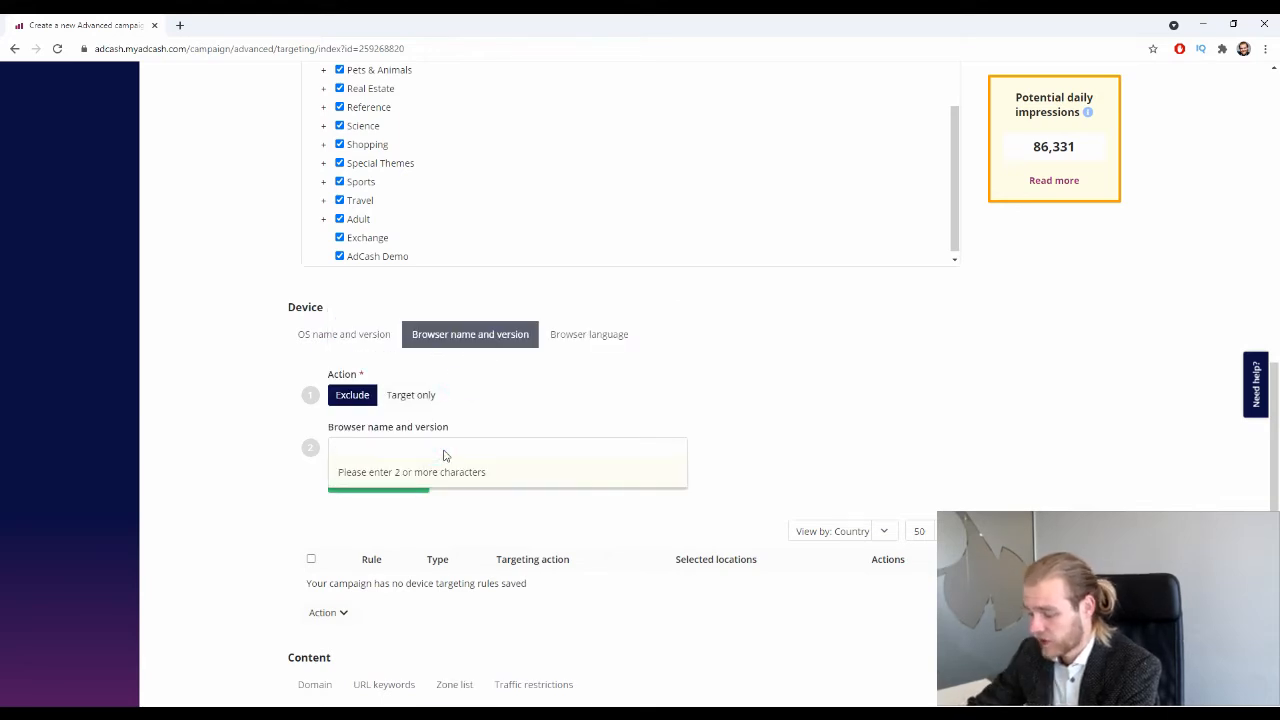
pyautogui.write('oper')
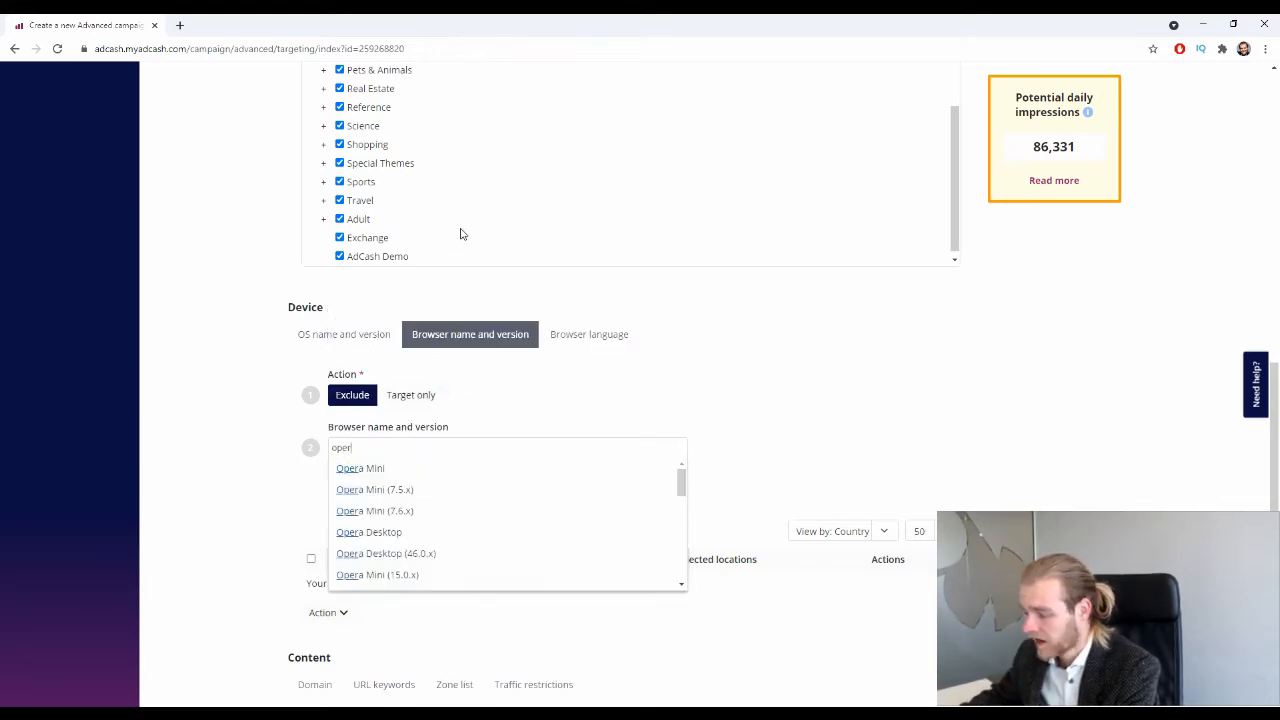
pyautogui.scroll(-3, 440, 512)
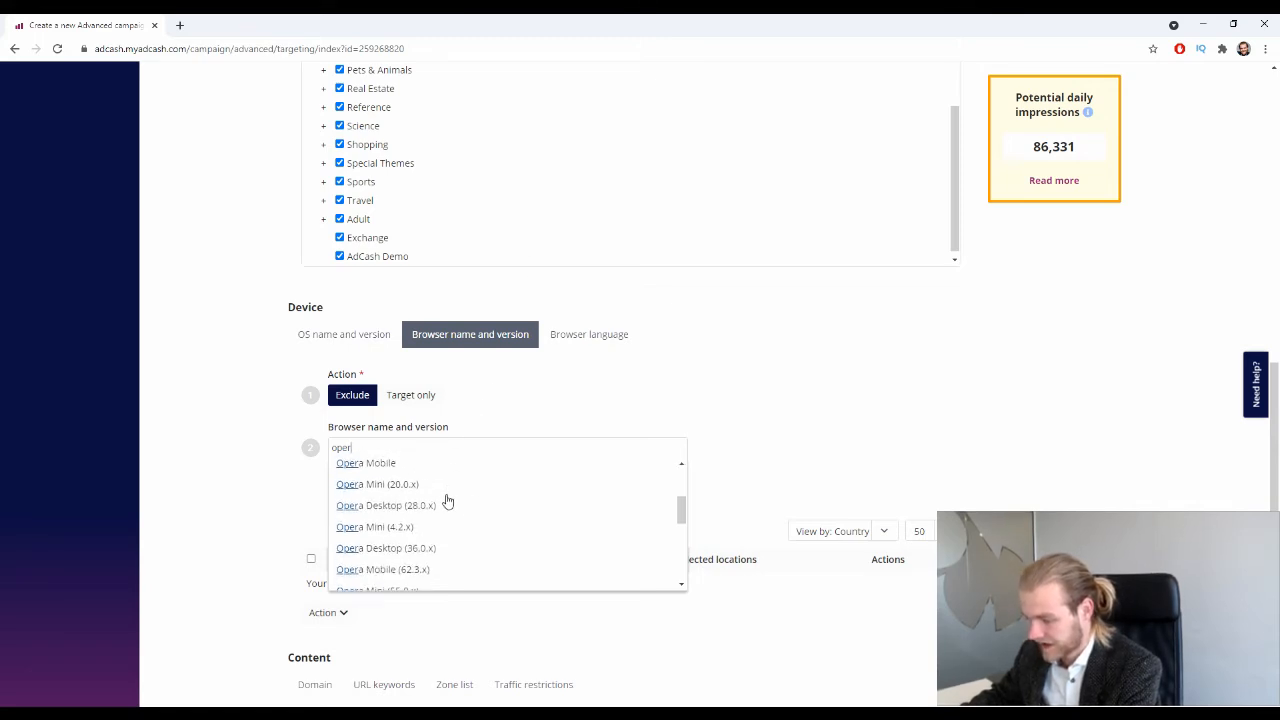
pyautogui.scroll(-2, 494, 506)
pyautogui.scroll(-1, 497, 505)
pyautogui.scroll(1, 497, 505)
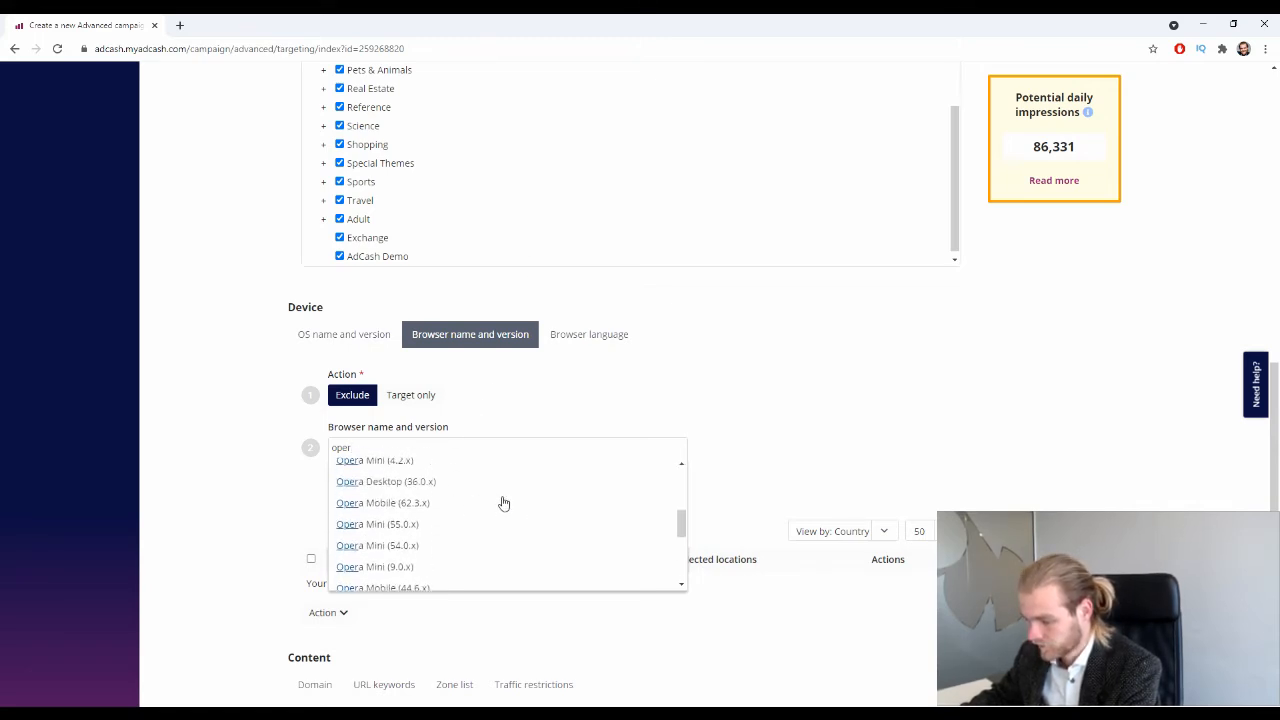
pyautogui.click(388, 503)
pyautogui.click(412, 483)
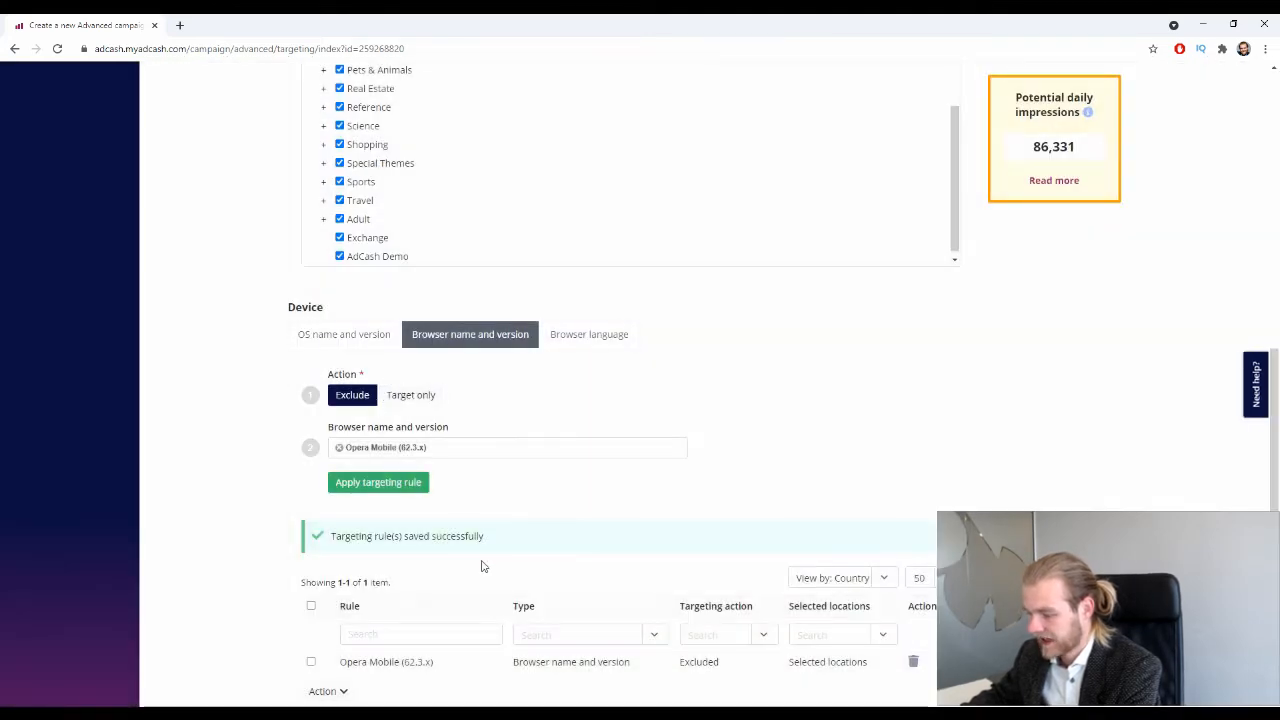
# Delete the Opera Mobile rule and bring up Browser language targeting.
pyautogui.scroll(-2, 481, 566)
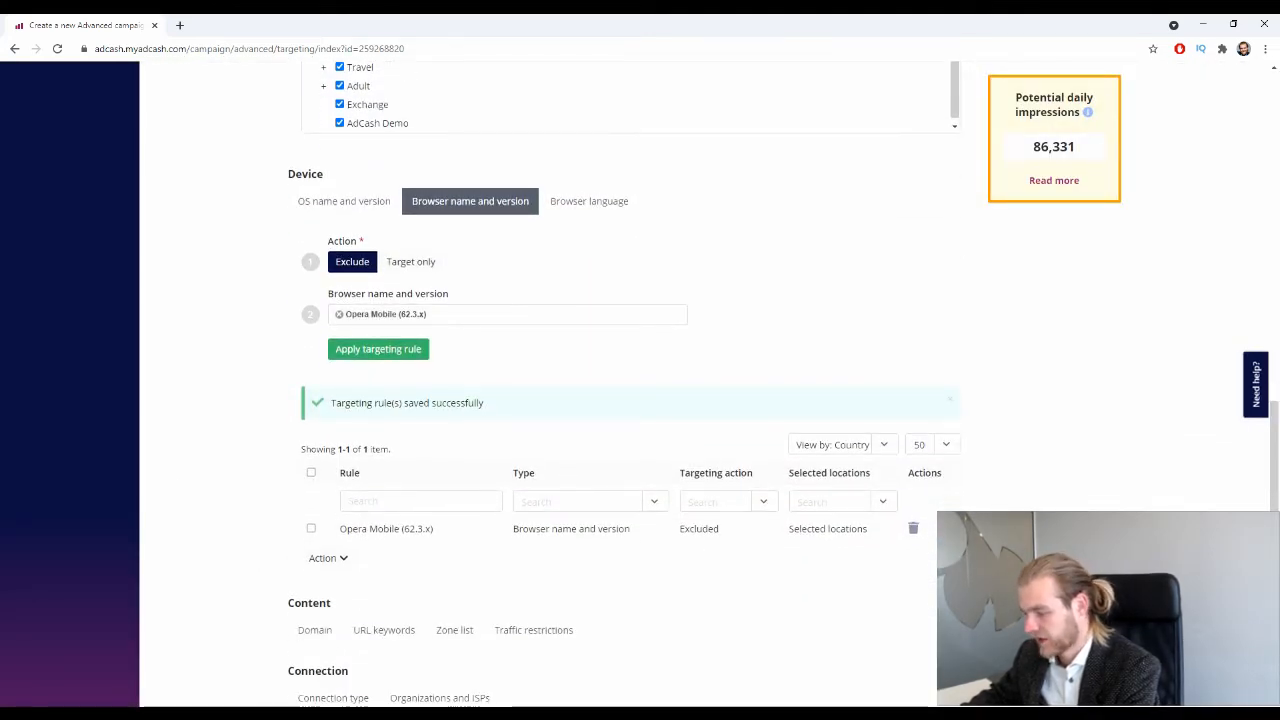
pyautogui.click(913, 528)
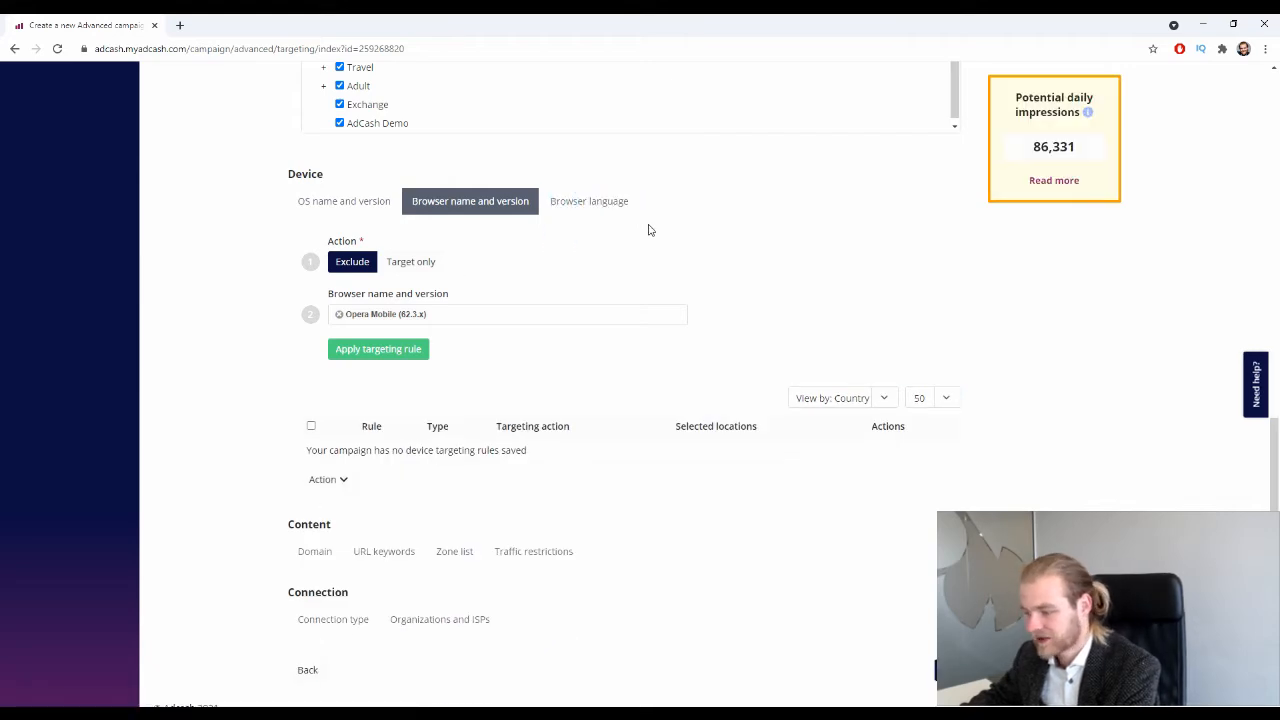
pyautogui.click(612, 204)
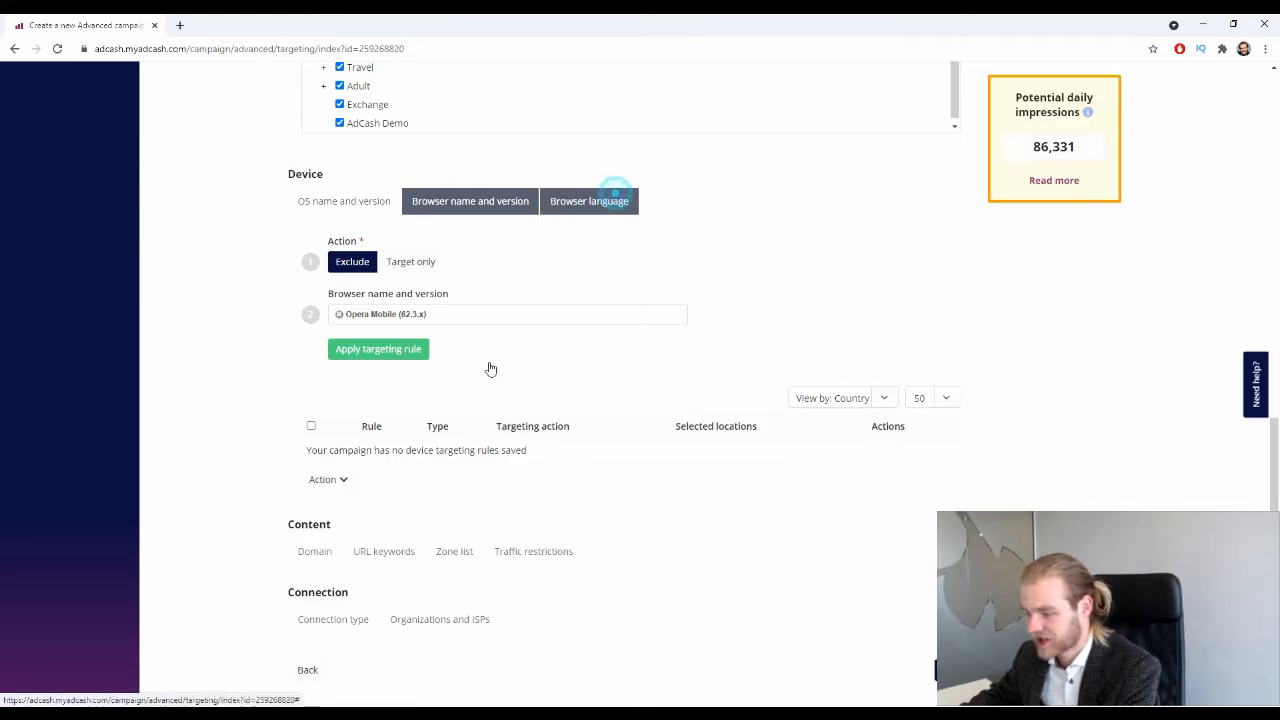
# Save a Target only rule for English (EN) browser language, dropping impressions to 73,628.
pyautogui.click(435, 266)
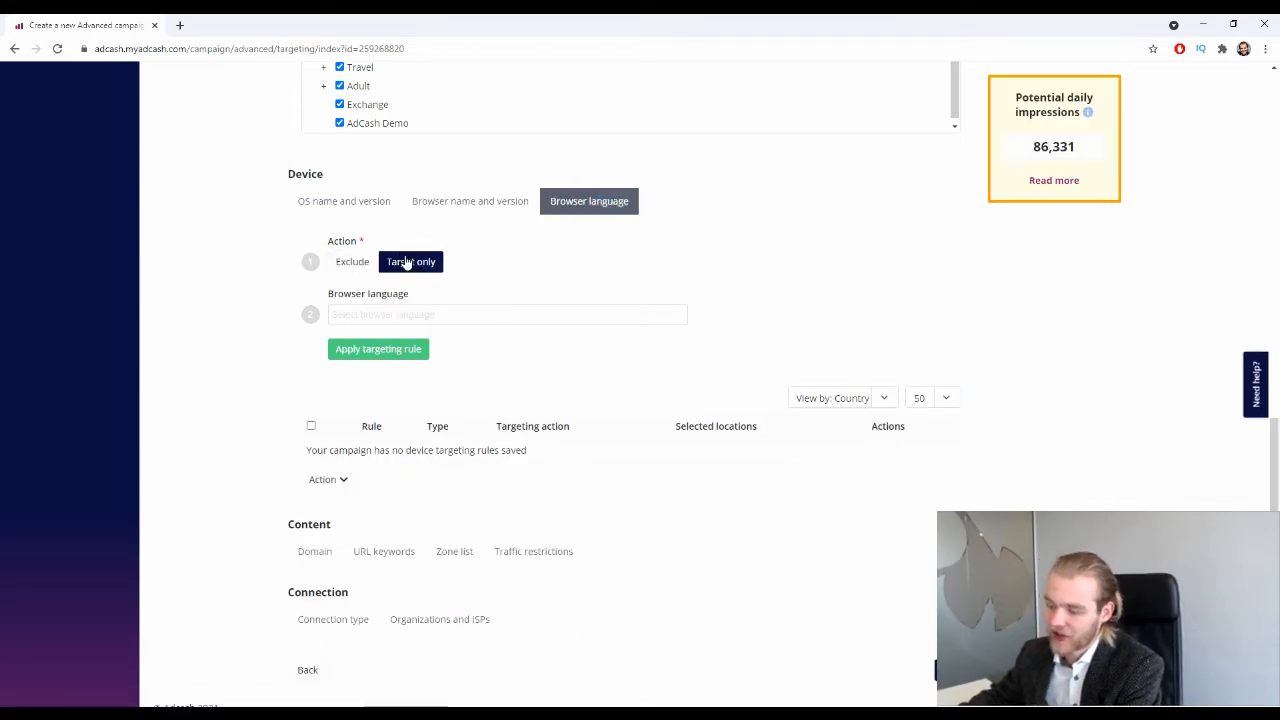
pyautogui.click(437, 318)
pyautogui.write('engl')
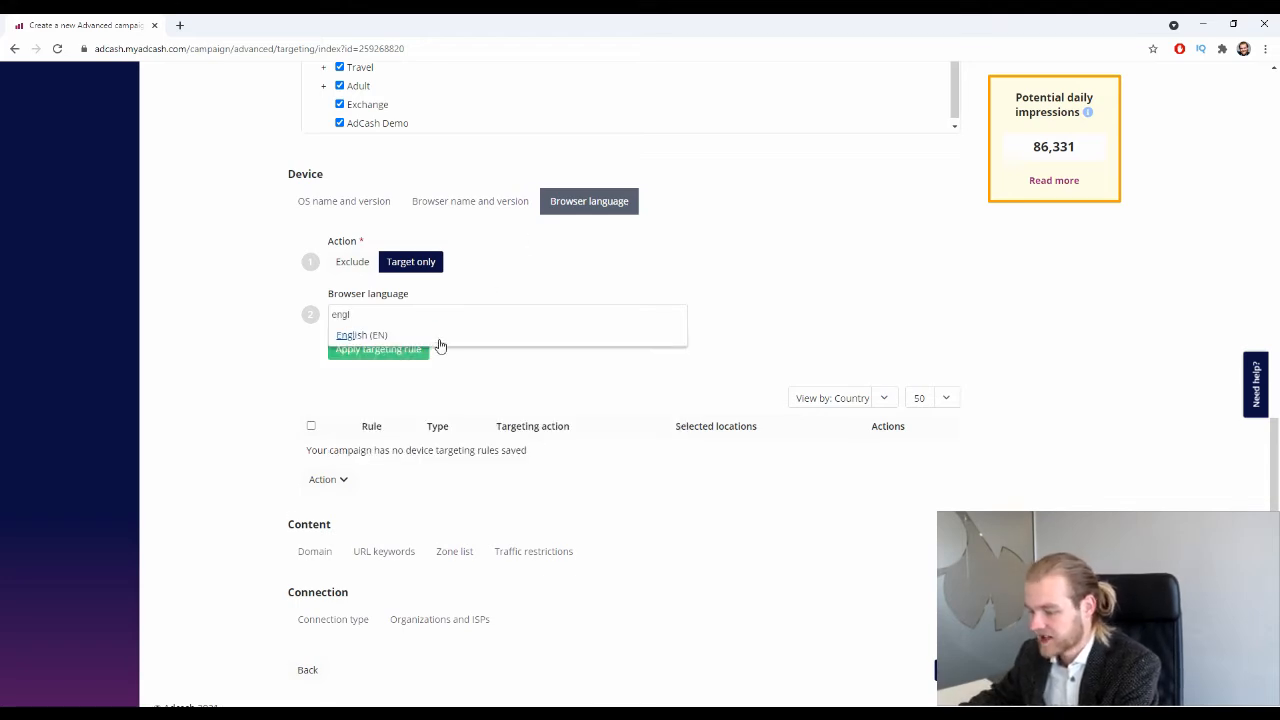
pyautogui.click(438, 340)
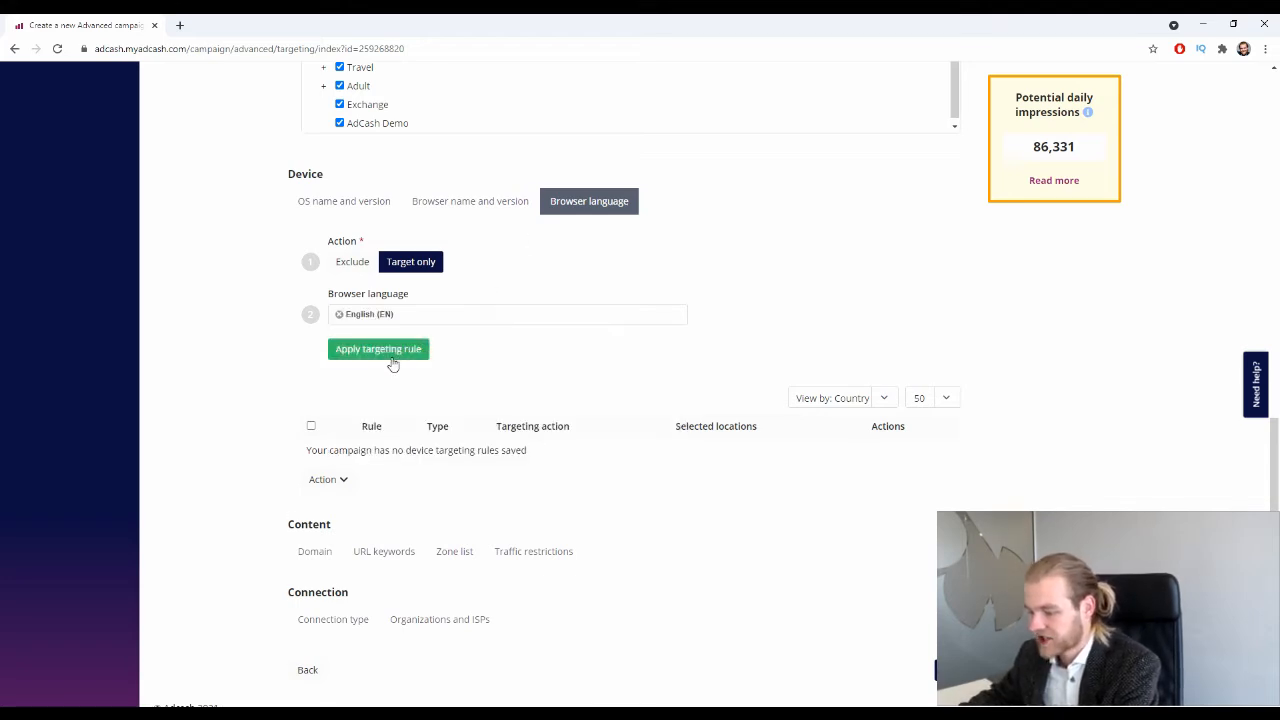
pyautogui.click(400, 350)
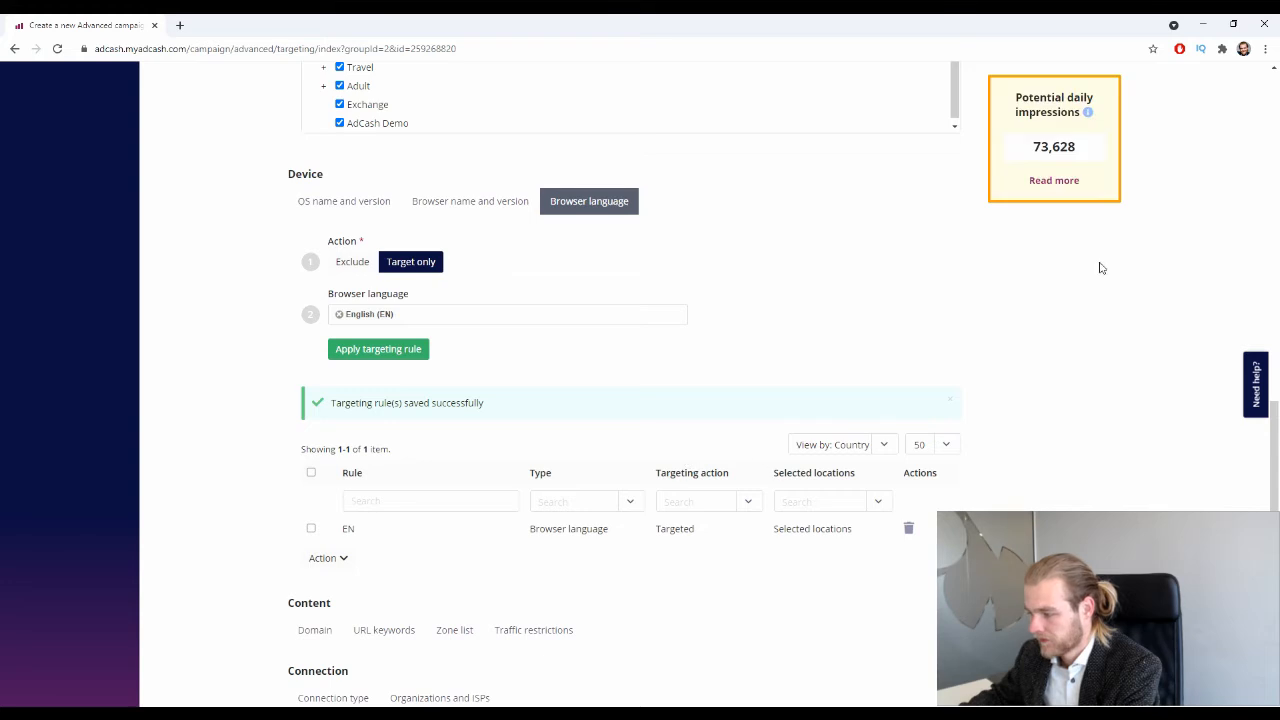
pyautogui.moveTo(1034, 152); pyautogui.dragTo(1098, 153)
pyautogui.click(1050, 314)
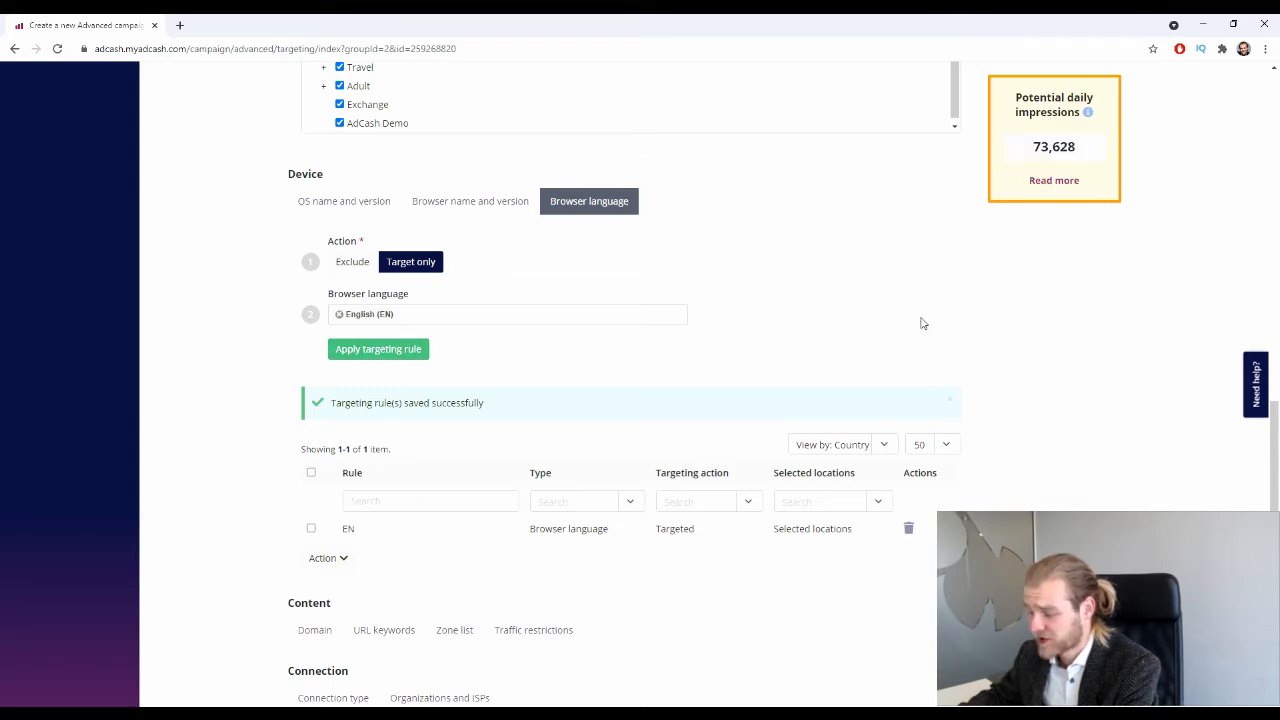
pyautogui.click(955, 402)
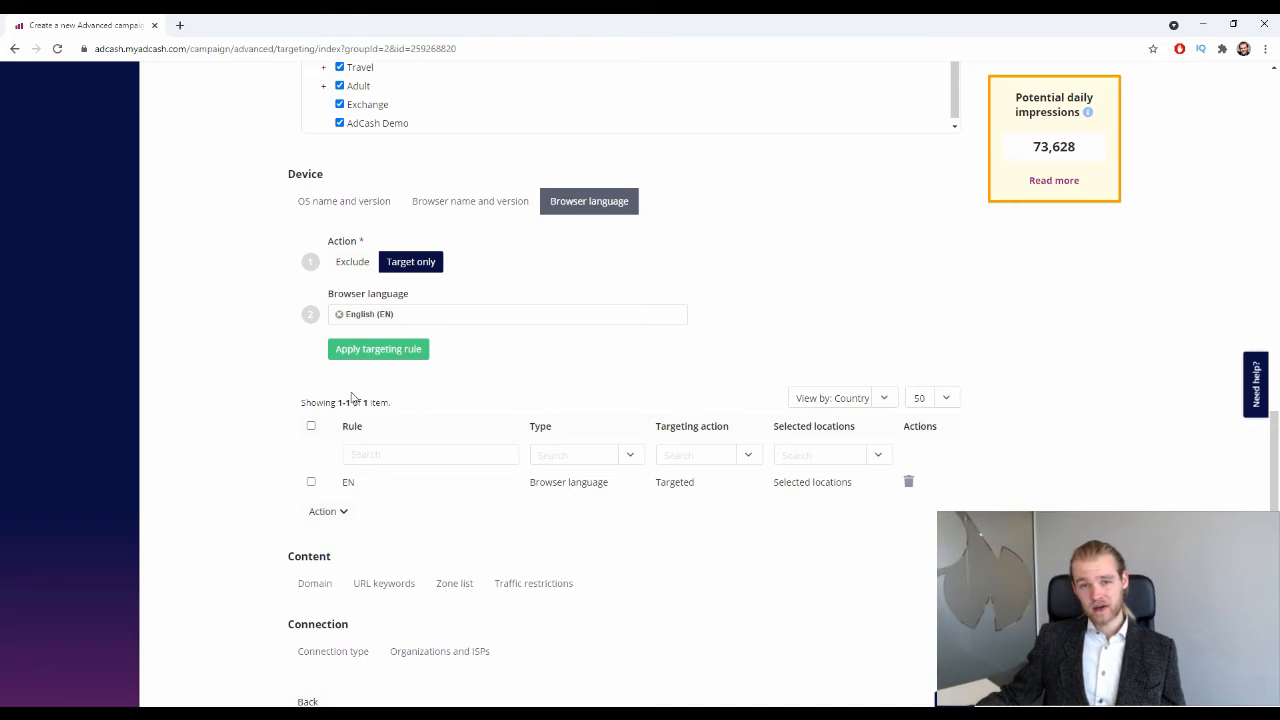
pyautogui.scroll(-1, 337, 331)
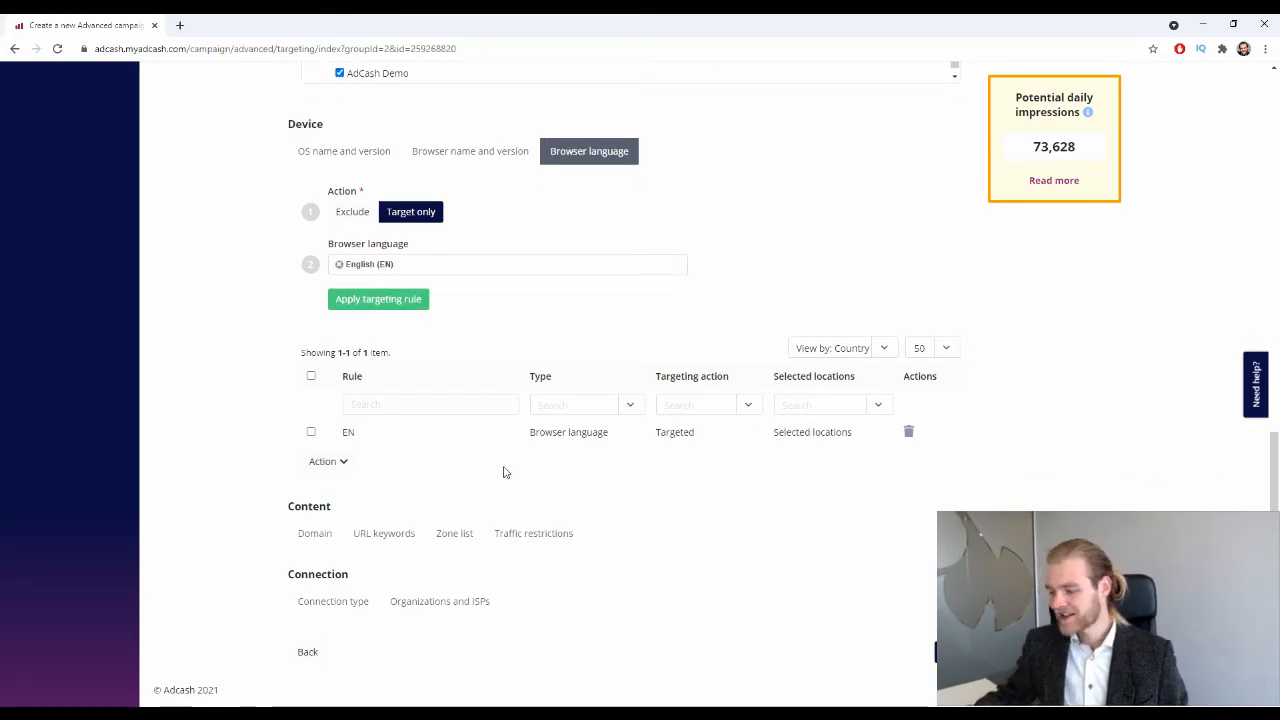
# Look over the Domain and URL keywords content targeting forms without adding rules.
pyautogui.moveTo(301, 507); pyautogui.dragTo(350, 514)
pyautogui.click(321, 532)
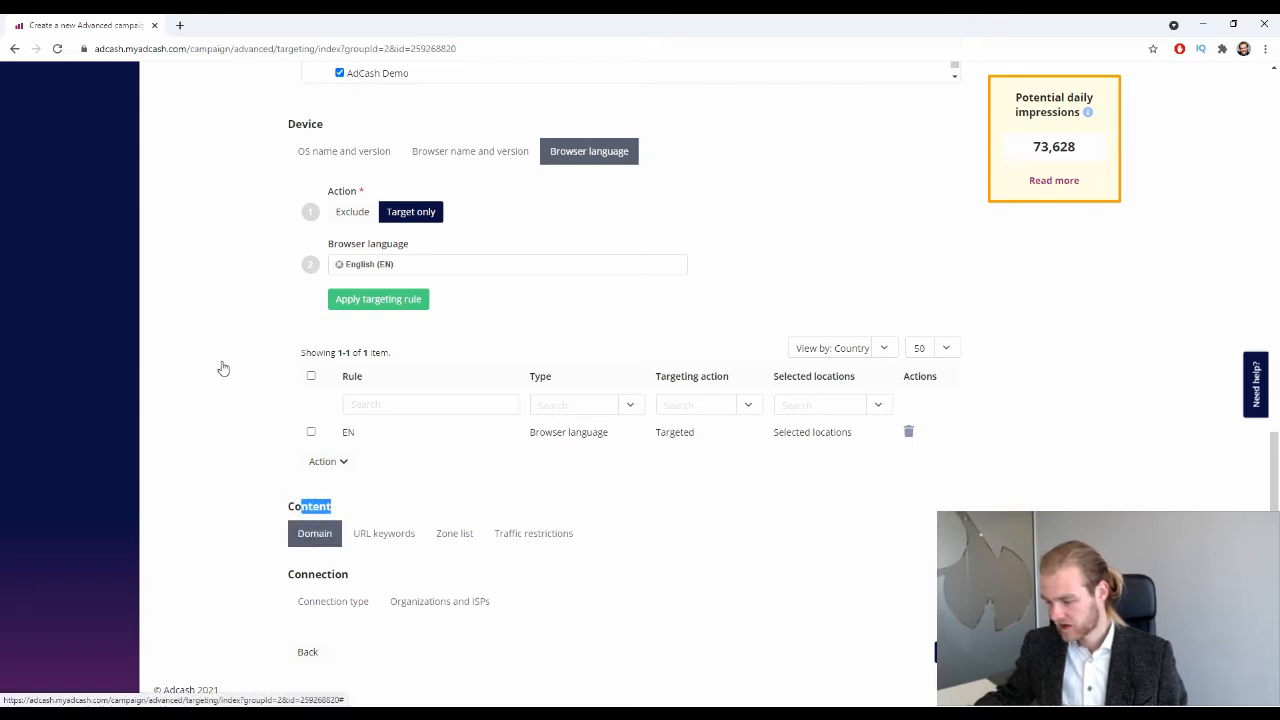
pyautogui.scroll(-3, 222, 349)
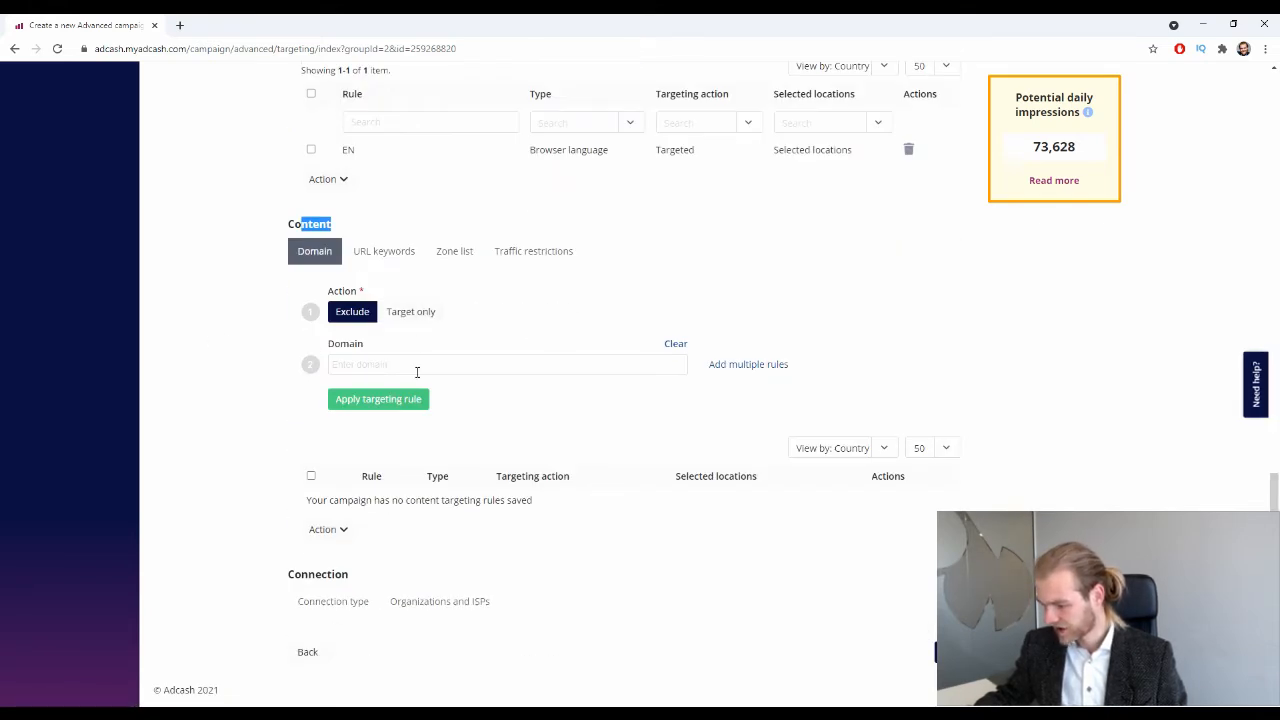
pyautogui.click(417, 362)
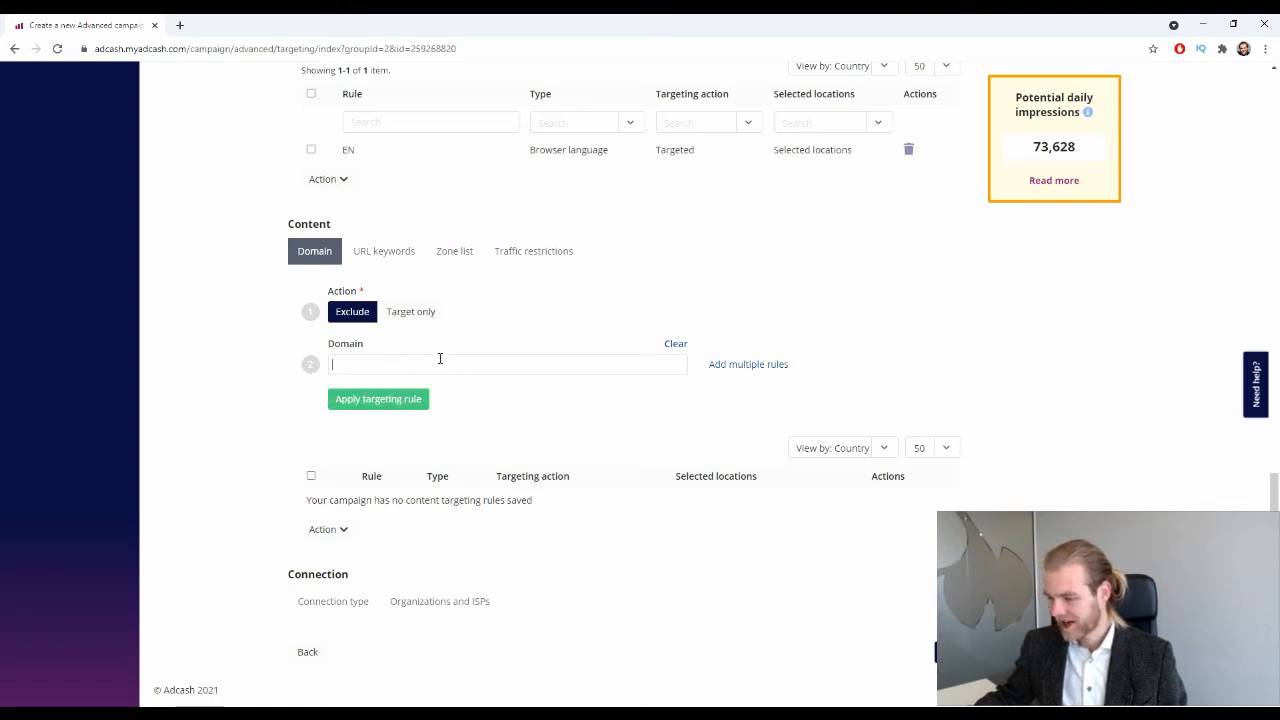
pyautogui.scroll(2, 430, 230)
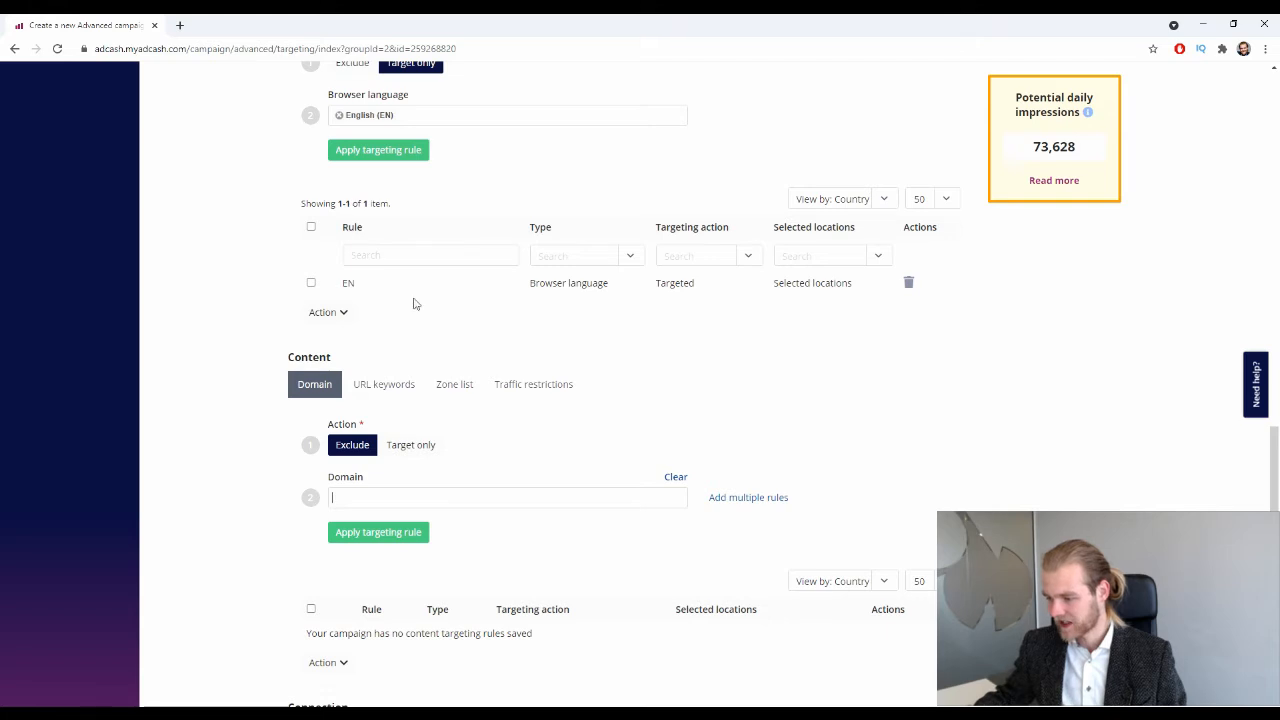
pyautogui.scroll(-1, 405, 310)
pyautogui.click(391, 317)
pyautogui.scroll(-1, 250, 352)
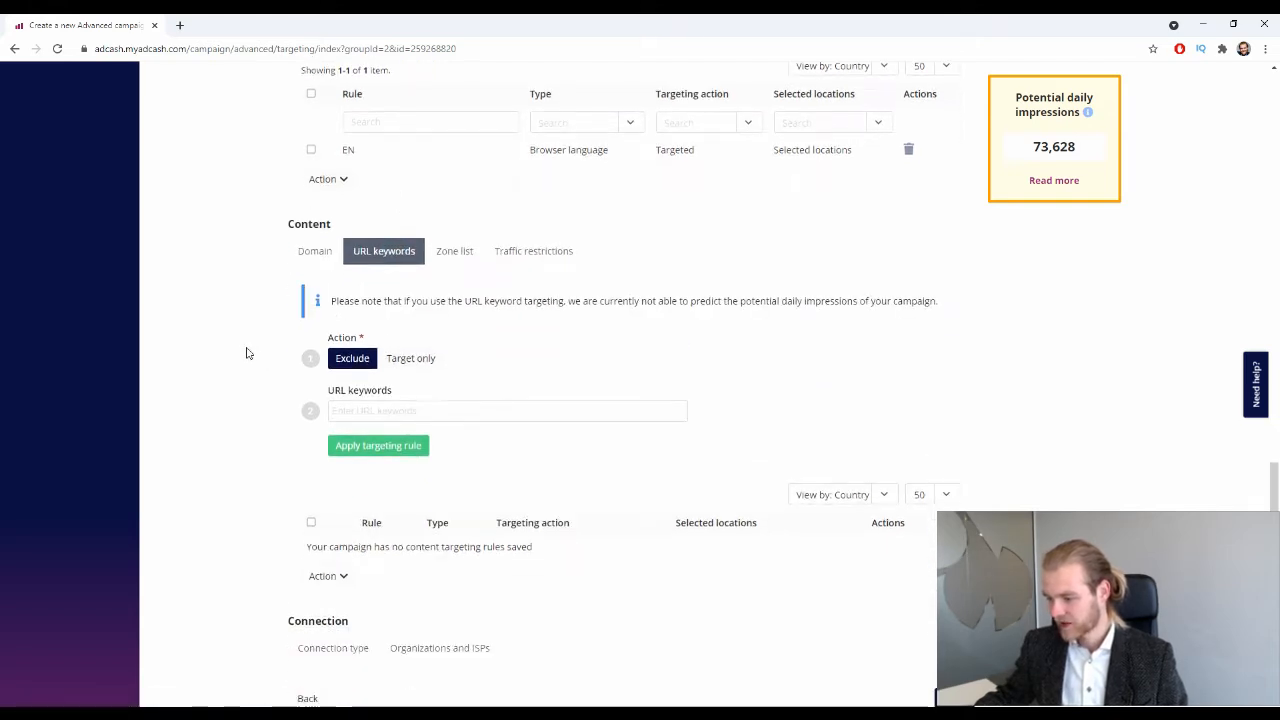
# Check Zone list and Traffic restrictions, keeping adult traffic disallowed, and end on Zone list.
pyautogui.click(454, 251)
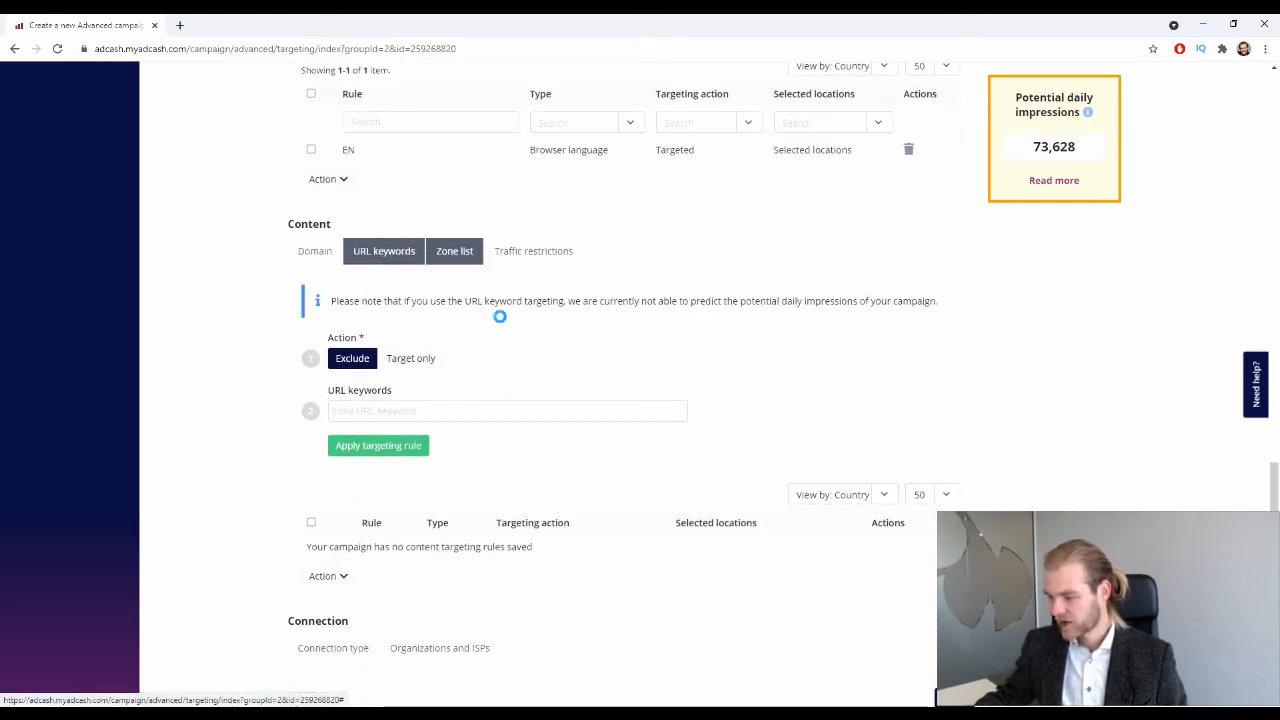
pyautogui.click(574, 274)
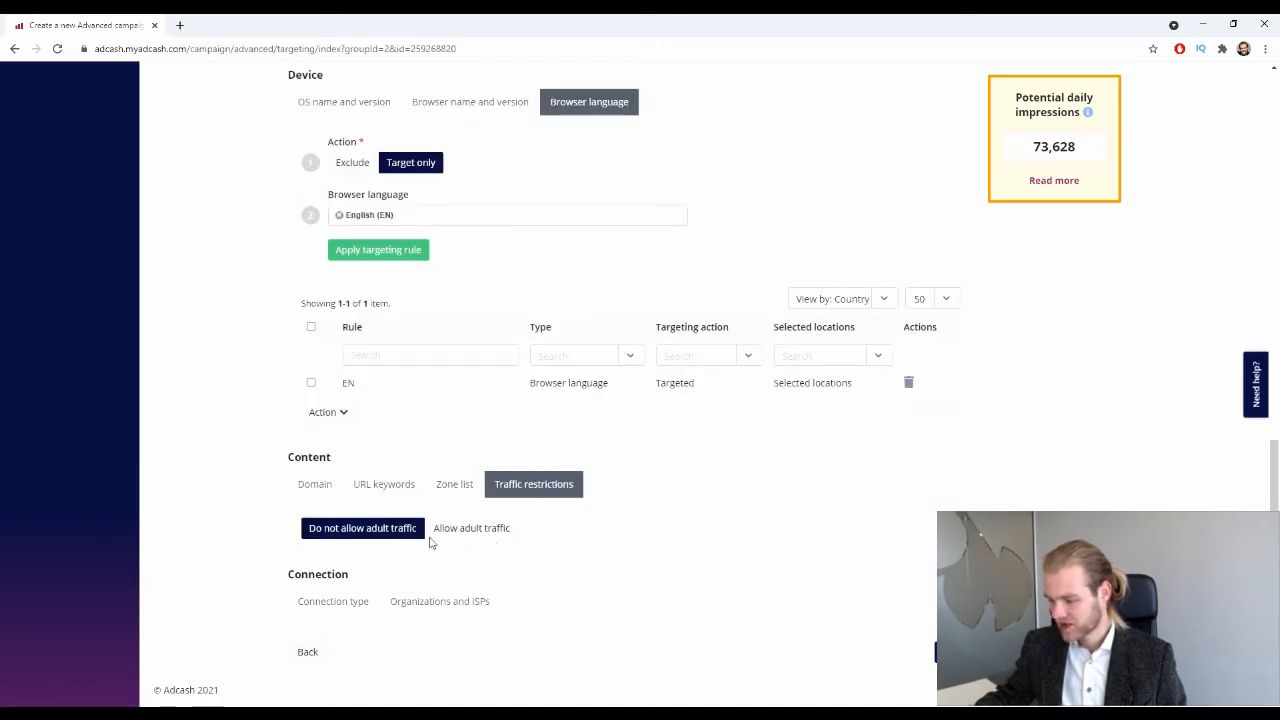
pyautogui.click(349, 538)
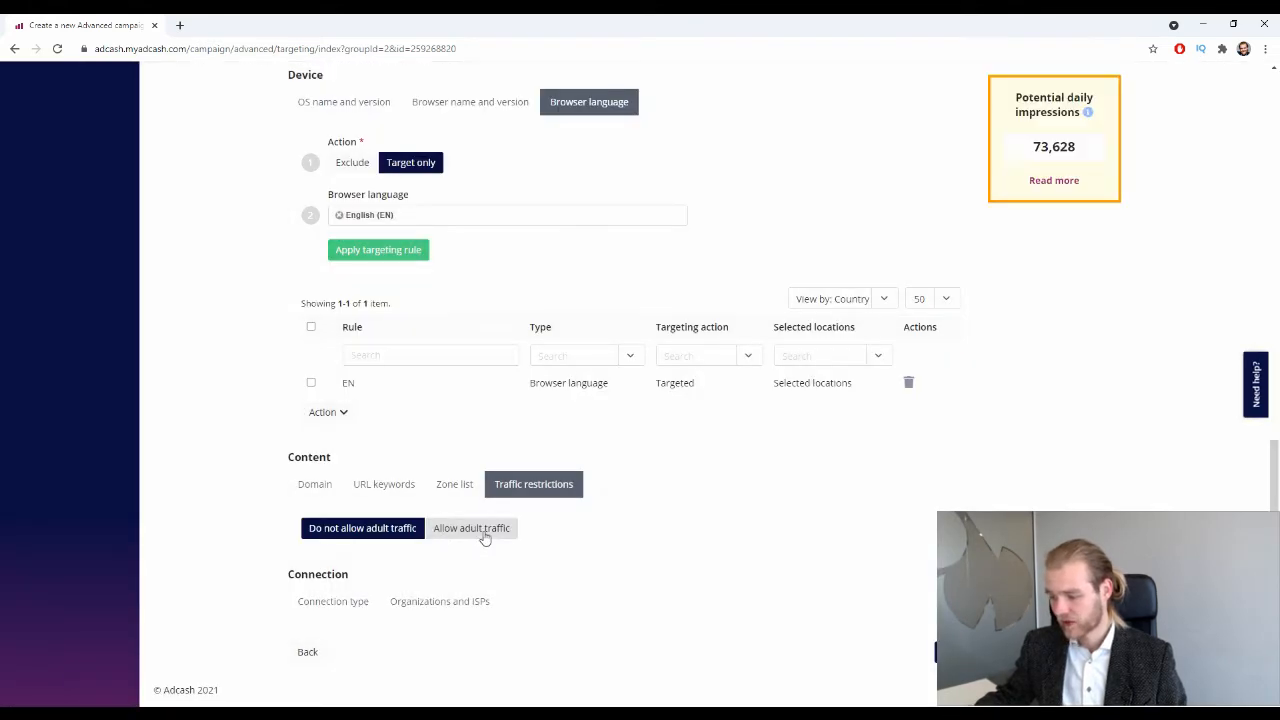
pyautogui.click(444, 488)
pyautogui.scroll(-3, 444, 488)
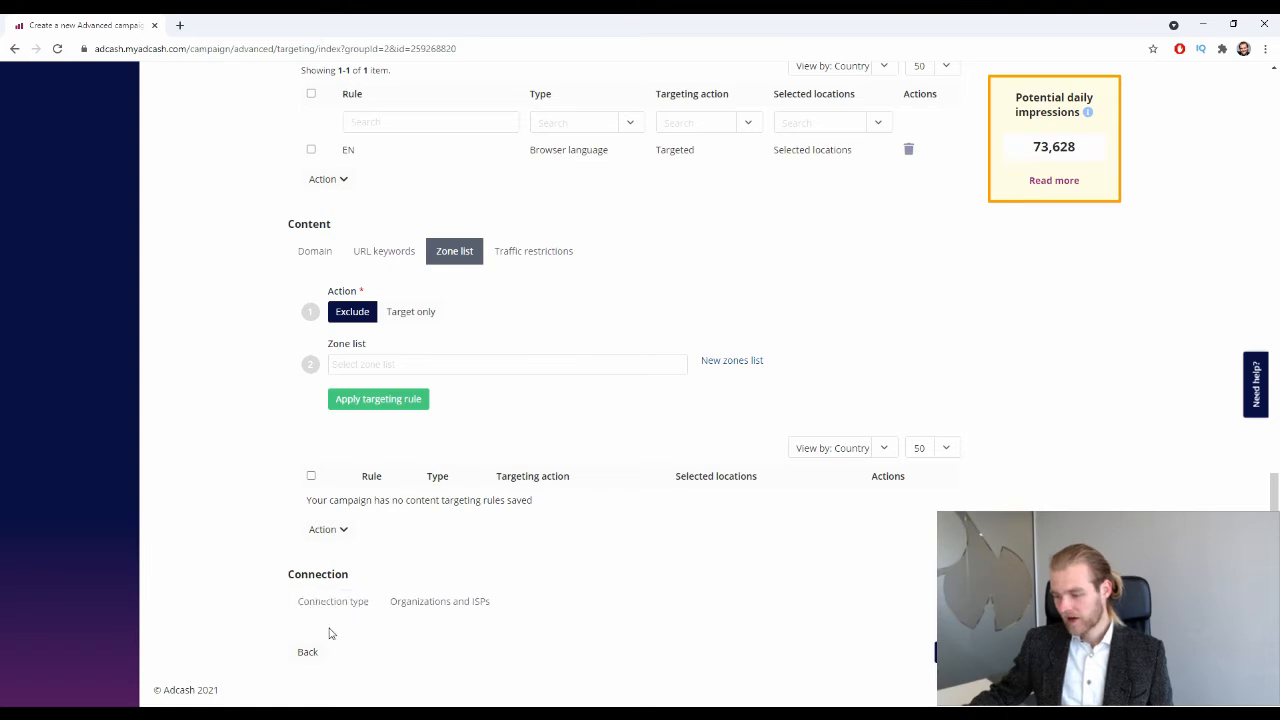
pyautogui.moveTo(347, 578); pyautogui.dragTo(325, 577)
# Open Connection type targeting, toggle the rule to target-only and back to exclude, then browse the types.
pyautogui.click(350, 603)
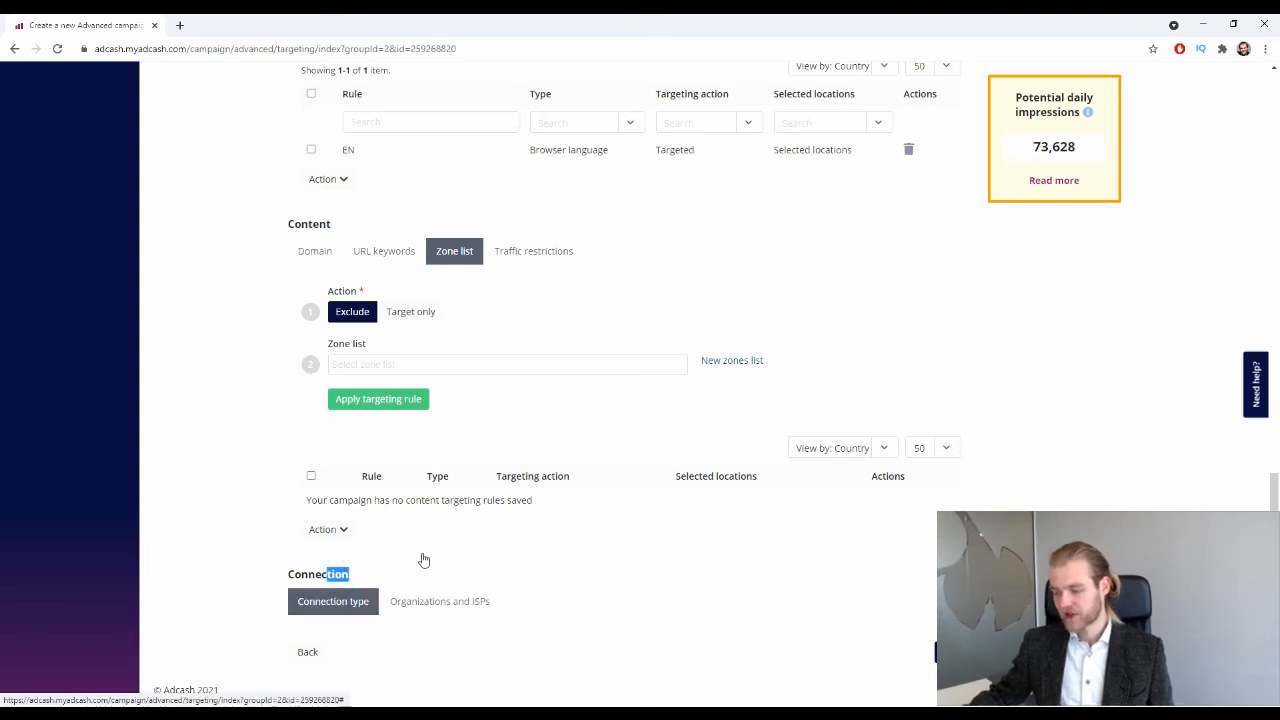
pyautogui.scroll(-3, 404, 560)
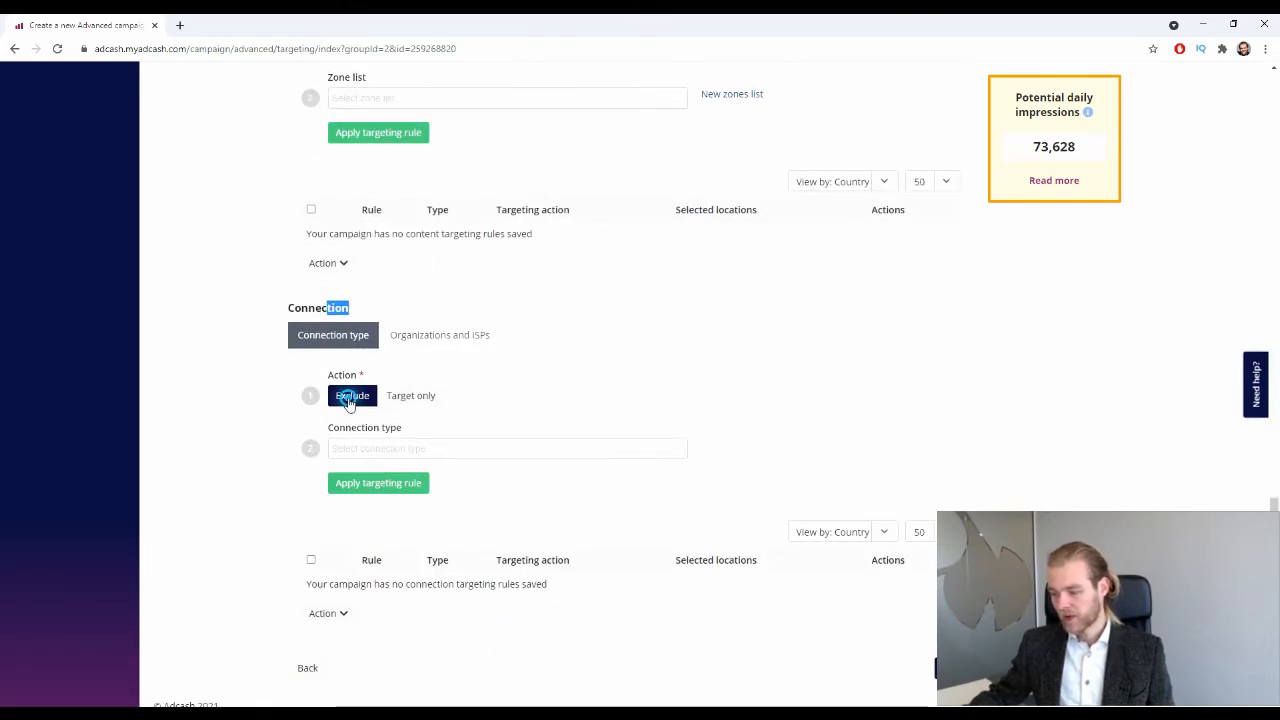
pyautogui.click(417, 398)
pyautogui.click(344, 393)
pyautogui.click(407, 452)
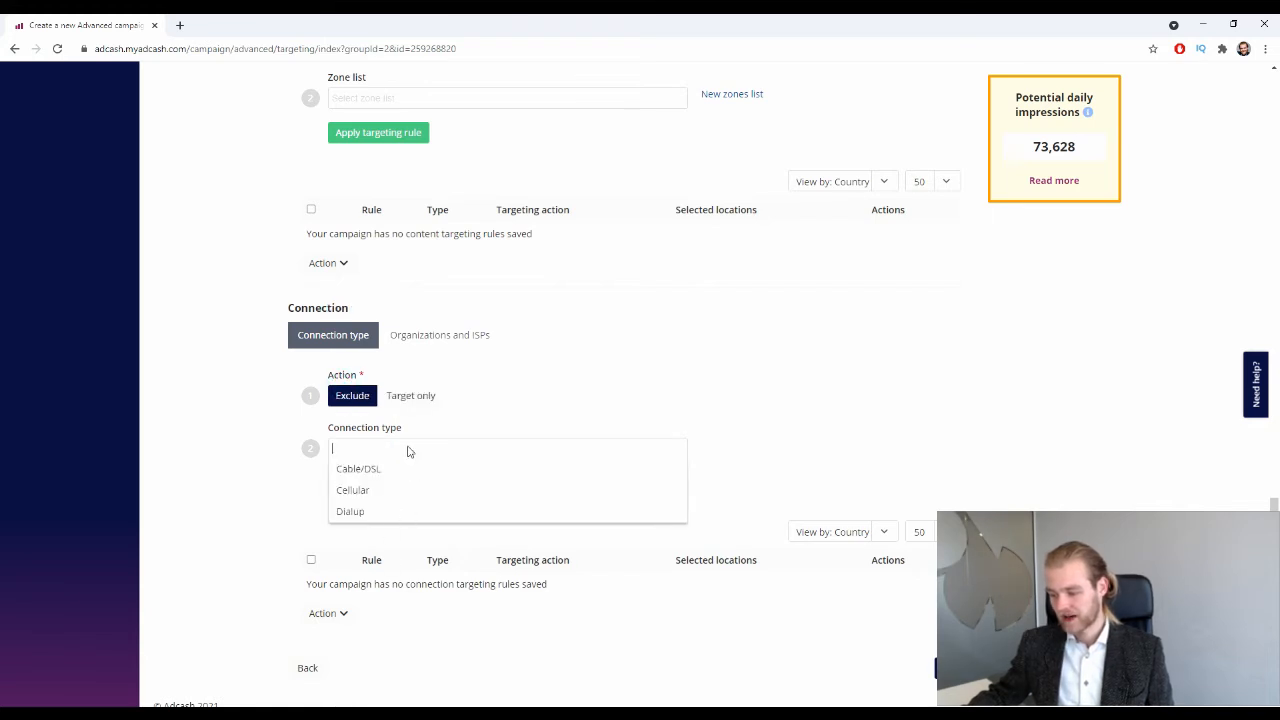
pyautogui.click(443, 398)
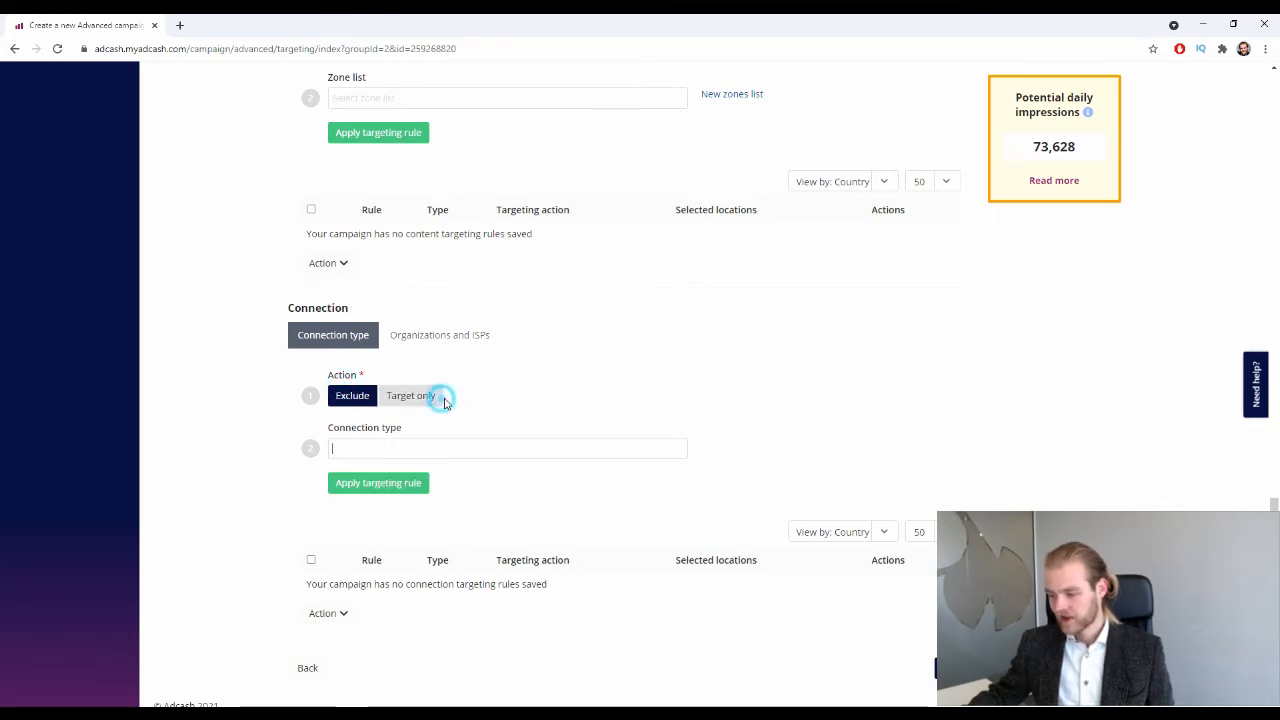
# Search Organizations and ISPs for 'at&t', add AT&T (US), then remove it again.
pyautogui.click(487, 338)
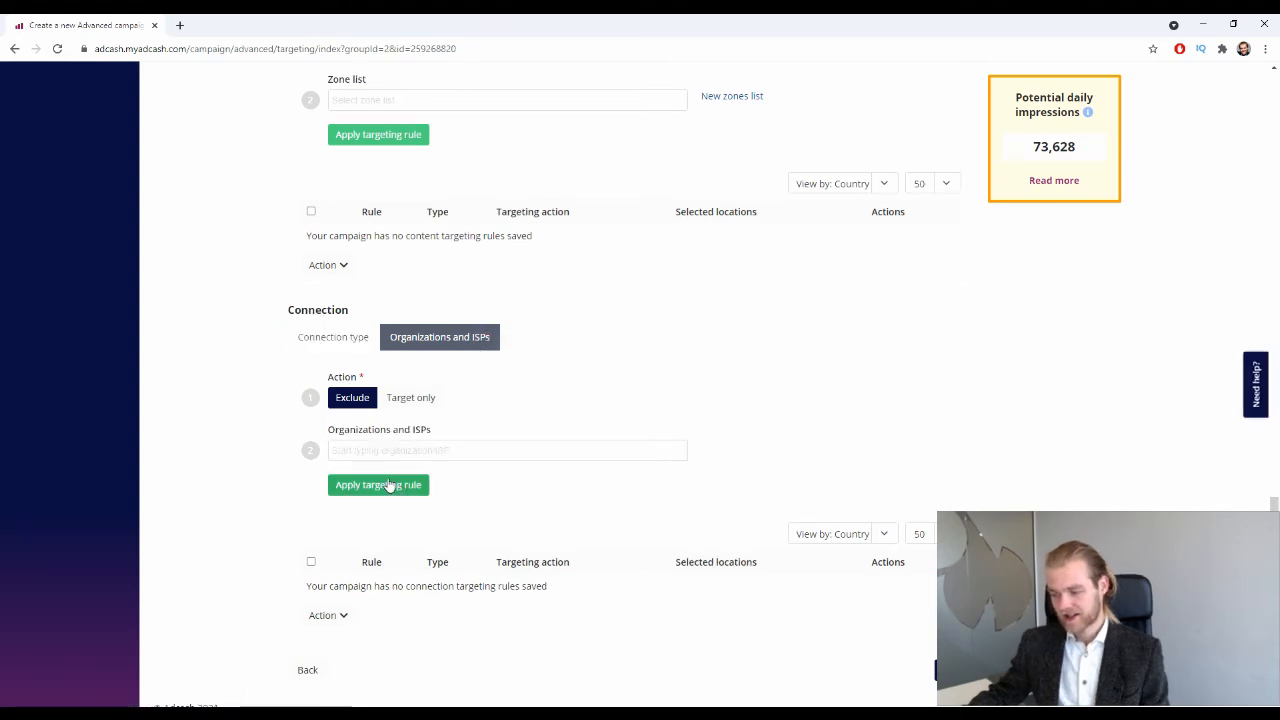
pyautogui.click(414, 446)
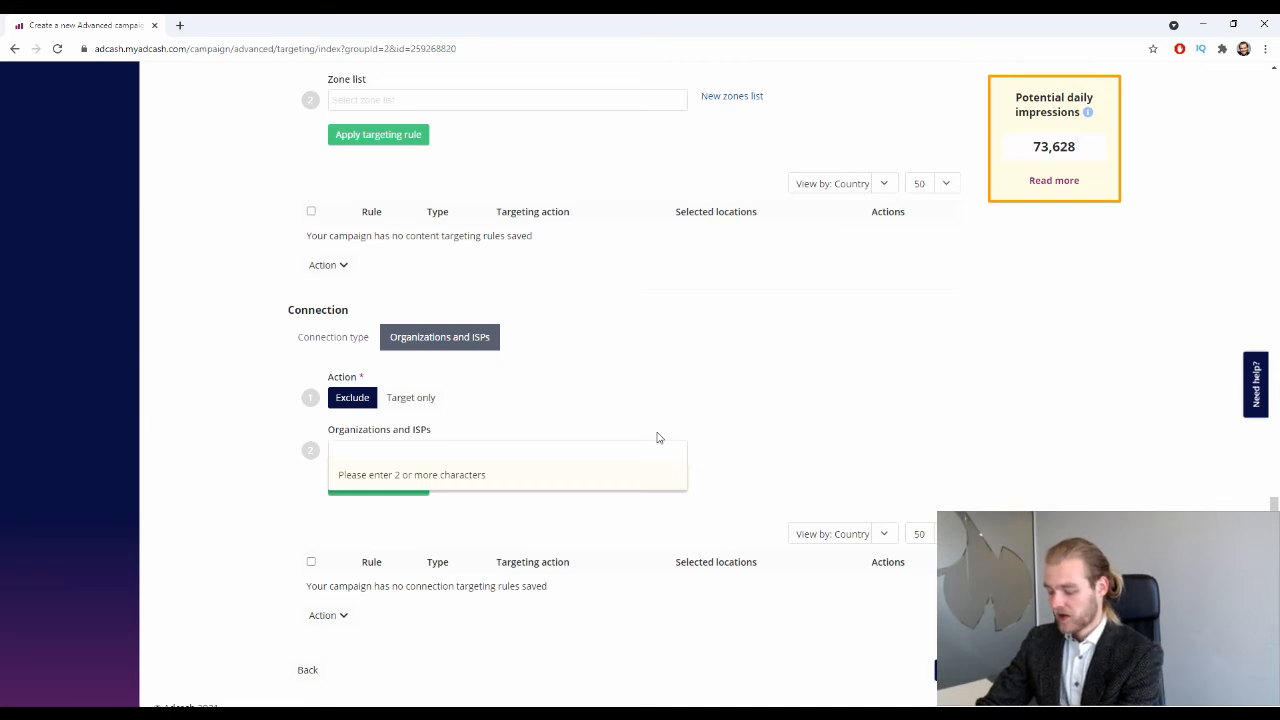
pyautogui.write('ayt')
pyautogui.press('BackSpace')
pyautogui.write('t')
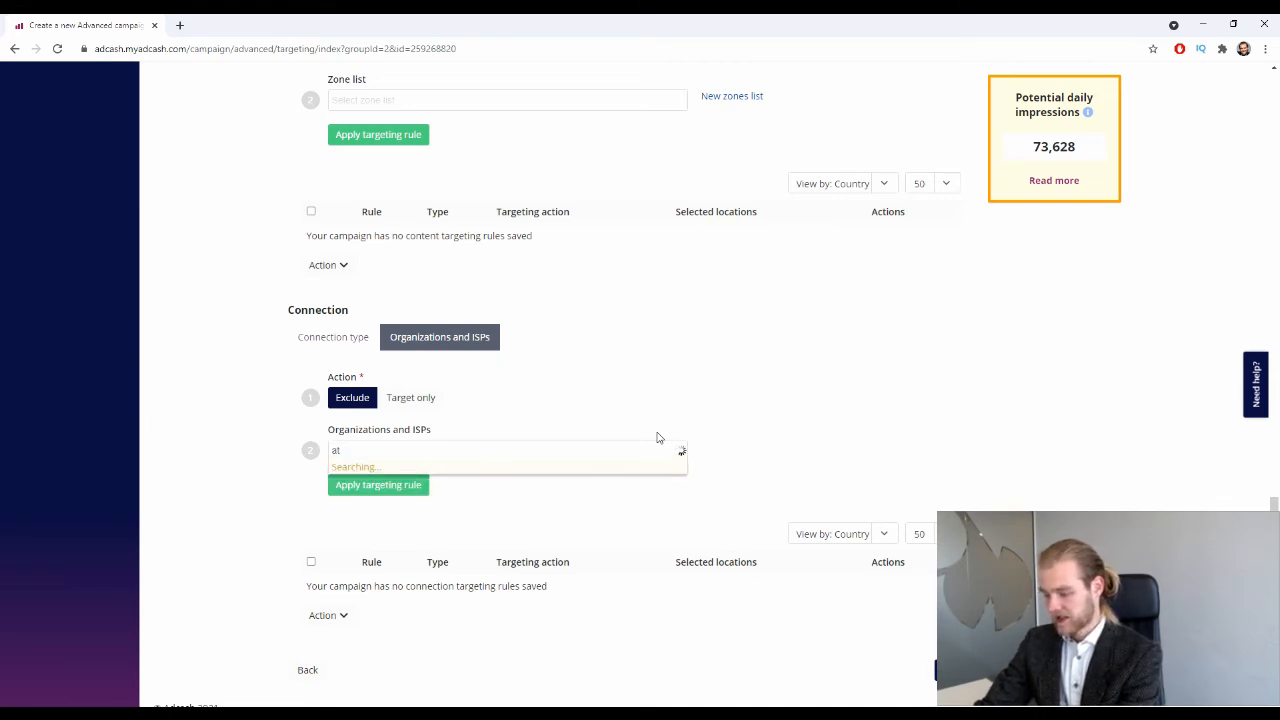
pyautogui.write('&t')
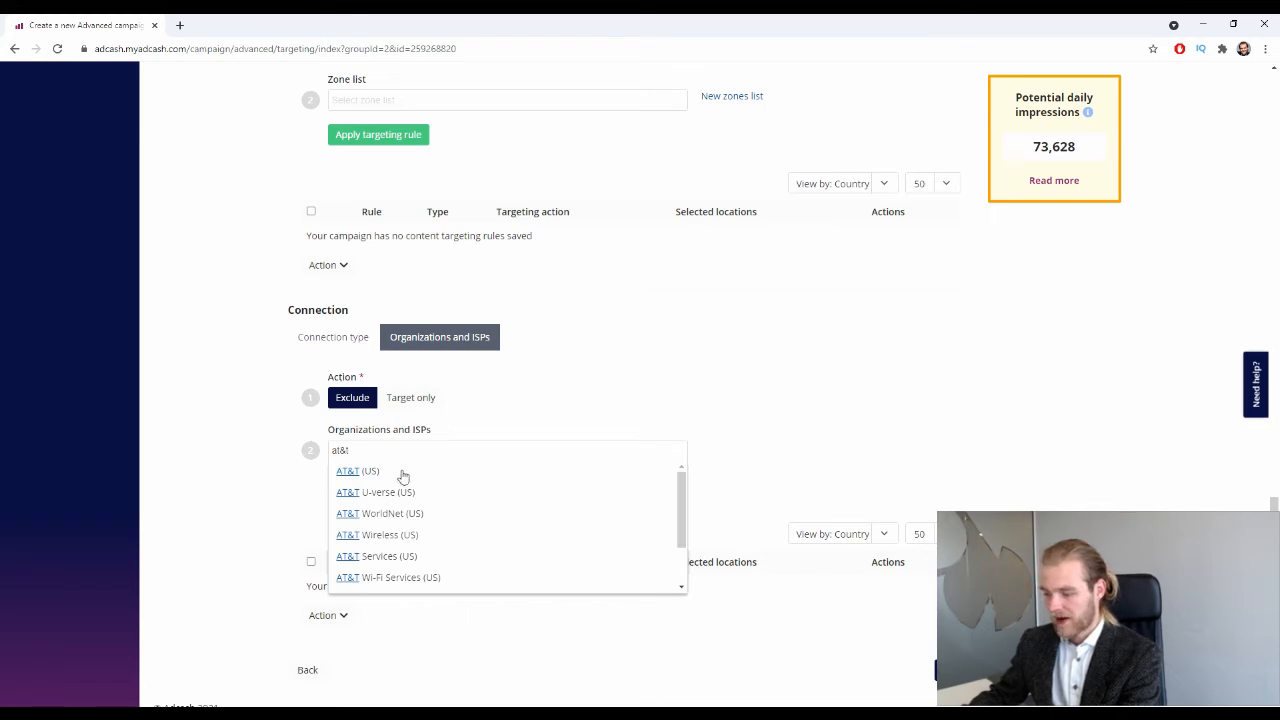
pyautogui.click(553, 475)
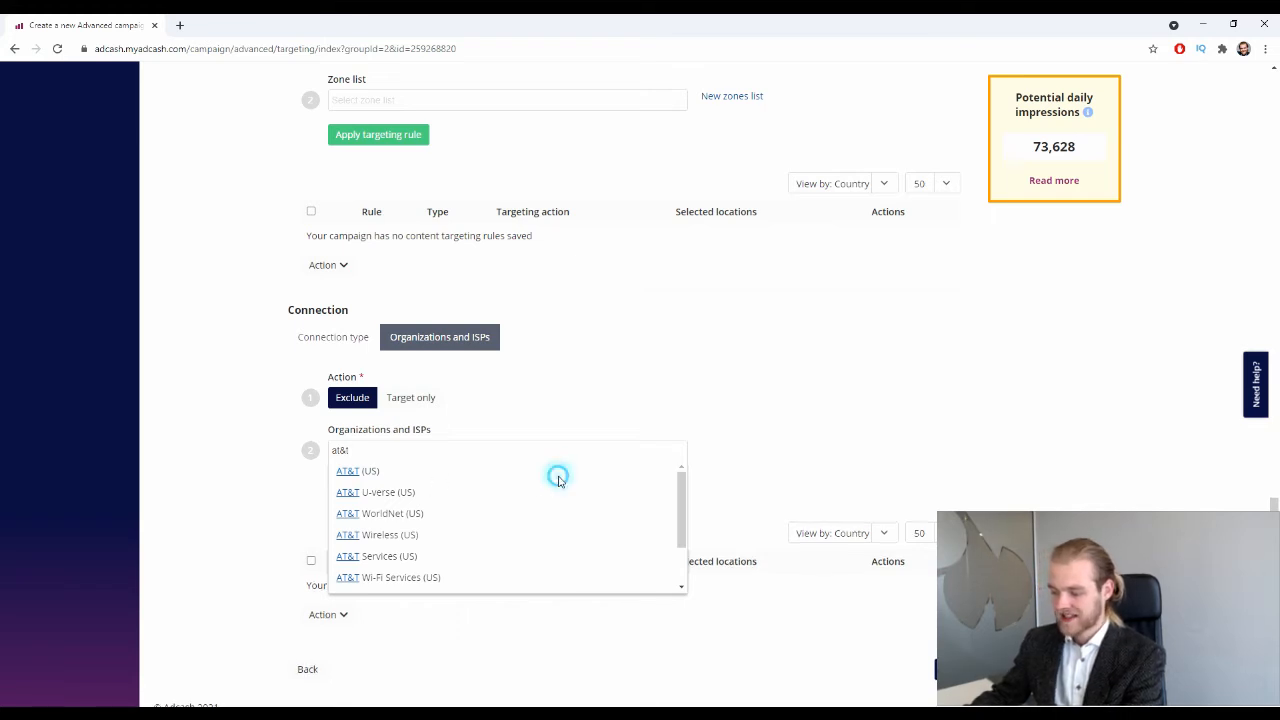
pyautogui.click(339, 451)
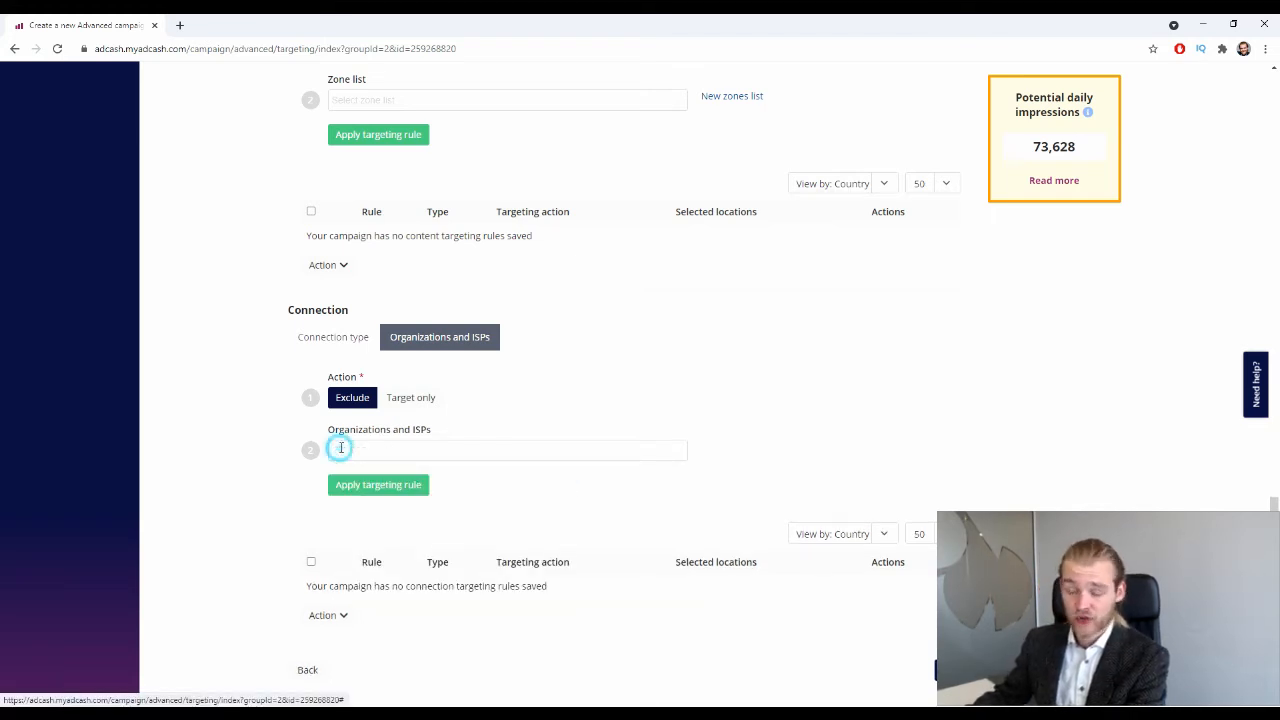
pyautogui.scroll(-1, 731, 398)
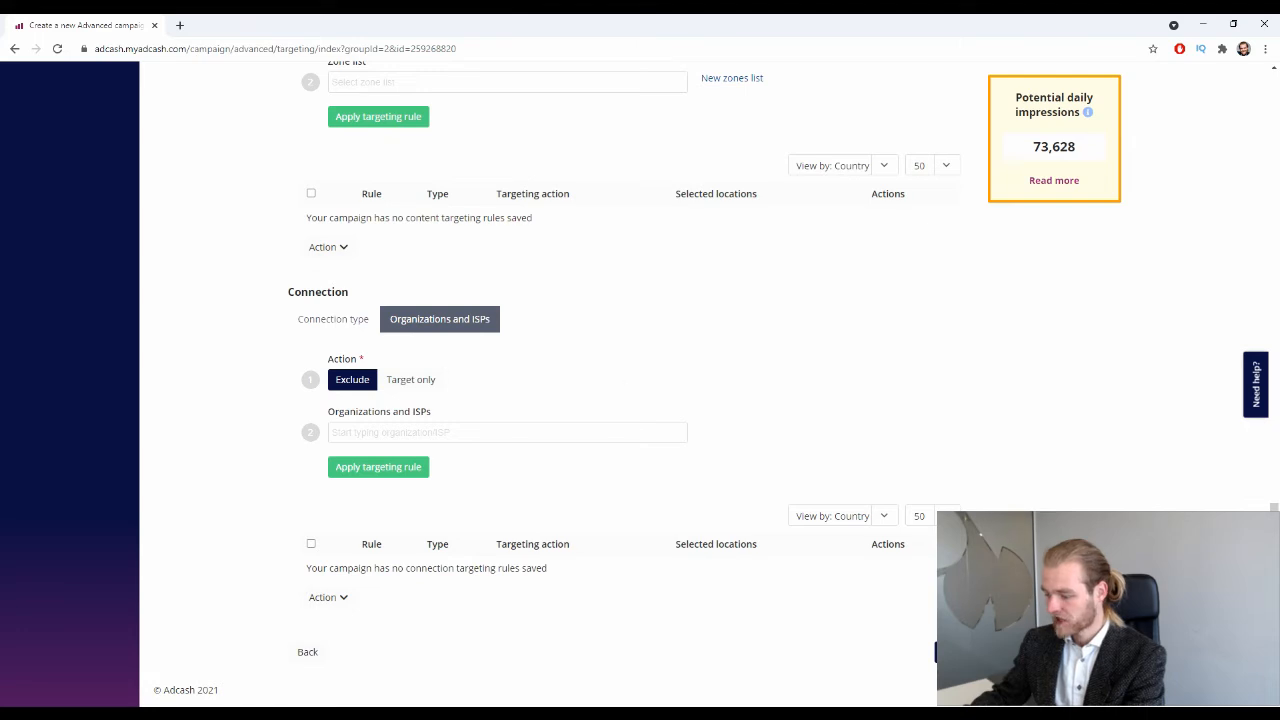
# Continue to the Creatives step and choose In-Page push as the creative type.
pyautogui.click(934, 656)
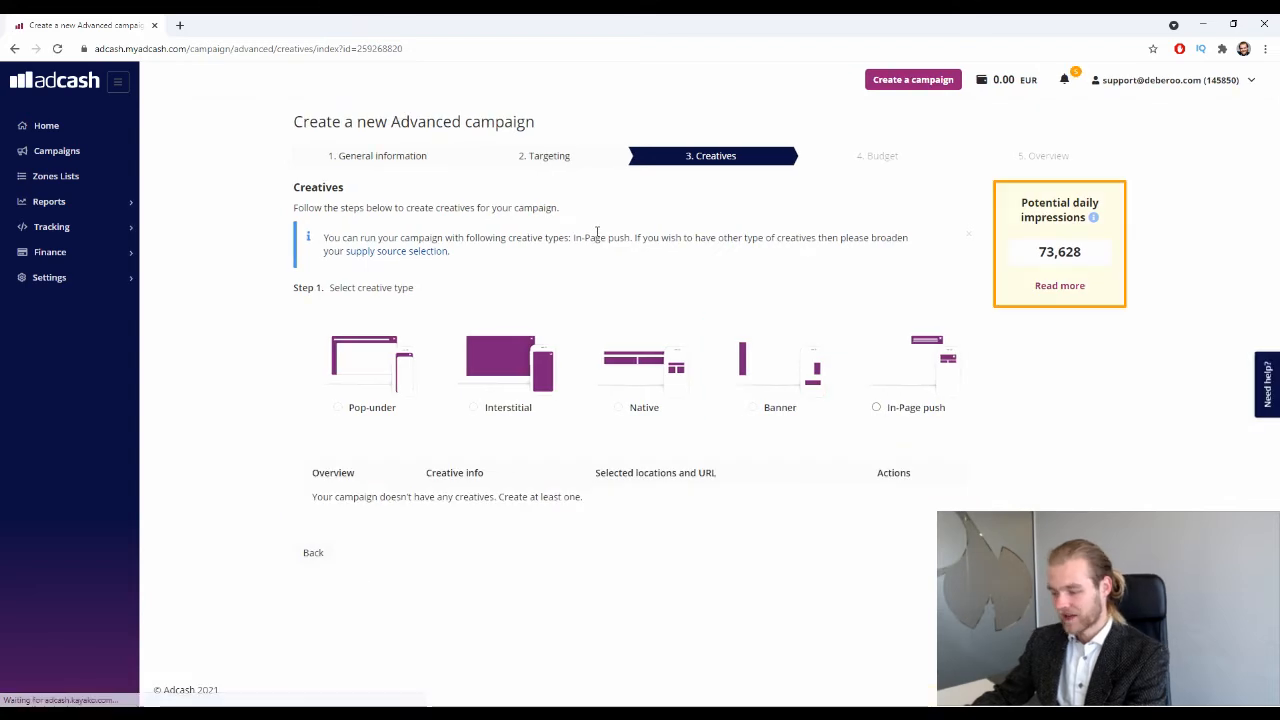
pyautogui.click(930, 380)
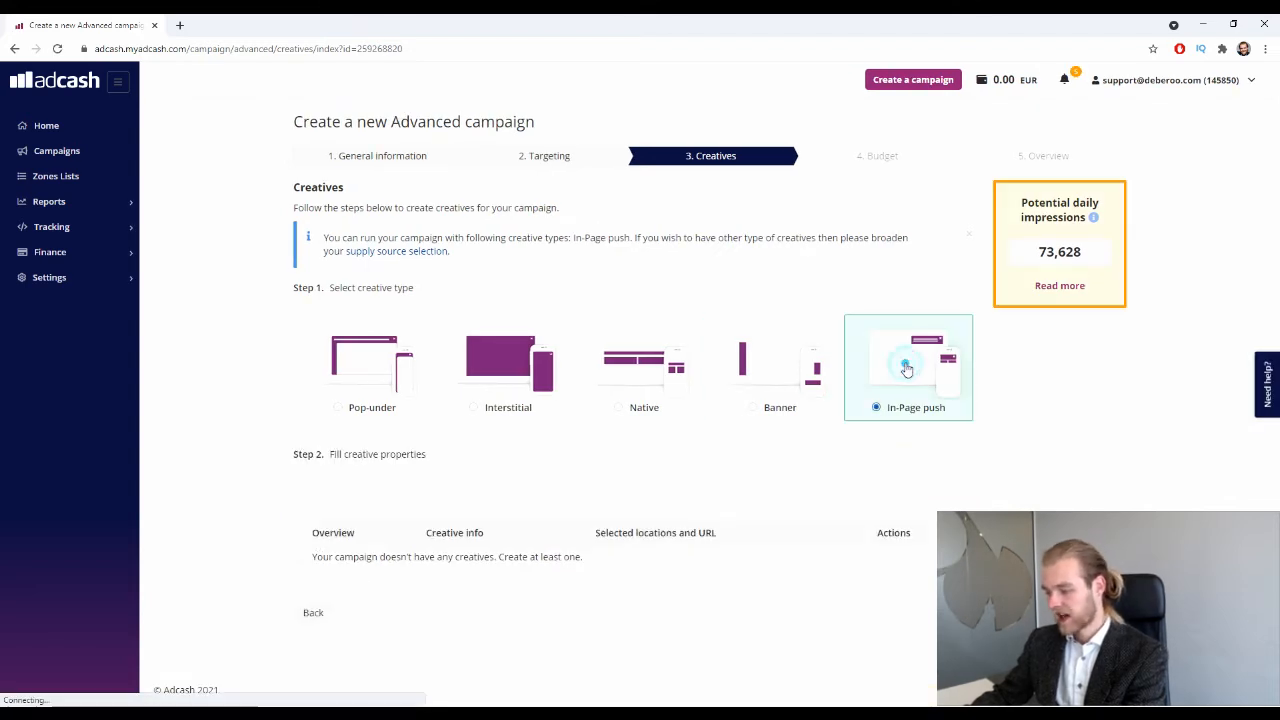
pyautogui.scroll(-3, 920, 363)
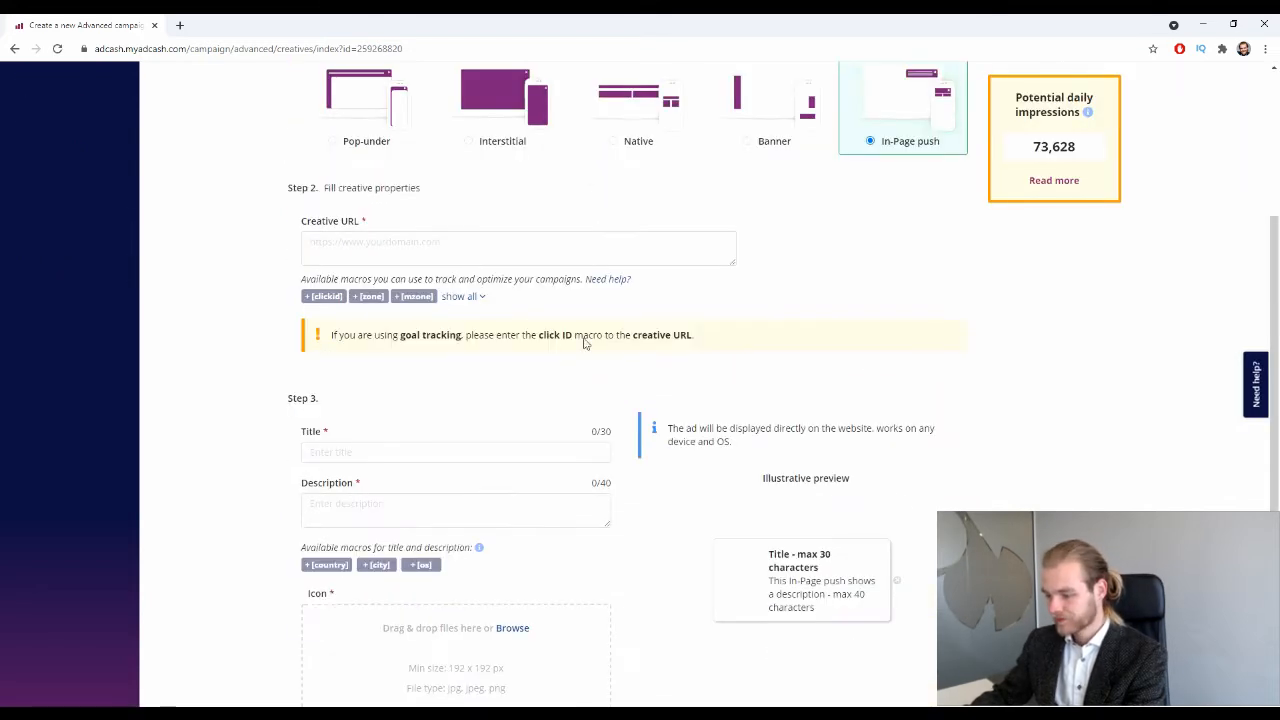
pyautogui.click(521, 252)
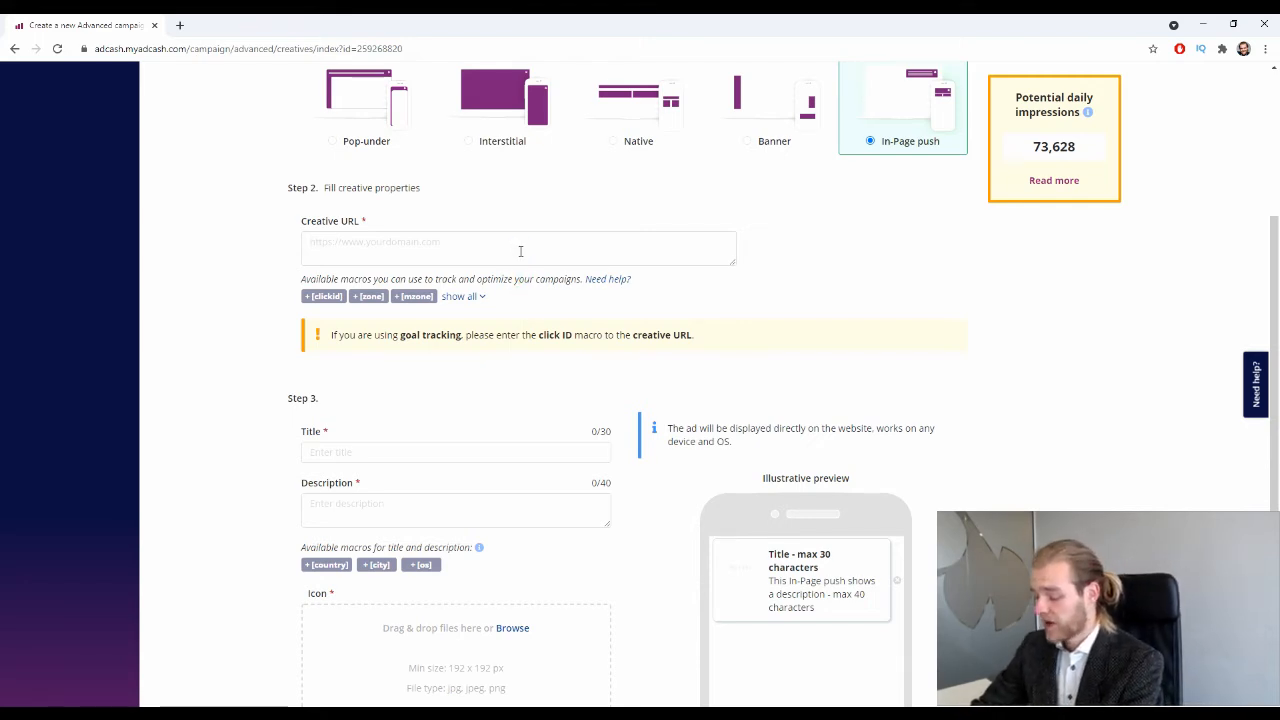
pyautogui.write('https://deberoo.com/')
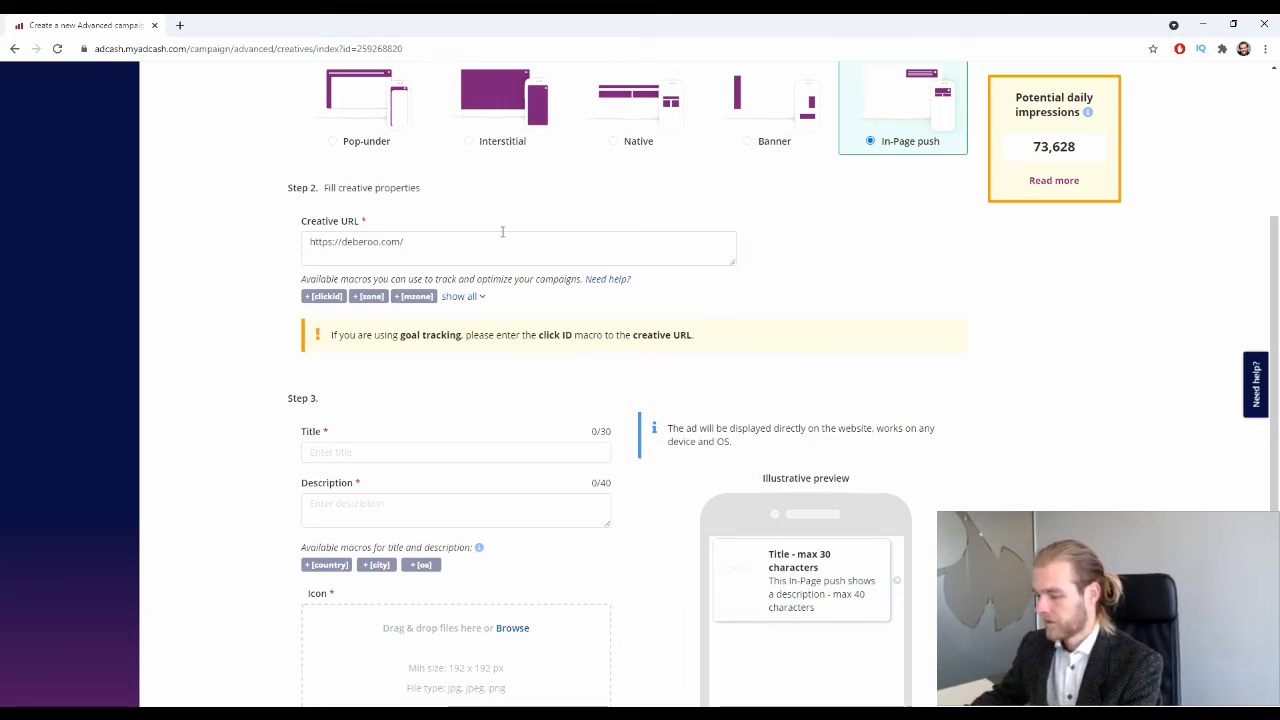
pyautogui.moveTo(505, 230); pyautogui.dragTo(244, 258)
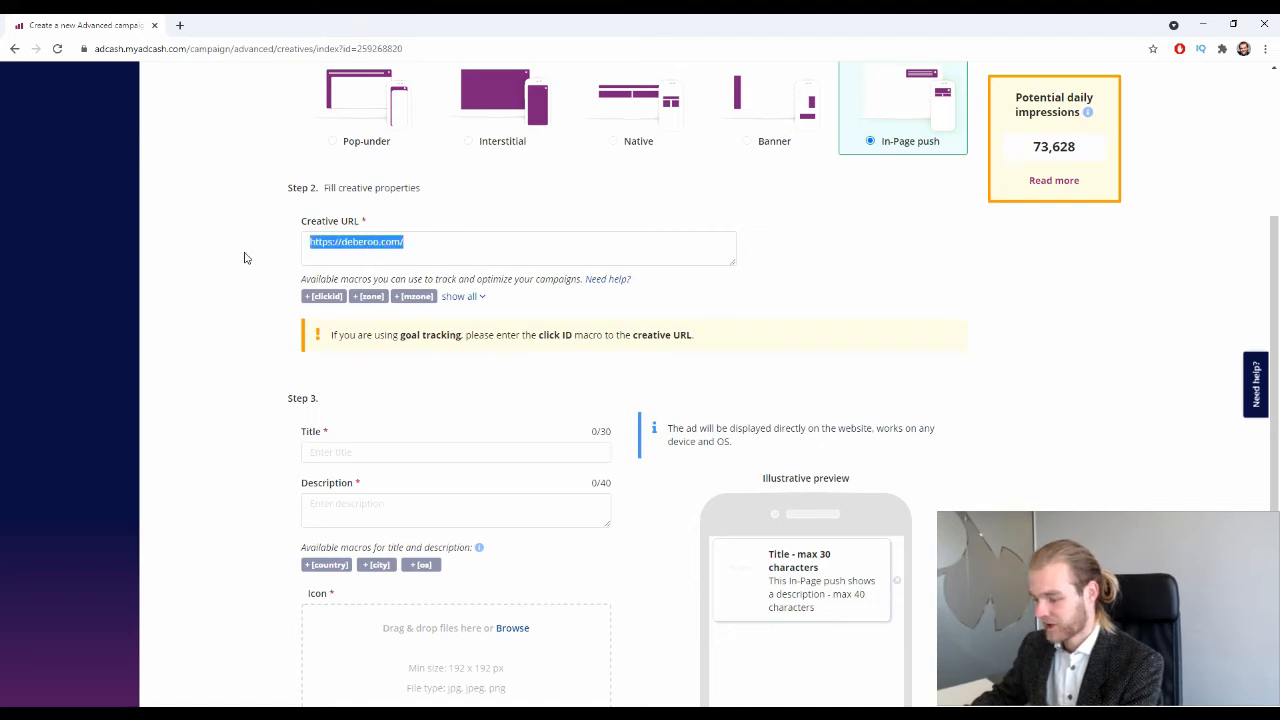
pyautogui.click(206, 249)
pyautogui.scroll(-3, 194, 261)
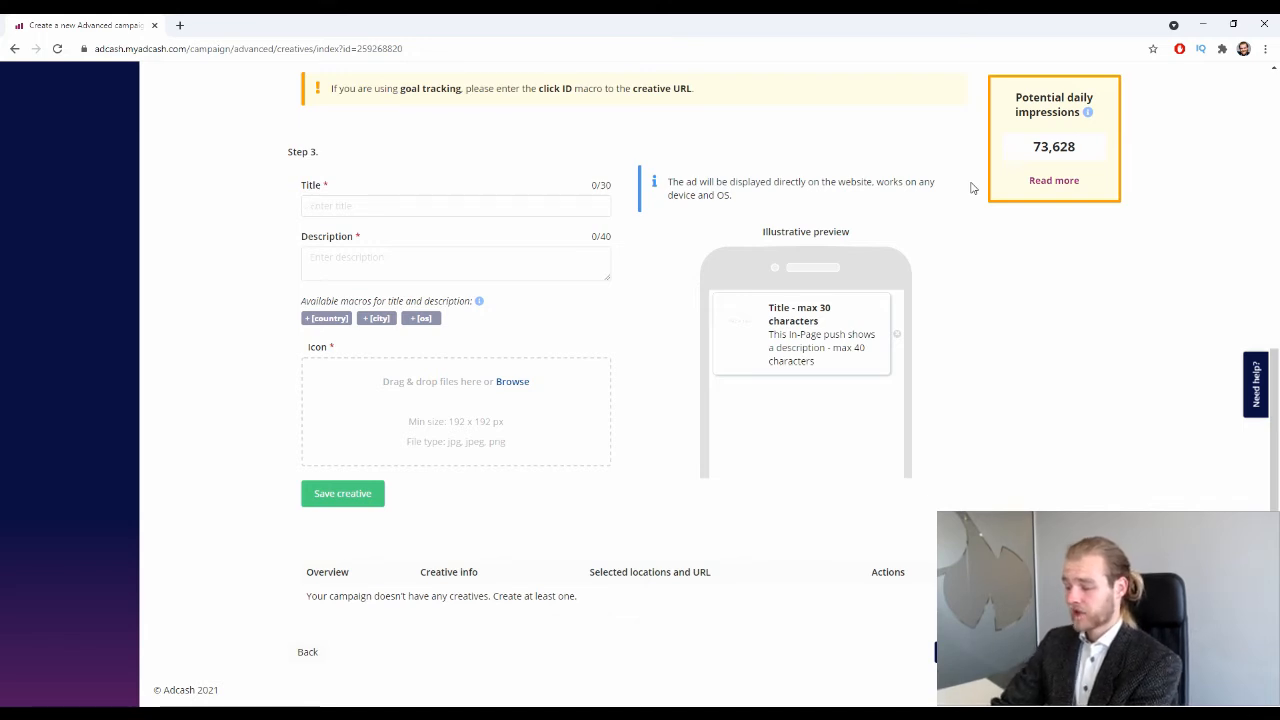
pyautogui.write('Headline 1')
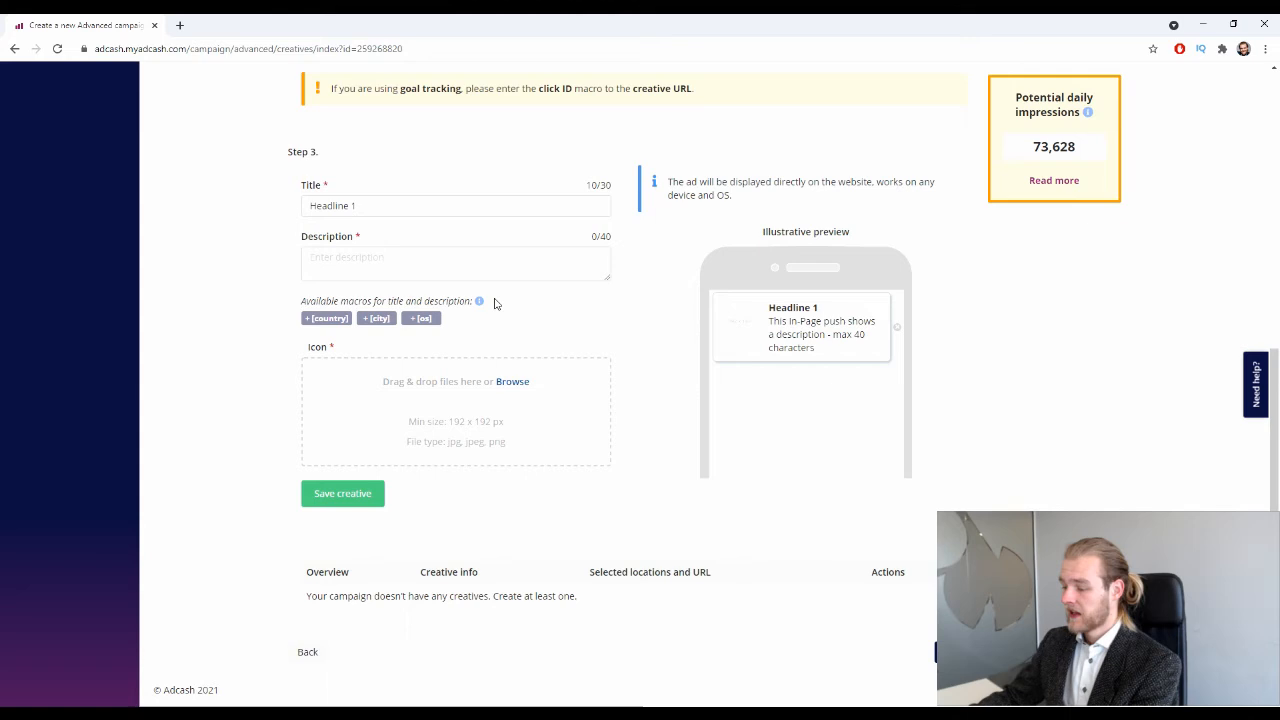
pyautogui.click(407, 262)
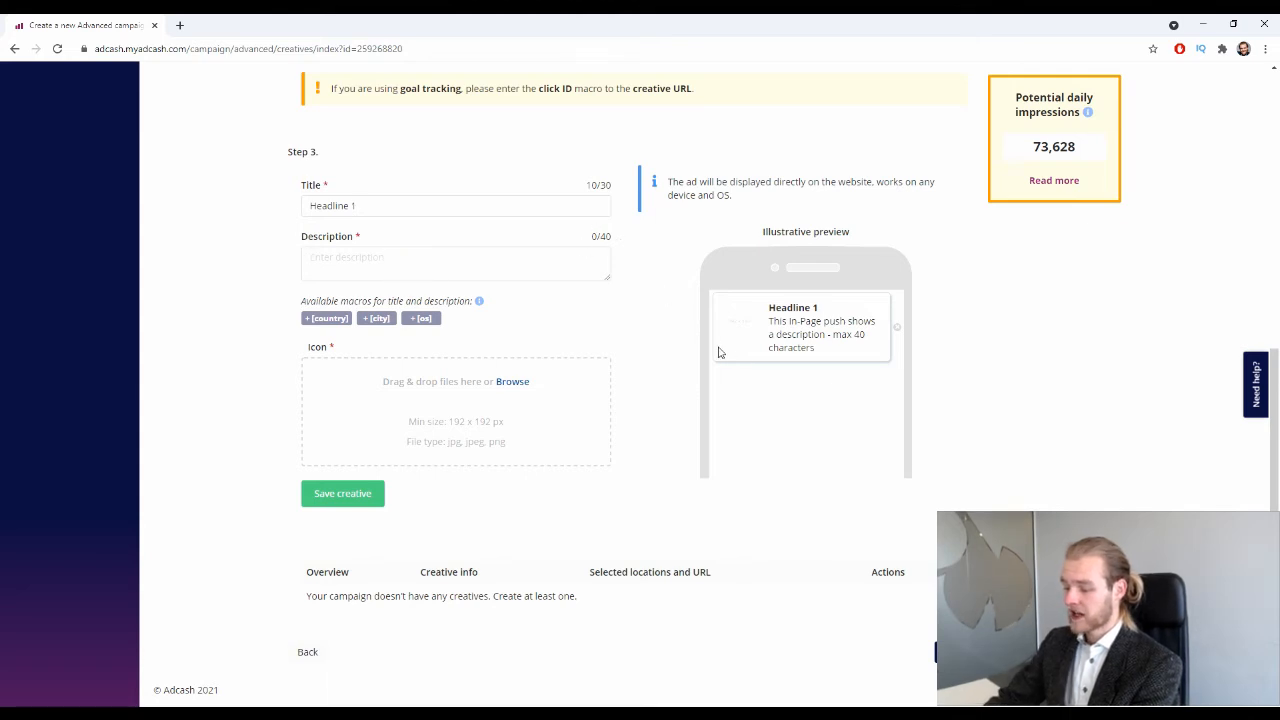
pyautogui.write('Description 1')
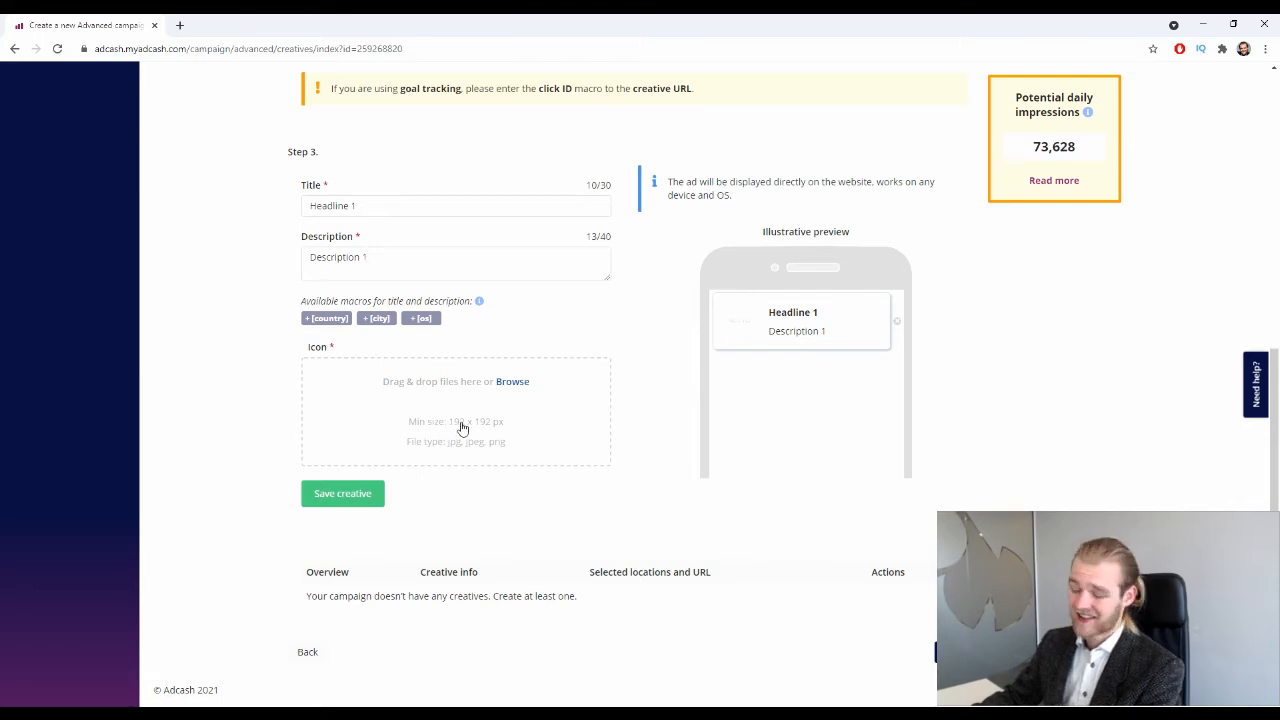
pyautogui.click(179, 25)
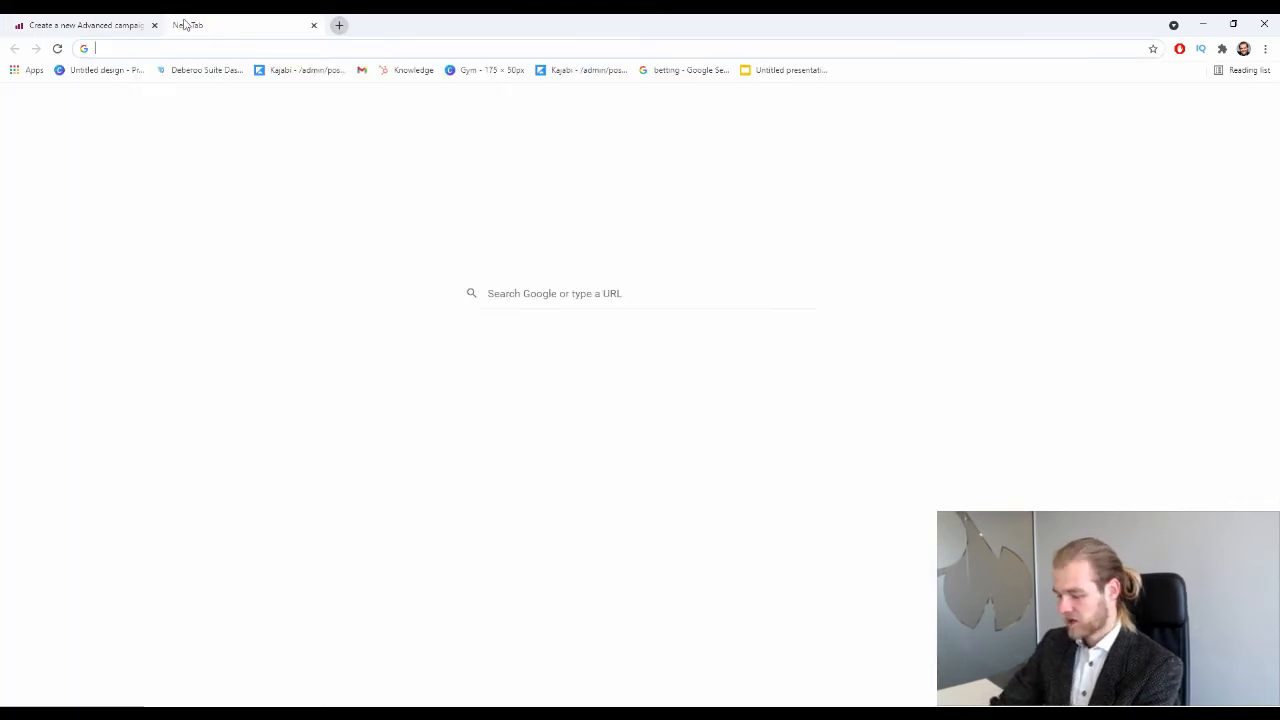
# Create a 192 × 192 px Canva design containing the slot-machine image.
pyautogui.write('canva.com')
pyautogui.press('Return')
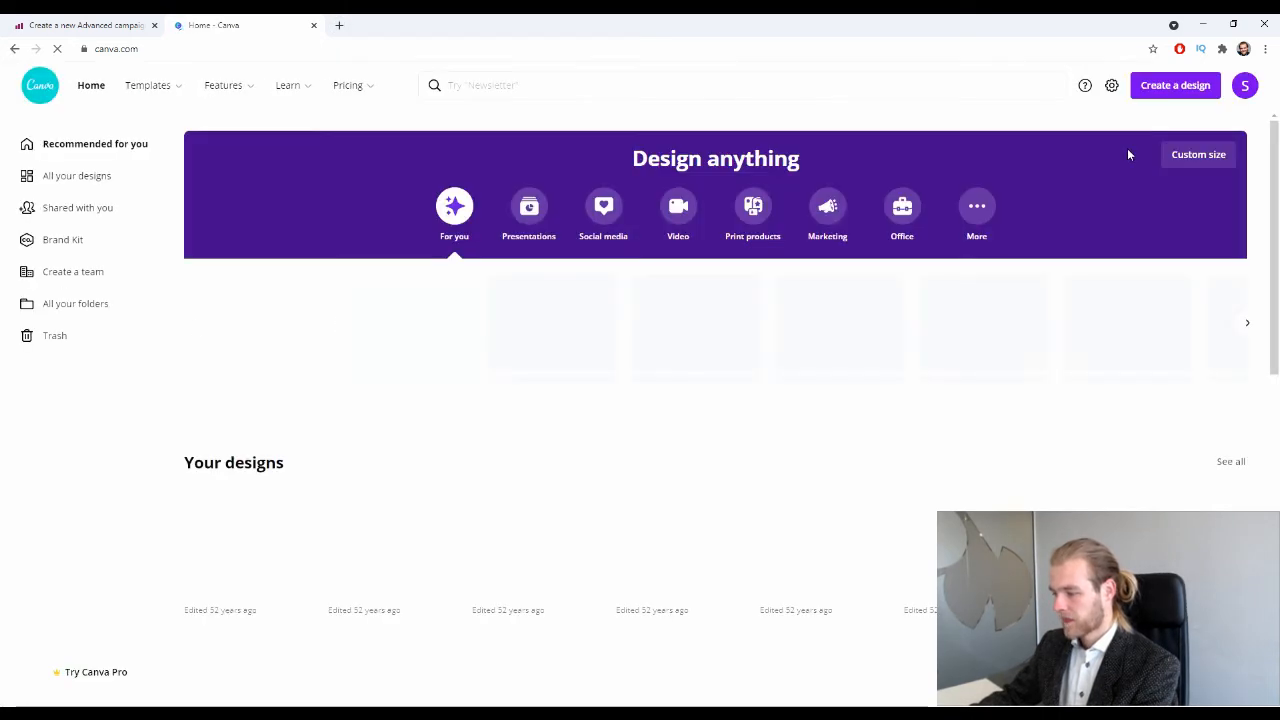
pyautogui.click(1175, 85)
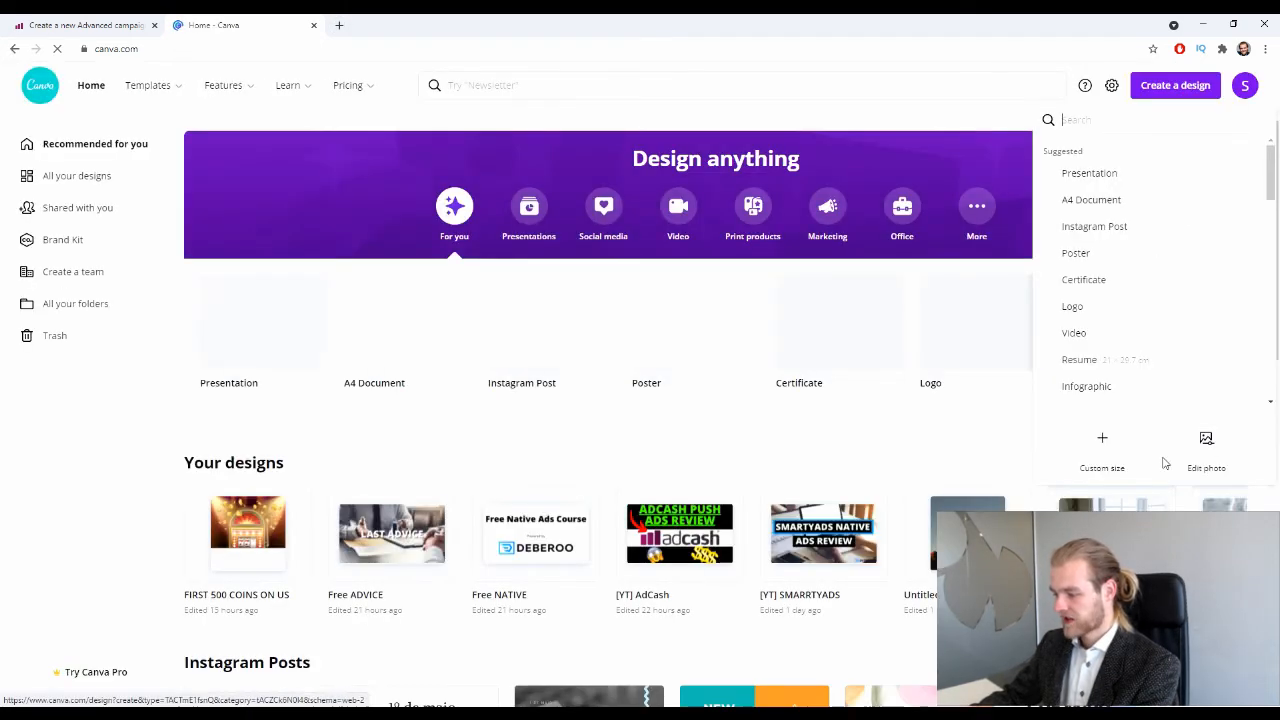
pyautogui.click(1109, 449)
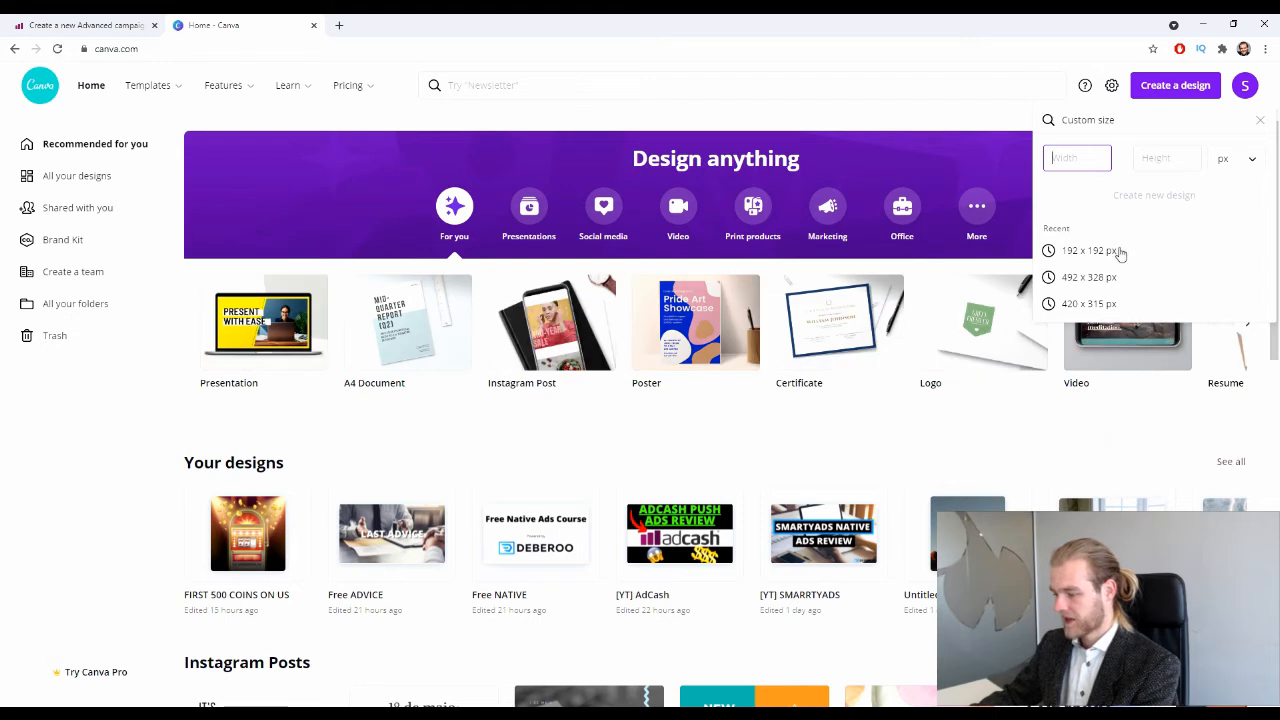
pyautogui.click(1095, 250)
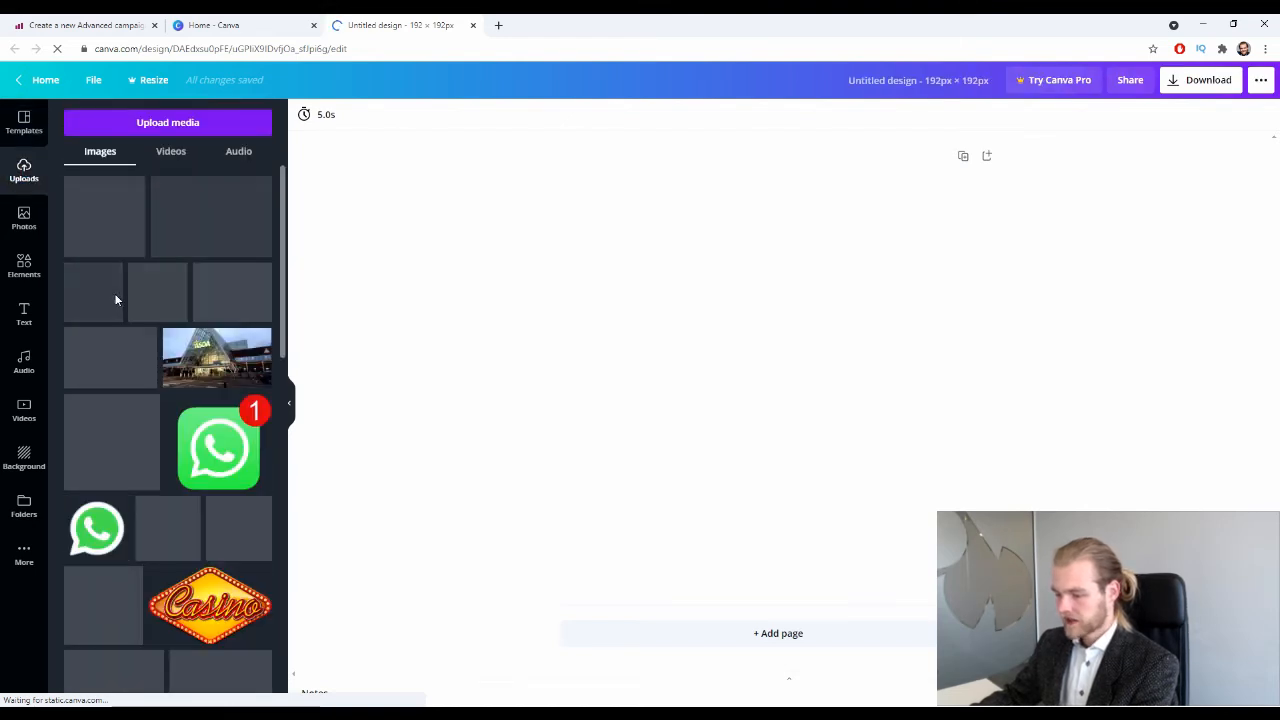
pyautogui.click(163, 307)
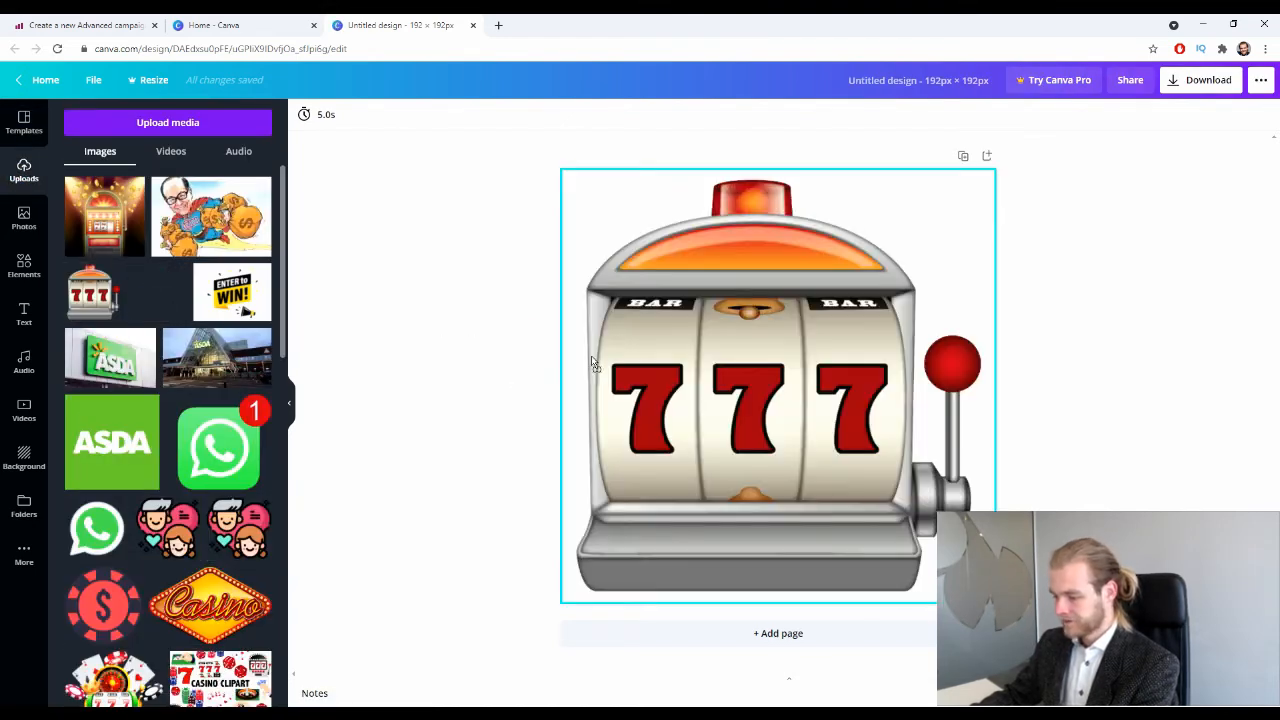
# Download the design as a PNG and return to the Adcash campaign form.
pyautogui.click(1178, 88)
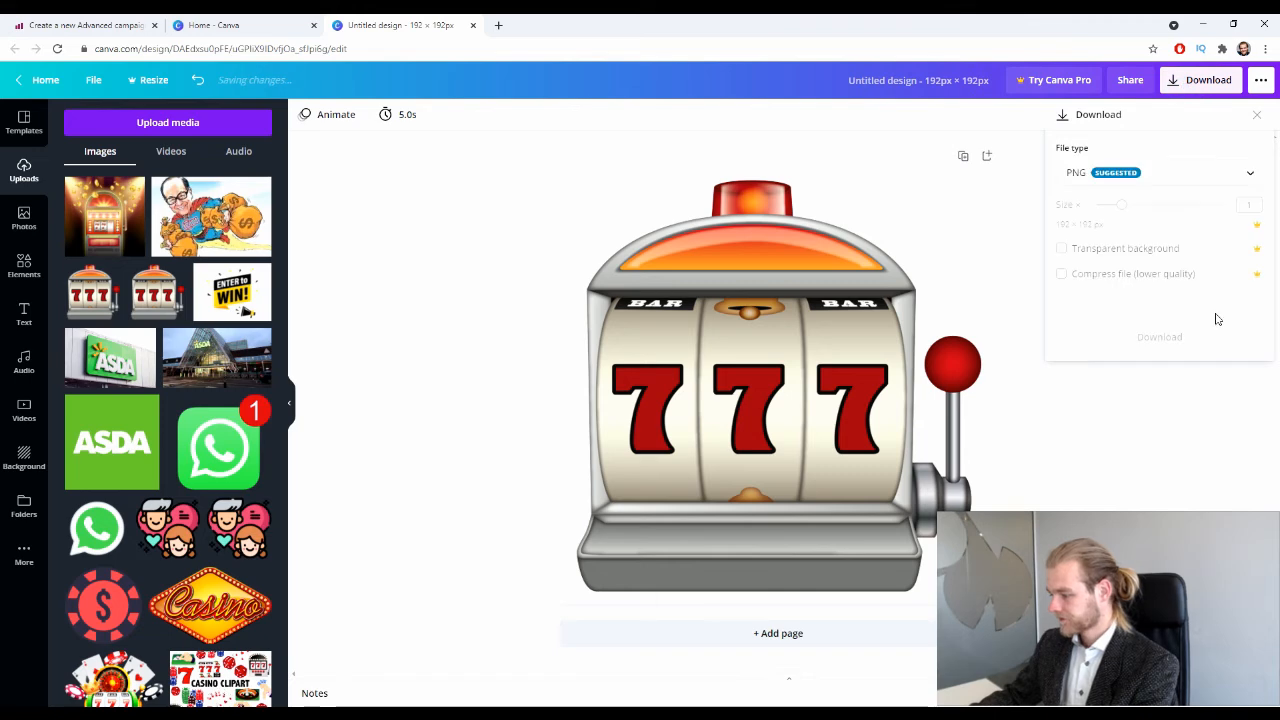
pyautogui.click(1211, 306)
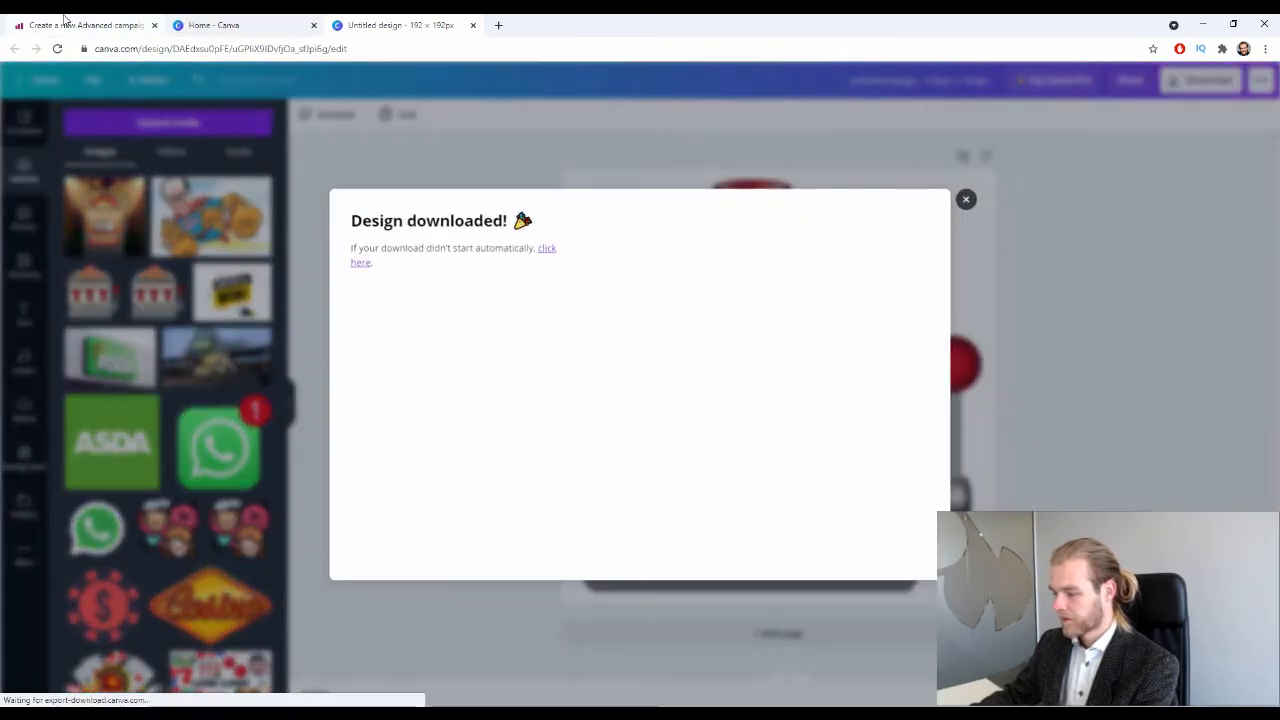
pyautogui.click(65, 20)
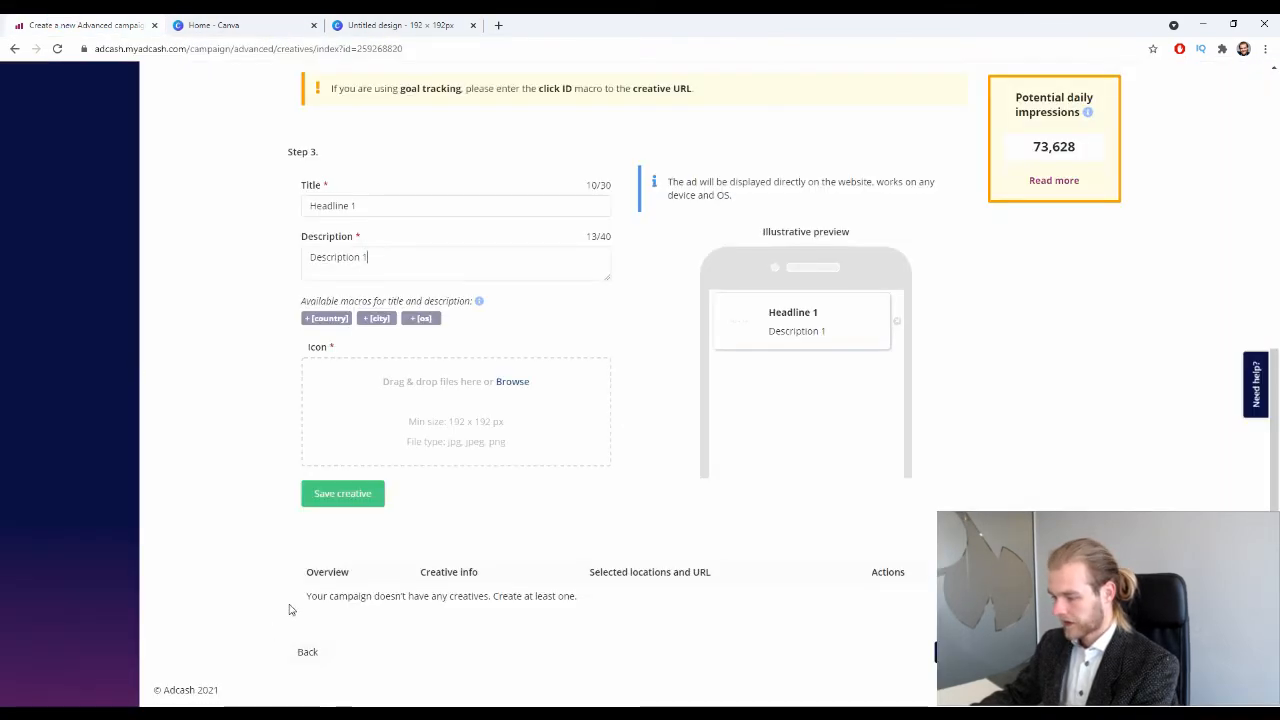
# Add the slot-machine PNG as the creative icon and save the In-Page push creative.
pyautogui.moveTo(45, 692); pyautogui.dragTo(414, 391)
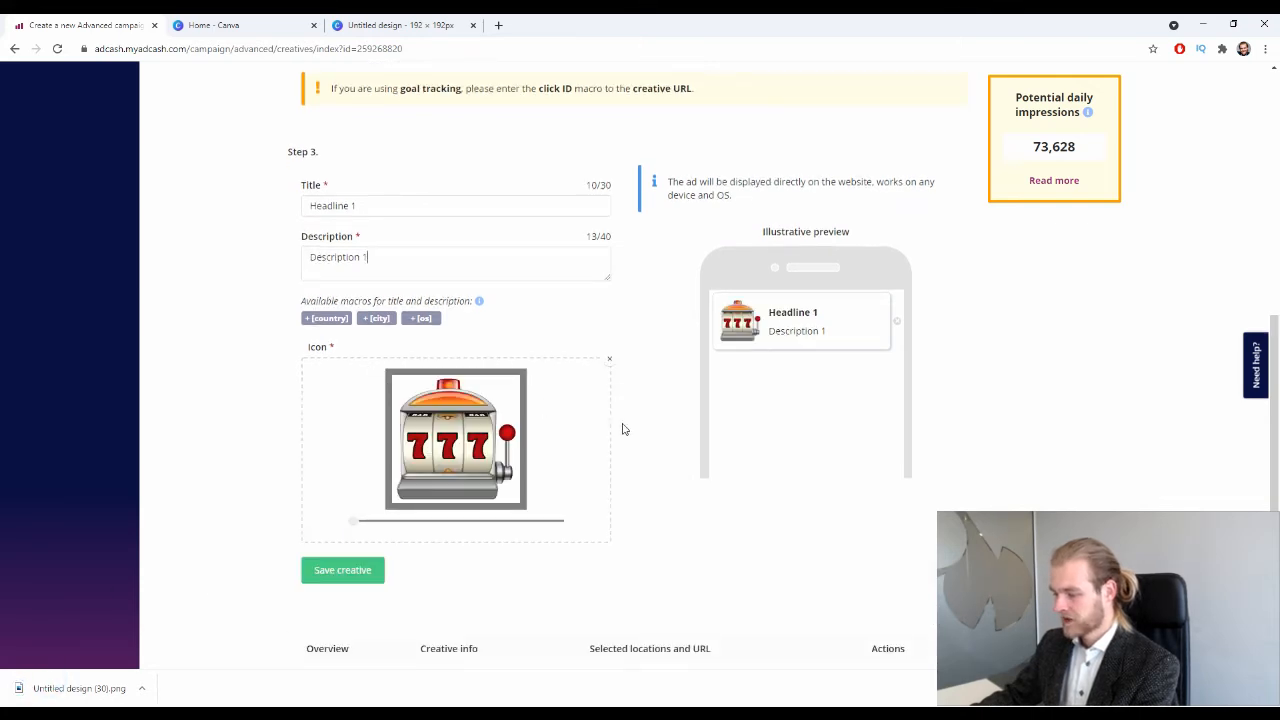
pyautogui.scroll(-2, 240, 371)
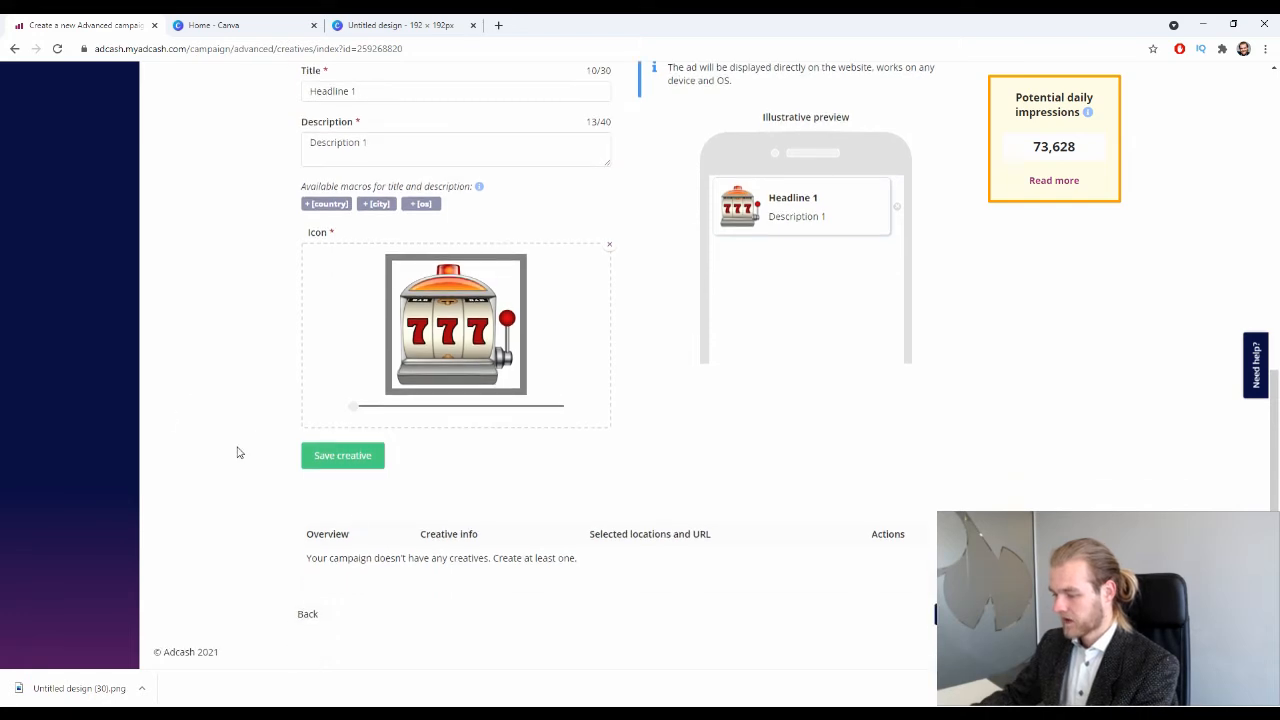
pyautogui.click(347, 458)
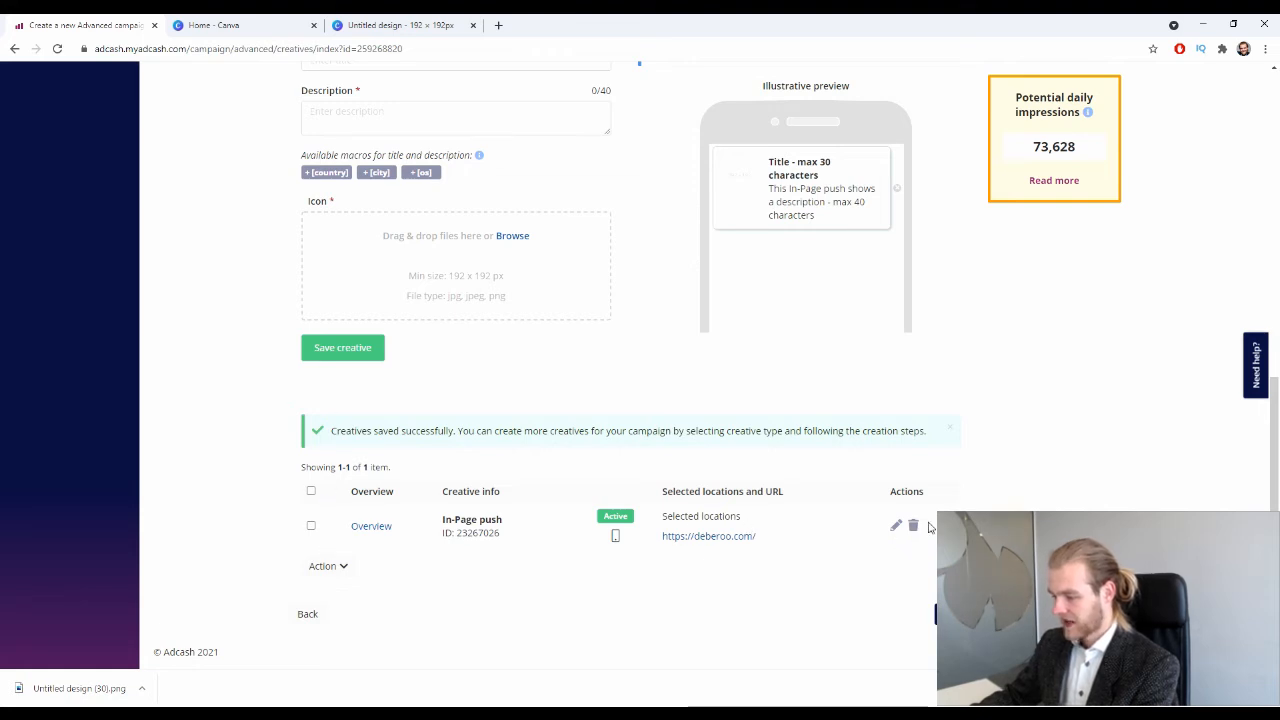
# Review the saved creative and continue to the Budget step.
pyautogui.scroll(3, 930, 525)
pyautogui.scroll(-1, 392, 301)
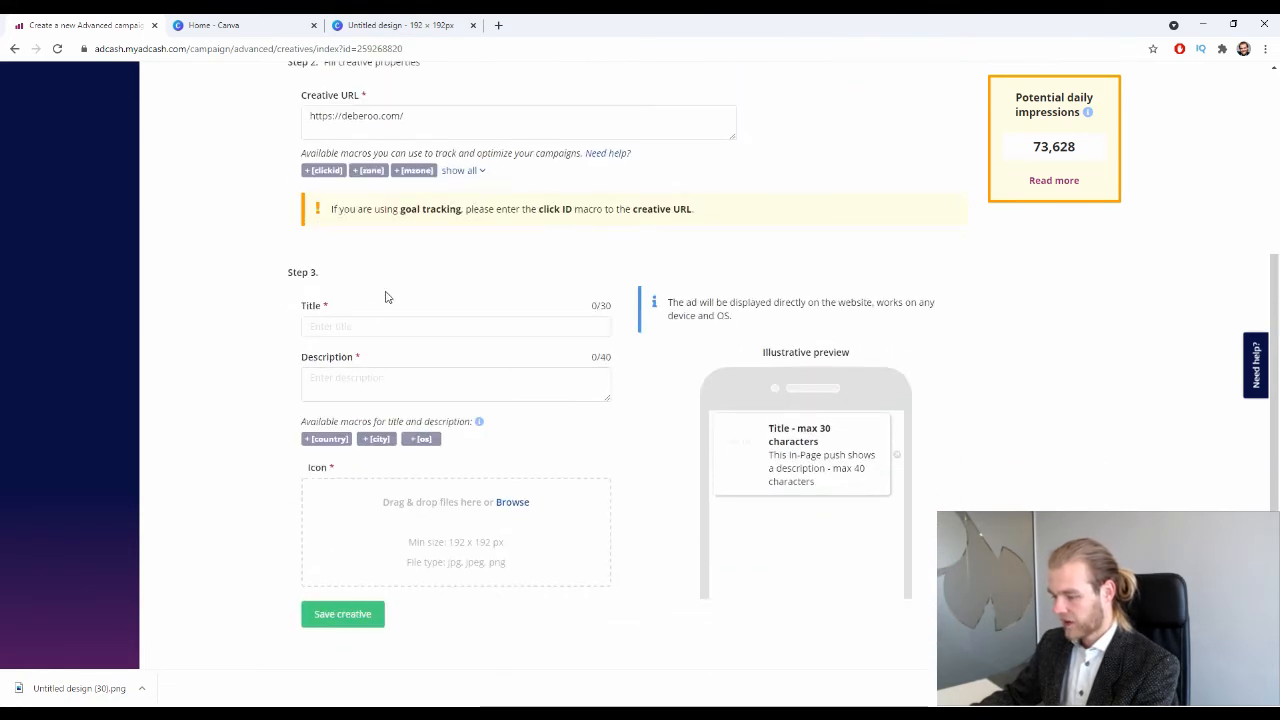
pyautogui.scroll(-3, 466, 300)
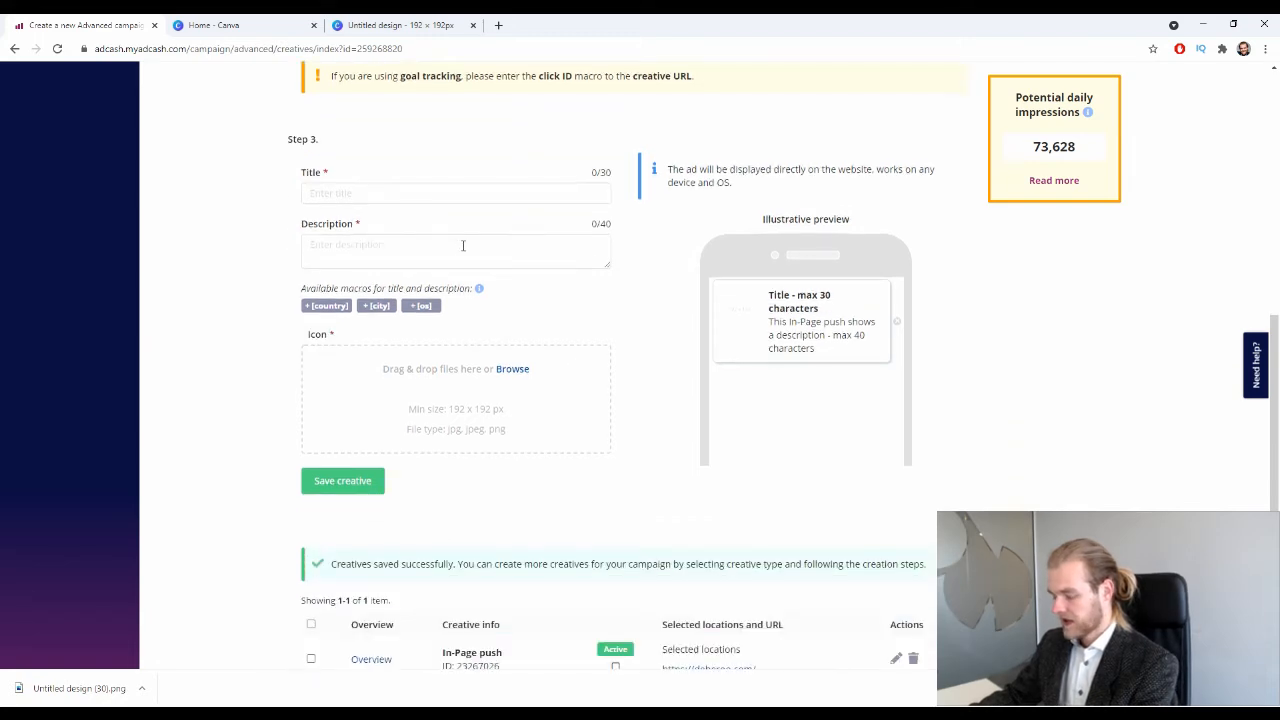
pyautogui.scroll(3, 460, 363)
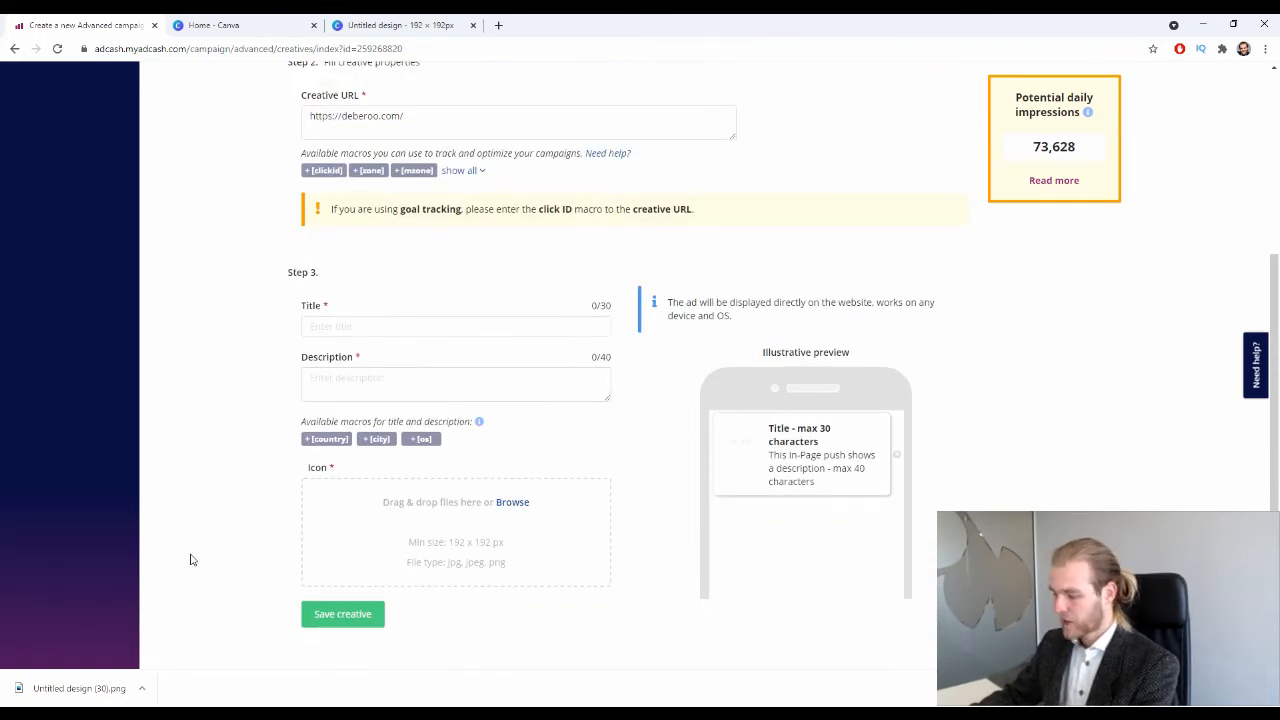
pyautogui.scroll(-3, 343, 460)
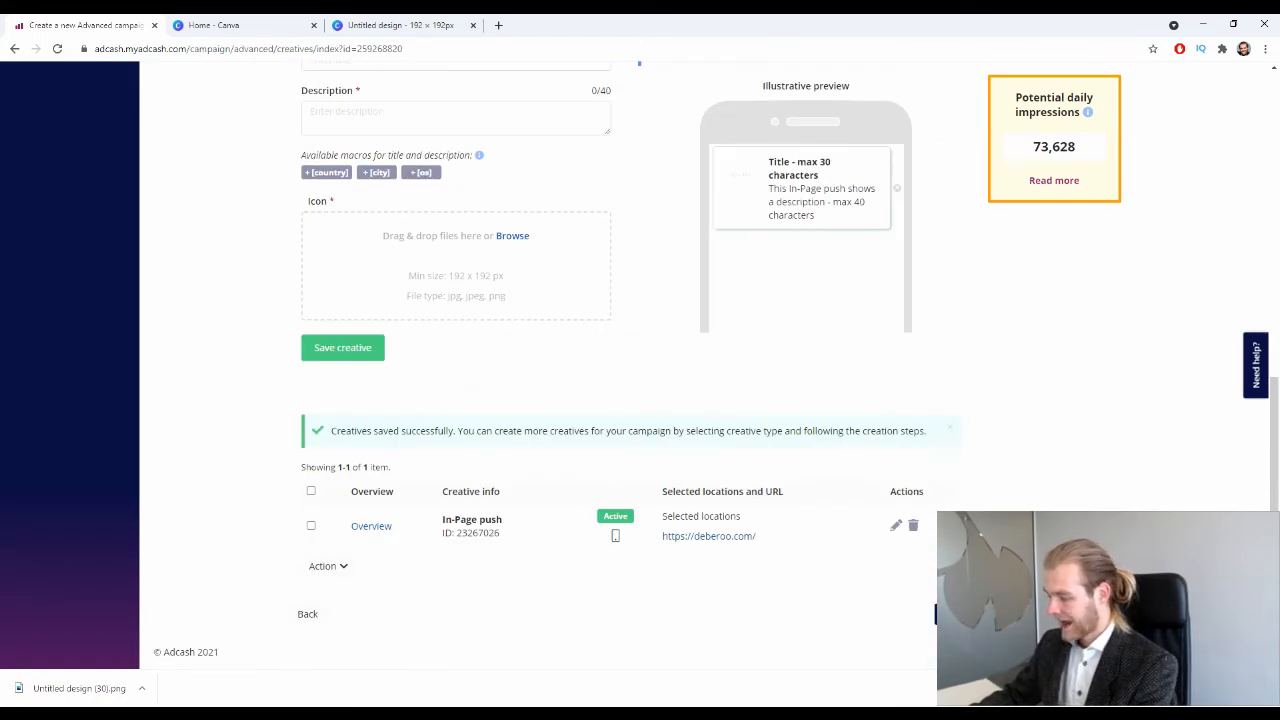
pyautogui.scroll(2, 805, 535)
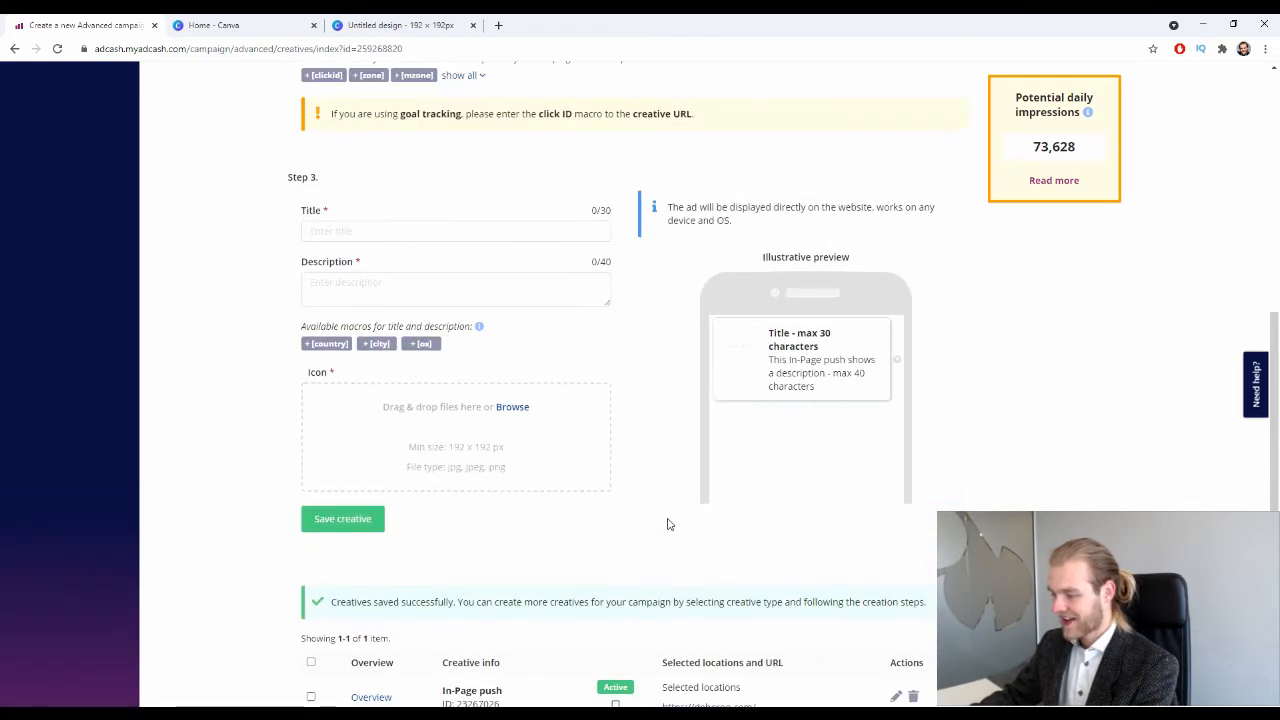
pyautogui.scroll(-2, 686, 500)
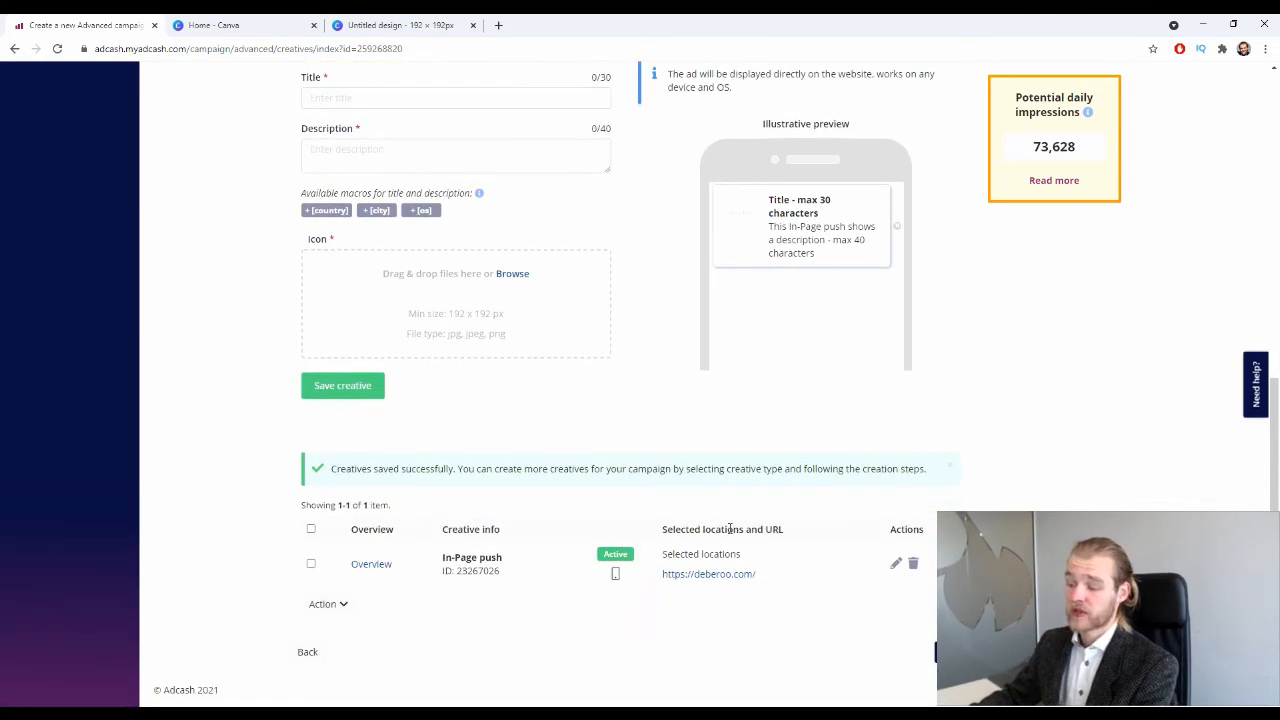
pyautogui.scroll(2, 767, 468)
pyautogui.scroll(-2, 757, 494)
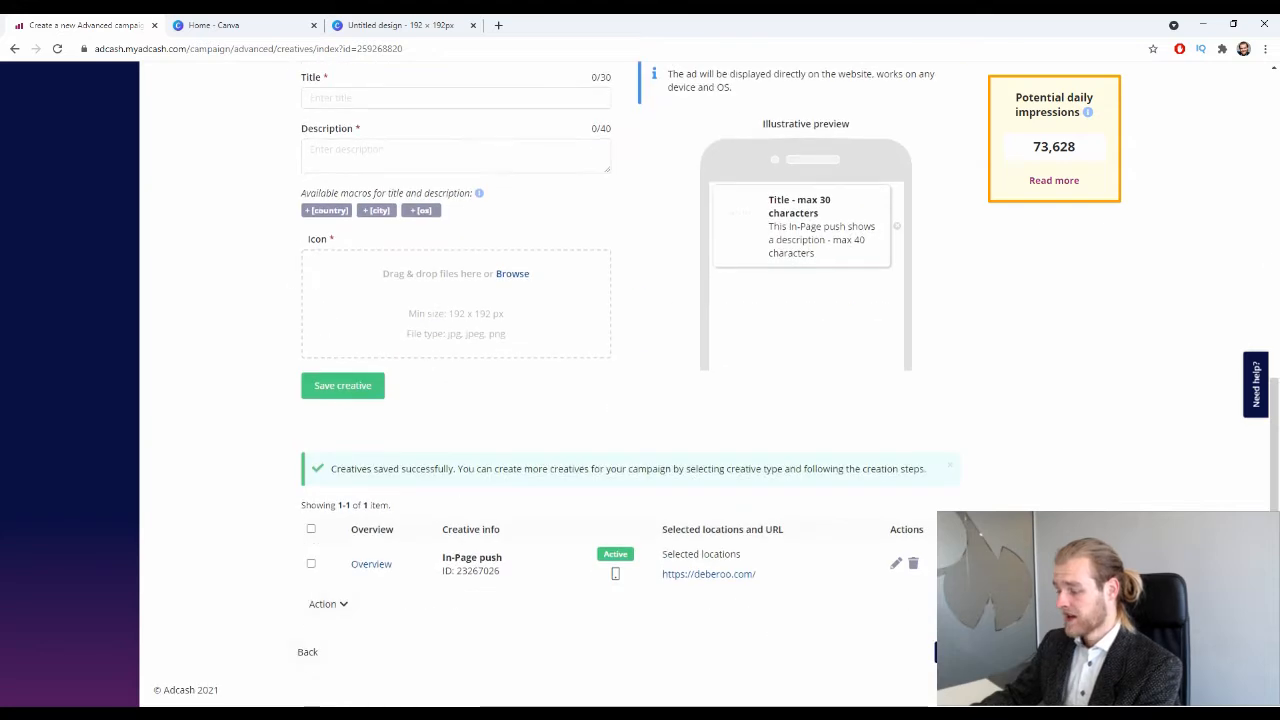
pyautogui.click(947, 652)
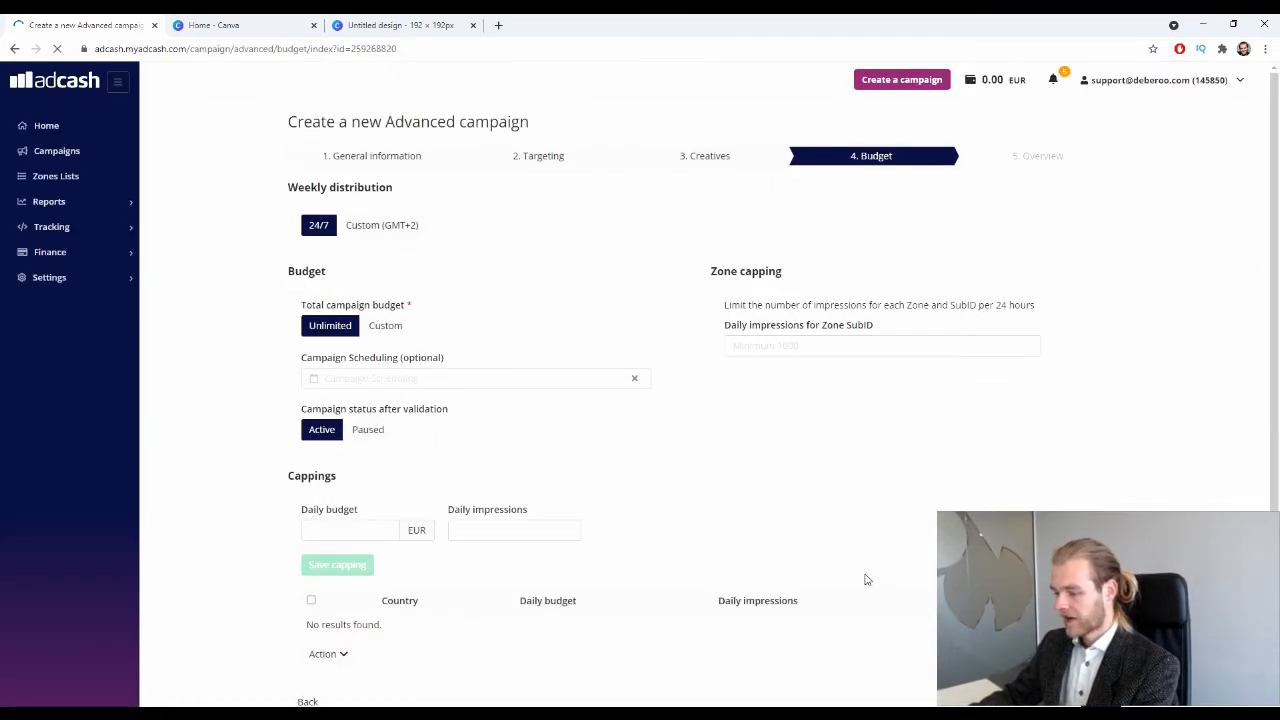
# Set weekly distribution to 24/7 after trying the Custom (GMT+2) schedule and its start times.
pyautogui.click(397, 226)
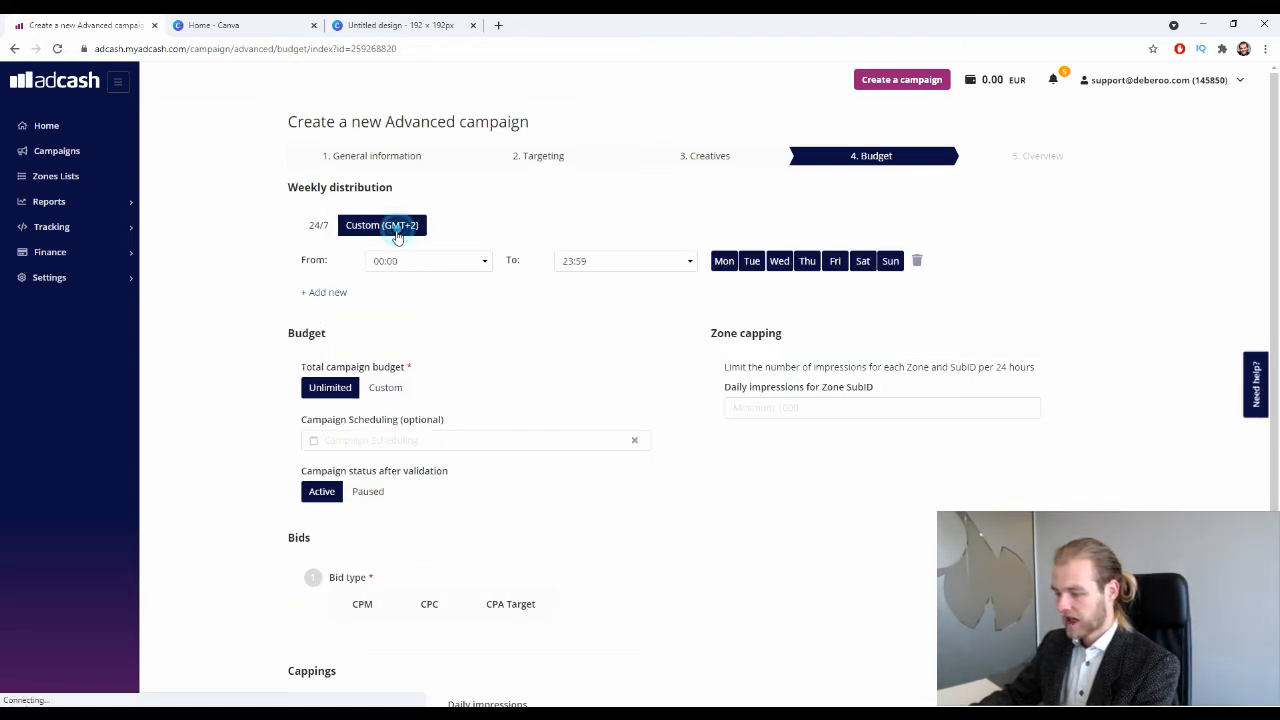
pyautogui.click(480, 262)
pyautogui.click(511, 225)
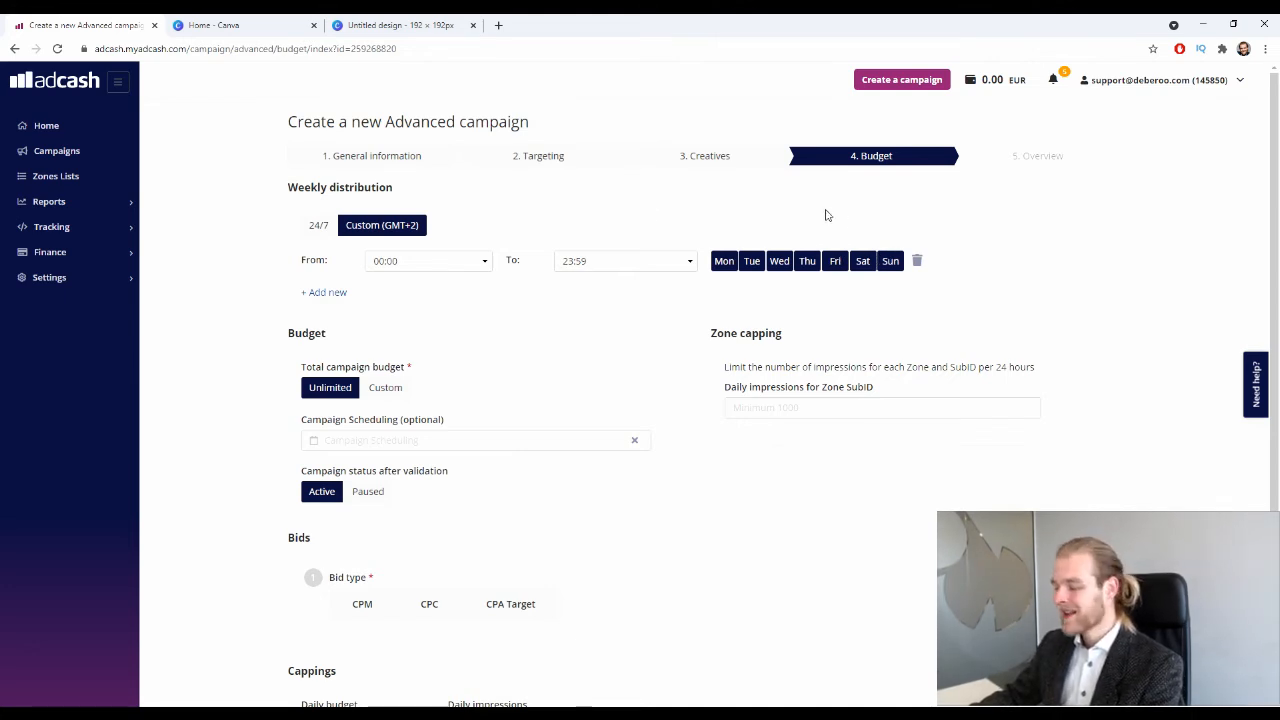
pyautogui.click(335, 227)
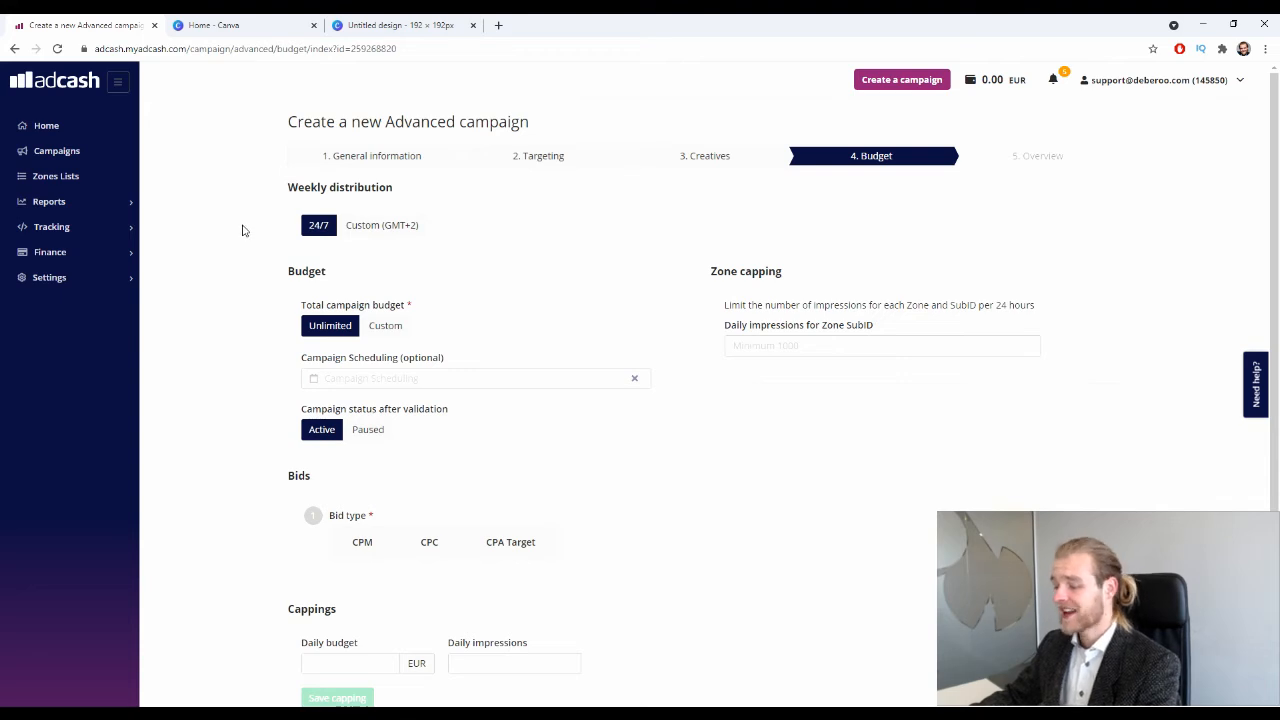
pyautogui.click(405, 226)
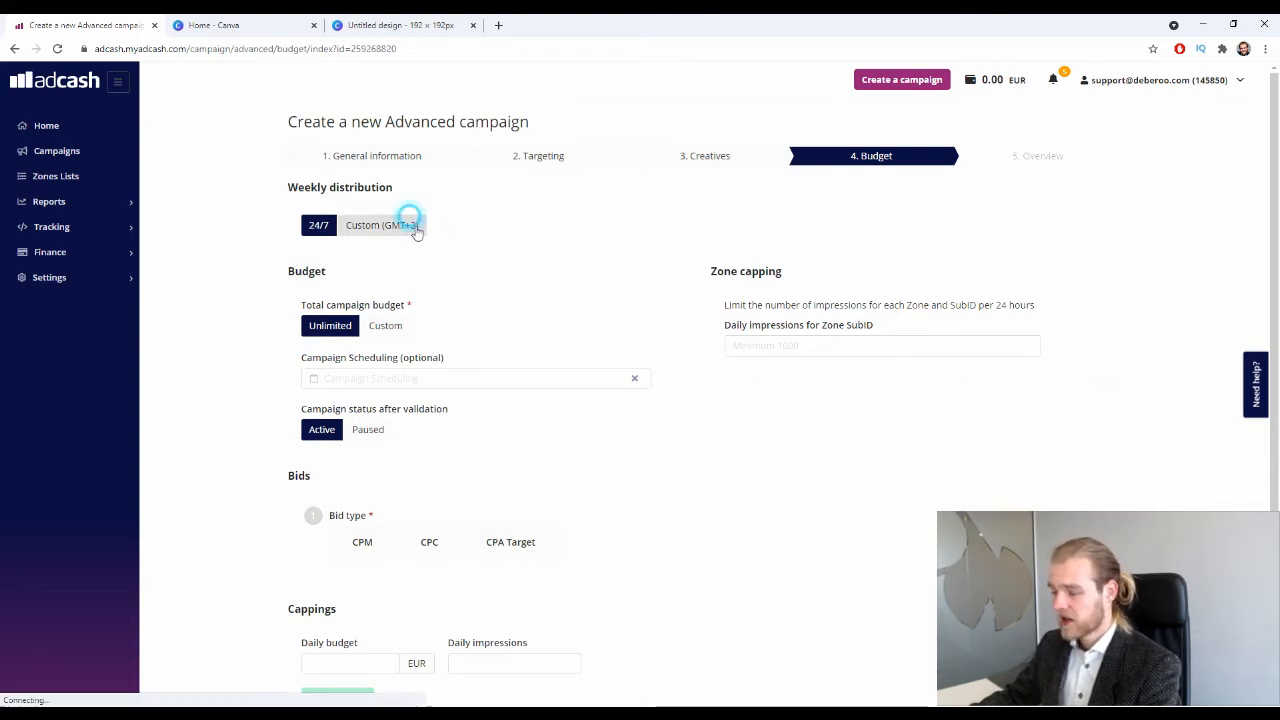
pyautogui.click(316, 225)
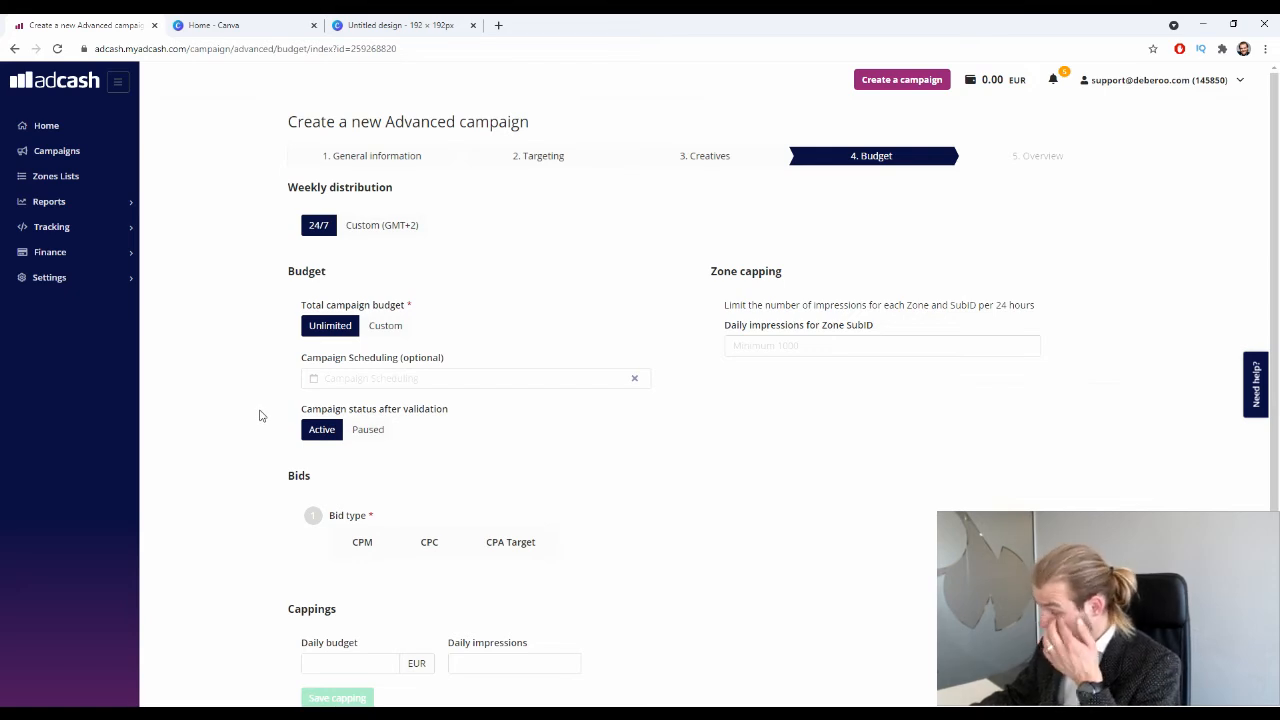
pyautogui.scroll(-2, 514, 434)
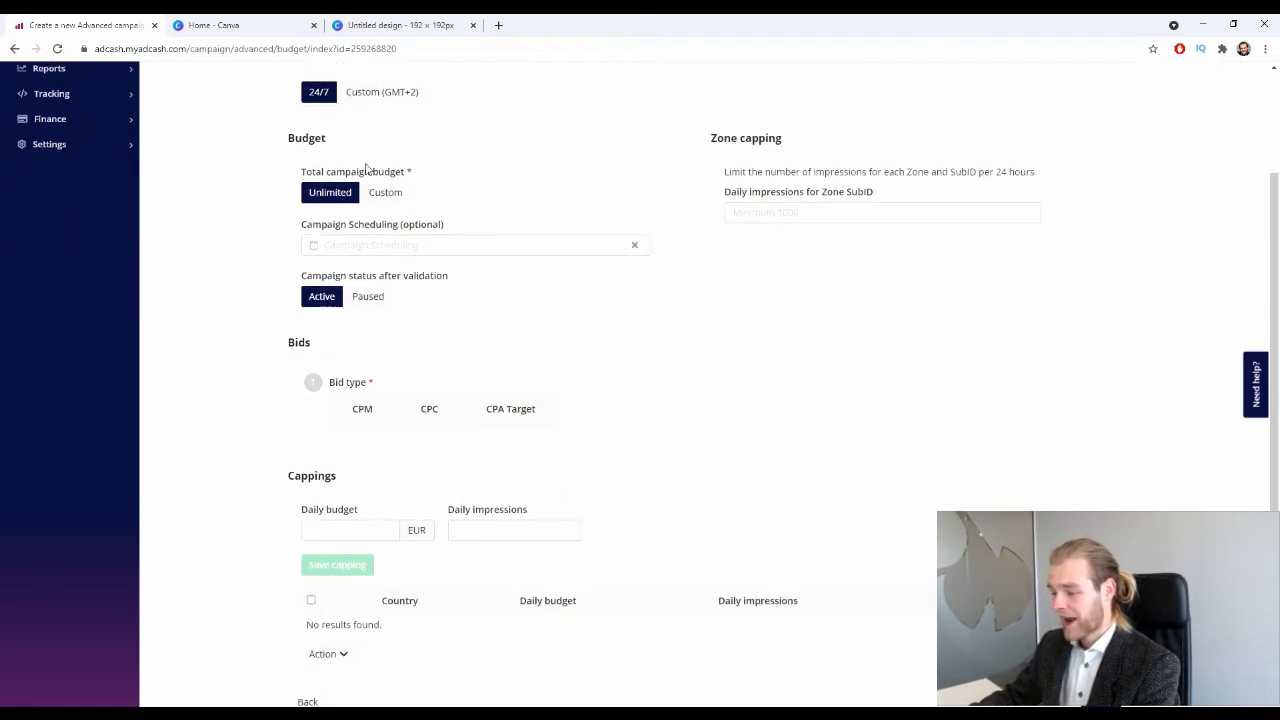
# Set the total campaign budget to a custom 1500 EUR.
pyautogui.click(344, 195)
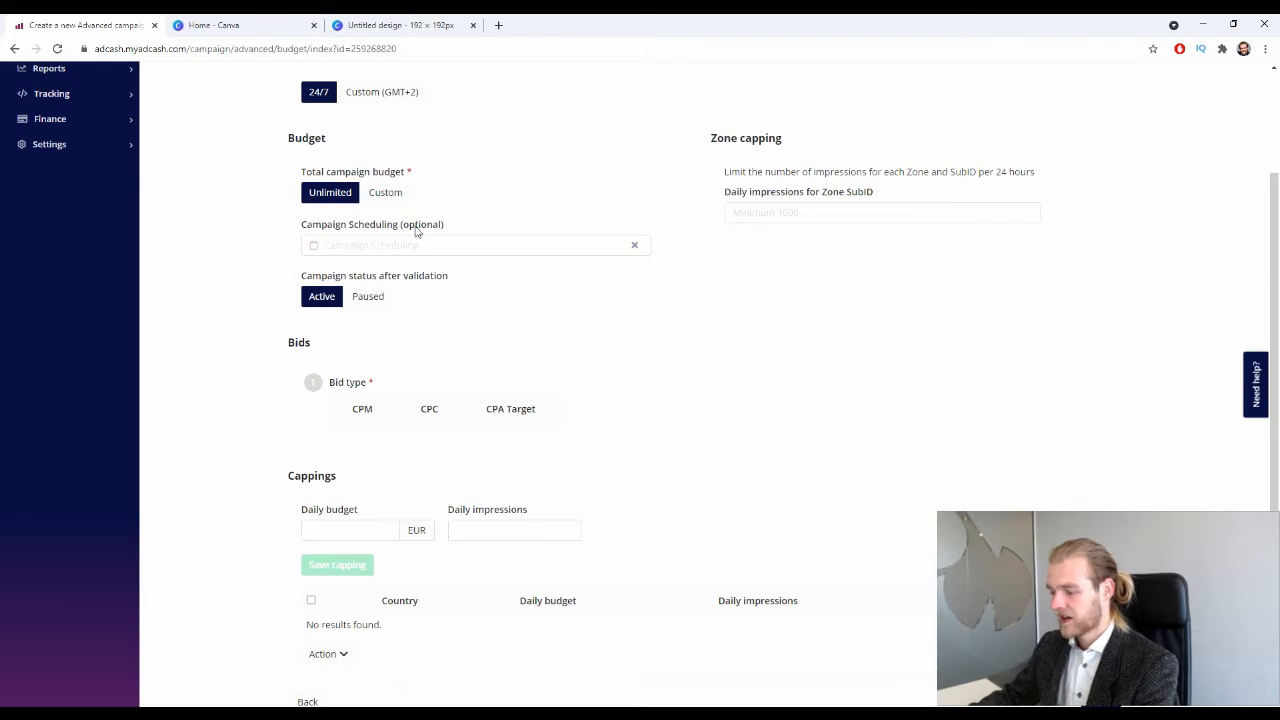
pyautogui.click(389, 192)
pyautogui.click(414, 227)
pyautogui.write('1500')
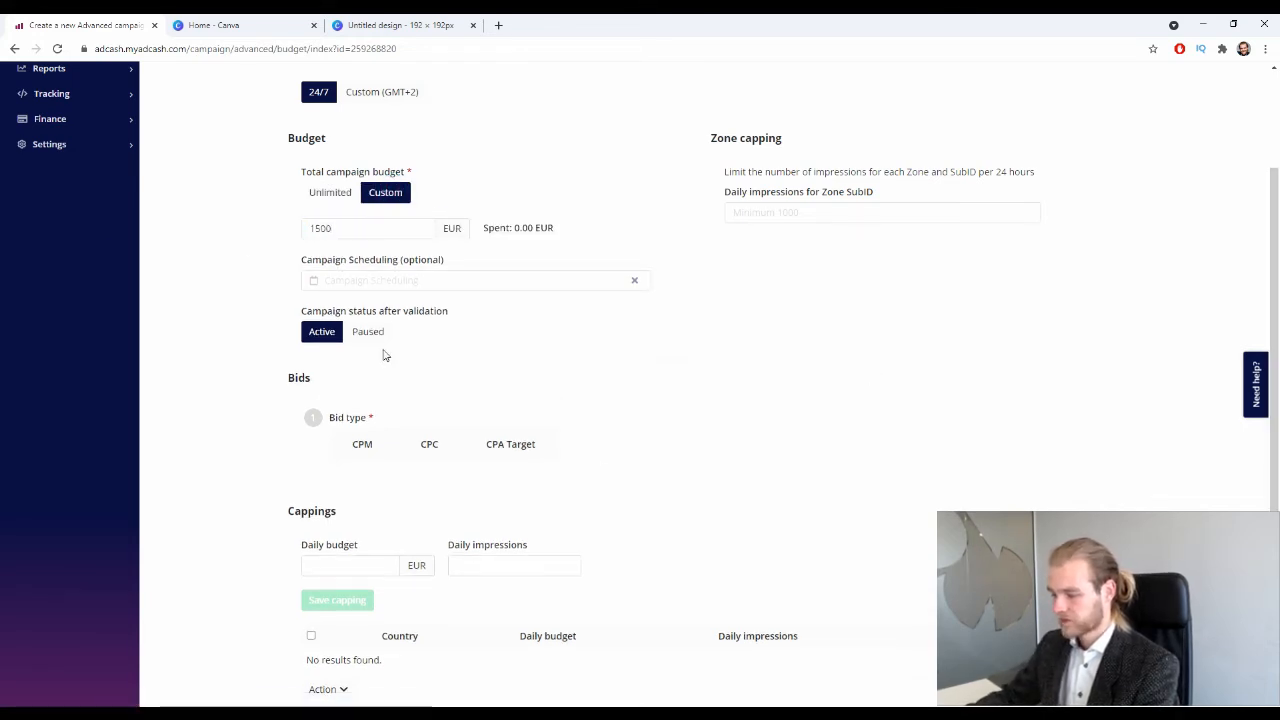
# Try an 18 May to 25 Jun campaign scheduling period.
pyautogui.click(449, 286)
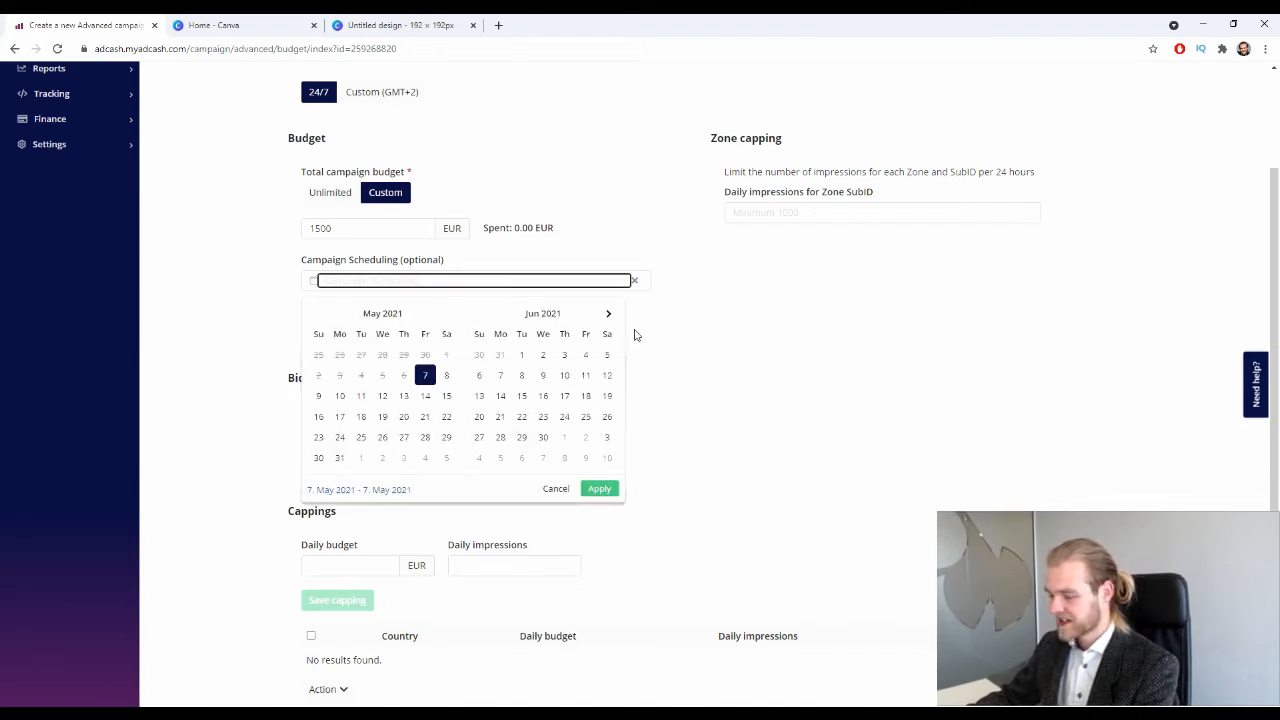
pyautogui.click(740, 345)
pyautogui.click(436, 289)
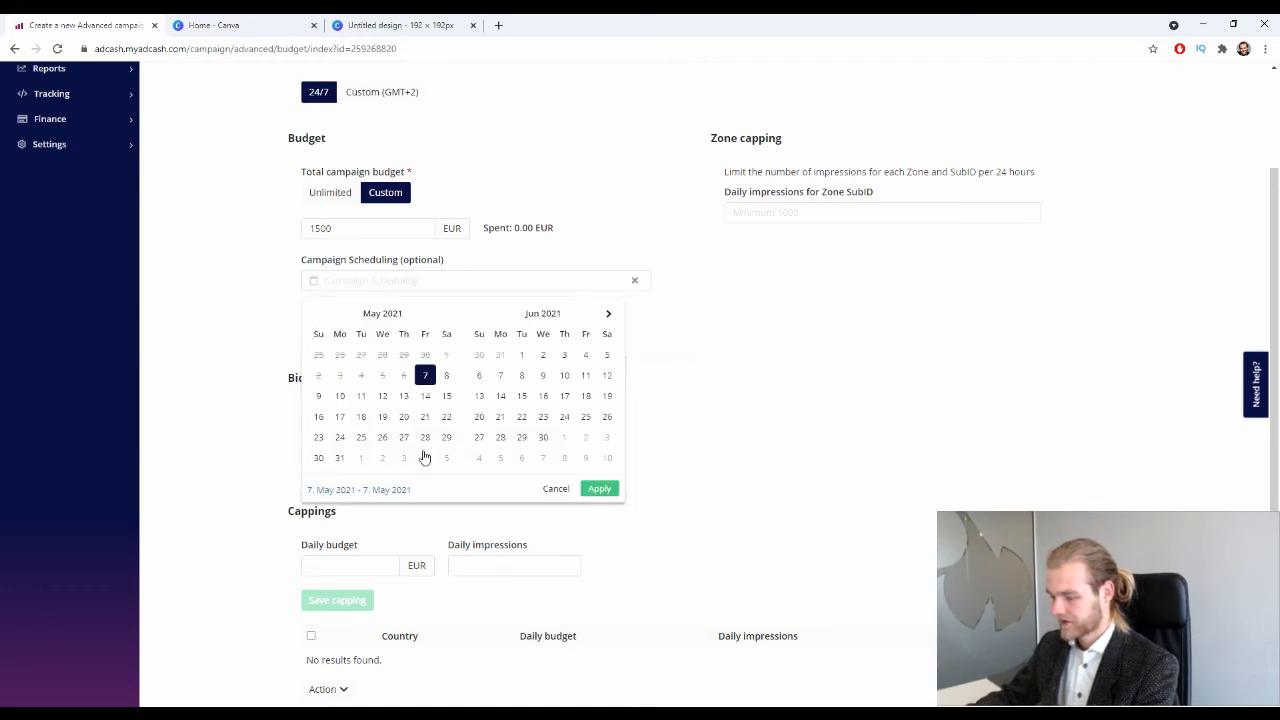
pyautogui.click(361, 416)
pyautogui.click(585, 416)
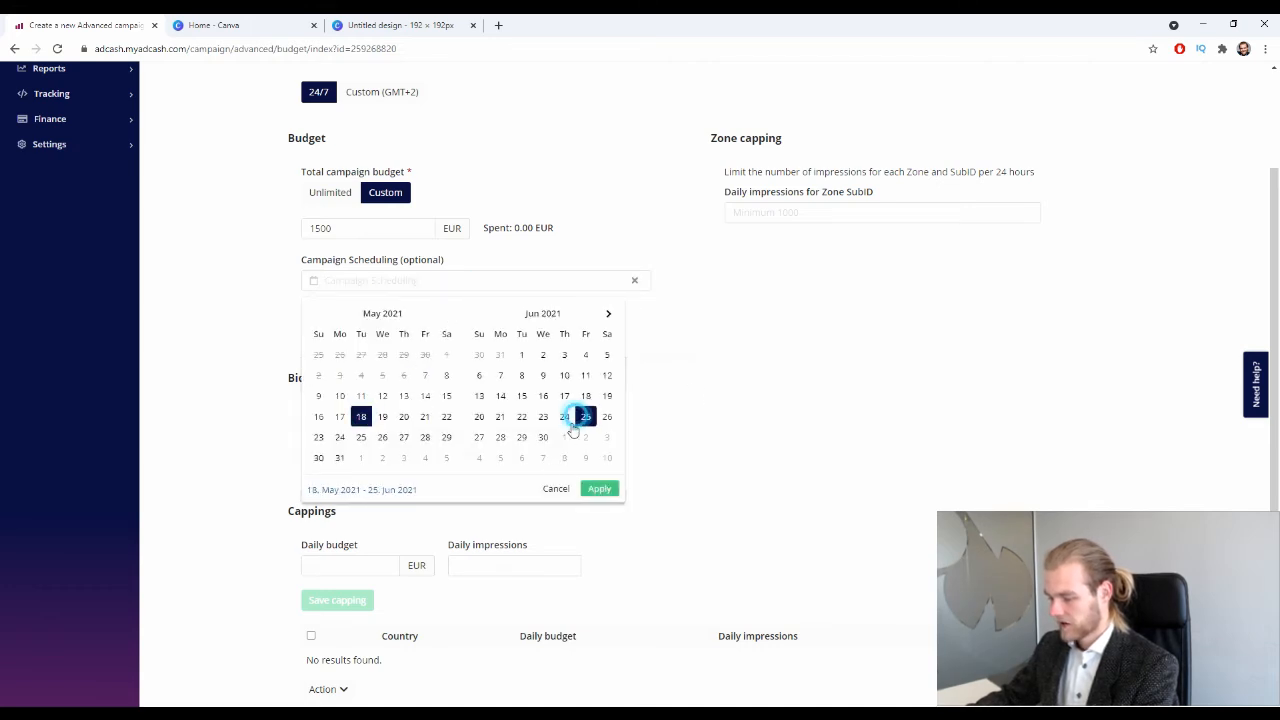
pyautogui.click(599, 488)
pyautogui.click(521, 290)
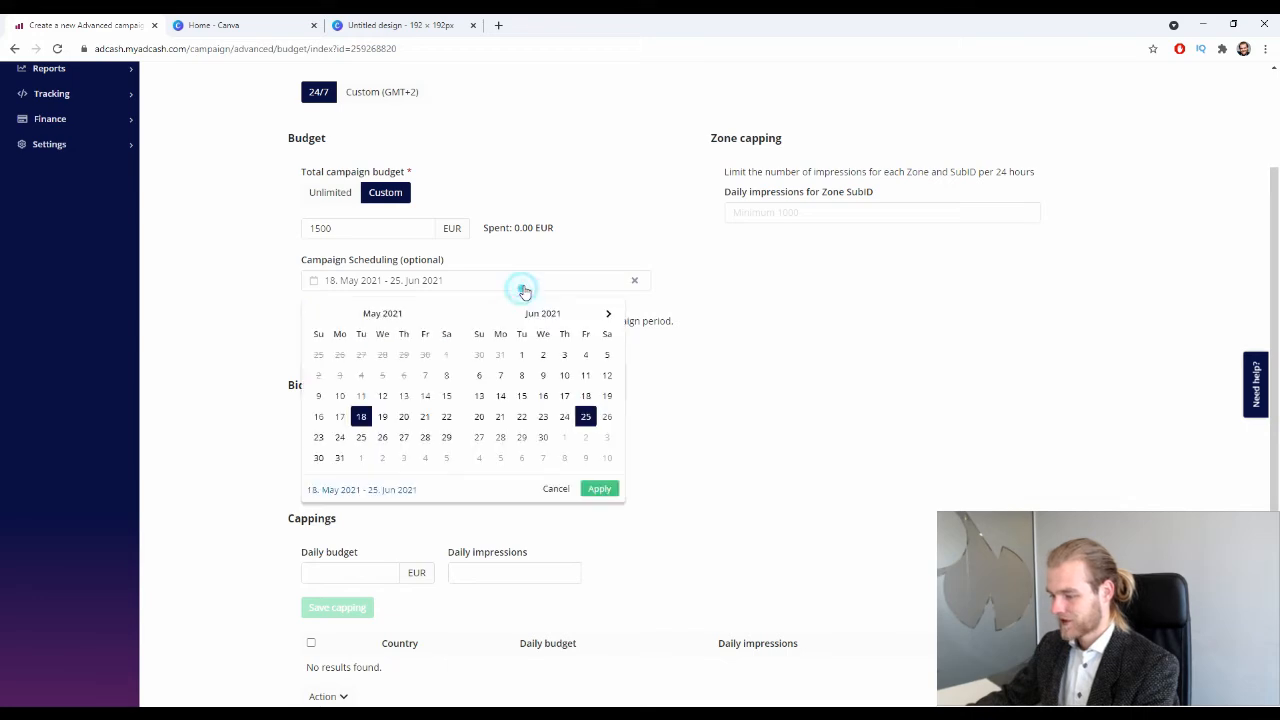
pyautogui.click(557, 490)
pyautogui.click(155, 297)
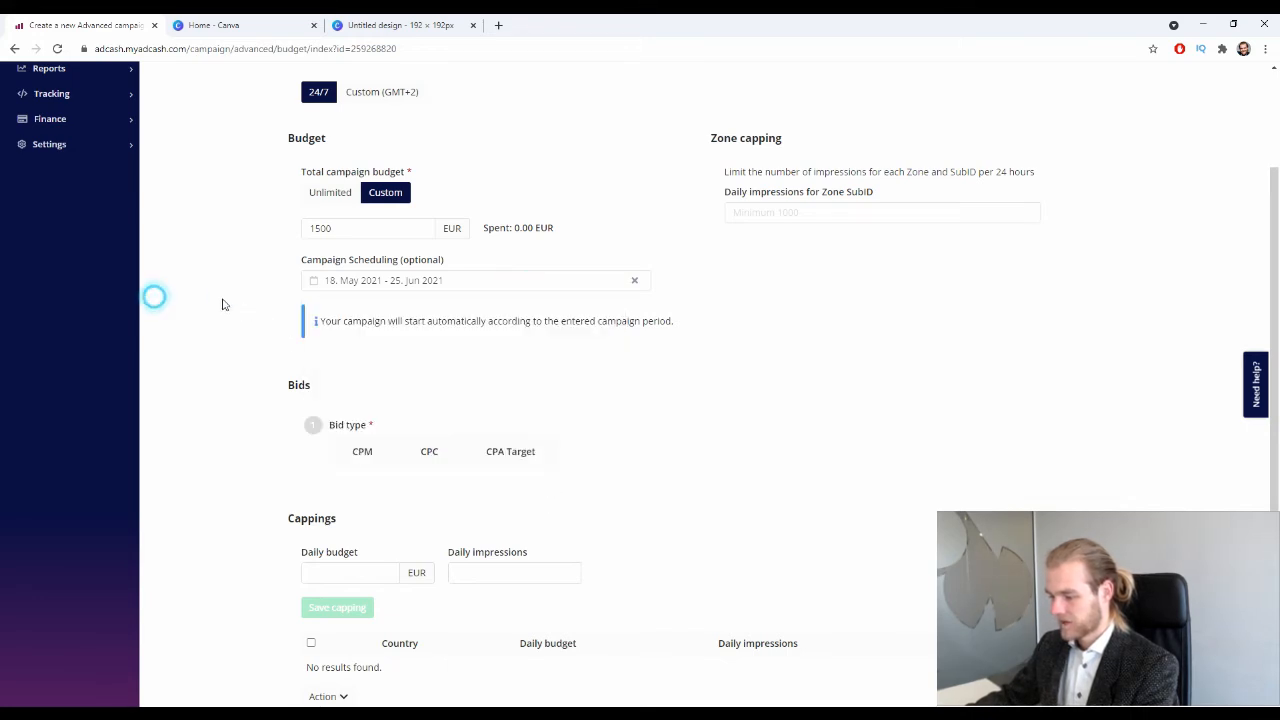
pyautogui.click(443, 283)
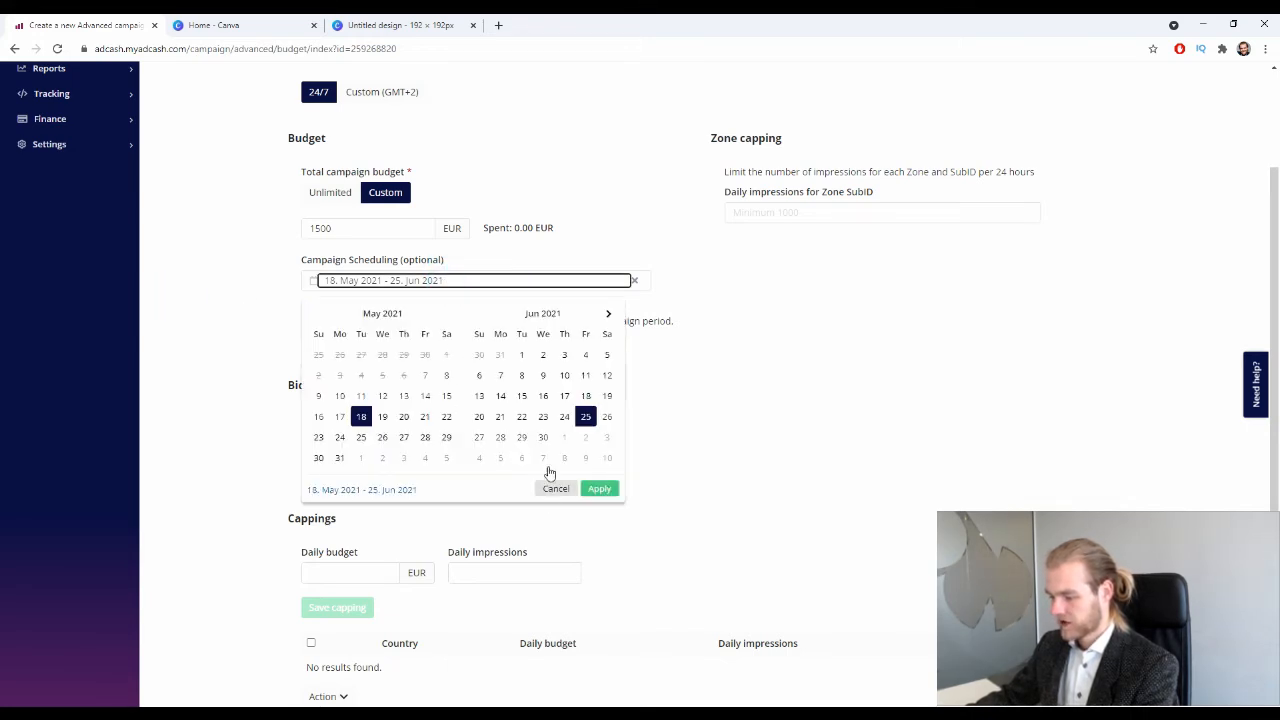
pyautogui.click(361, 417)
pyautogui.click(556, 489)
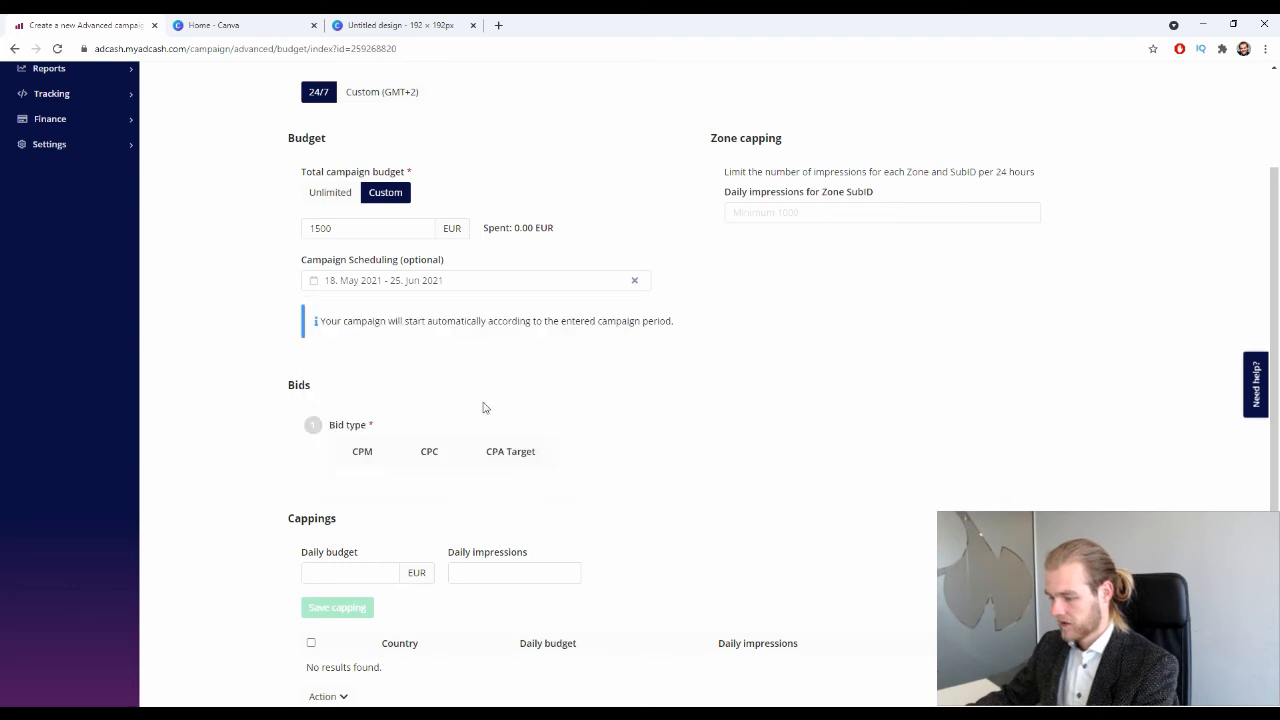
# Try a single-day 8 May campaign scheduling period.
pyautogui.scroll(1, 451, 346)
pyautogui.click(458, 338)
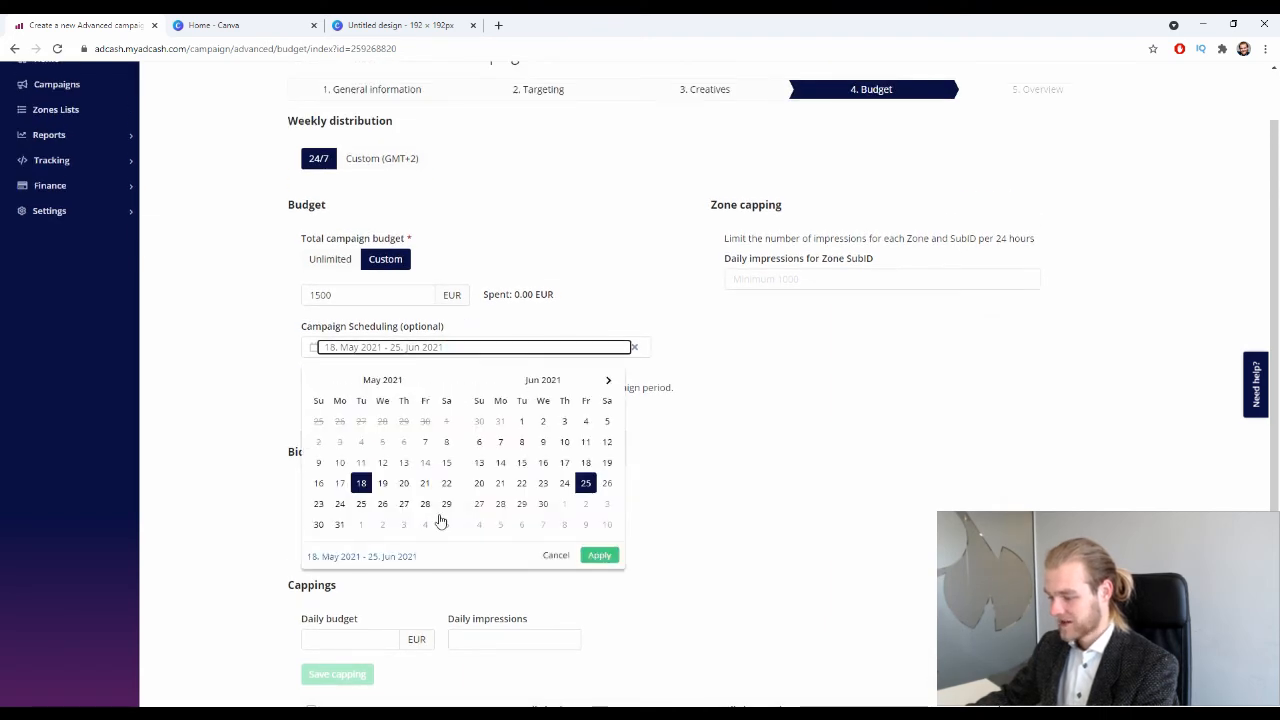
pyautogui.click(446, 441)
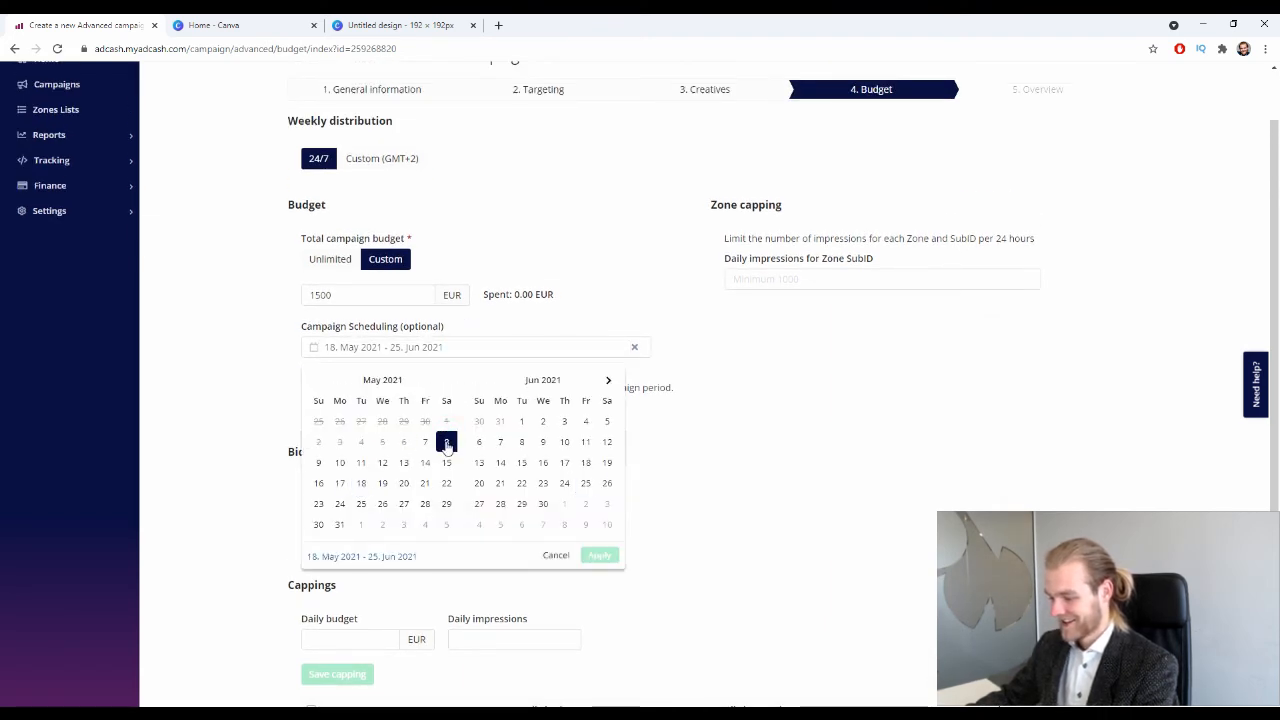
pyautogui.click(446, 441)
pyautogui.click(600, 556)
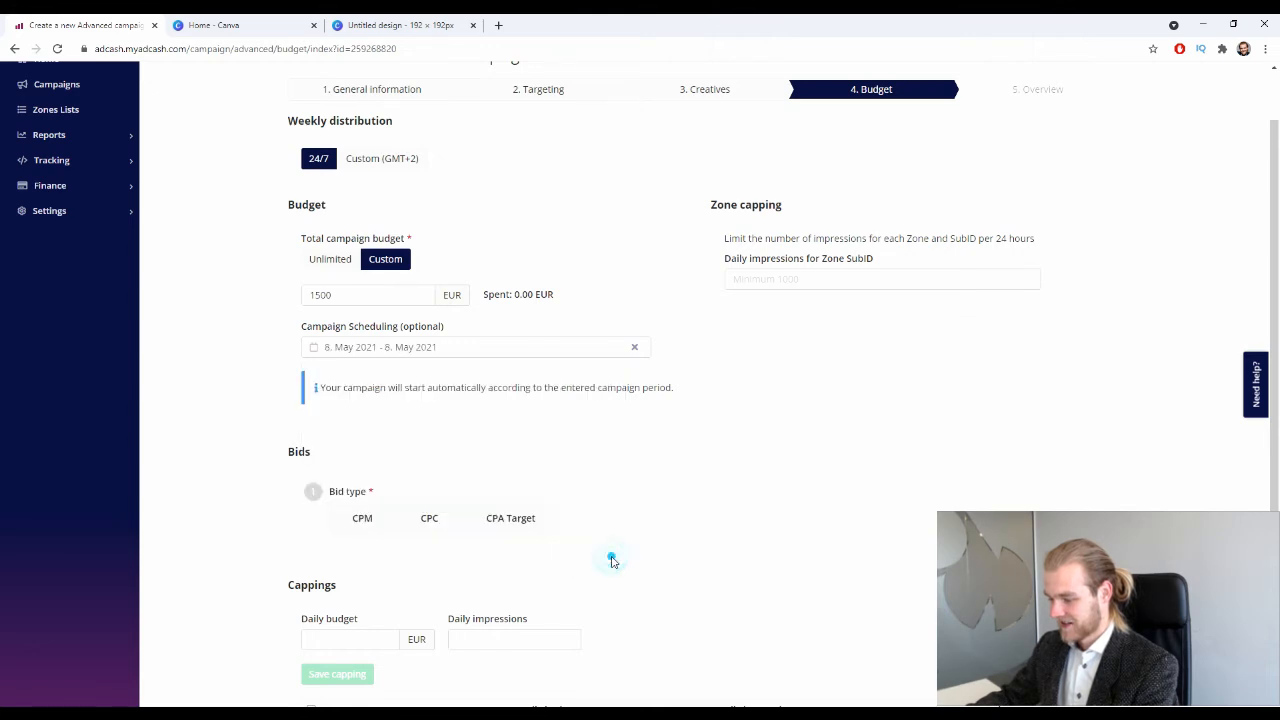
pyautogui.click(452, 346)
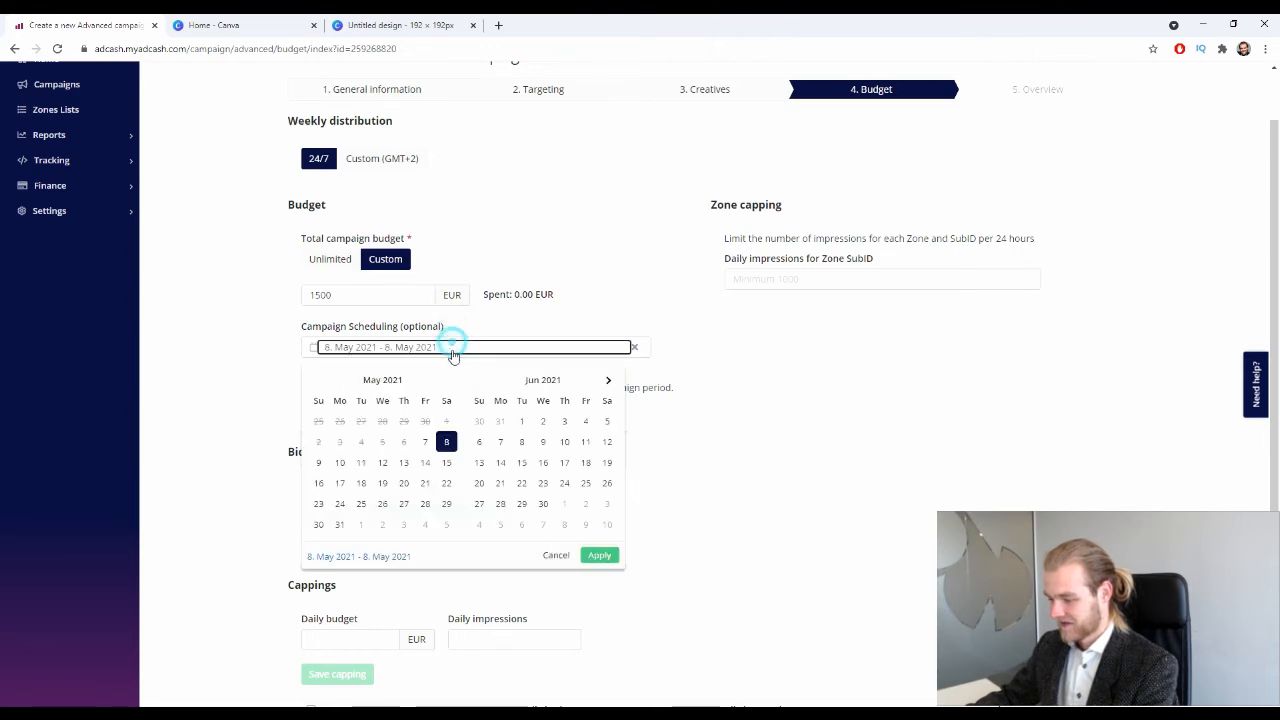
pyautogui.click(557, 555)
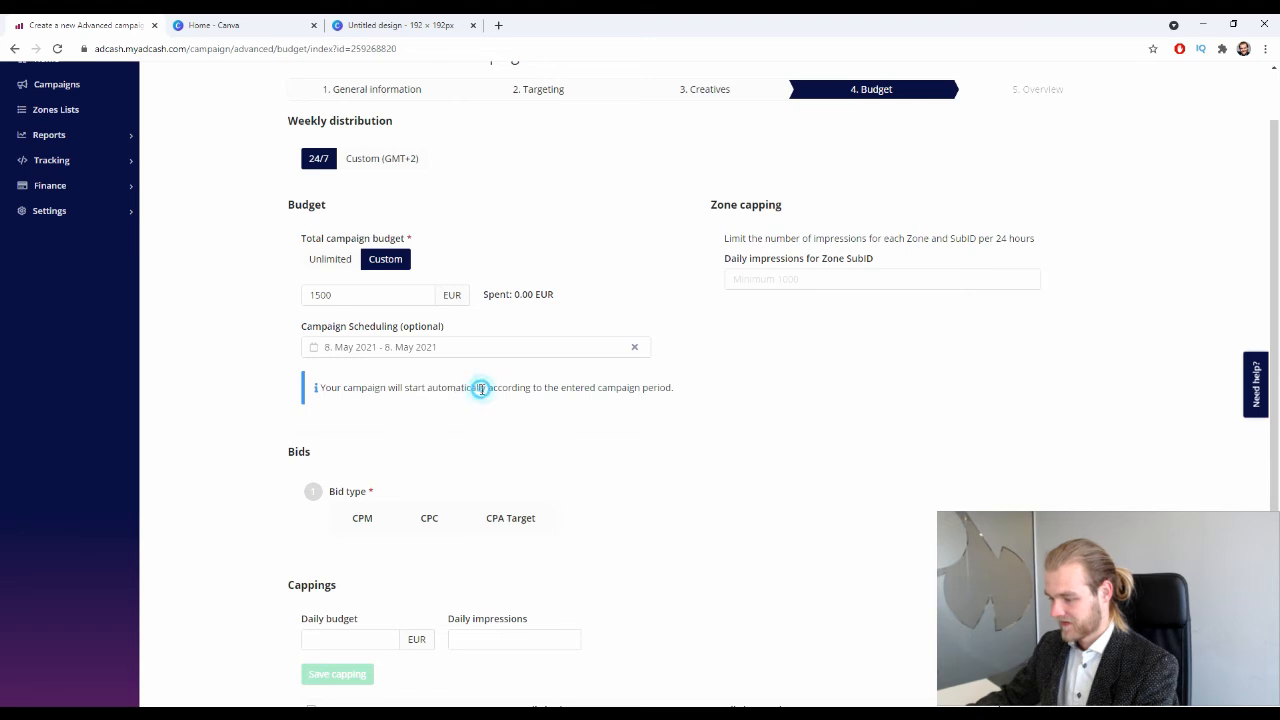
pyautogui.scroll(1, 440, 390)
pyautogui.click(423, 409)
pyautogui.click(314, 303)
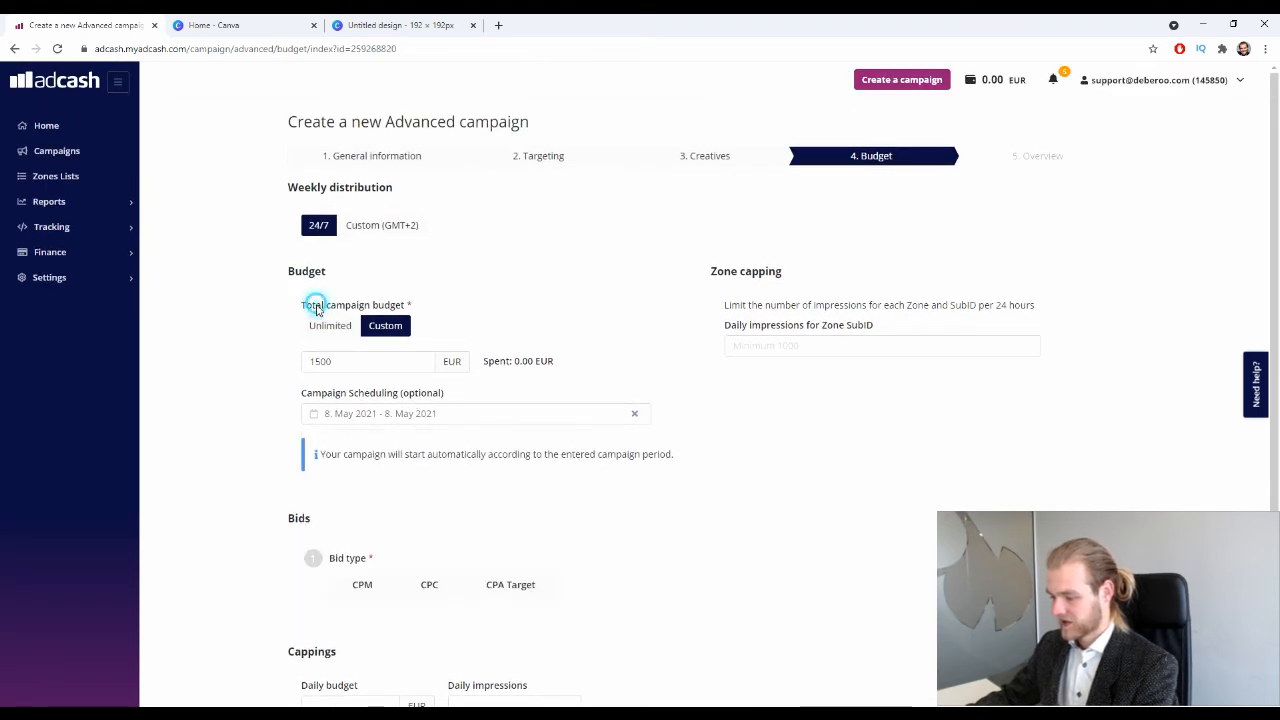
# Keep the custom total budget and clear the campaign scheduling dates.
pyautogui.click(330, 325)
pyautogui.click(385, 325)
pyautogui.click(413, 413)
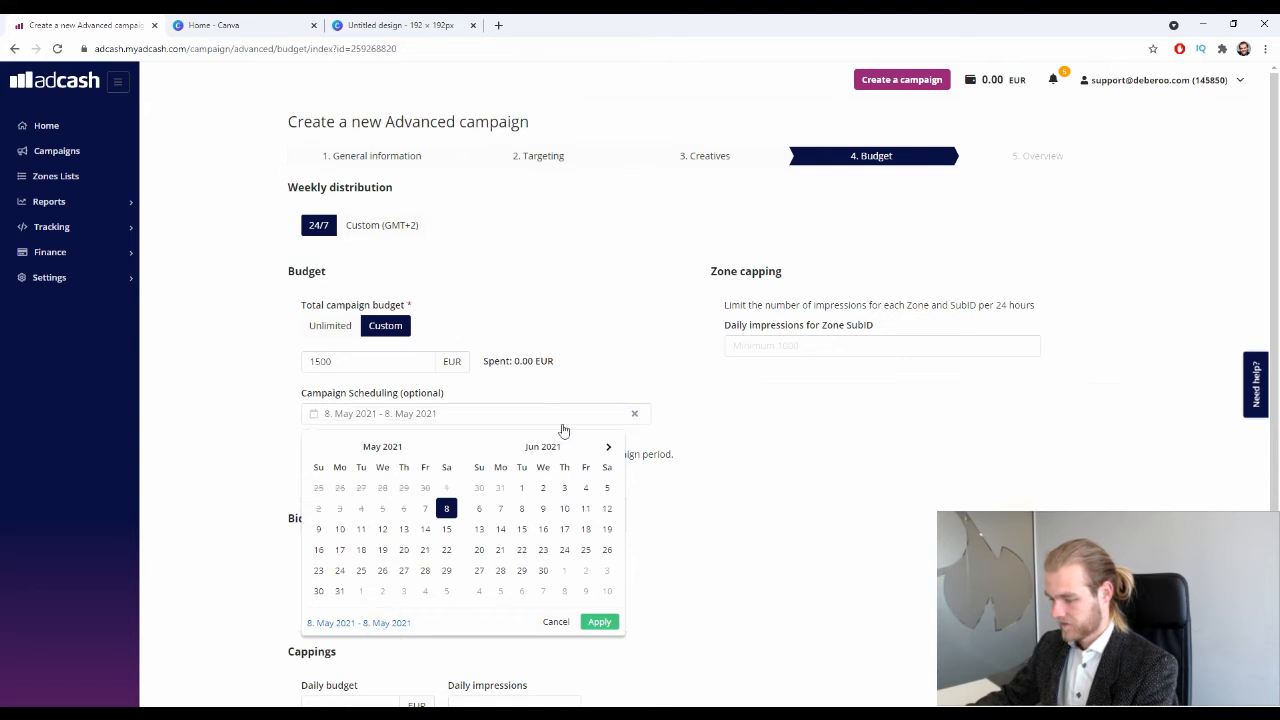
pyautogui.click(633, 415)
pyautogui.click(652, 366)
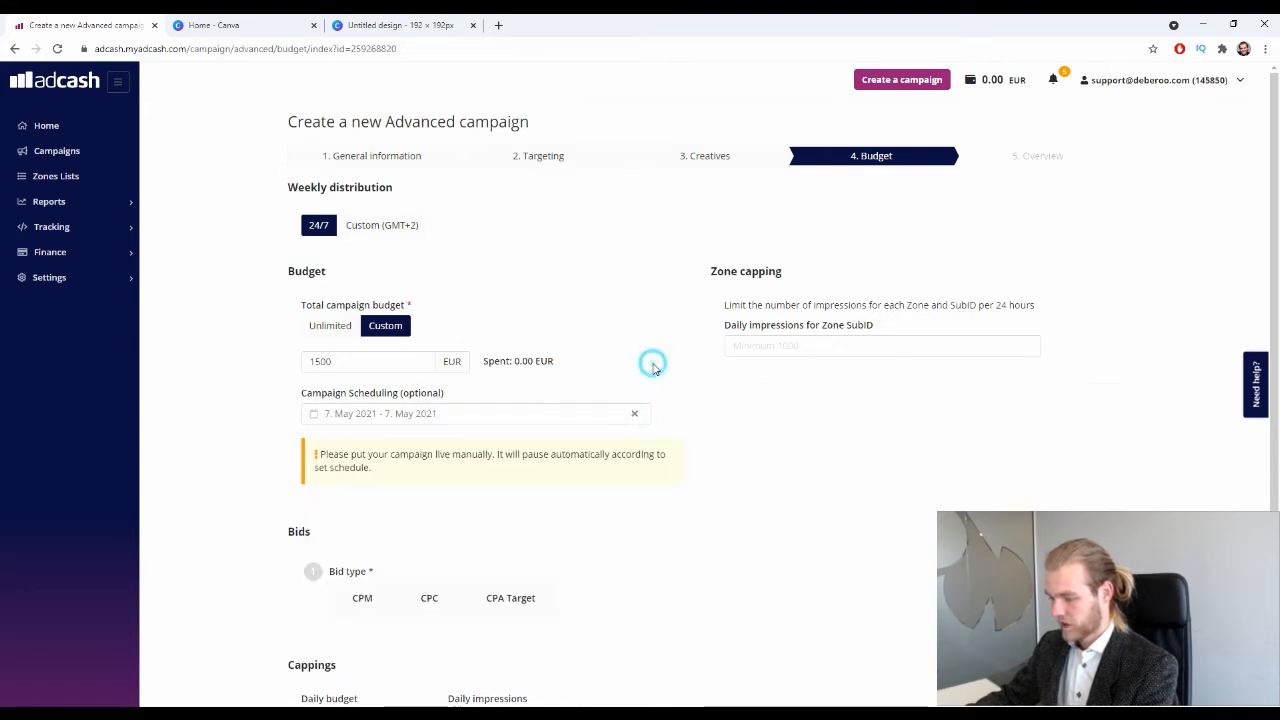
pyautogui.click(634, 413)
pyautogui.scroll(-4, 727, 468)
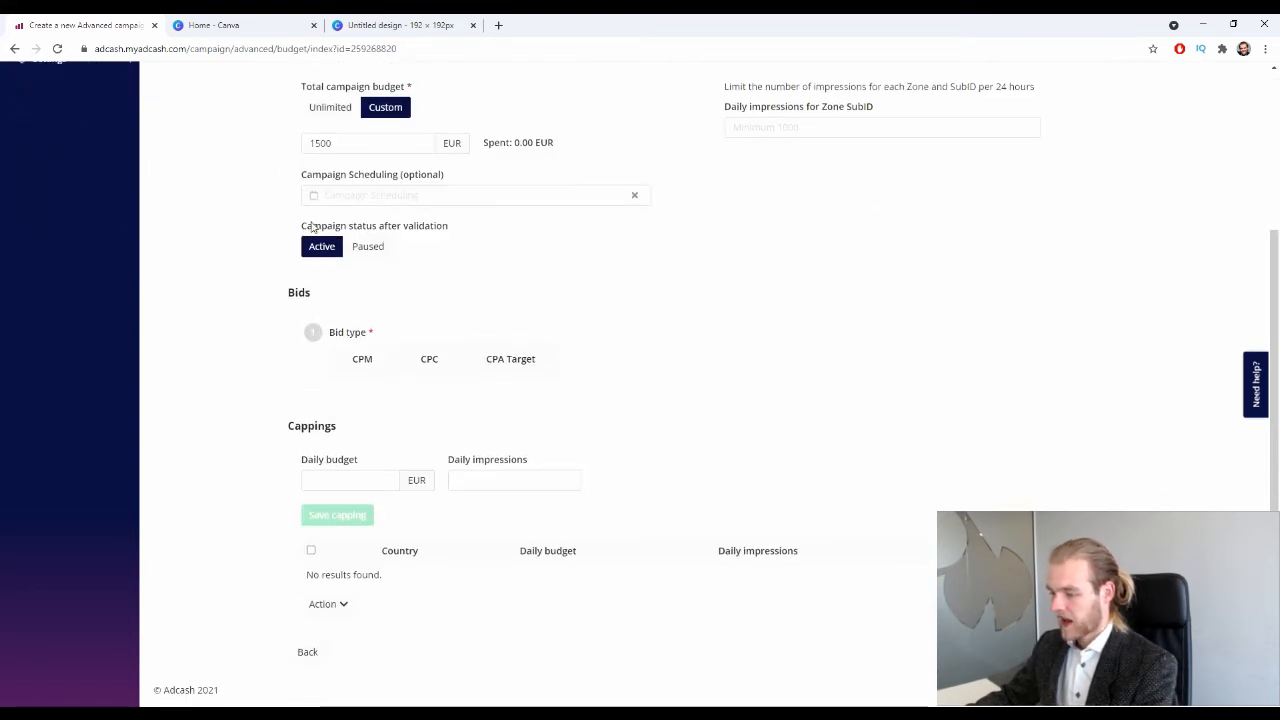
# Set the campaign status after validation to Paused.
pyautogui.moveTo(321, 226); pyautogui.dragTo(408, 228)
pyautogui.click(519, 268)
pyautogui.scroll(1, 530, 277)
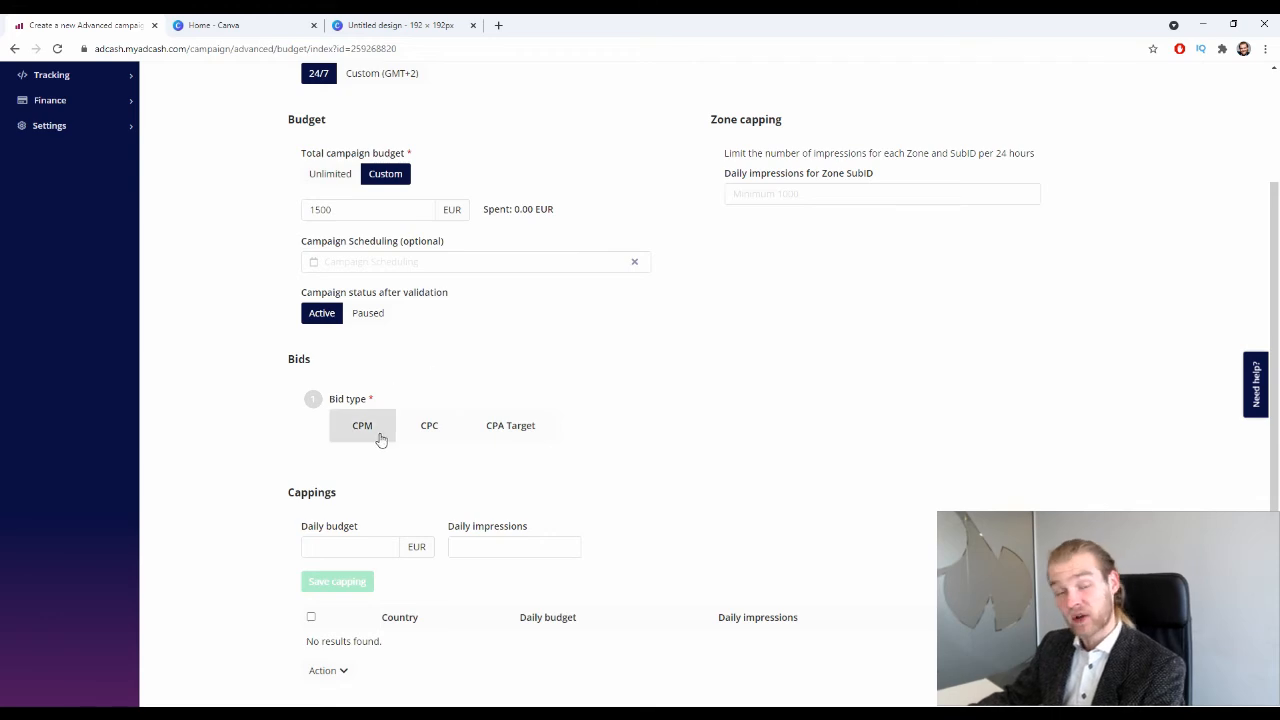
pyautogui.click(318, 314)
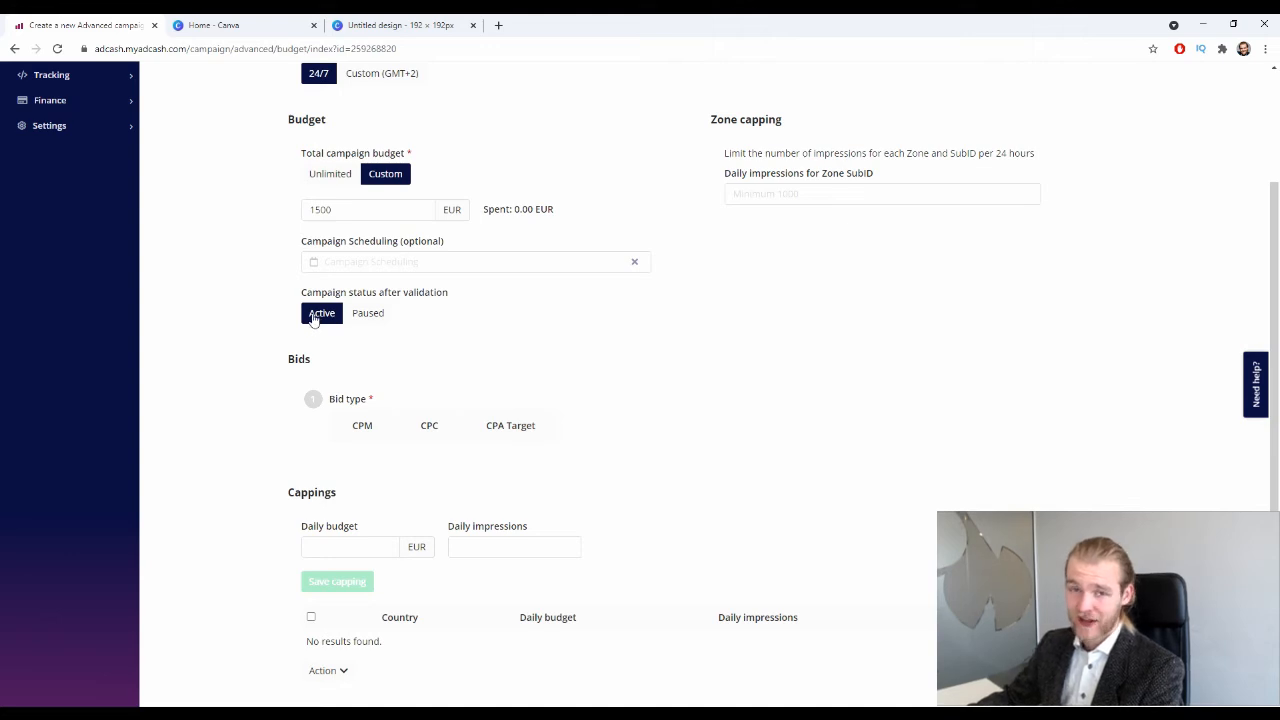
pyautogui.click(368, 318)
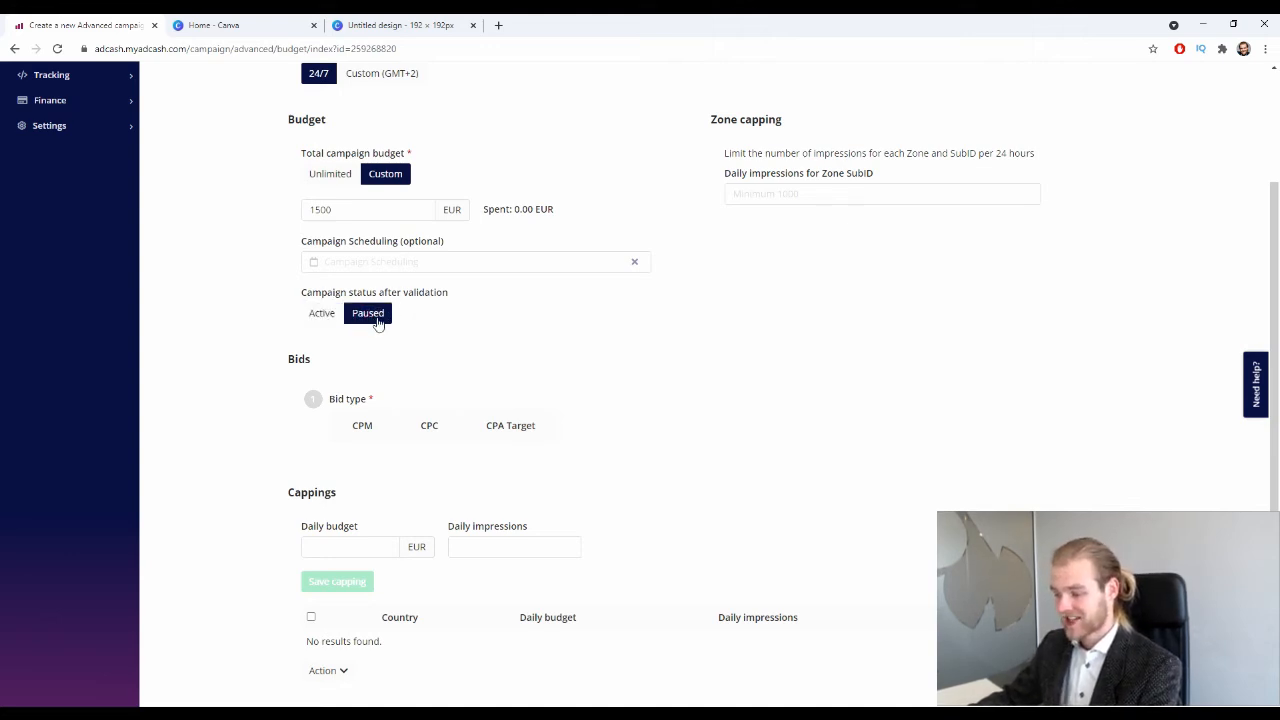
pyautogui.scroll(-2, 388, 335)
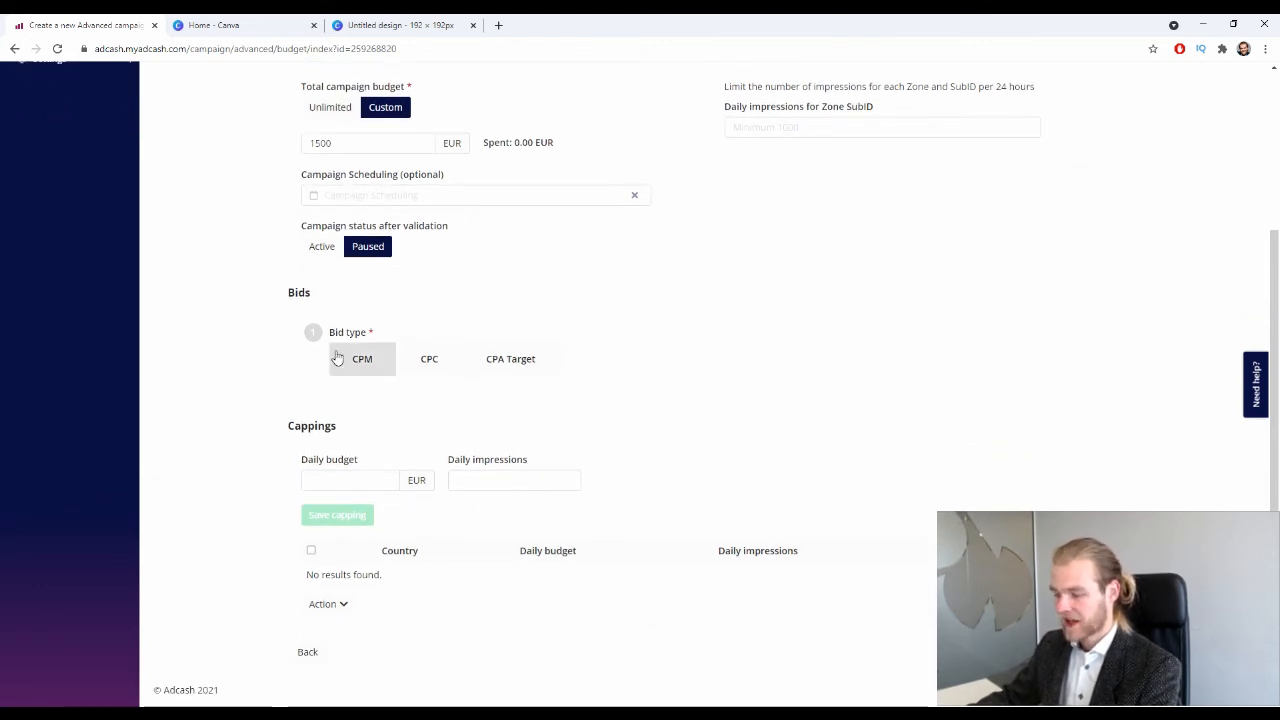
# Choose CPM as the bid type after trying CPC and CPA Target.
pyautogui.click(366, 366)
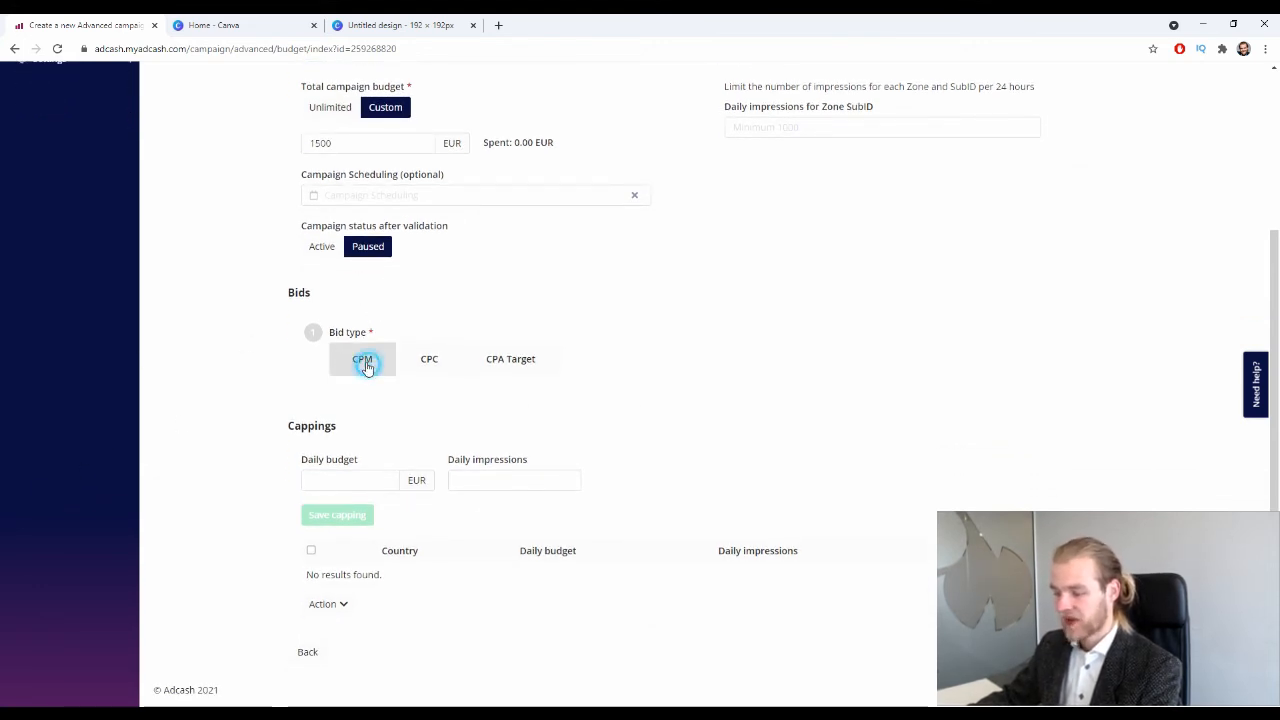
pyautogui.click(452, 364)
pyautogui.click(508, 368)
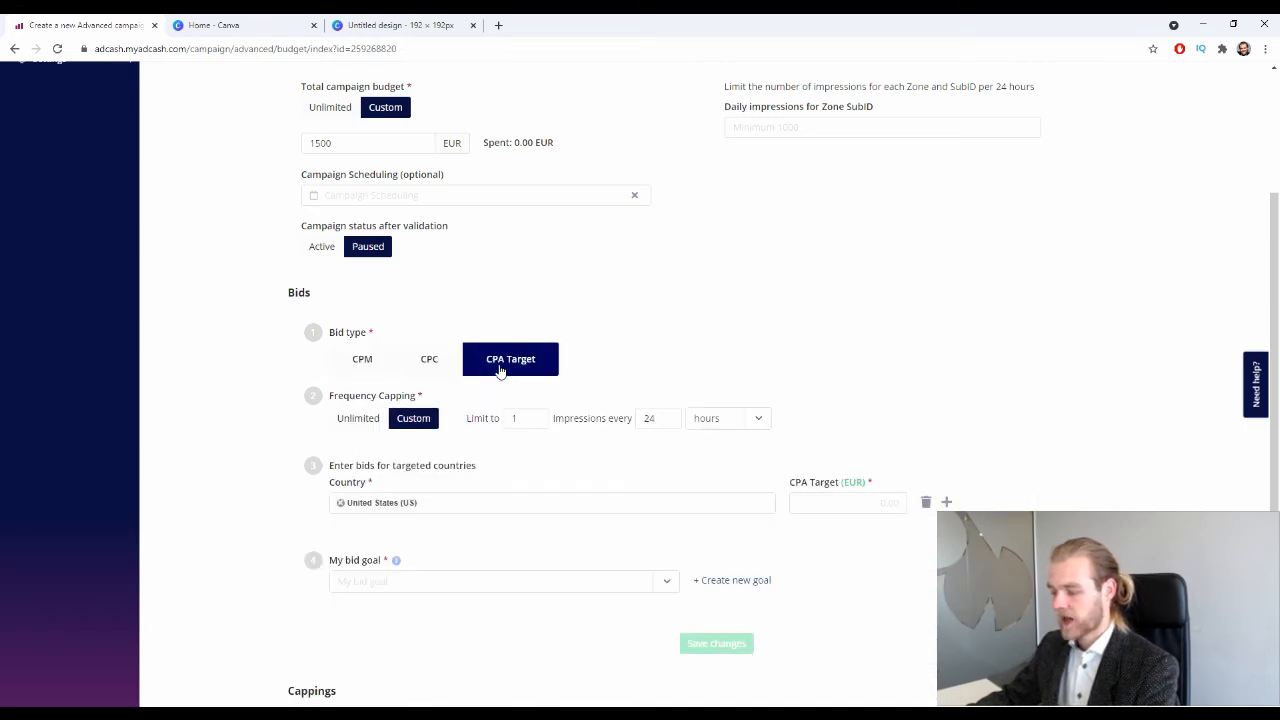
pyautogui.scroll(-1, 540, 358)
pyautogui.scroll(-3, 545, 352)
pyautogui.scroll(3, 543, 352)
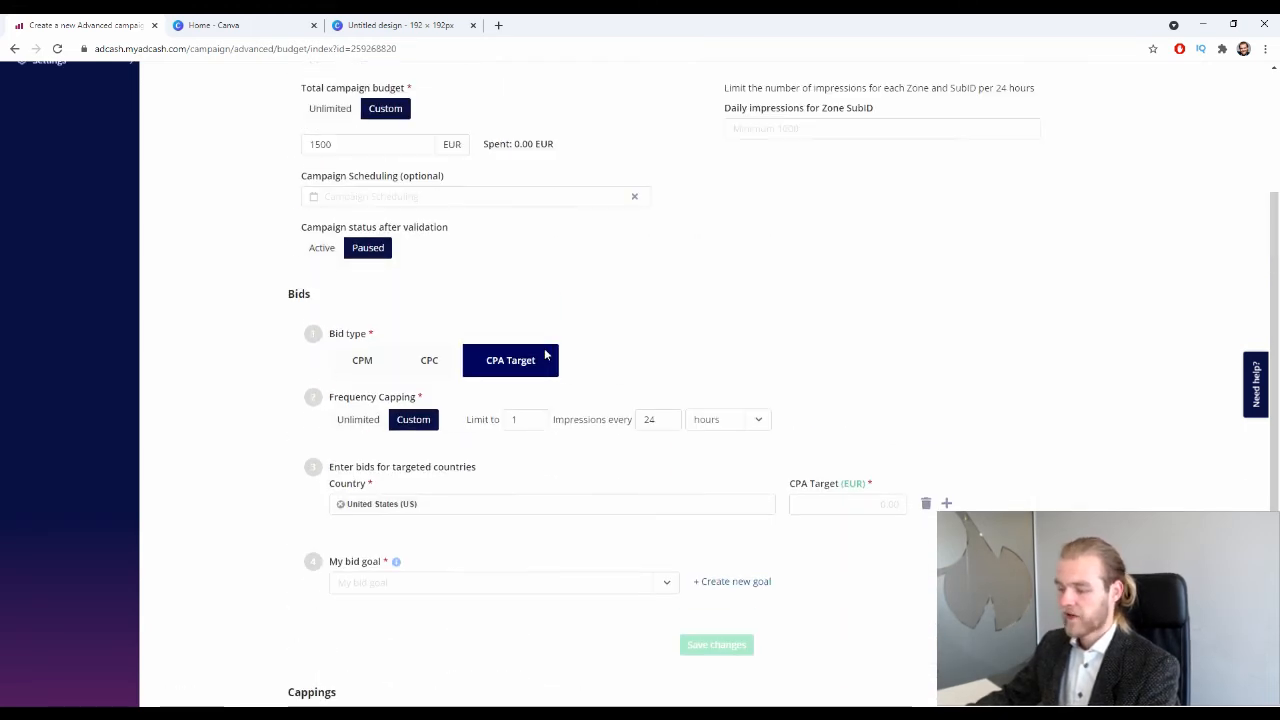
pyautogui.scroll(-1, 509, 360)
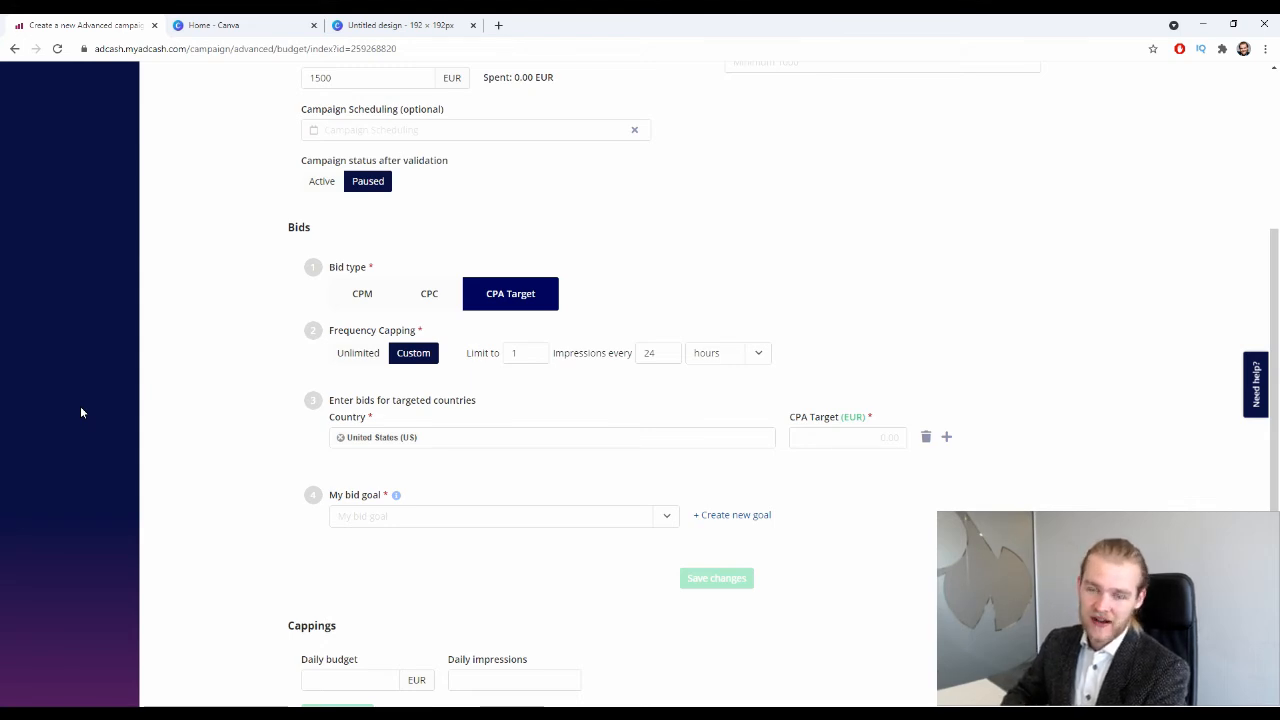
pyautogui.click(370, 296)
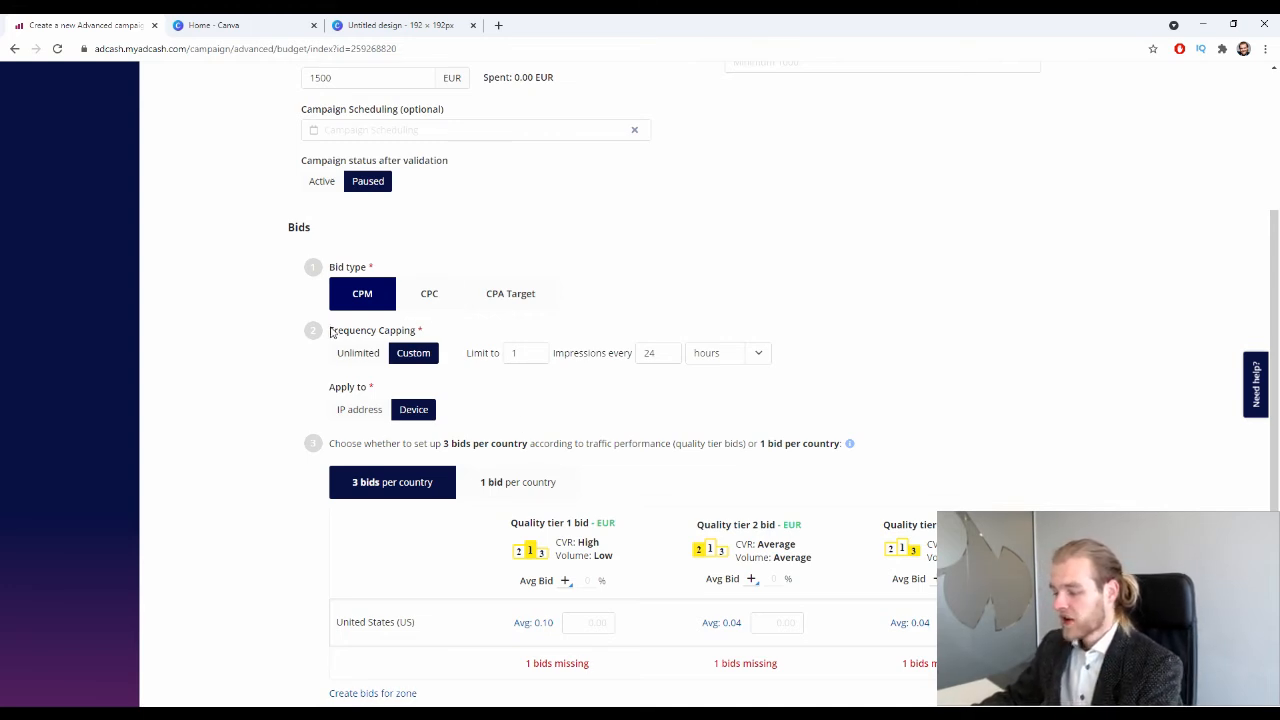
# Inspect the Frequency Capping settings, keeping hours as the time unit.
pyautogui.moveTo(330, 333); pyautogui.dragTo(423, 334)
pyautogui.click(307, 366)
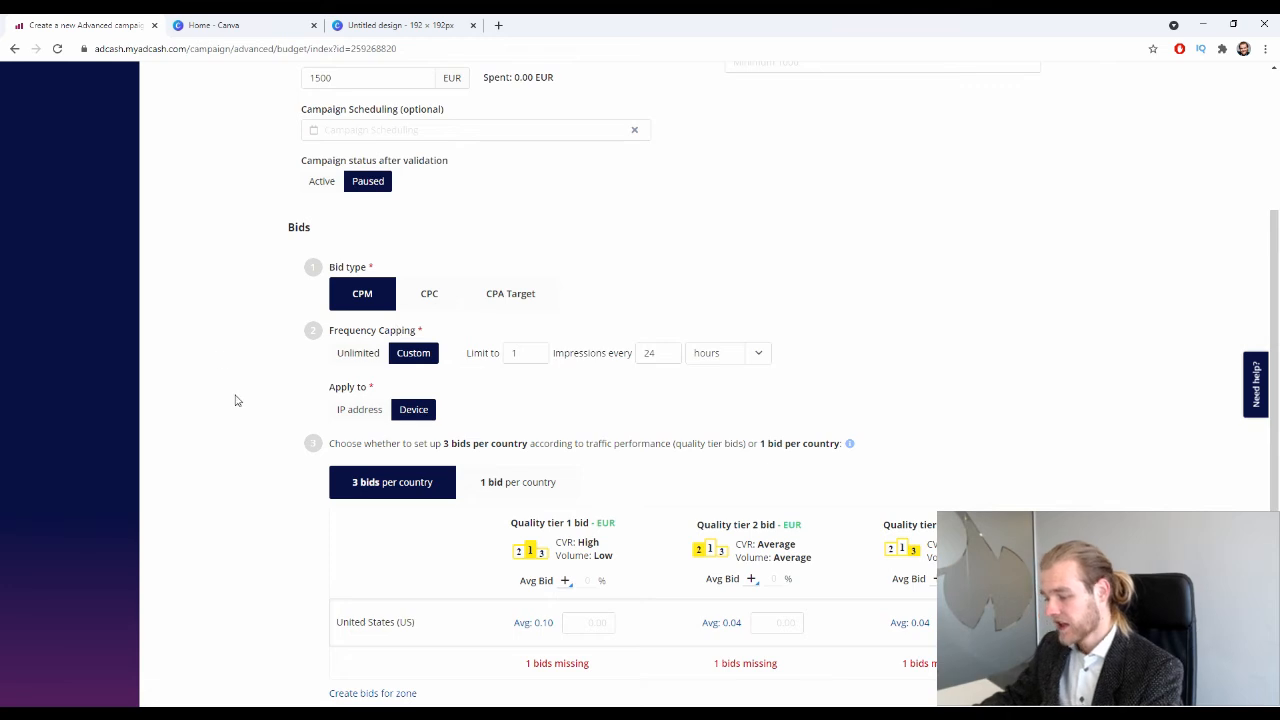
pyautogui.tripleClick(471, 352)
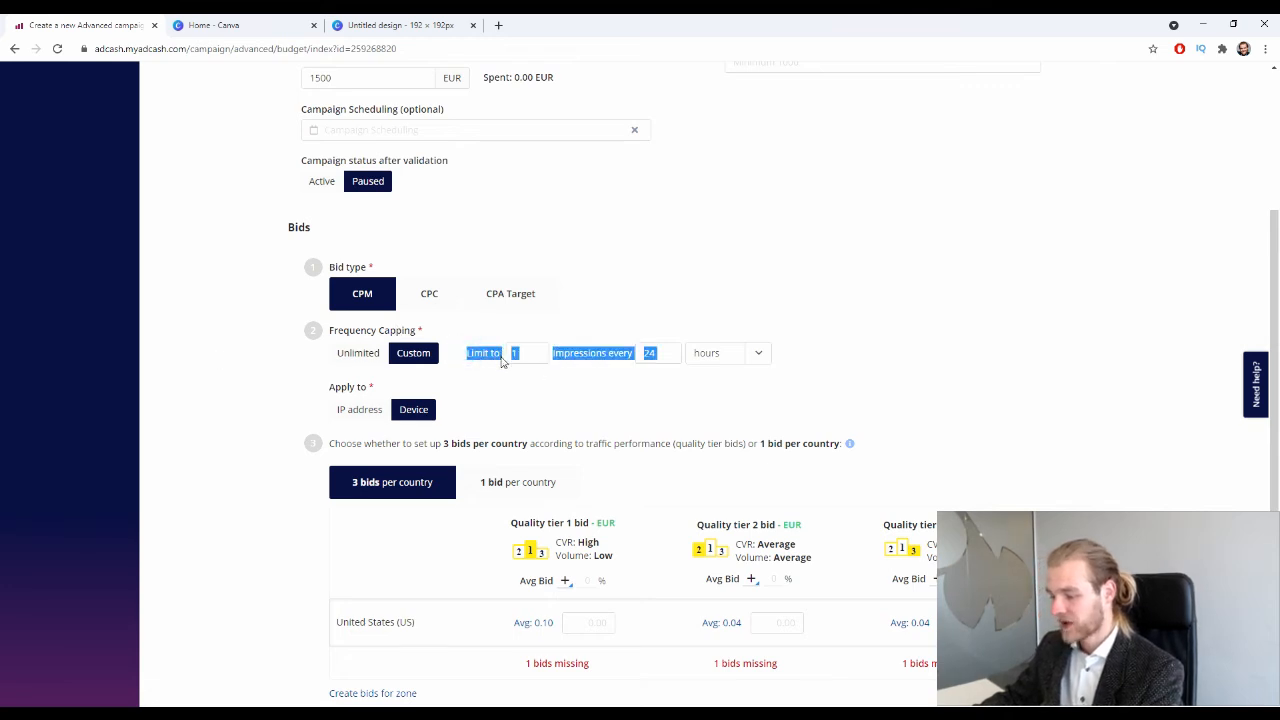
pyautogui.click(526, 355)
pyautogui.moveTo(589, 352); pyautogui.dragTo(660, 352)
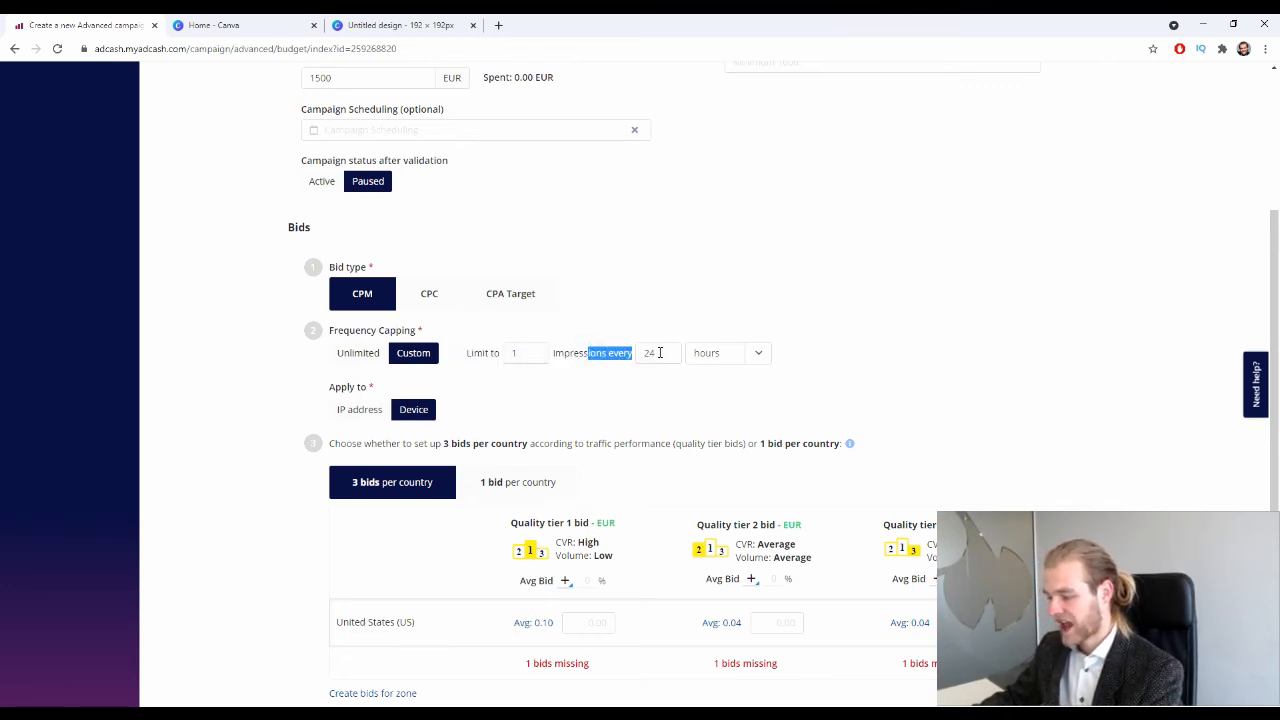
pyautogui.click(660, 352)
pyautogui.click(758, 352)
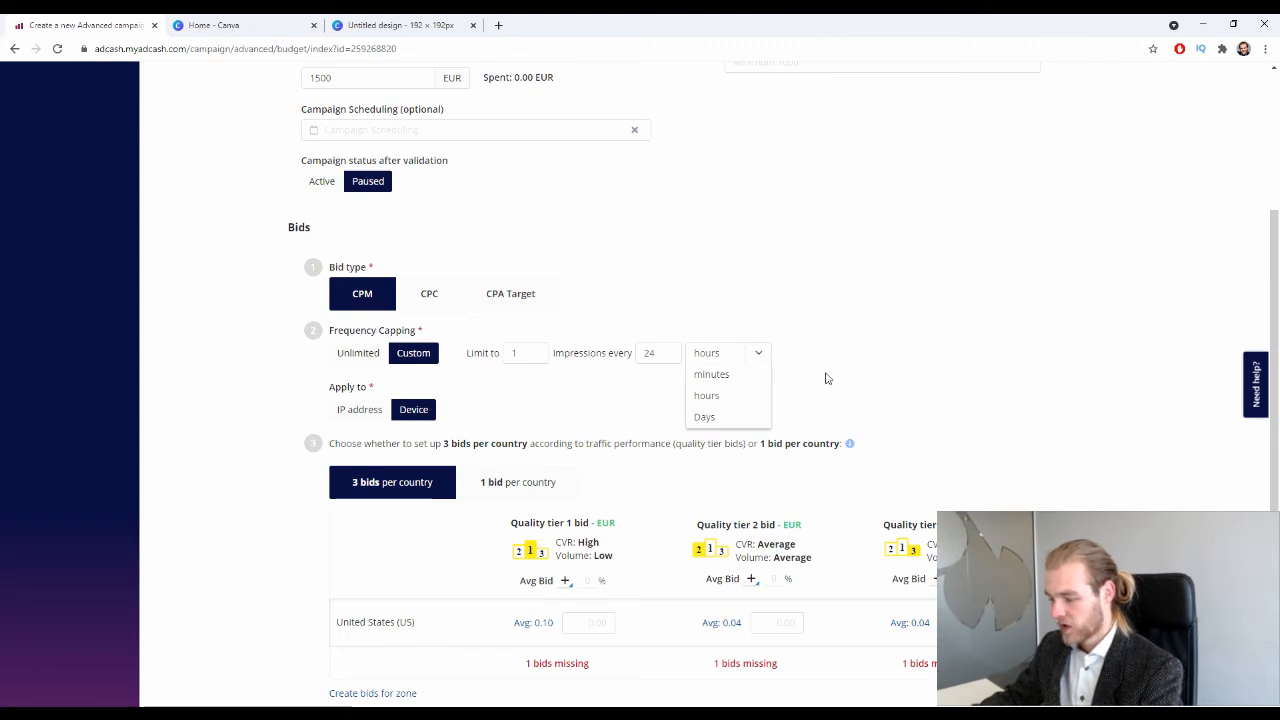
pyautogui.click(510, 389)
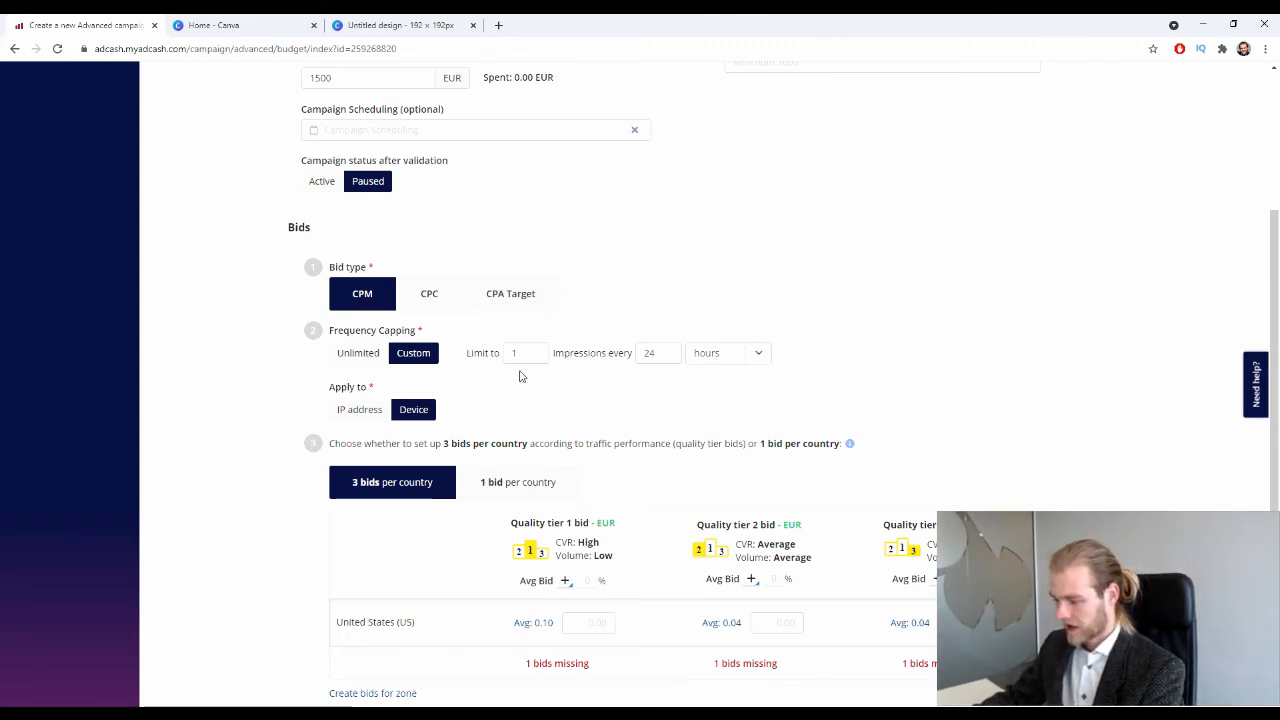
# Set the frequency limit to 2 impressions every 24 hours per device.
pyautogui.doubleClick(514, 353)
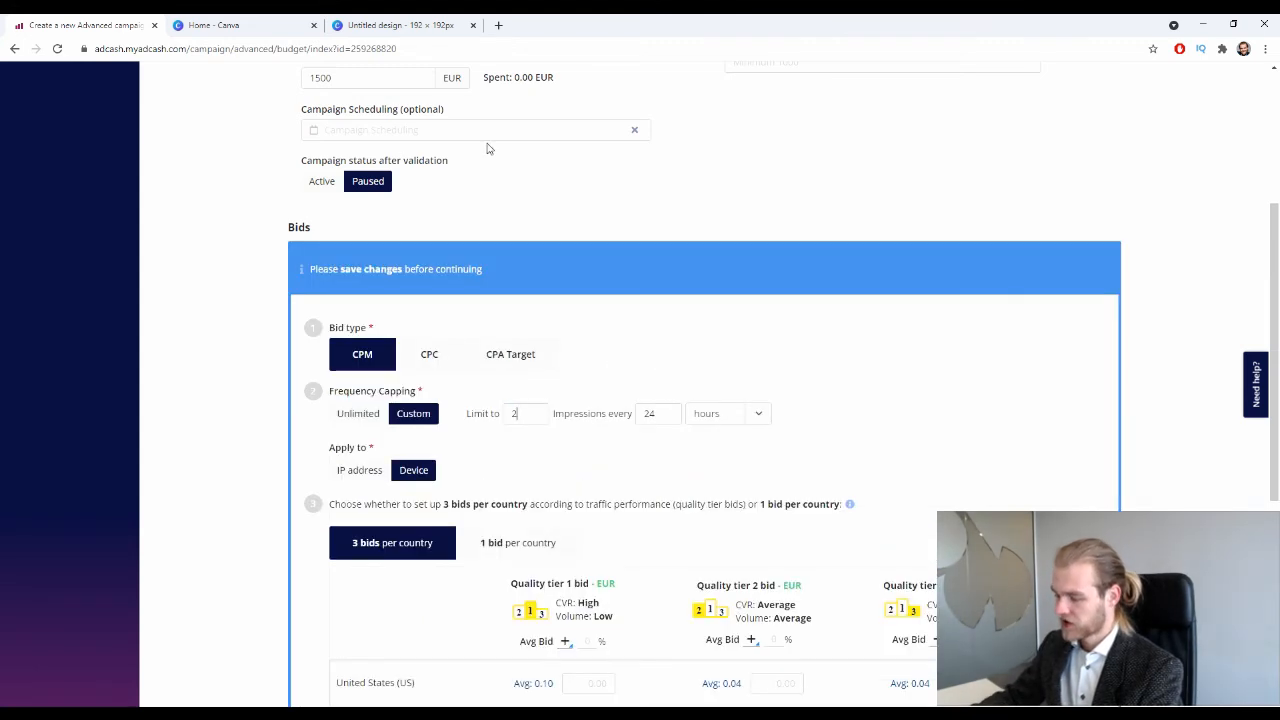
pyautogui.scroll(-2, 598, 355)
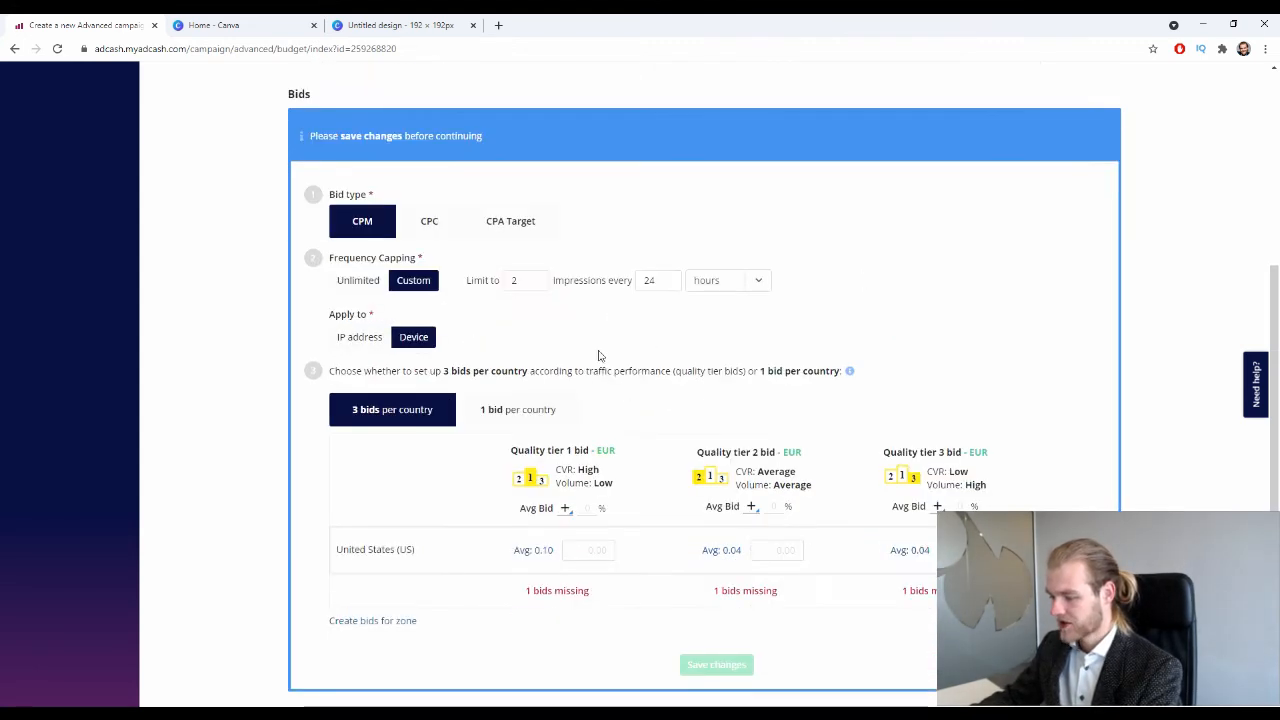
pyautogui.moveTo(544, 284); pyautogui.dragTo(367, 298)
pyautogui.write('1')
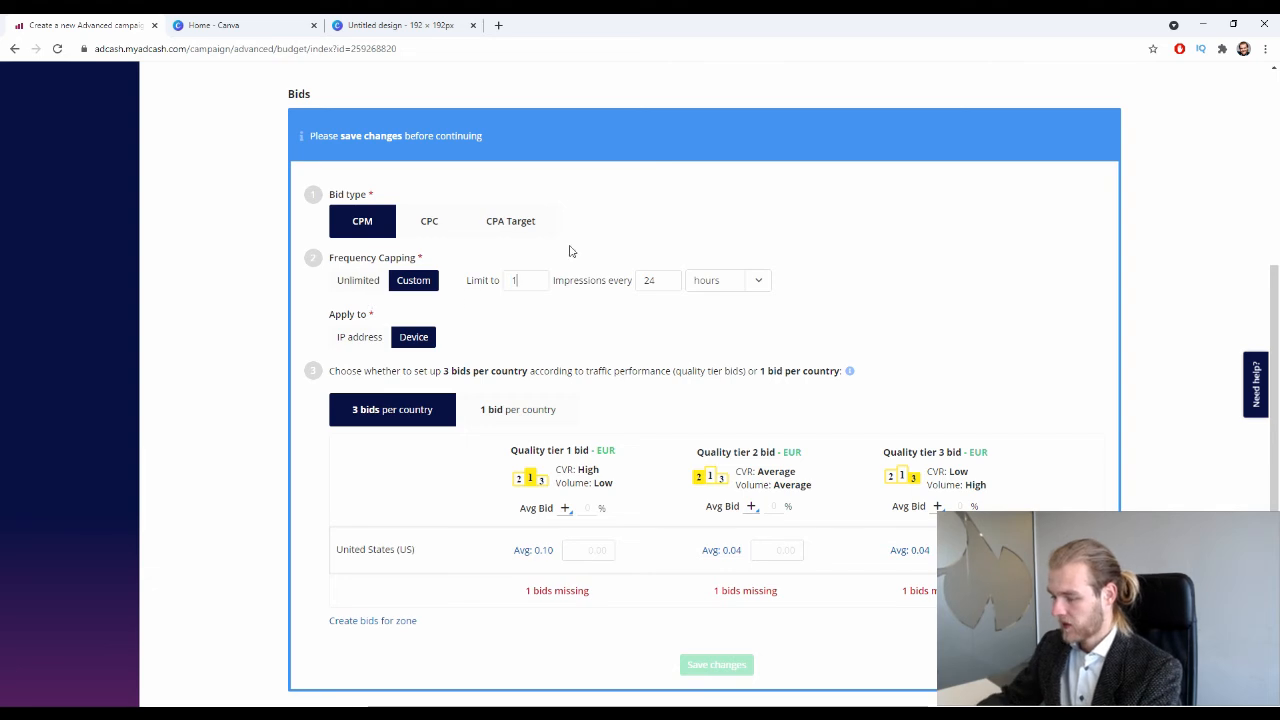
pyautogui.moveTo(690, 286); pyautogui.dragTo(656, 279)
pyautogui.write('1')
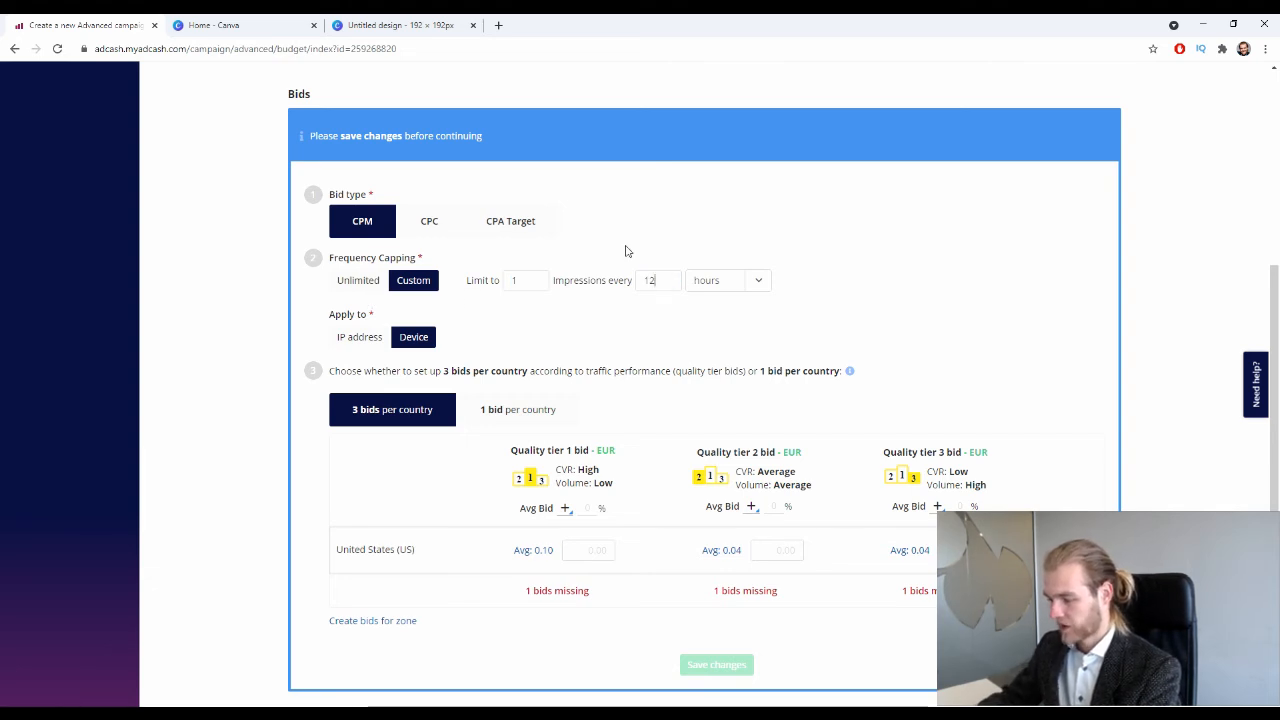
pyautogui.doubleClick(544, 281)
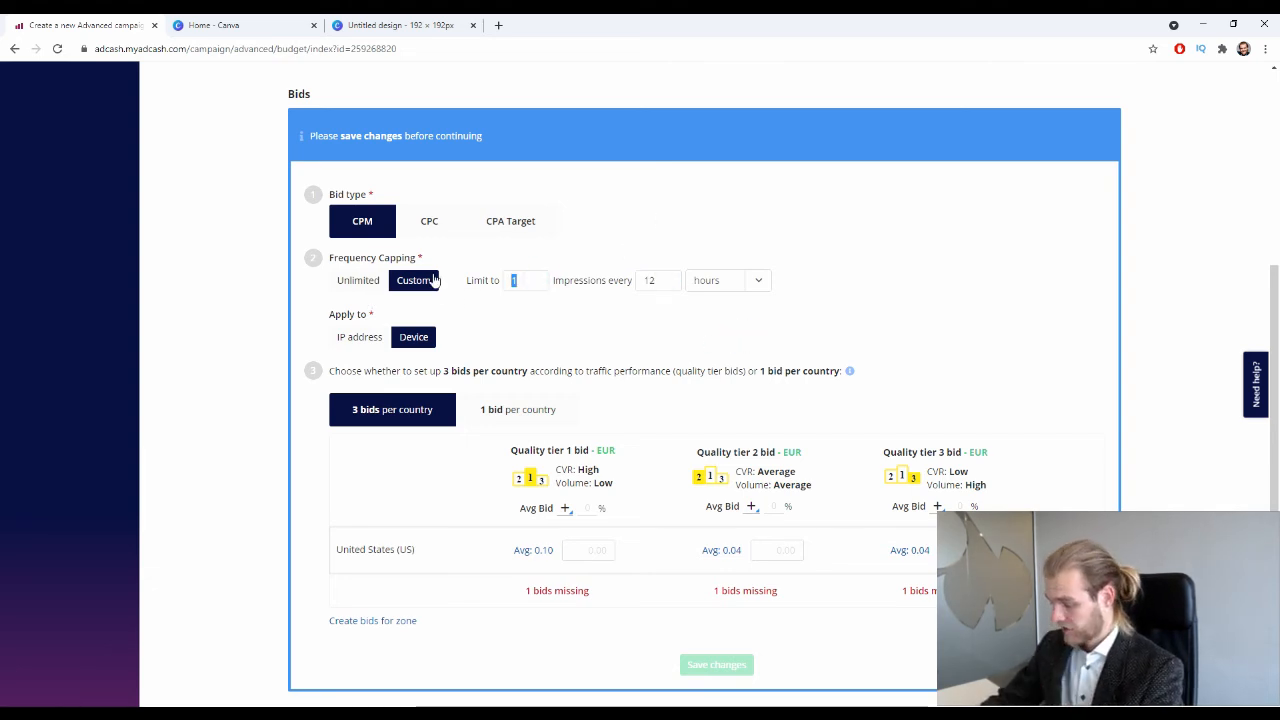
pyautogui.write('2')
pyautogui.moveTo(687, 290); pyautogui.dragTo(603, 286)
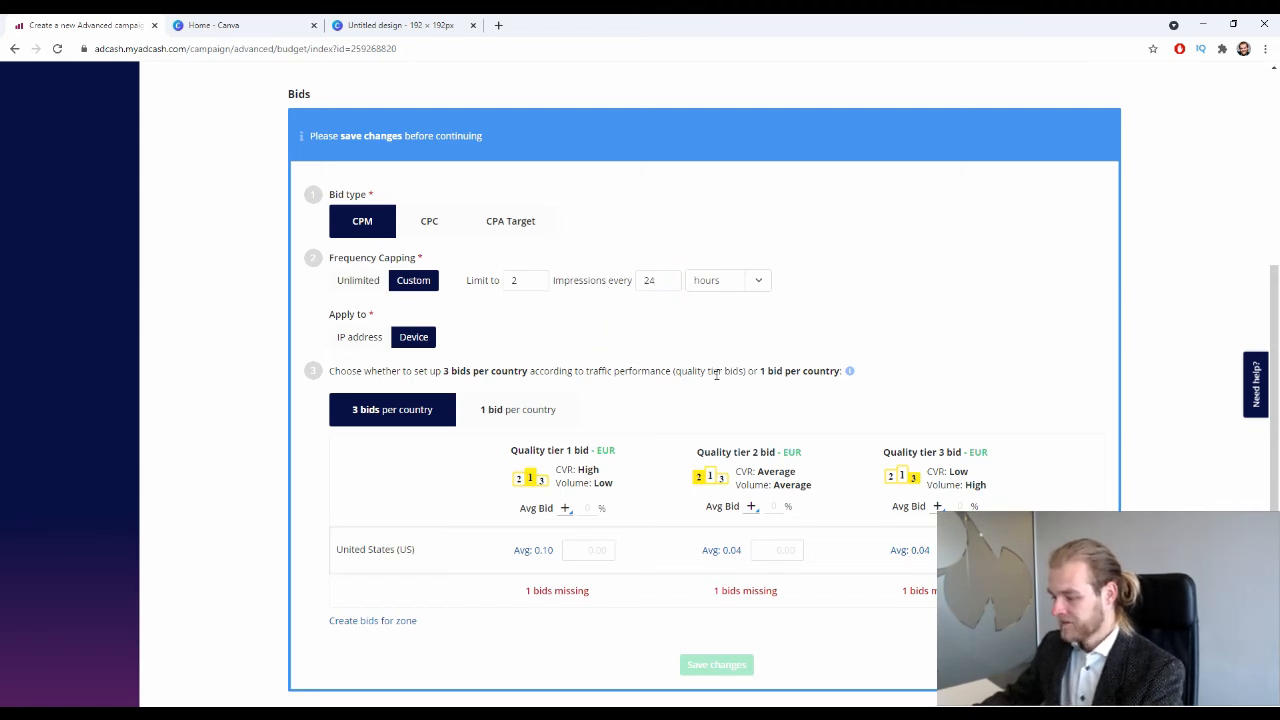
pyautogui.moveTo(334, 318); pyautogui.dragTo(367, 316)
pyautogui.click(497, 334)
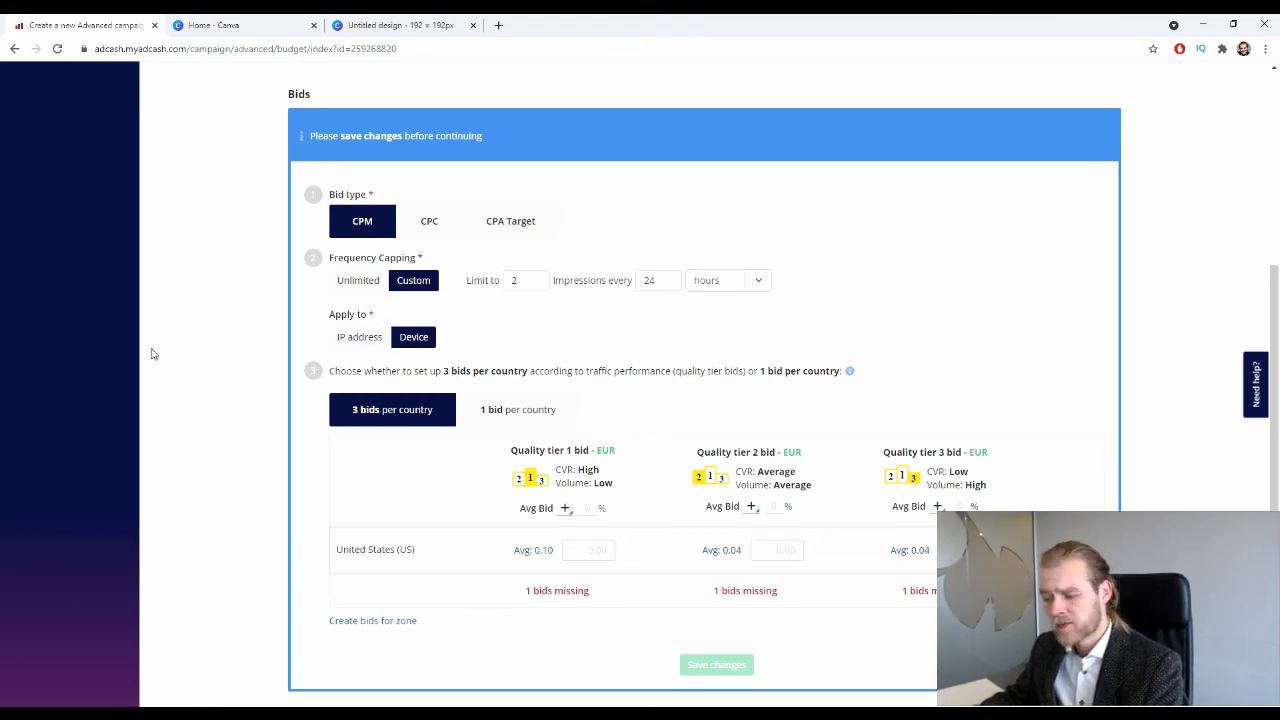
pyautogui.scroll(-1, 320, 287)
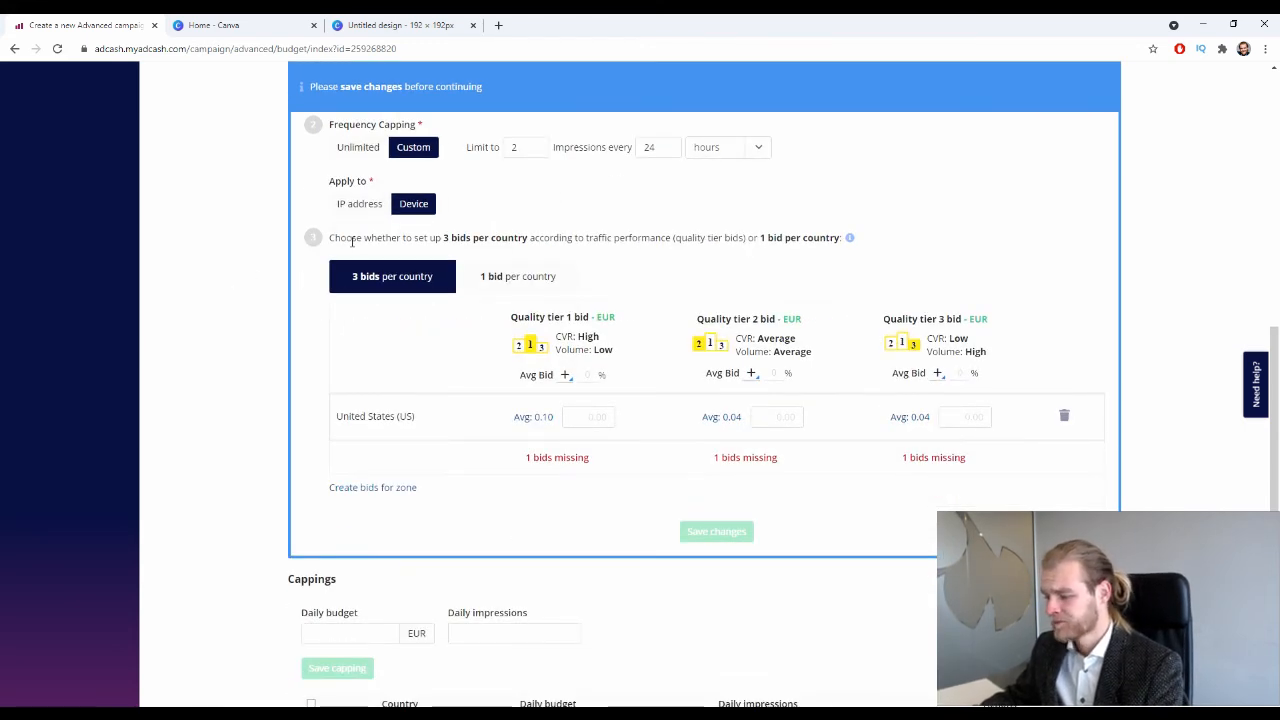
pyautogui.moveTo(336, 235); pyautogui.dragTo(510, 237)
pyautogui.click(582, 236)
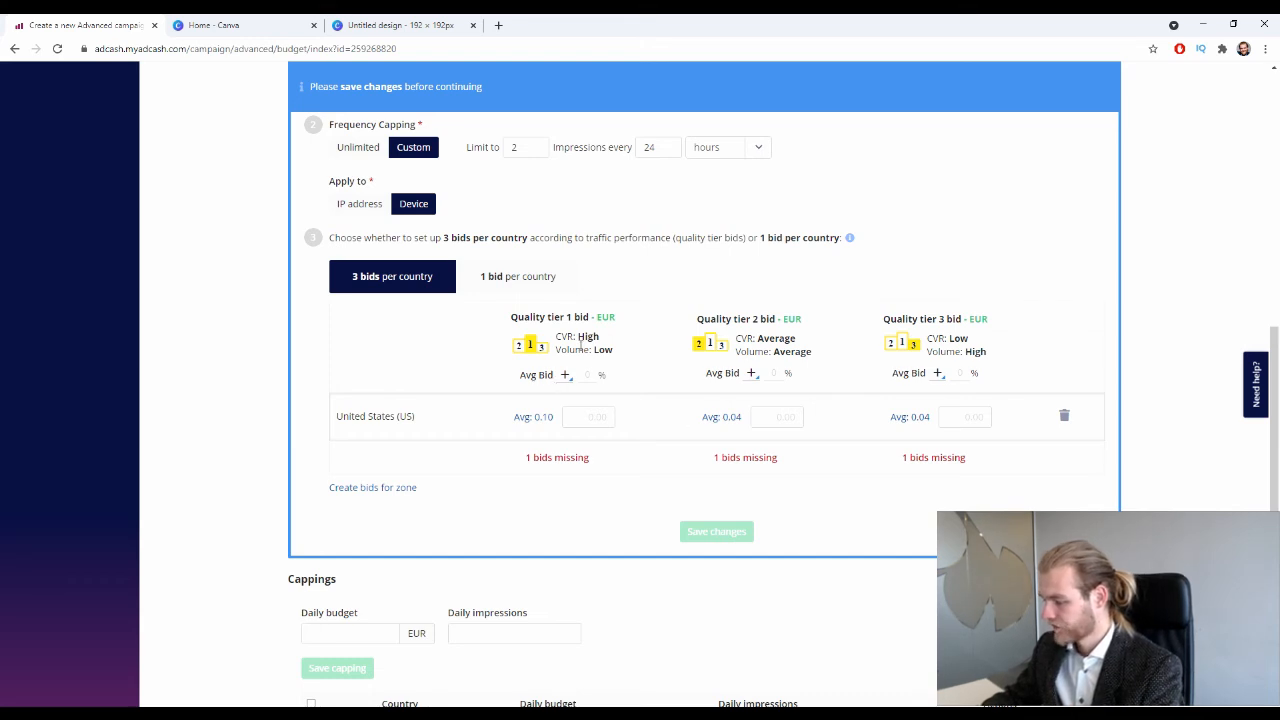
pyautogui.scroll(1, 580, 345)
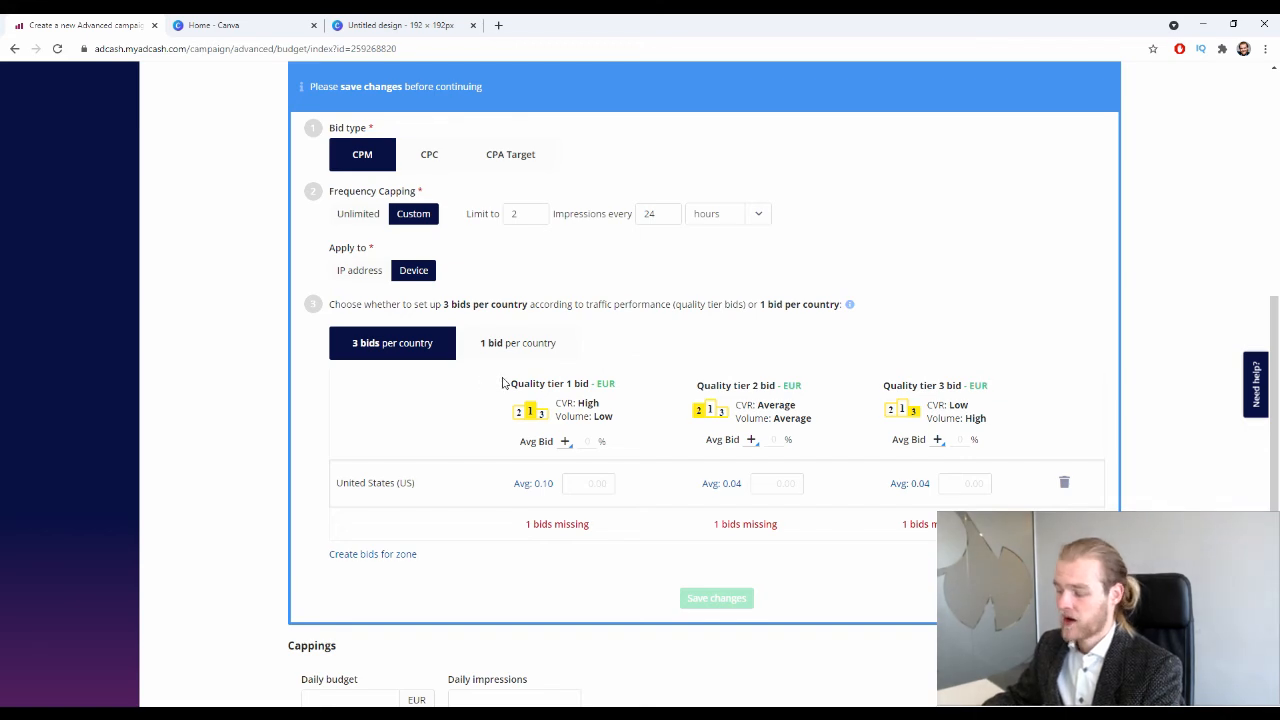
pyautogui.moveTo(721, 386); pyautogui.dragTo(777, 386)
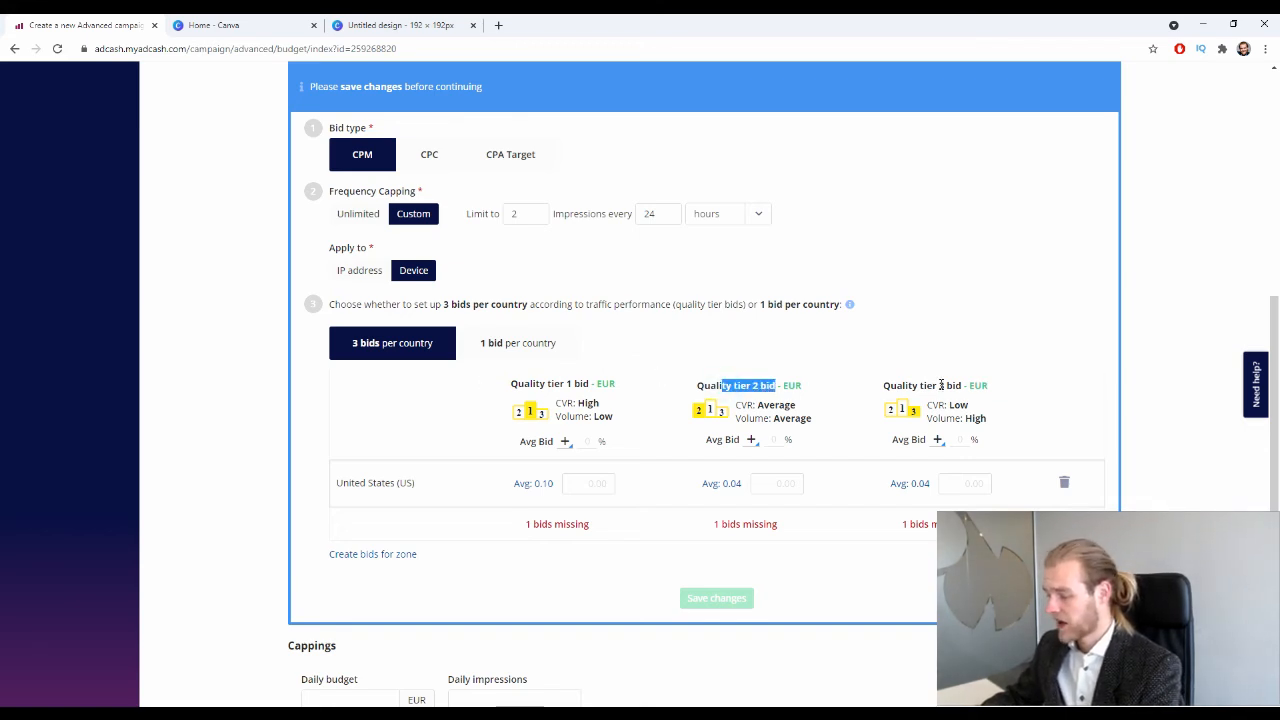
pyautogui.moveTo(931, 384); pyautogui.dragTo(983, 383)
pyautogui.click(988, 340)
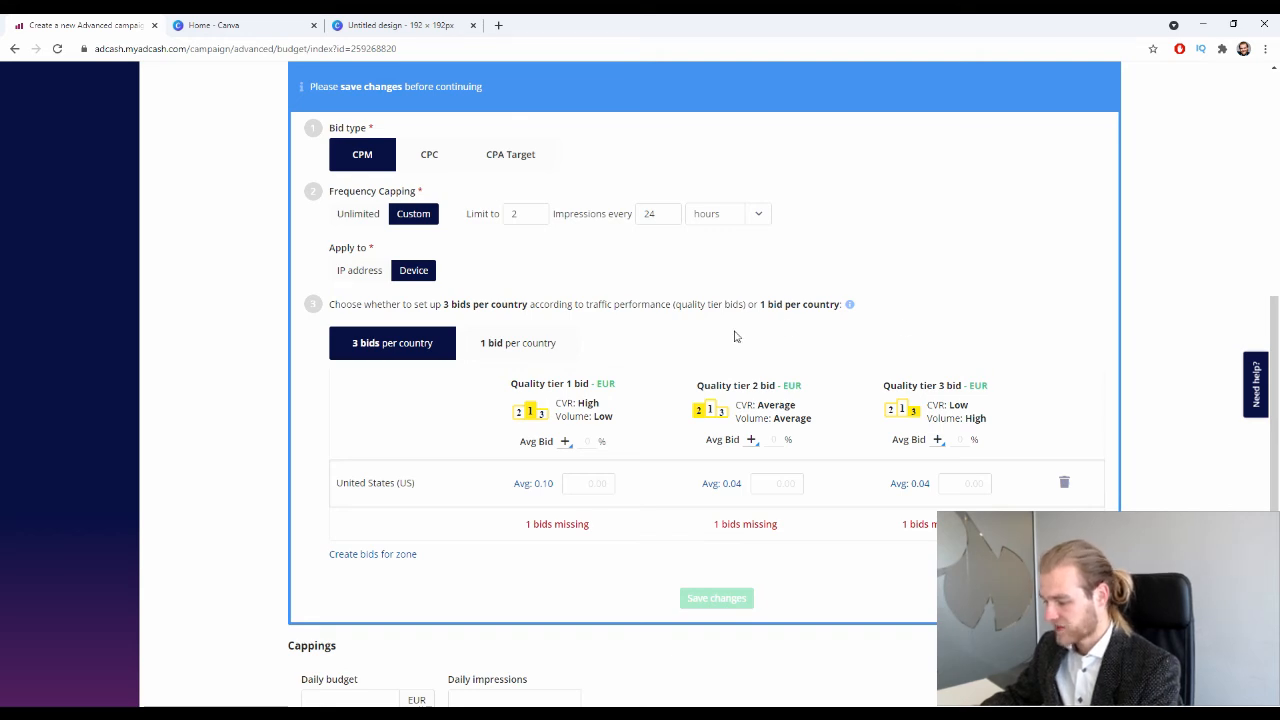
pyautogui.doubleClick(598, 401)
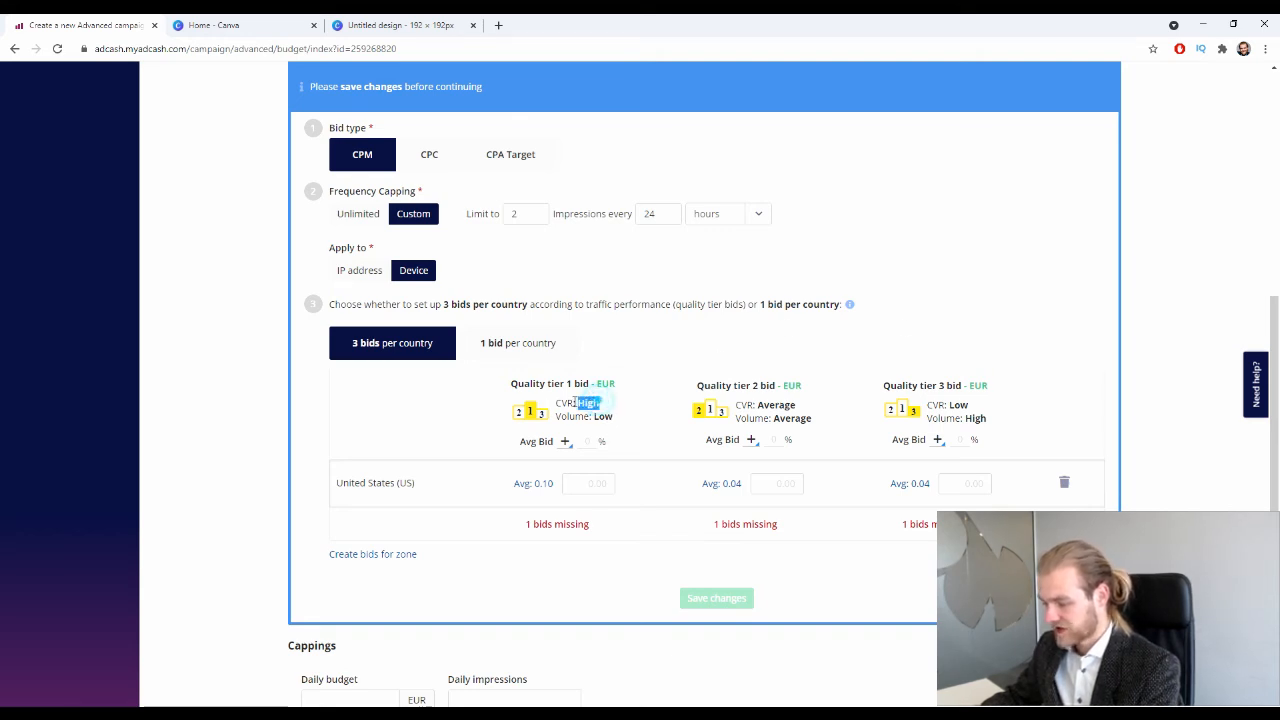
pyautogui.click(614, 415)
pyautogui.moveTo(614, 415); pyautogui.dragTo(595, 421)
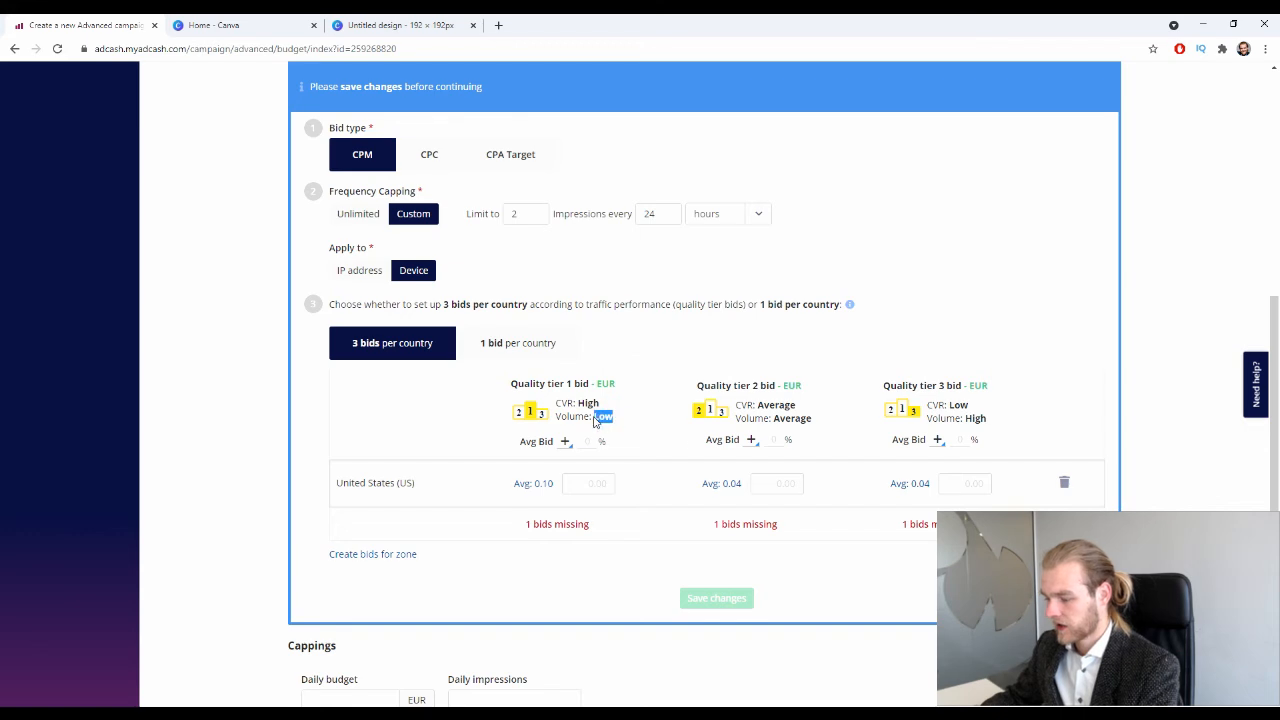
pyautogui.moveTo(798, 413)
pyautogui.mouseDown()
pyautogui.moveTo(762, 416)
pyautogui.moveTo(808, 418)
pyautogui.moveTo(779, 420)
pyautogui.mouseUp()
pyautogui.moveTo(971, 404)
pyautogui.mouseDown()
pyautogui.moveTo(949, 405)
pyautogui.moveTo(964, 420)
pyautogui.mouseUp()
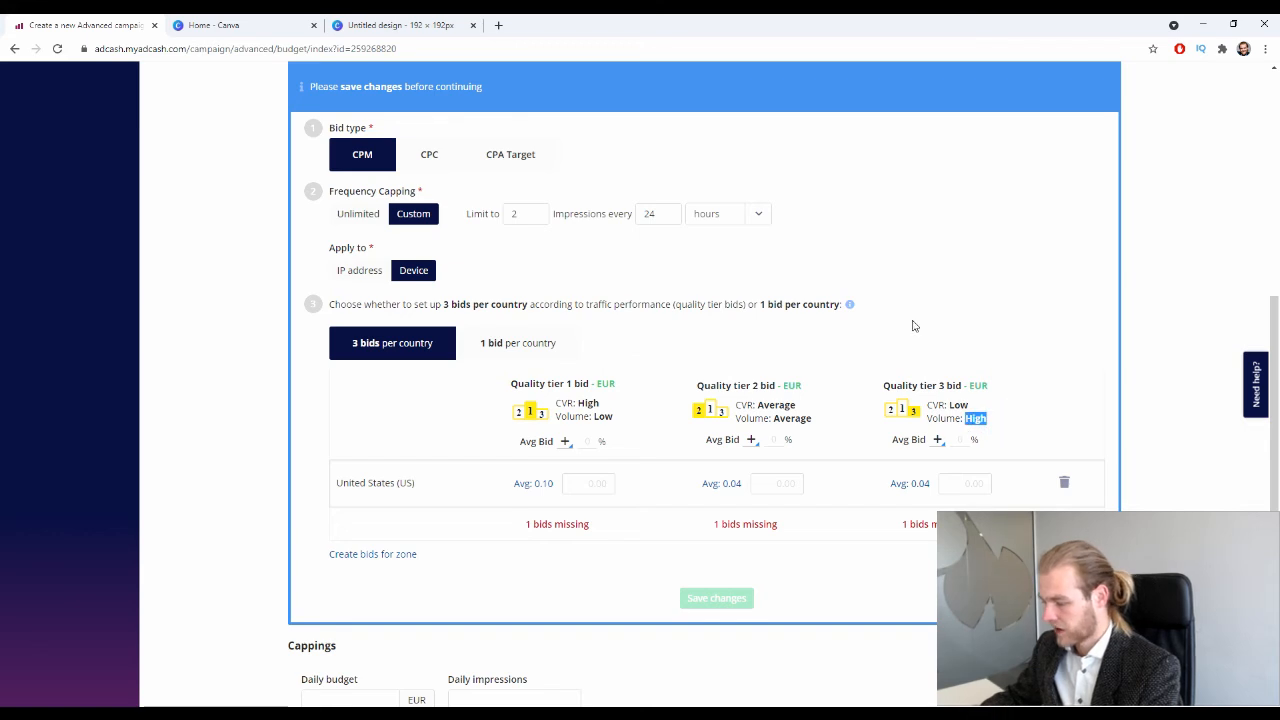
pyautogui.click(910, 321)
pyautogui.click(546, 345)
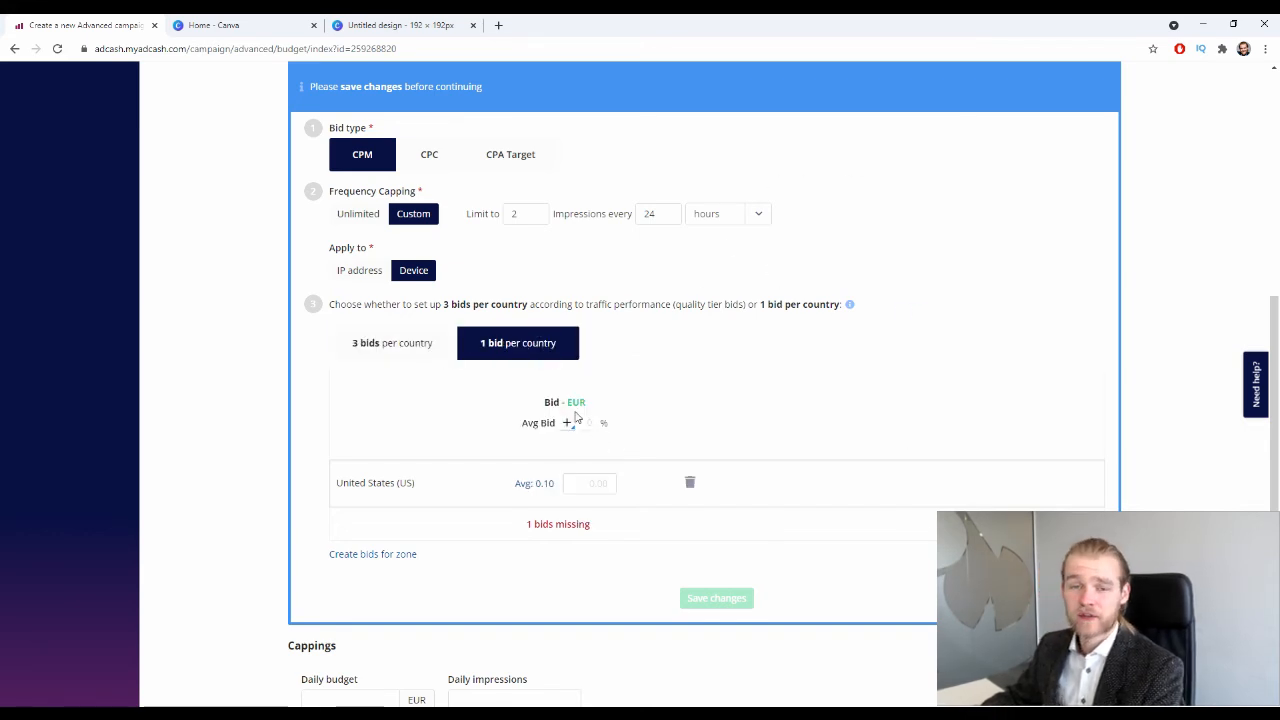
pyautogui.click(455, 338)
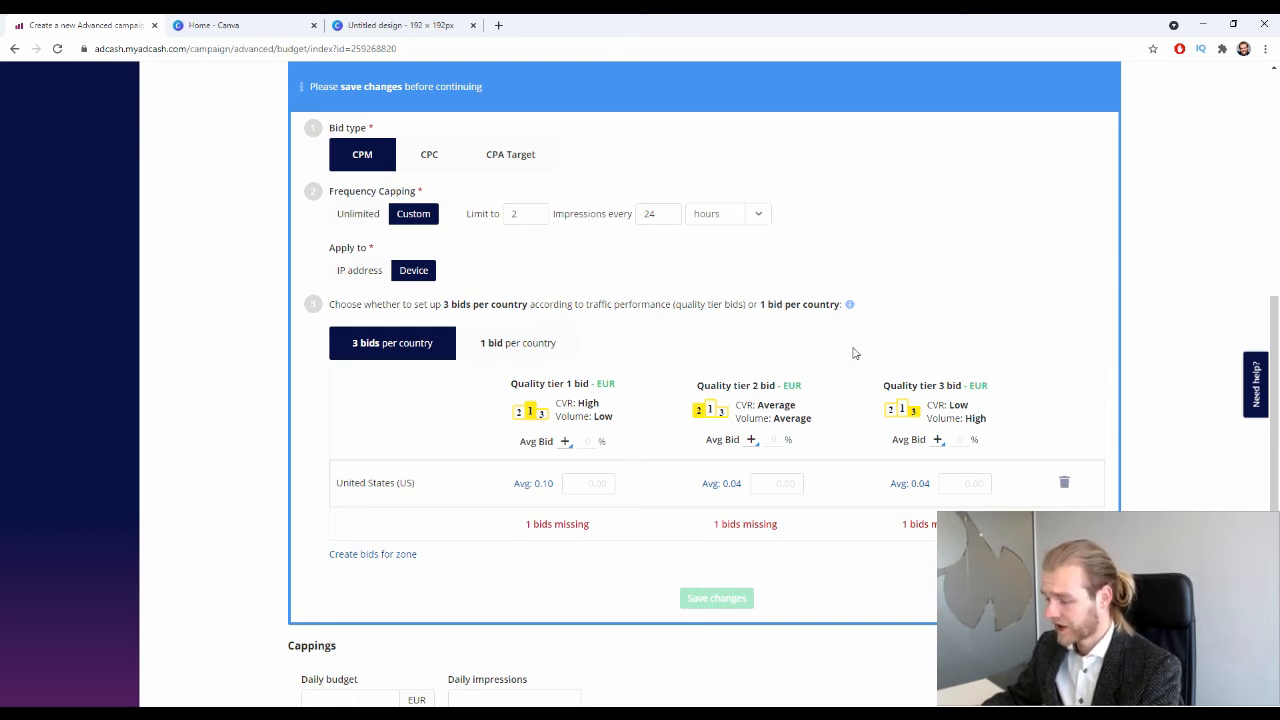
pyautogui.moveTo(564, 442)
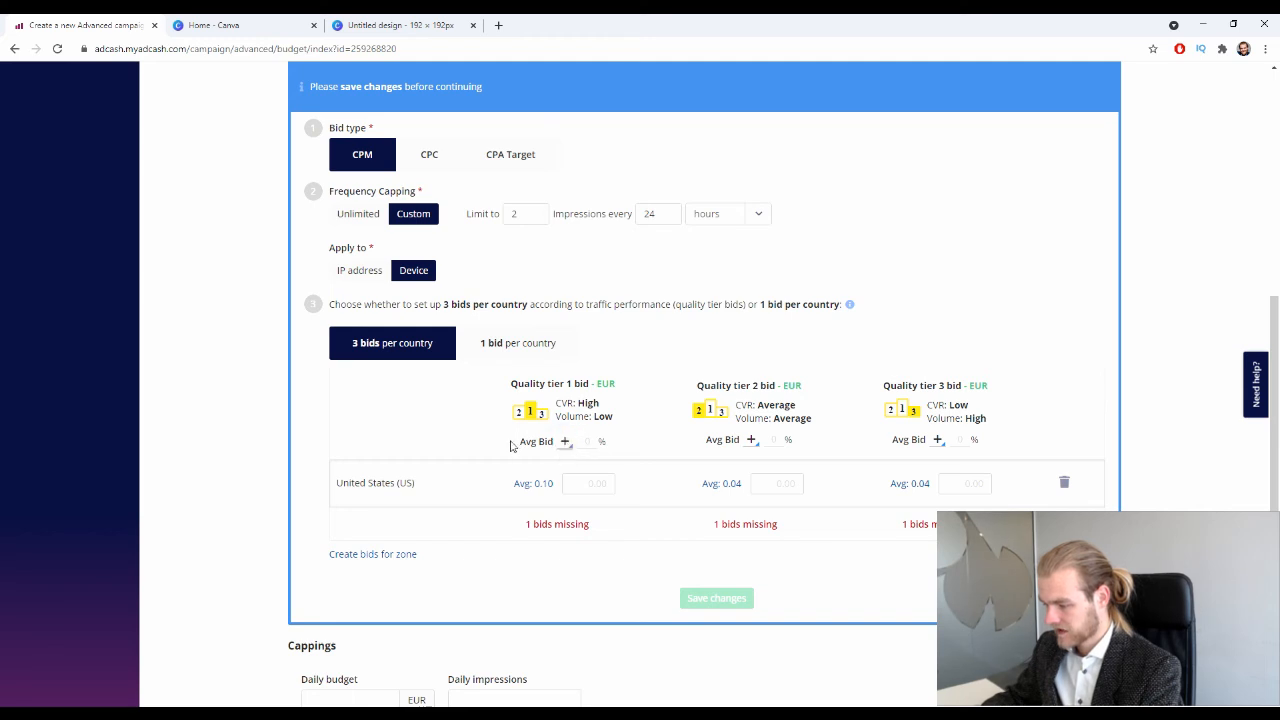
pyautogui.click(486, 440)
pyautogui.click(531, 444)
pyautogui.click(527, 441)
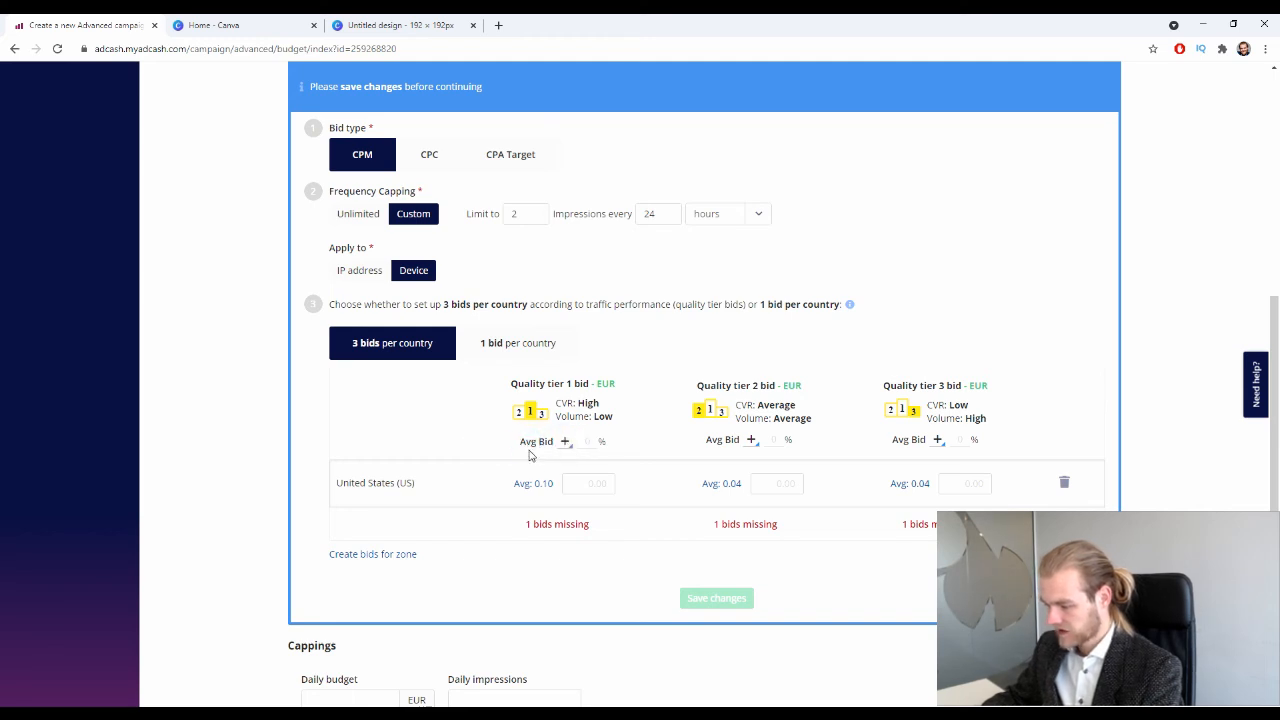
pyautogui.click(635, 447)
pyautogui.click(711, 437)
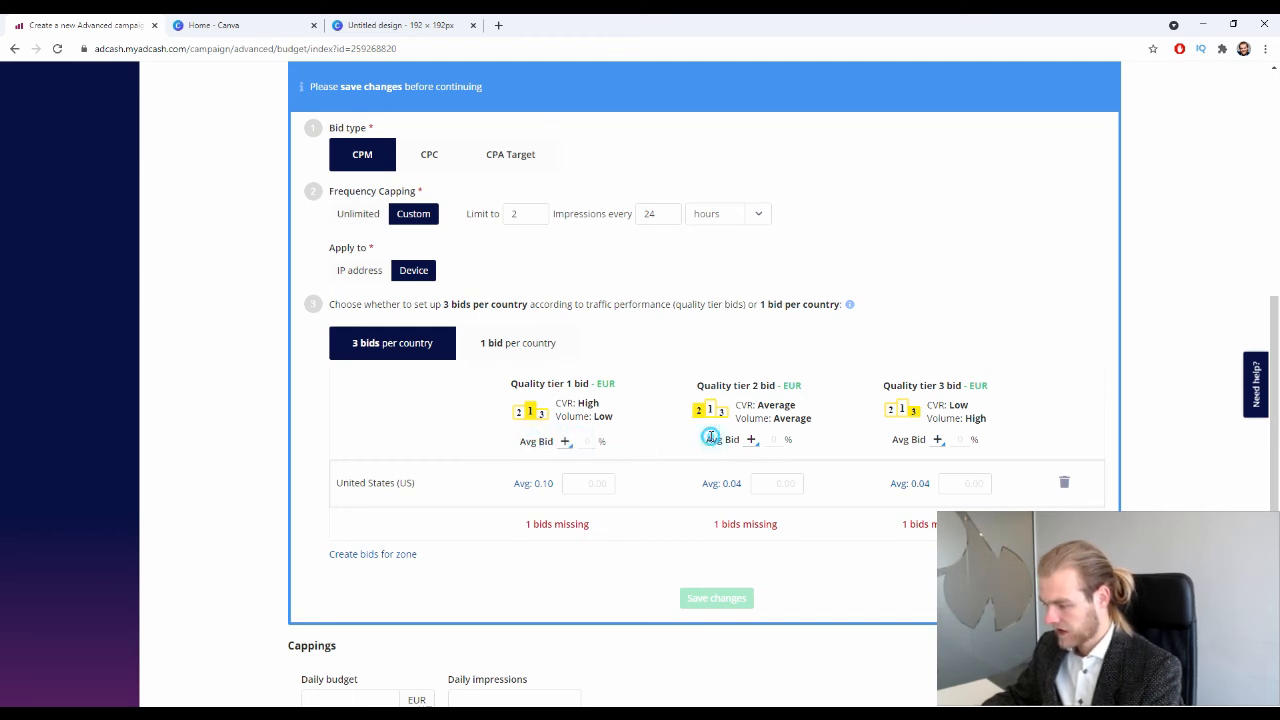
# Fill the US tier bids with averages 0.10, 0.04 and 0.04, briefly trying a single bid.
pyautogui.click(536, 484)
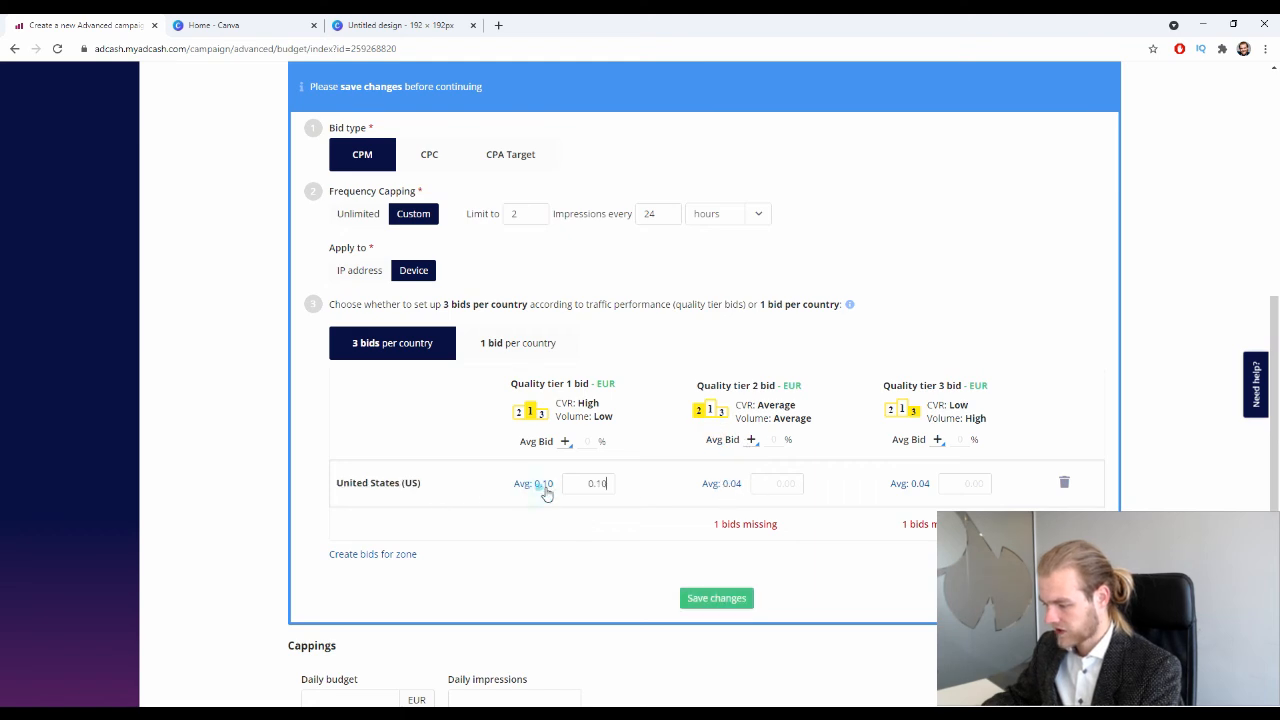
pyautogui.click(721, 483)
pyautogui.click(920, 486)
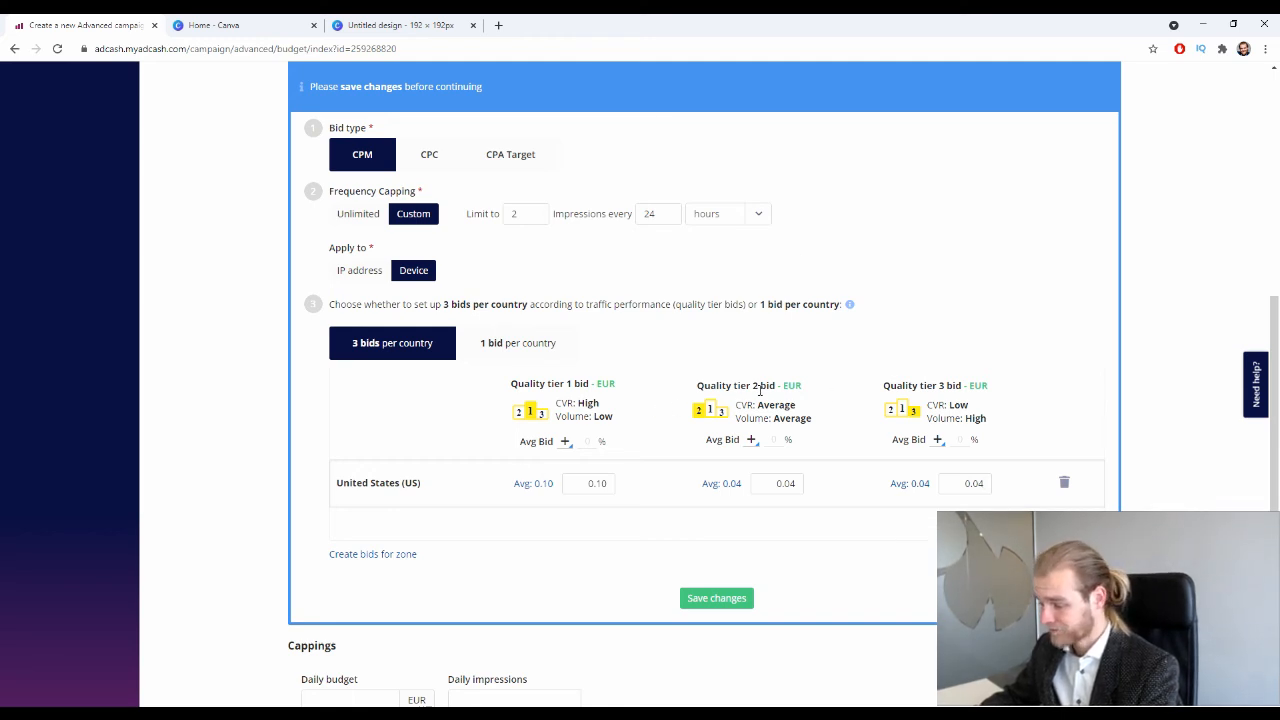
pyautogui.click(570, 352)
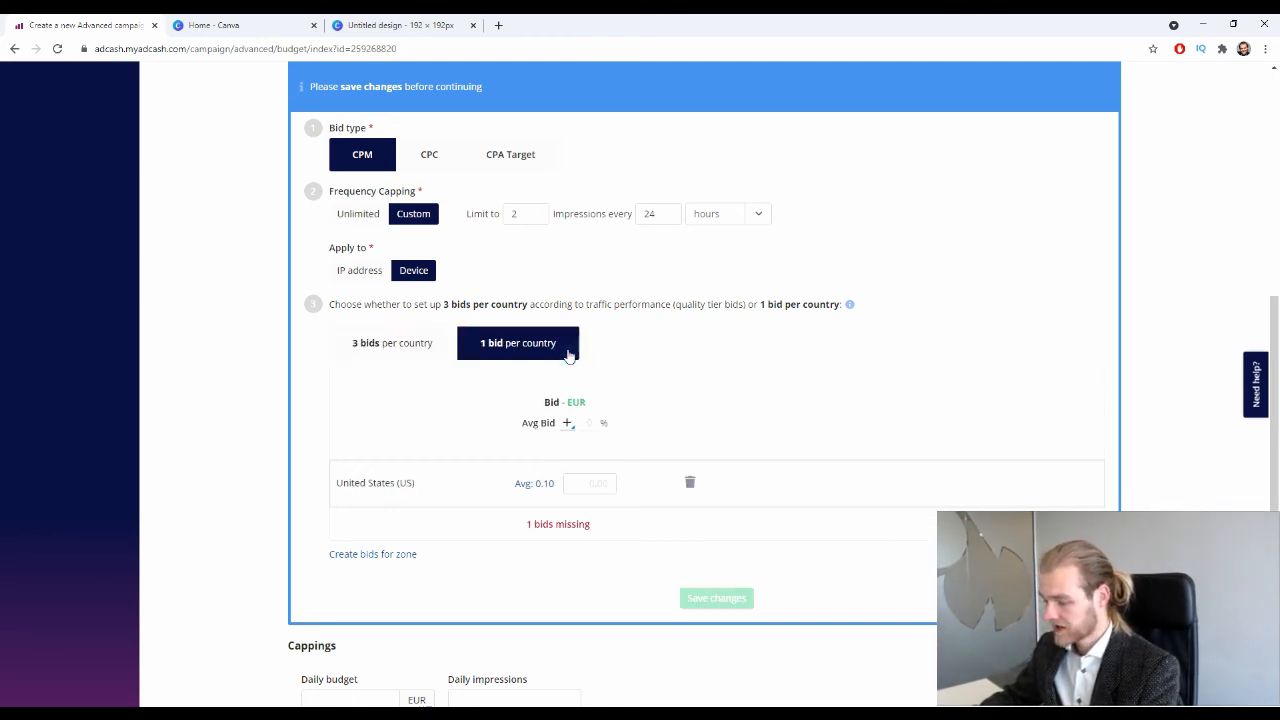
pyautogui.click(528, 483)
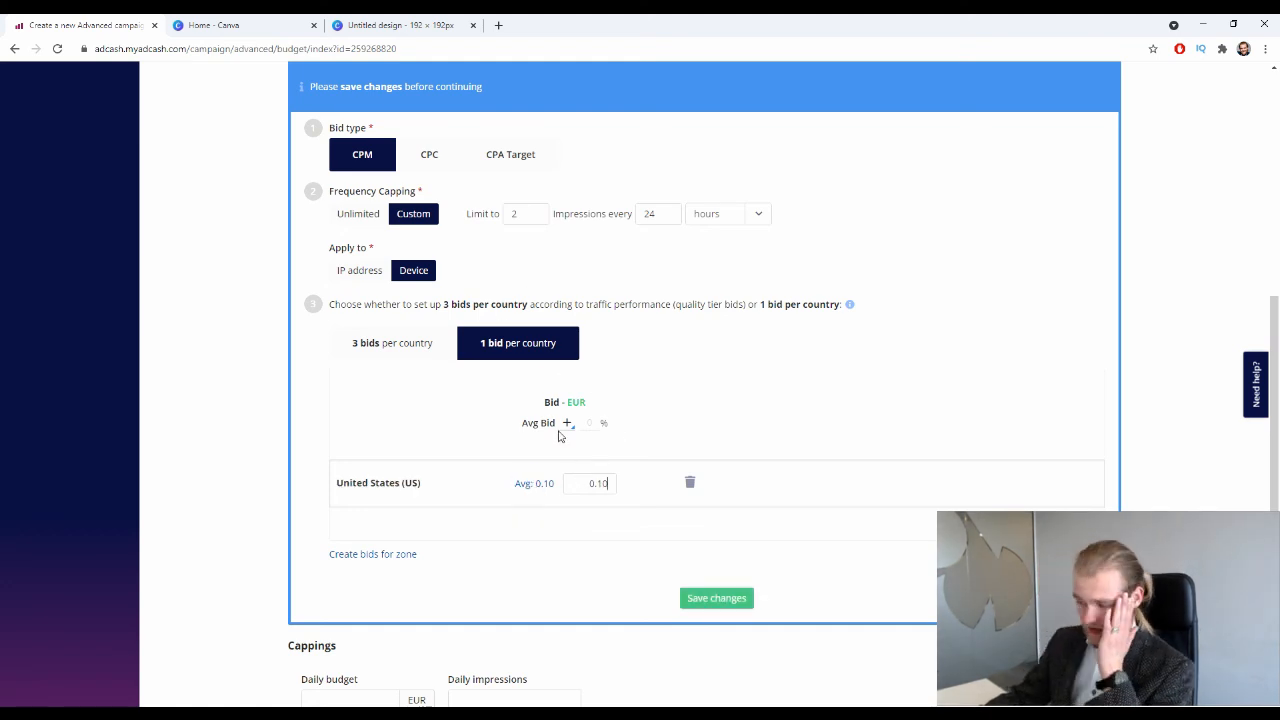
pyautogui.click(429, 355)
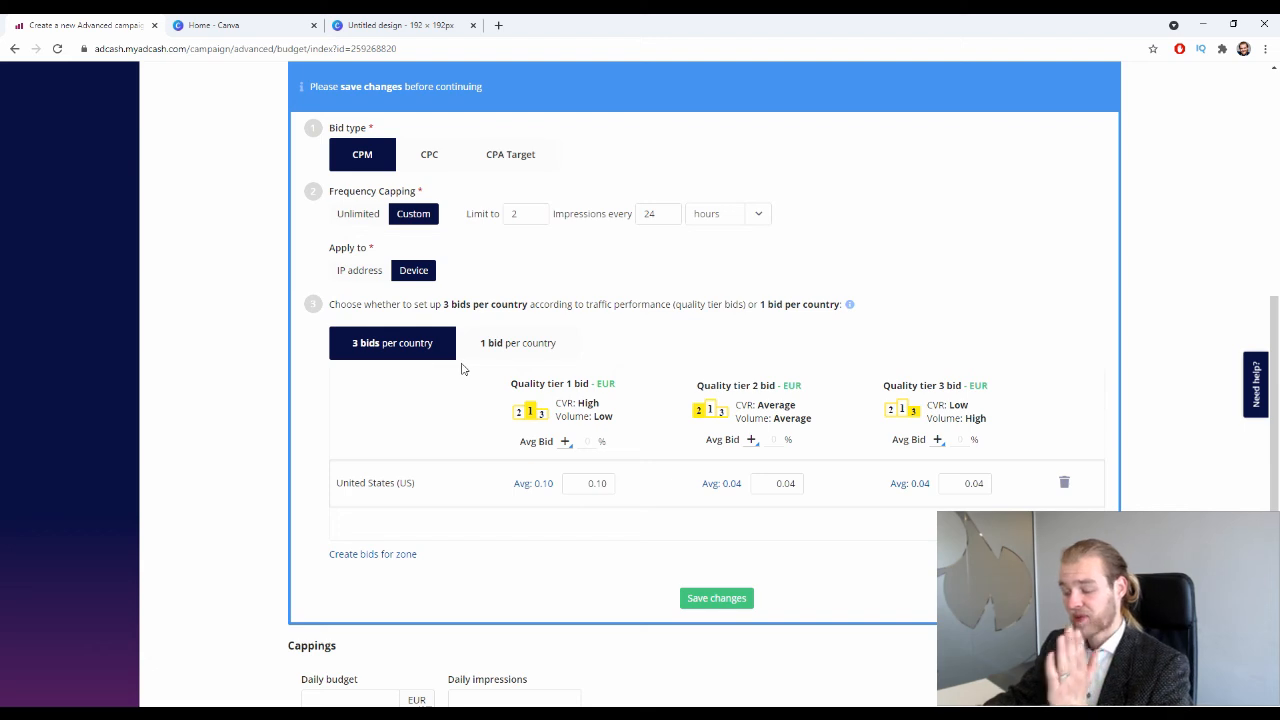
# Check the 0.10, 0.04 and 0.04 EUR tier bids and save the bid settings.
pyautogui.doubleClick(598, 484)
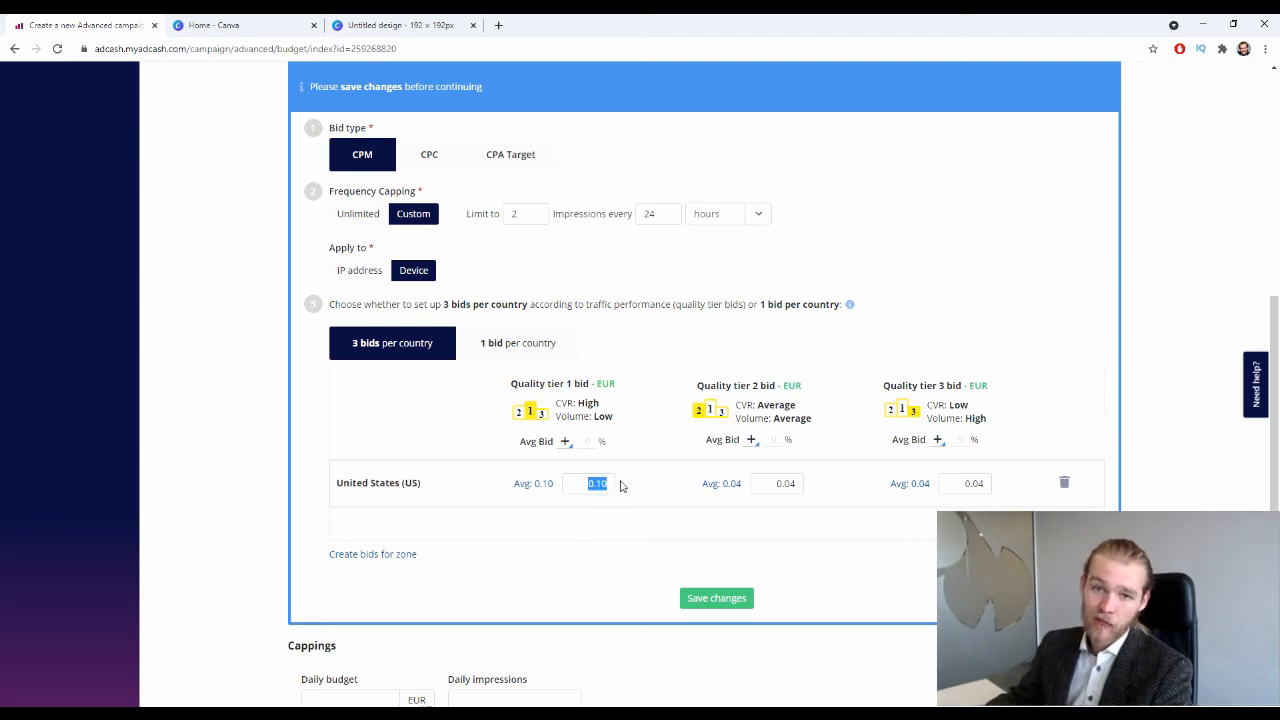
pyautogui.doubleClick(785, 488)
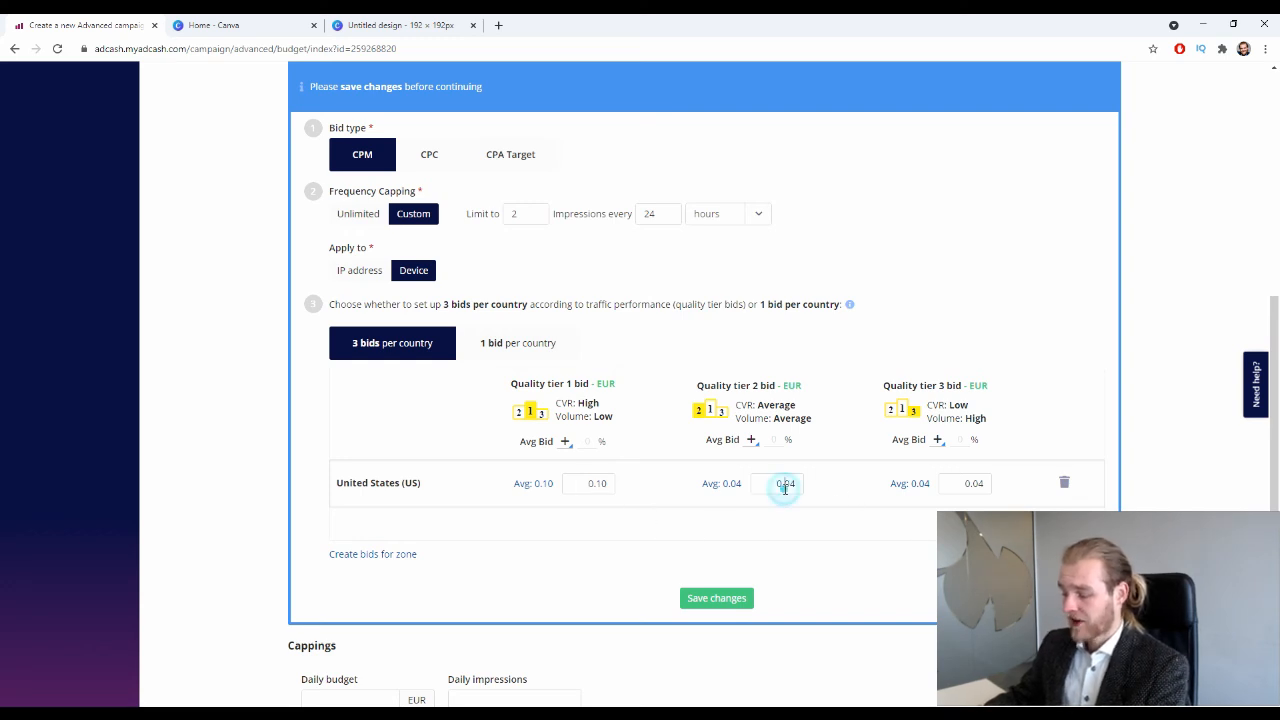
pyautogui.doubleClick(967, 484)
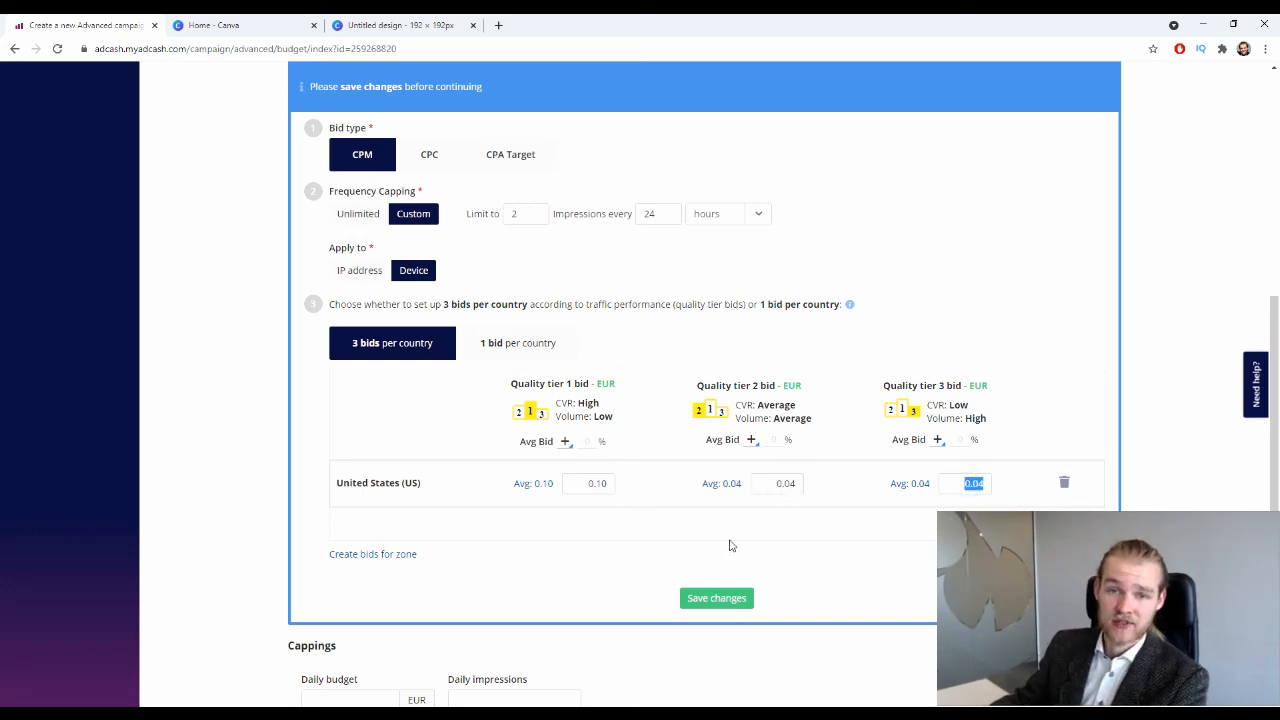
pyautogui.scroll(-2, 791, 340)
pyautogui.click(822, 384)
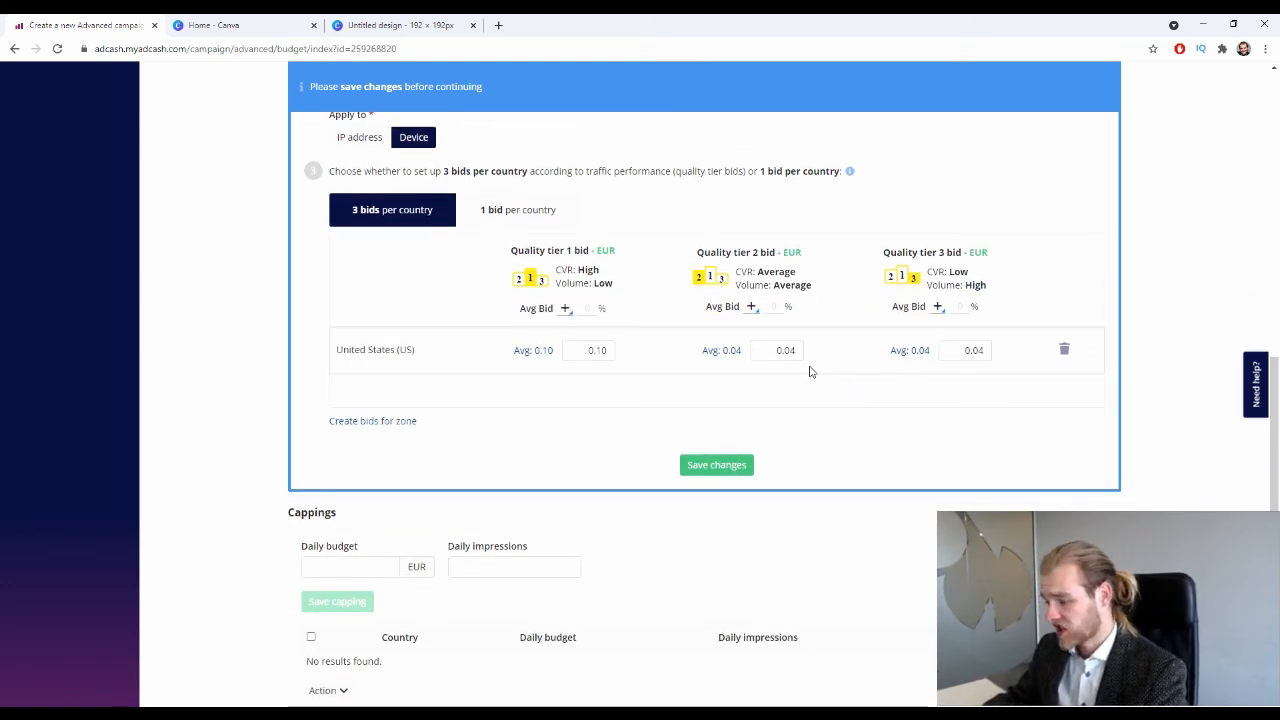
pyautogui.scroll(1, 809, 374)
pyautogui.scroll(1, 808, 373)
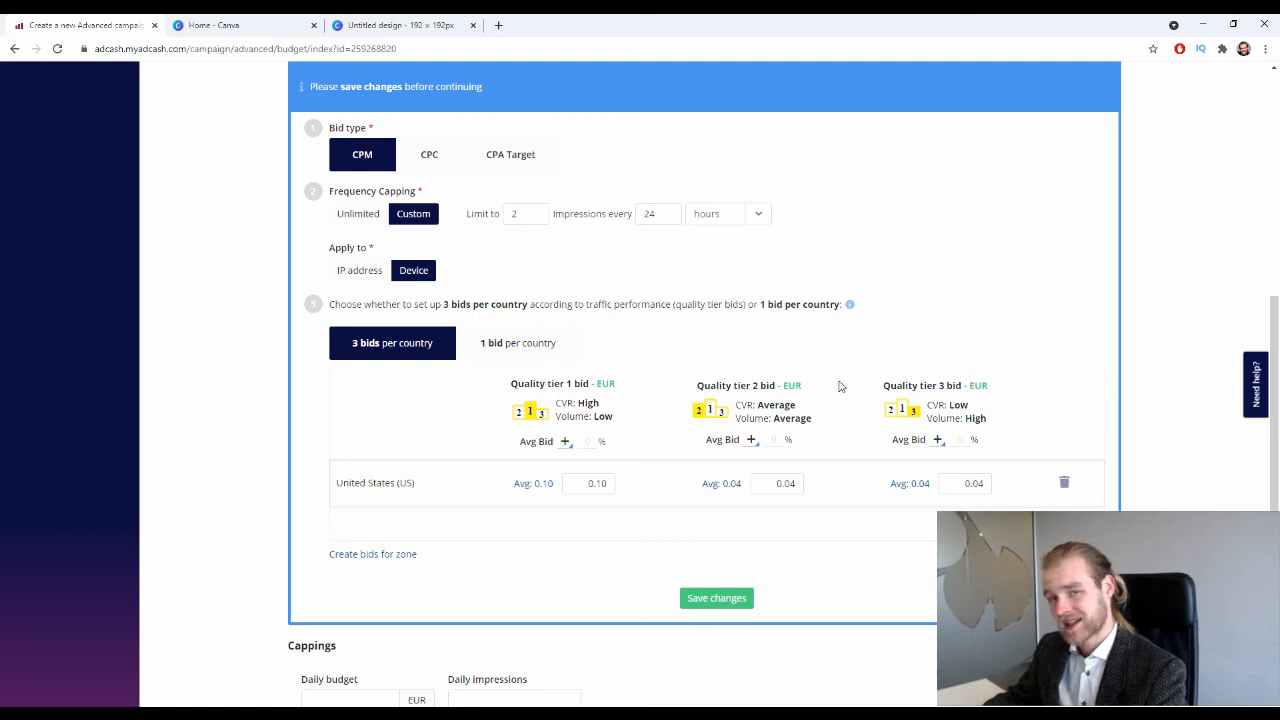
pyautogui.scroll(-1, 283, 324)
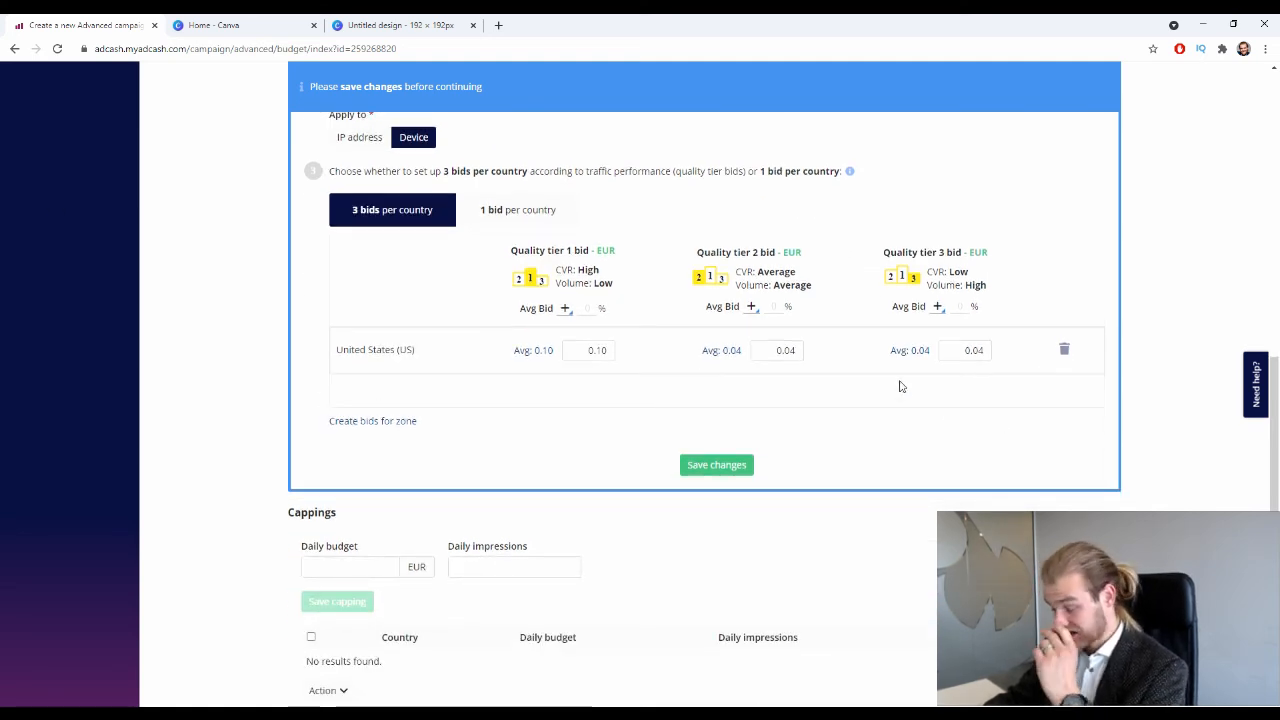
pyautogui.click(740, 465)
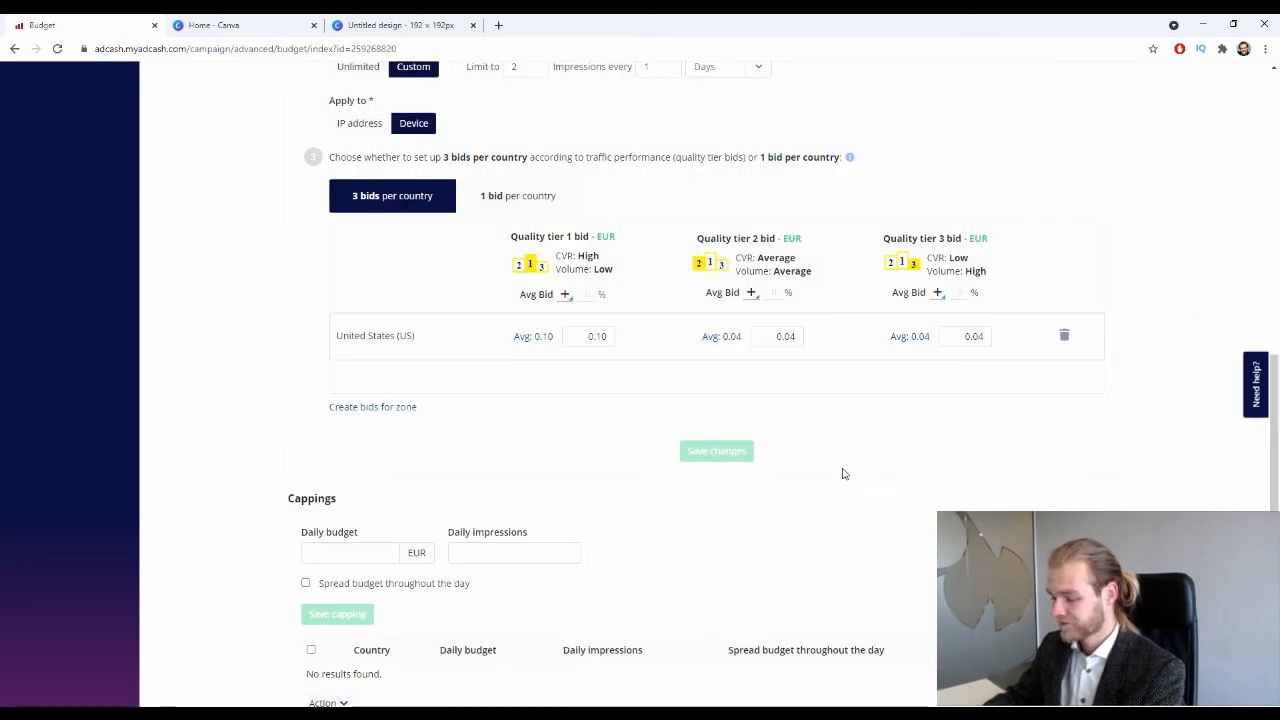
pyautogui.scroll(-2, 845, 476)
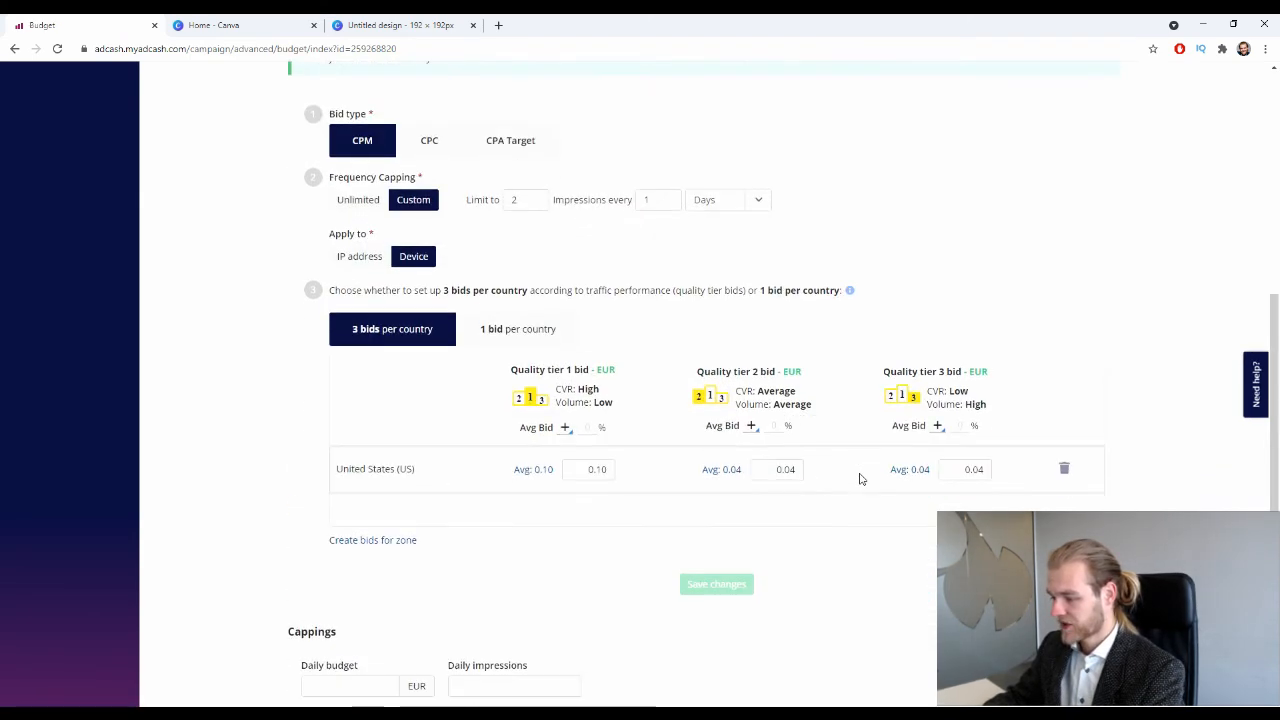
pyautogui.scroll(-2, 851, 479)
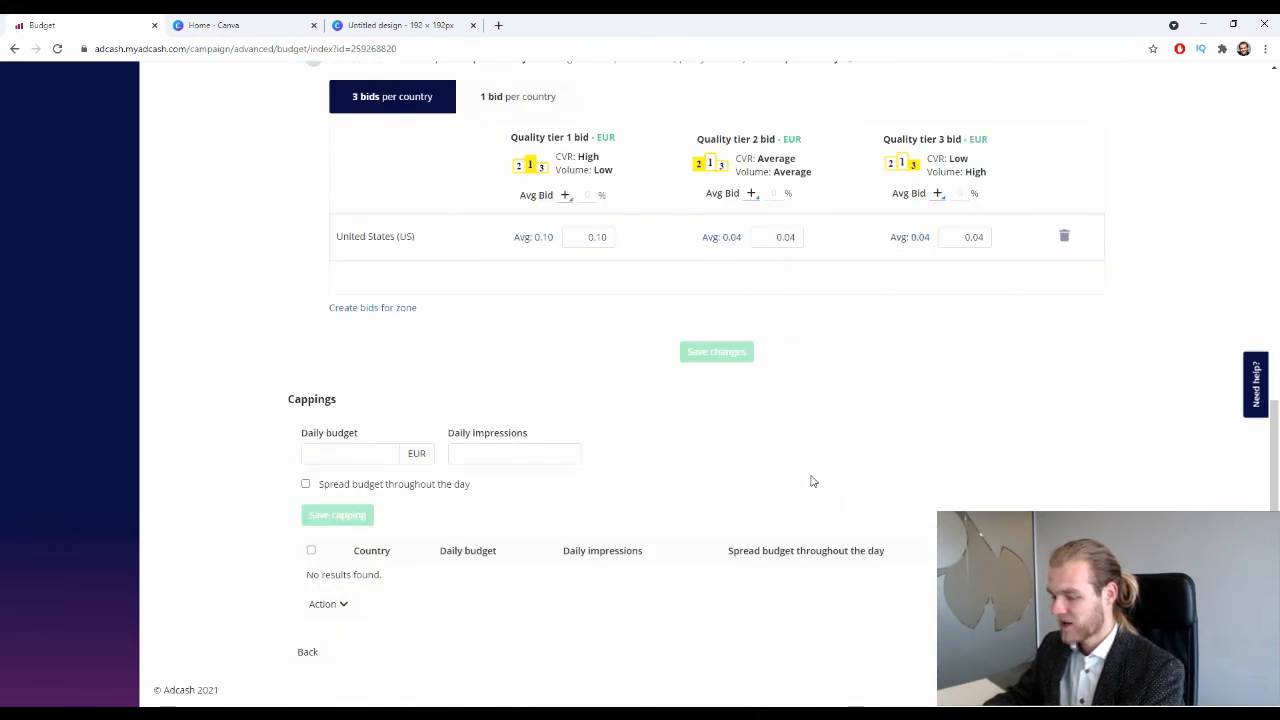
# Enter 300 EUR as the daily budget in Cappings, leaving daily impressions blank.
pyautogui.click(331, 454)
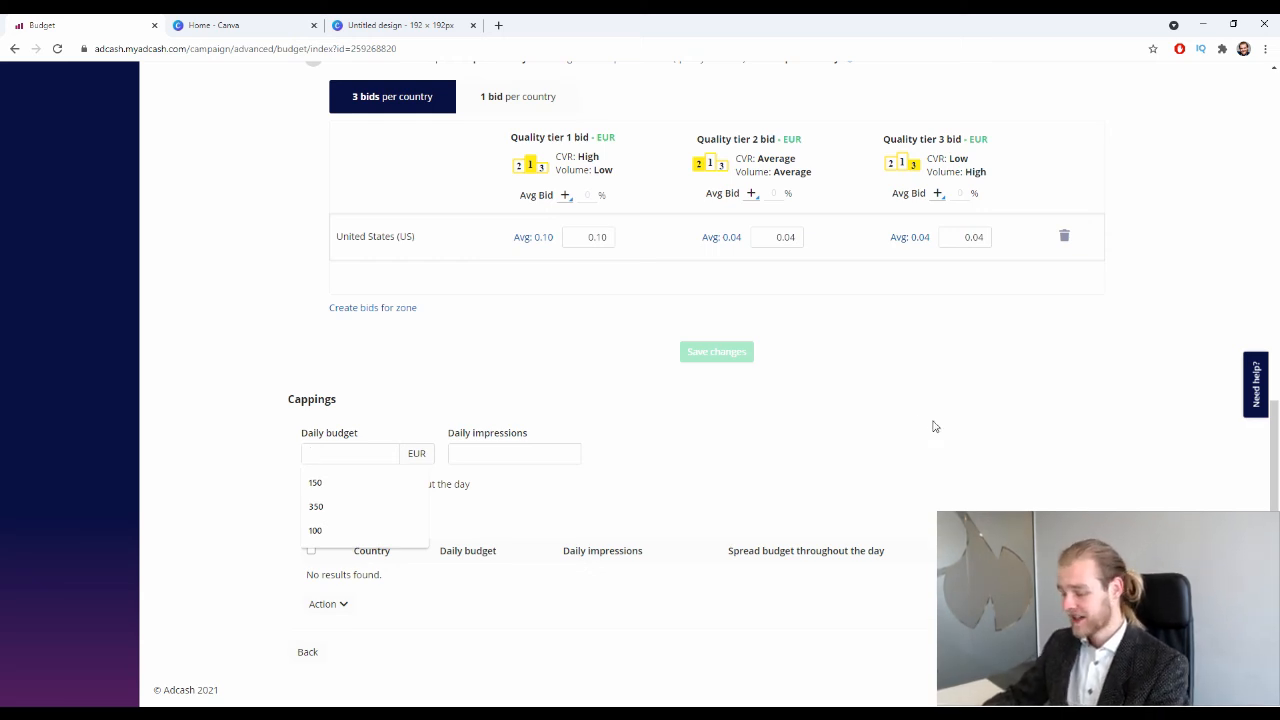
pyautogui.write('300')
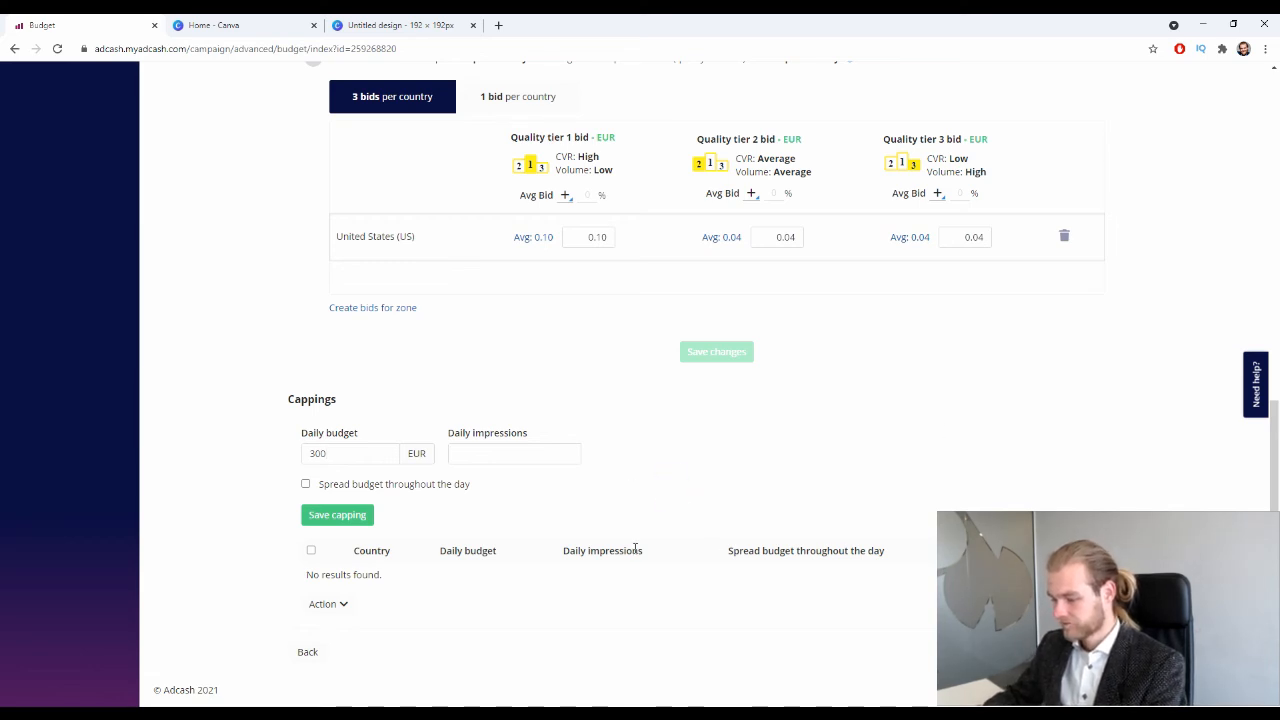
pyautogui.click(461, 452)
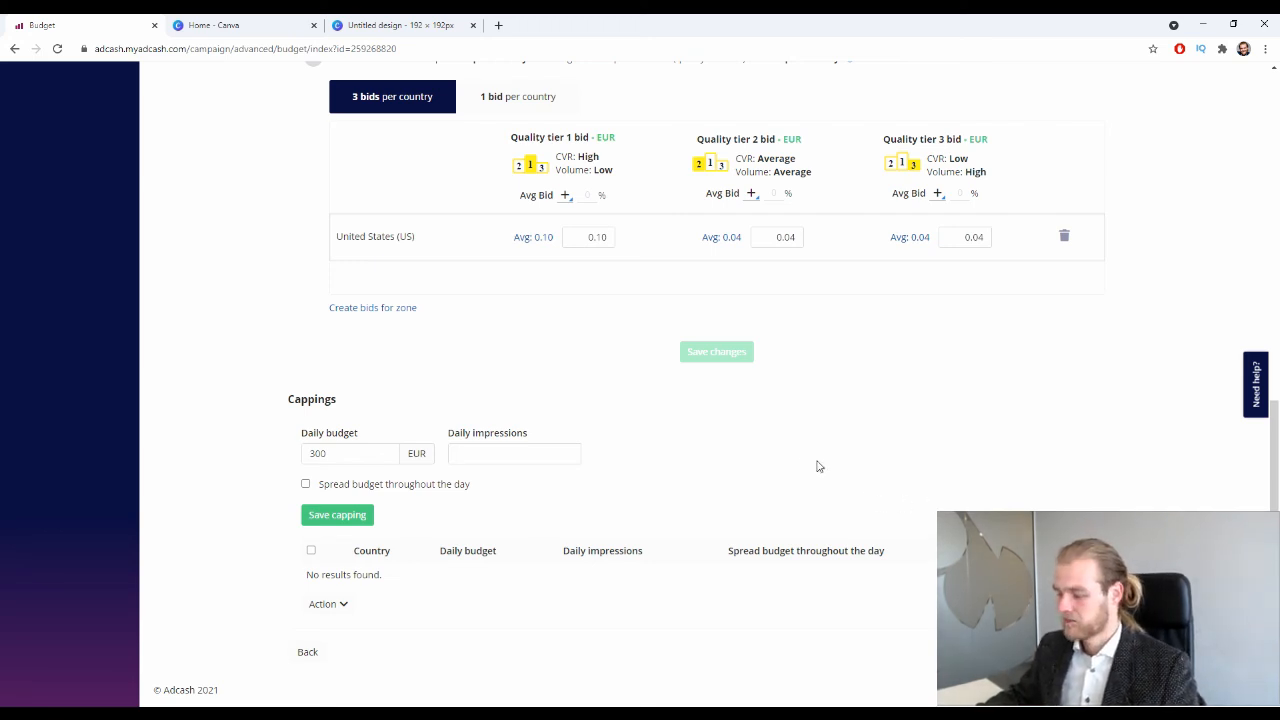
pyautogui.click(796, 435)
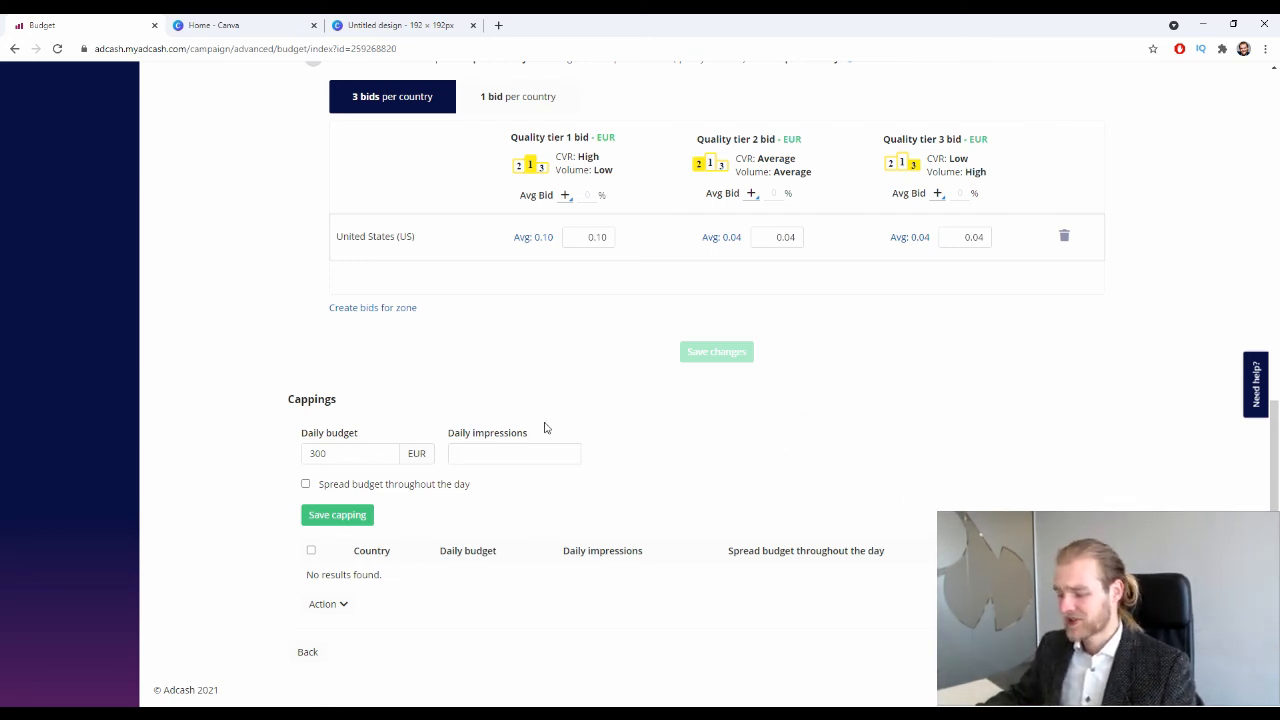
pyautogui.click(357, 445)
pyautogui.moveTo(327, 444); pyautogui.dragTo(298, 437)
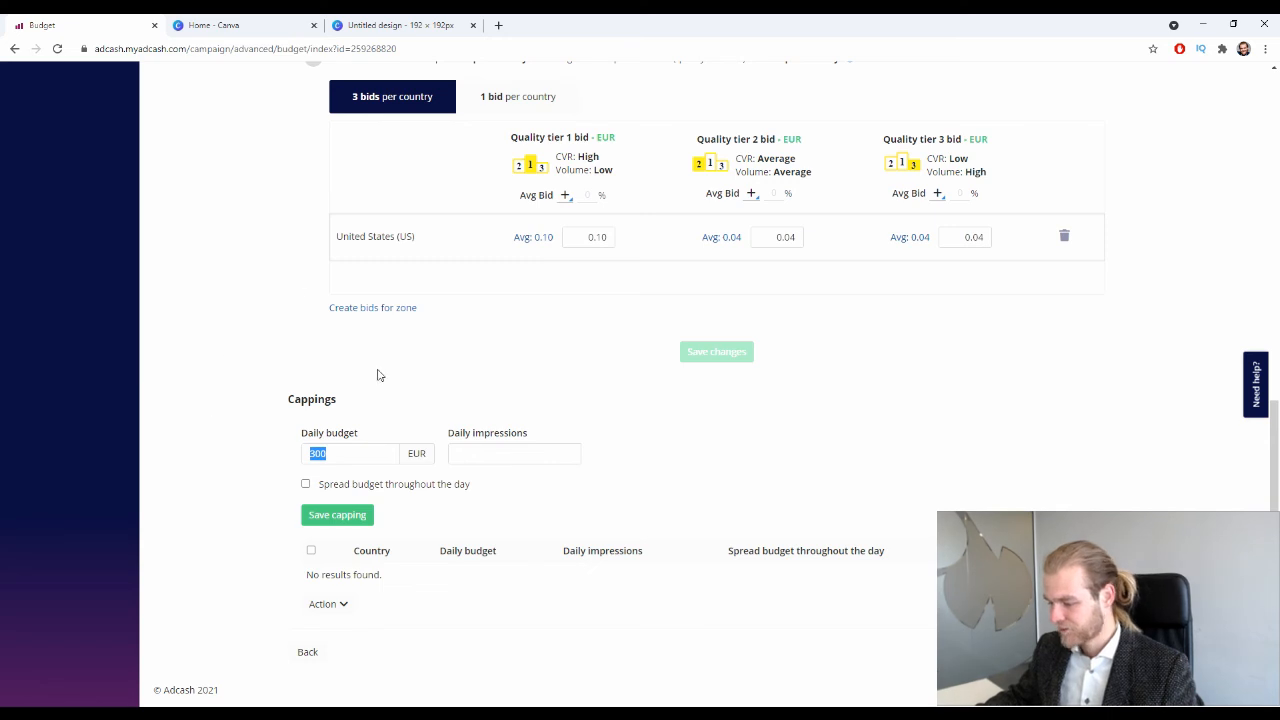
# Save the 300 EUR daily budget capping, spread throughout the day.
pyautogui.click(306, 485)
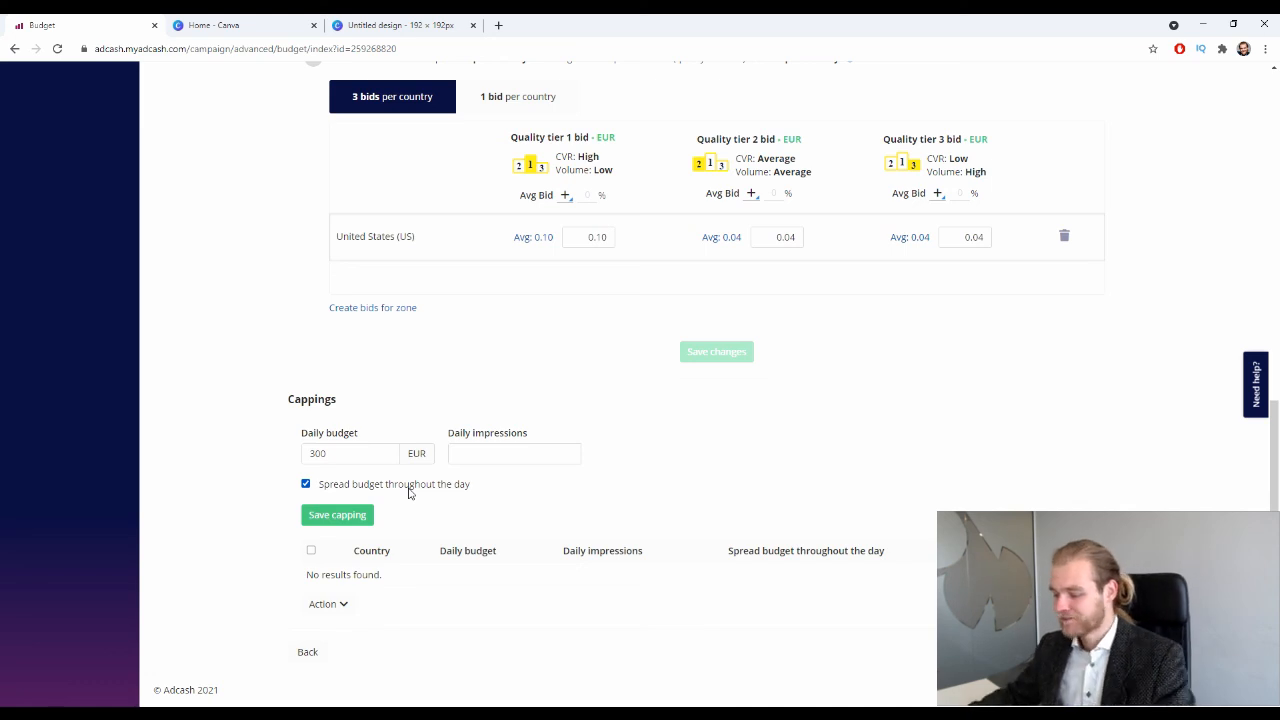
pyautogui.click(328, 515)
pyautogui.scroll(-1, 333, 554)
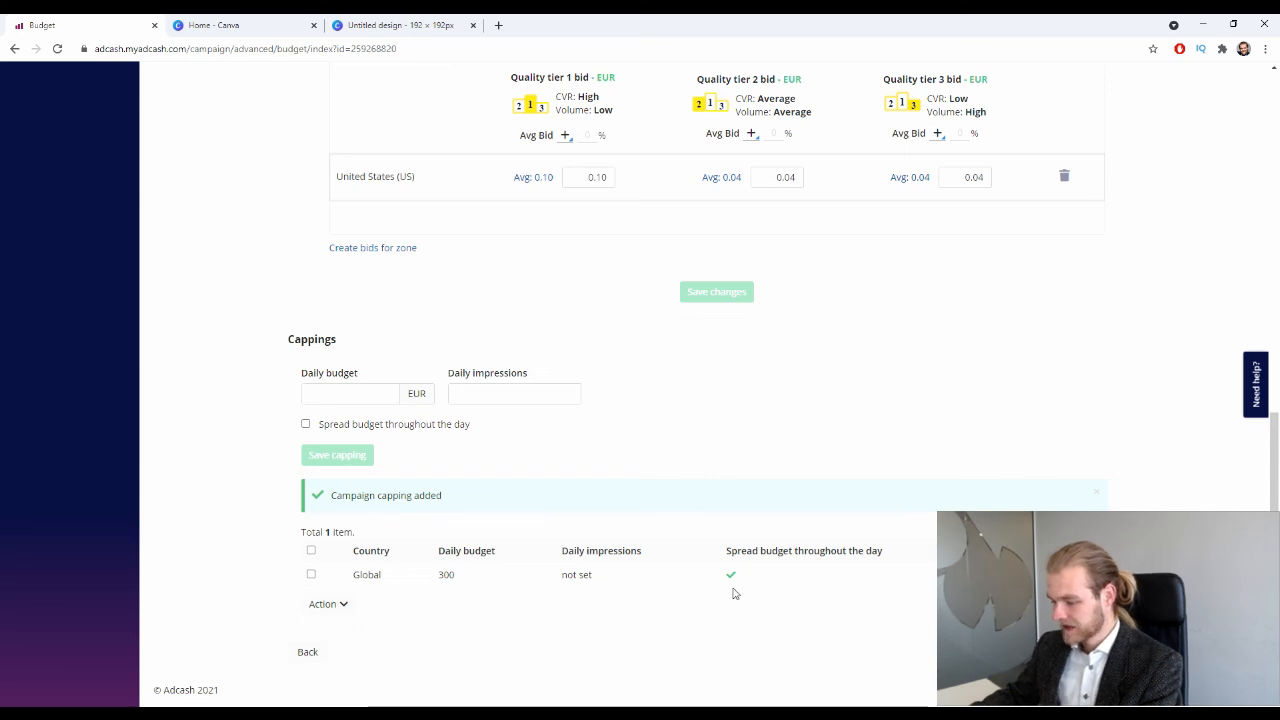
# Review the saved capping's options, then continue to the 5. Overview step.
pyautogui.click(344, 606)
pyautogui.click(780, 650)
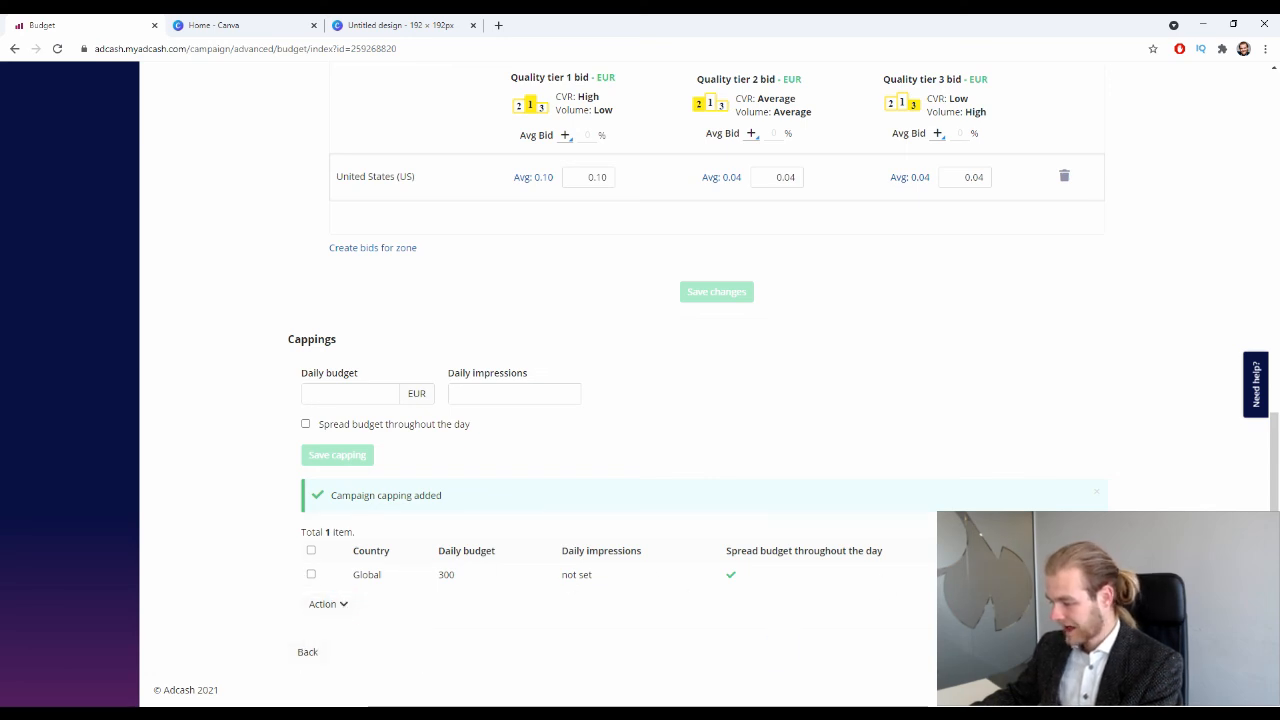
pyautogui.click(1079, 652)
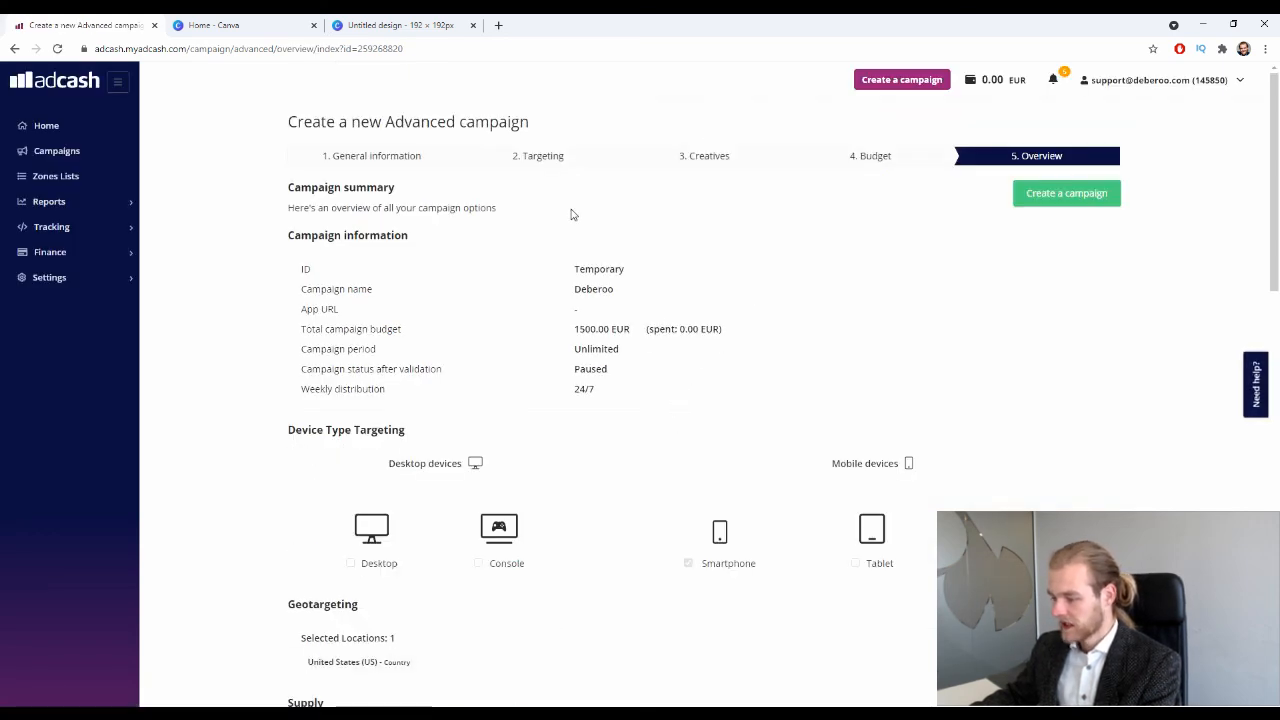
pyautogui.scroll(-1, 570, 215)
pyautogui.scroll(-1, 570, 220)
pyautogui.scroll(-4, 530, 250)
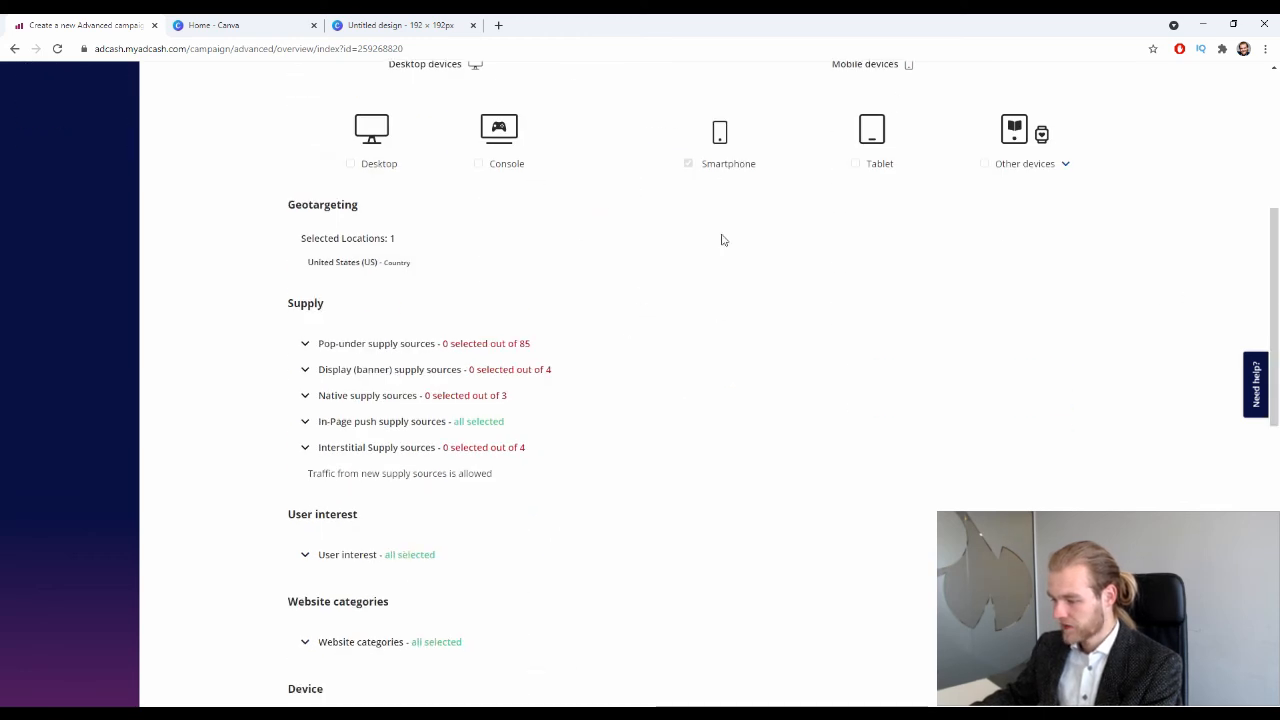
pyautogui.scroll(-1, 615, 332)
pyautogui.scroll(-2, 615, 332)
pyautogui.scroll(-5, 354, 294)
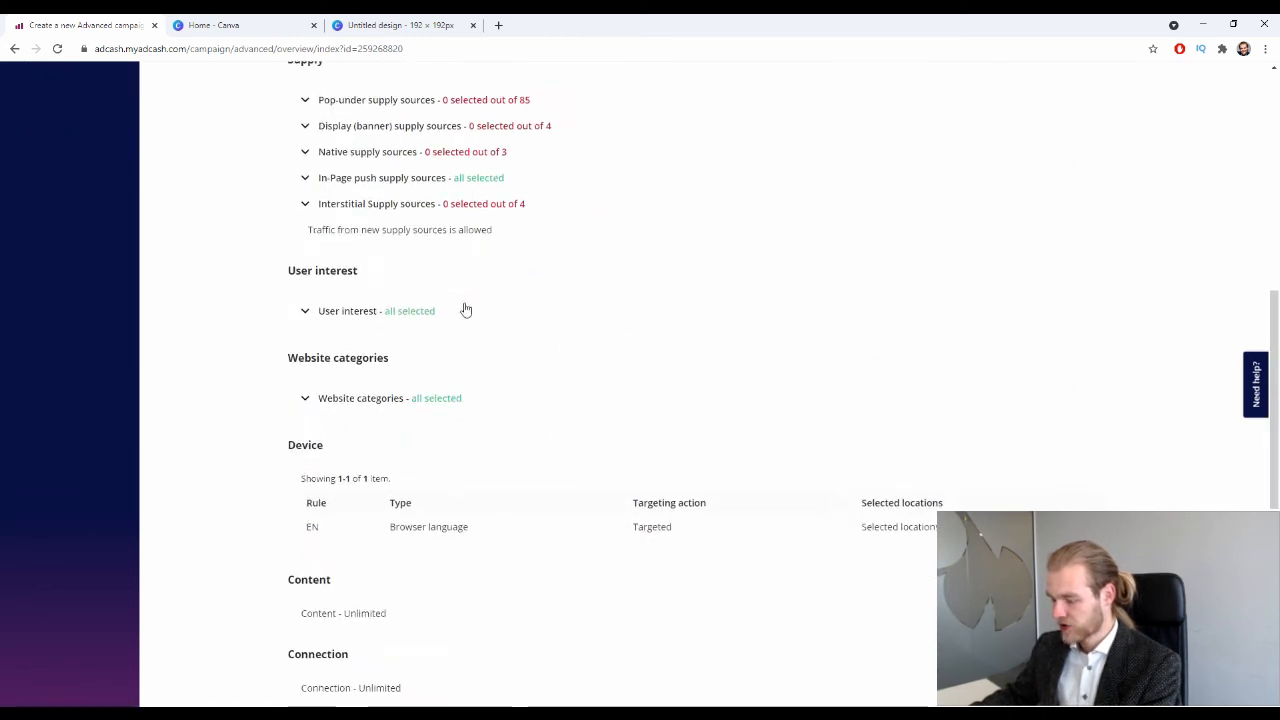
pyautogui.scroll(-5, 420, 150)
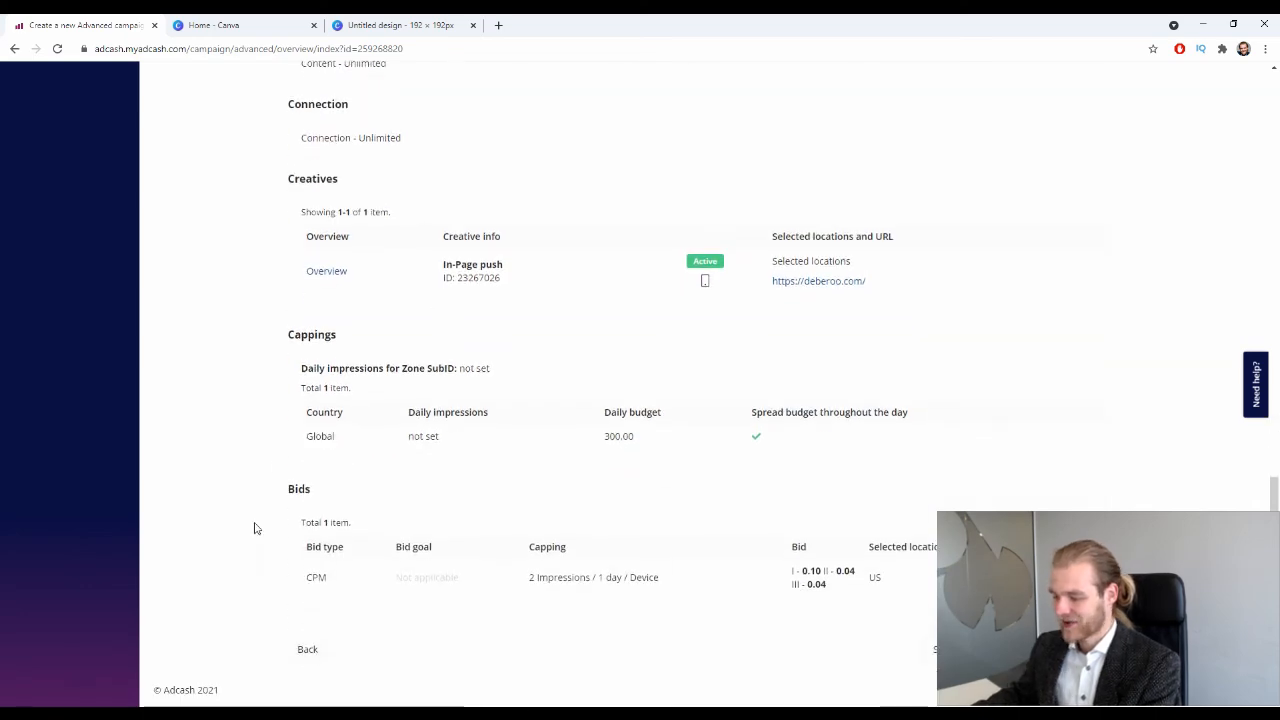
pyautogui.scroll(13, 386, 406)
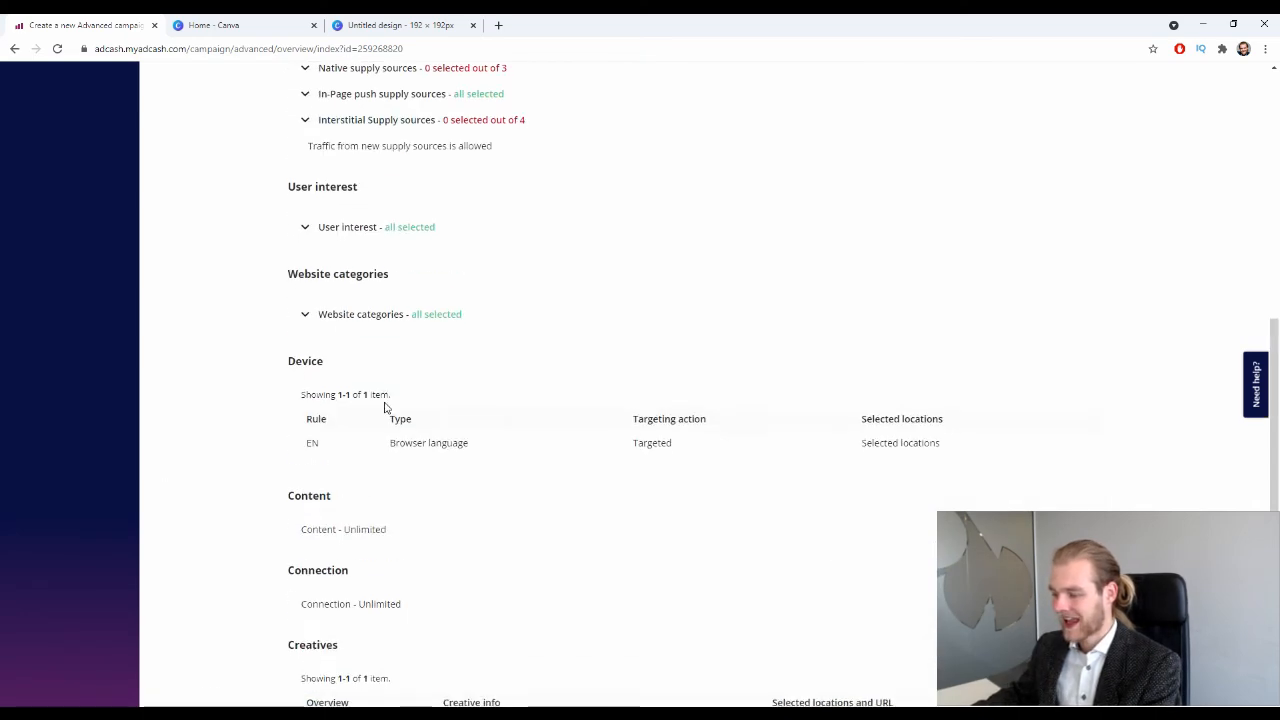
pyautogui.scroll(6, 470, 305)
pyautogui.scroll(-18, 549, 309)
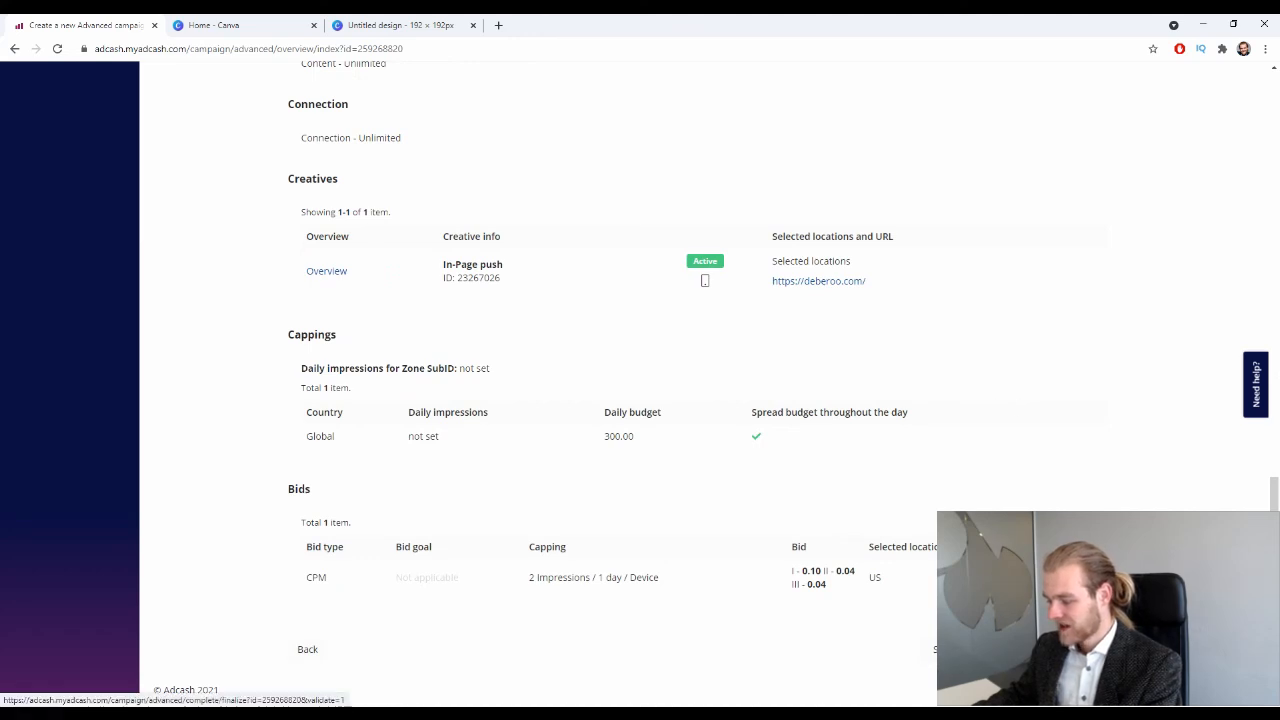
# Create the campaign from the Overview page and send it for validation.
pyautogui.click(965, 649)
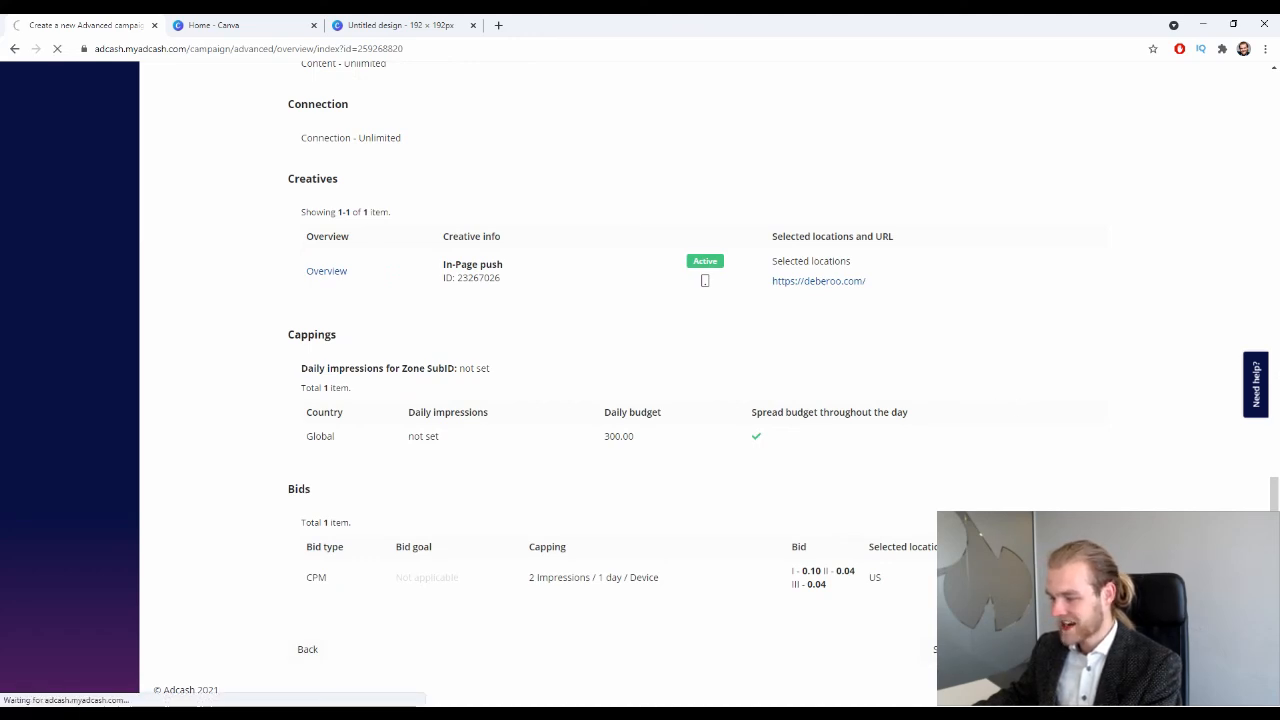